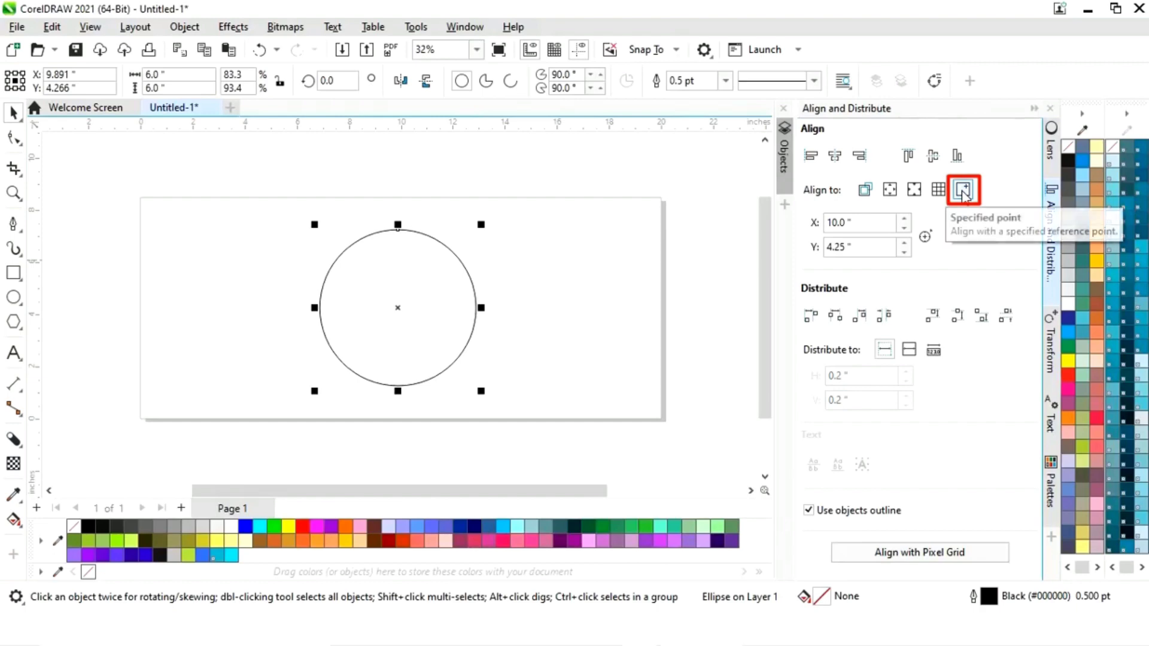
Step: Centre the circle horizontally and vertically on the specified point X 10.0", Y 4.25"
left_click(932, 156)
left_click(838, 157)
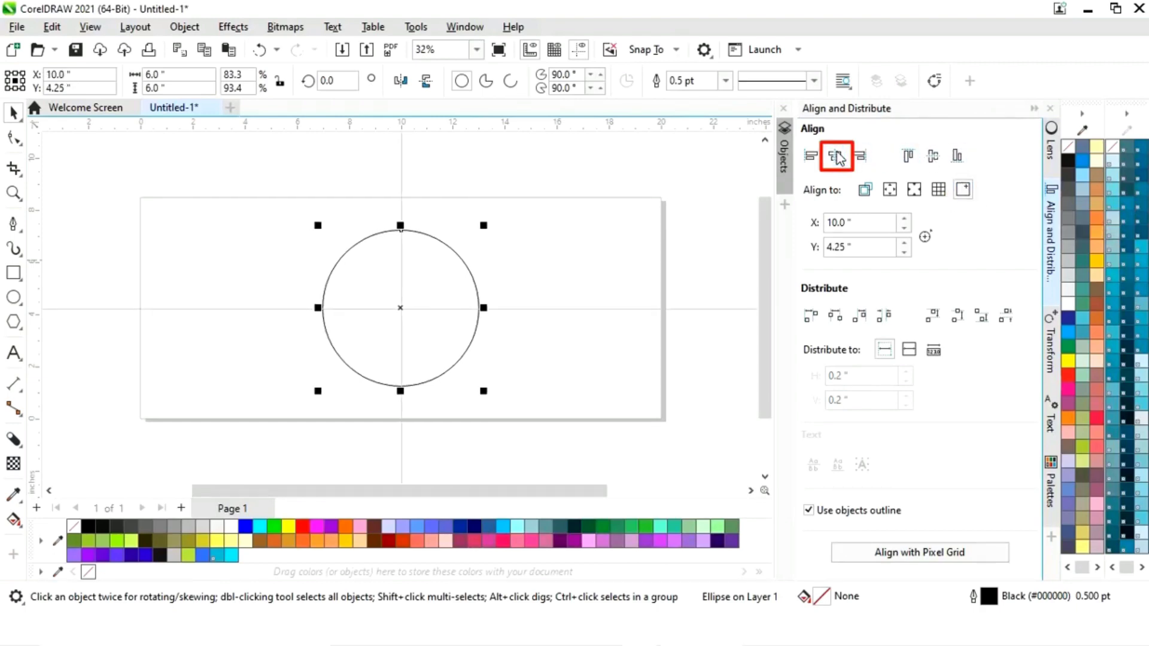
left_click(1034, 109)
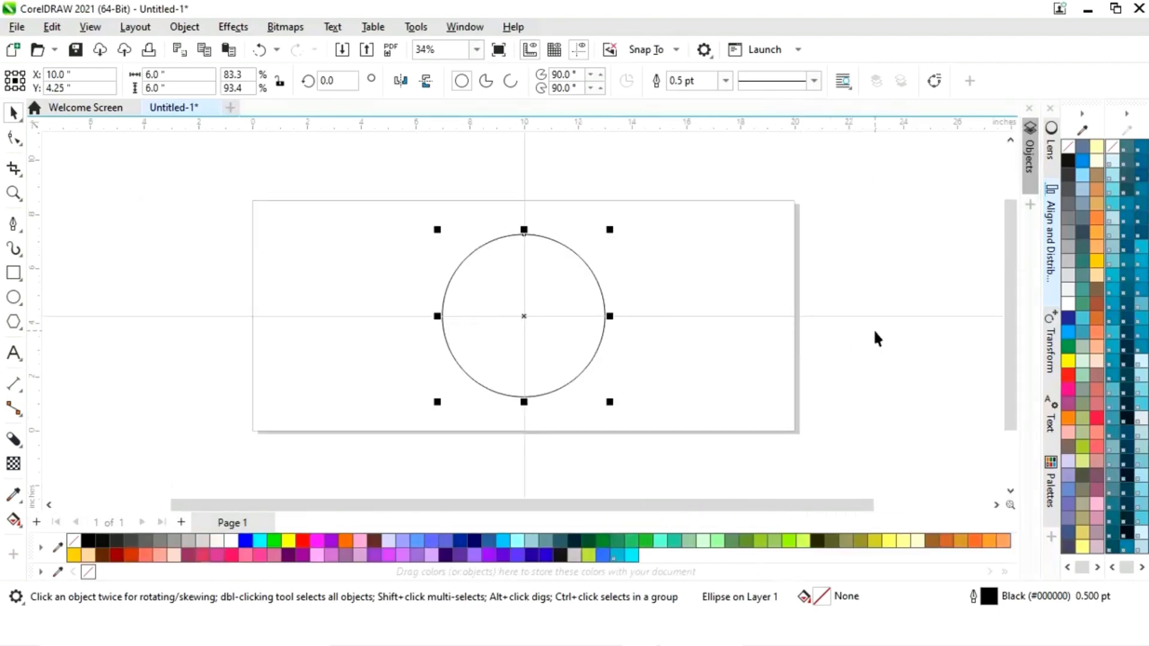
Step: Place a copy of the circle outside the page, beside its right edge
left_click(864, 352)
left_click(552, 311)
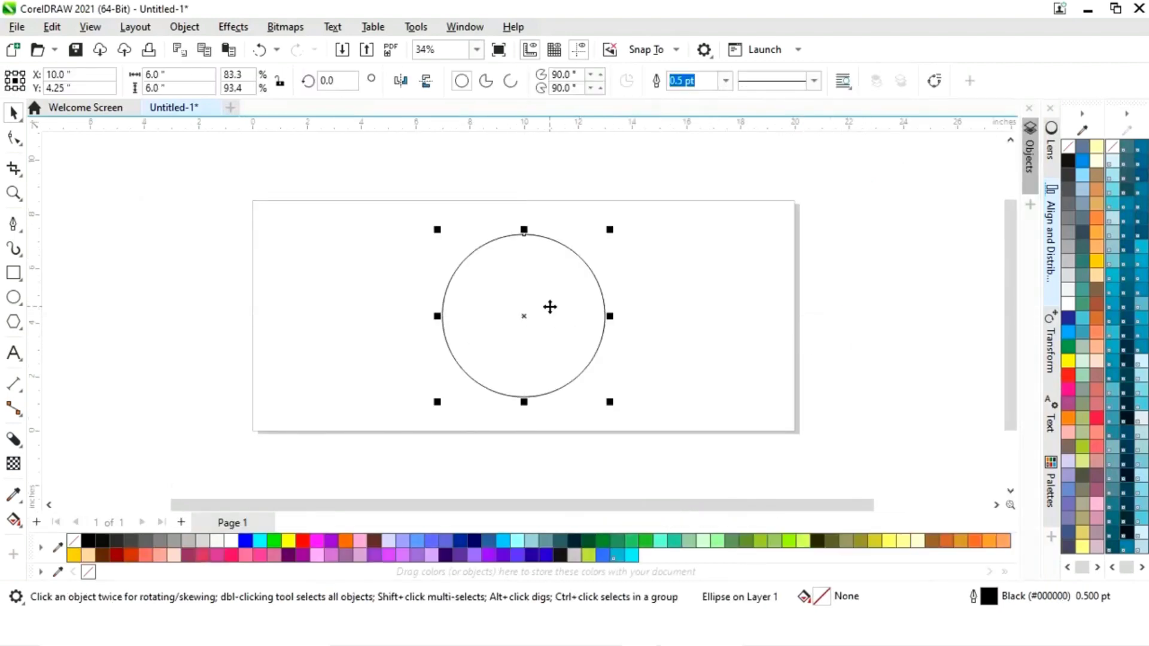
left_click_drag(526, 319, 897, 314)
left_click(703, 397)
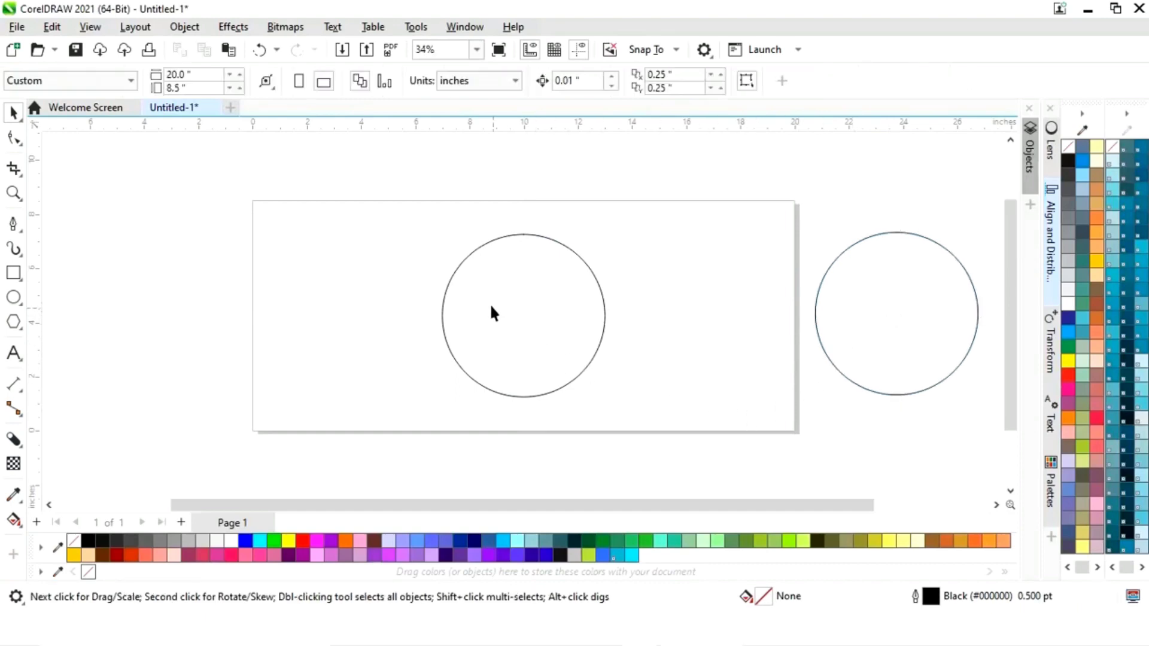
Step: Fill the circle at the page's centre with black and remove its outline
left_click(512, 311)
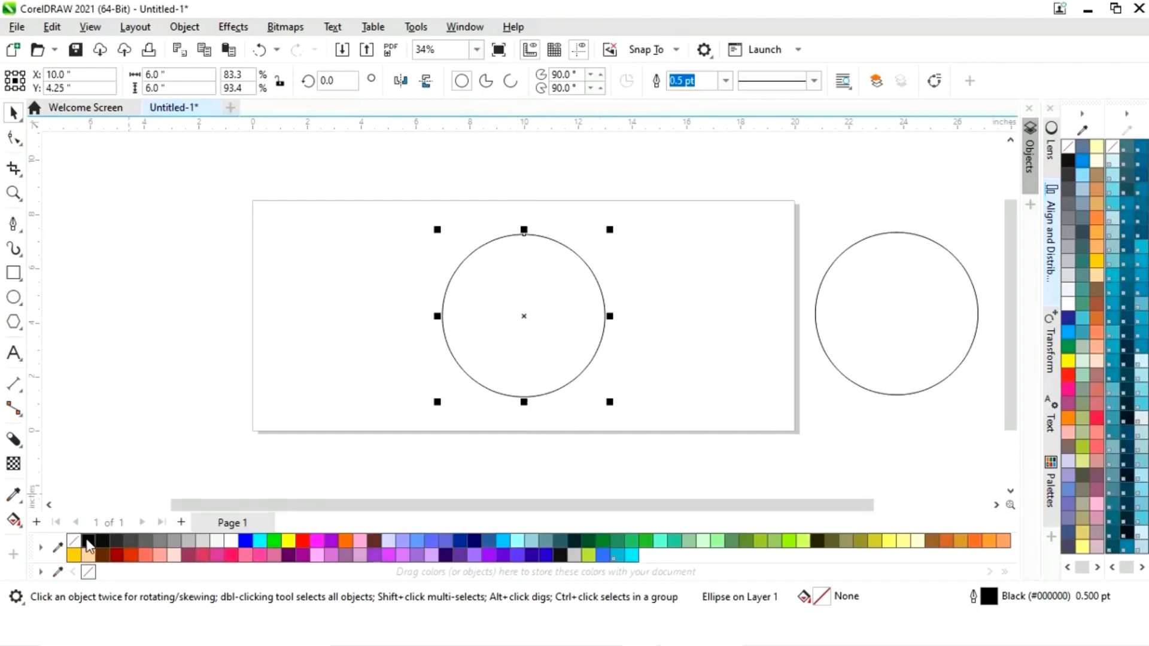
left_click(88, 541)
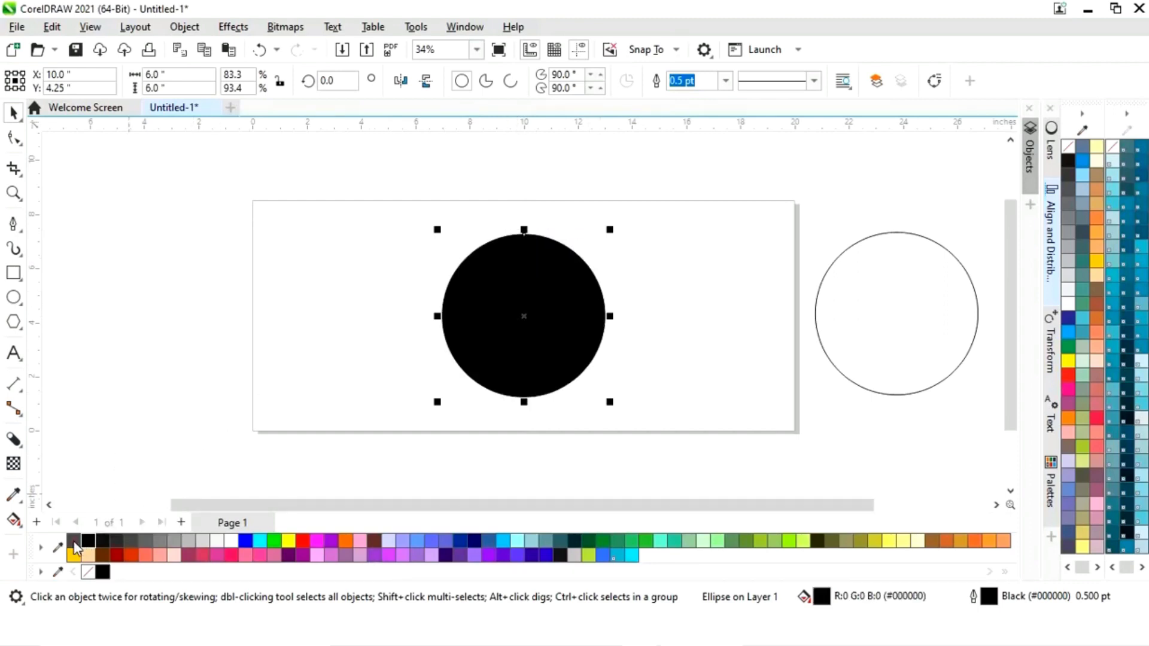
right_click(73, 542)
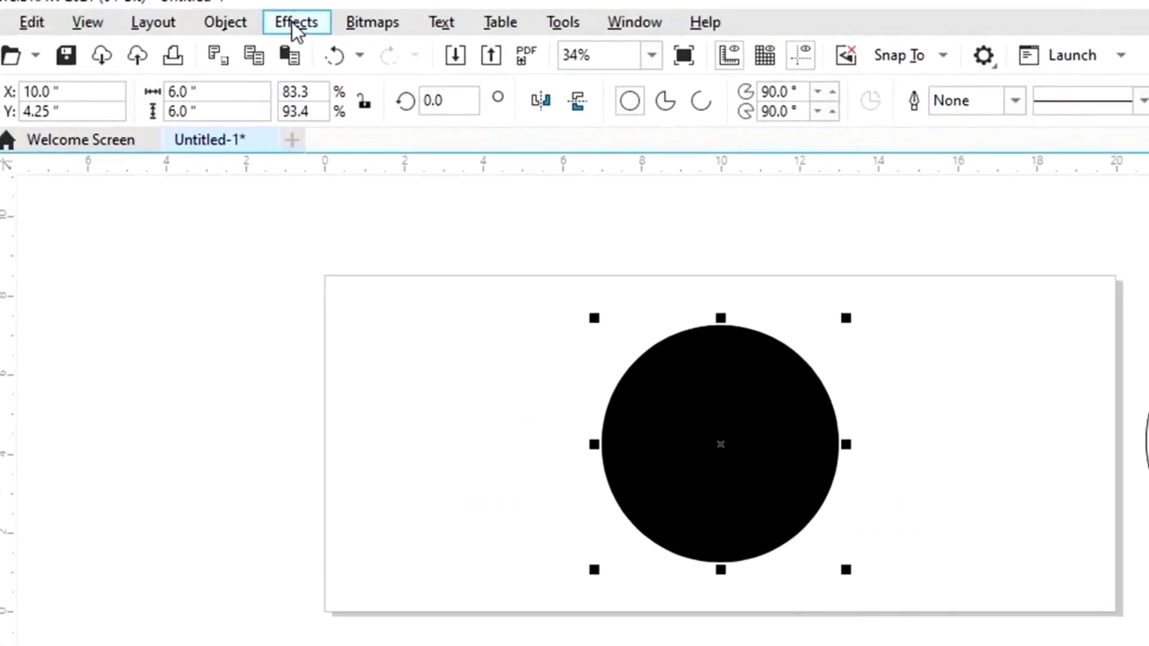
Step: Apply a Gaussian Blur with a radius of about 120.7 pixels to the black circle
left_click(296, 24)
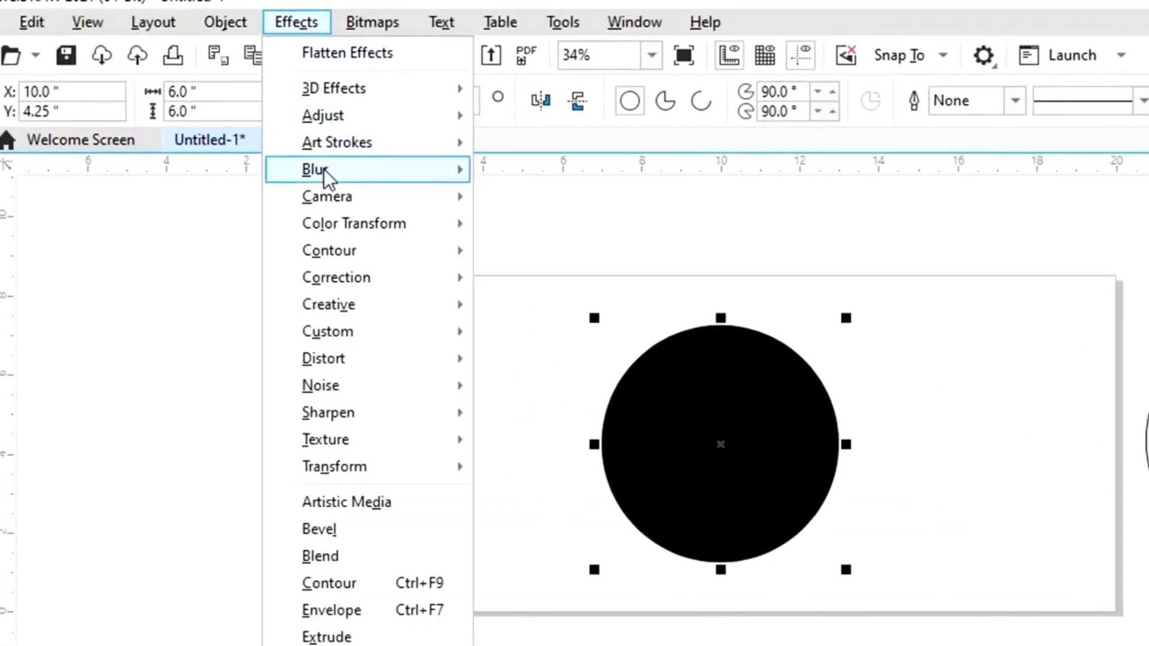
mouse_move(326, 174)
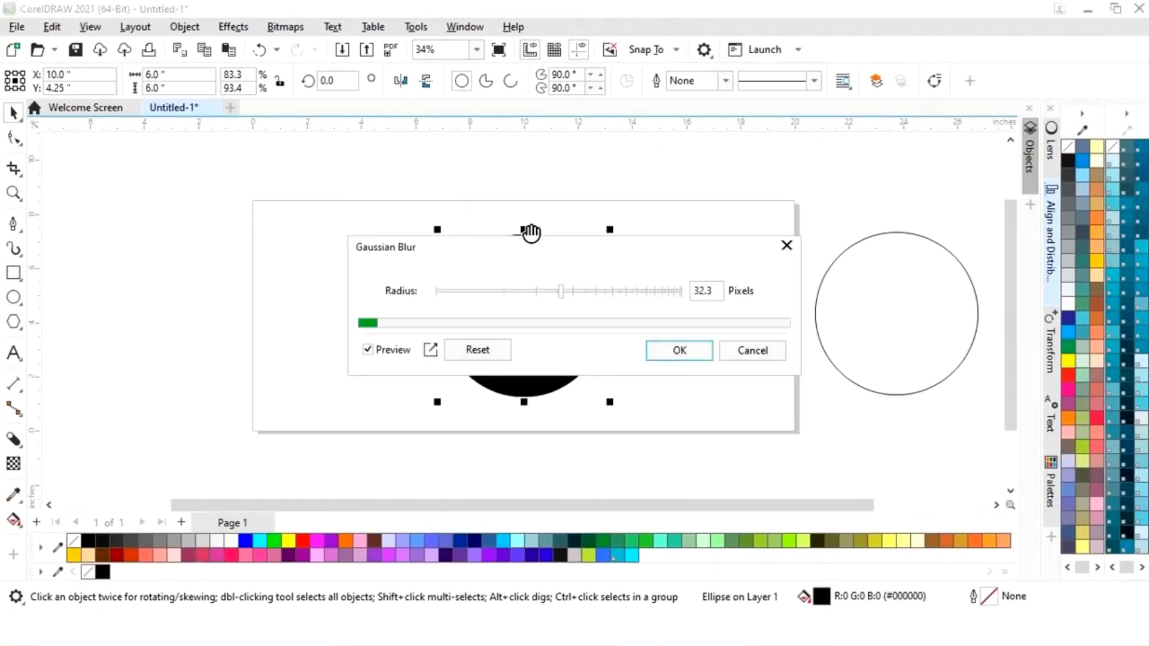
left_click_drag(560, 241, 267, 339)
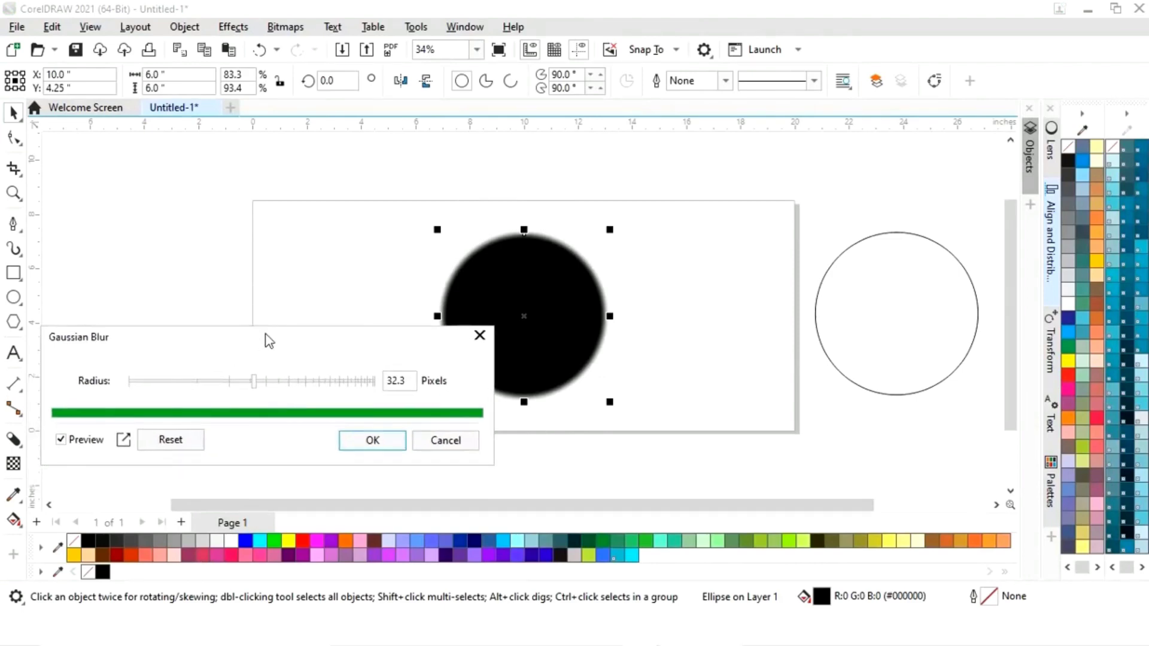
left_click_drag(255, 379, 348, 385)
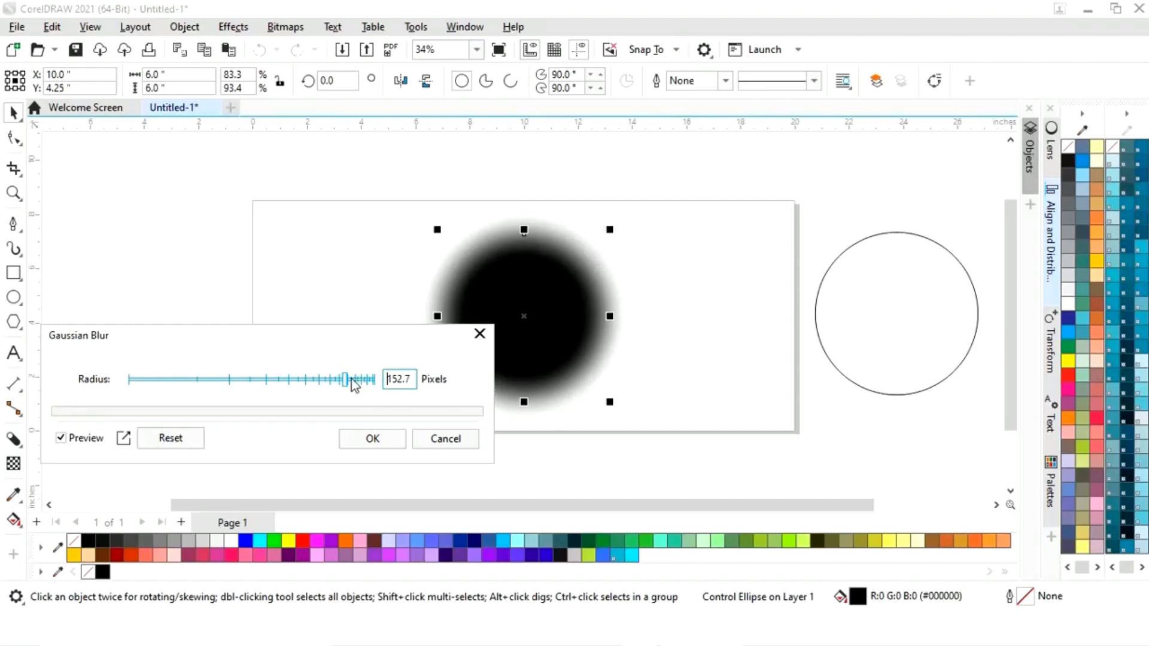
left_click_drag(343, 382, 331, 385)
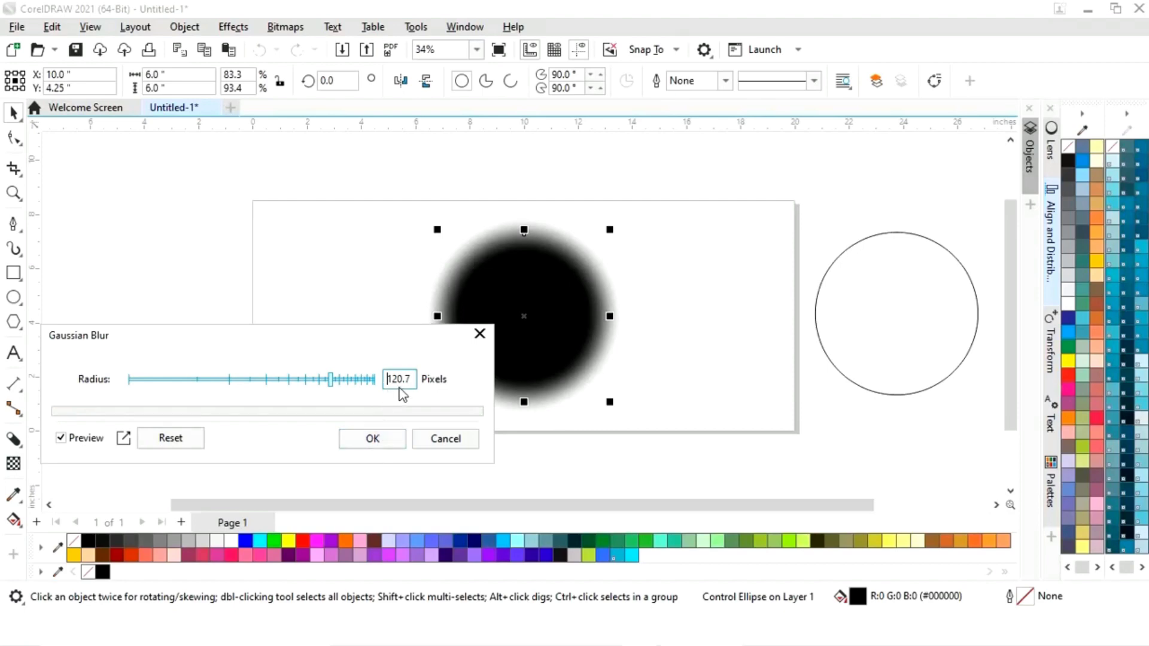
left_click(384, 441)
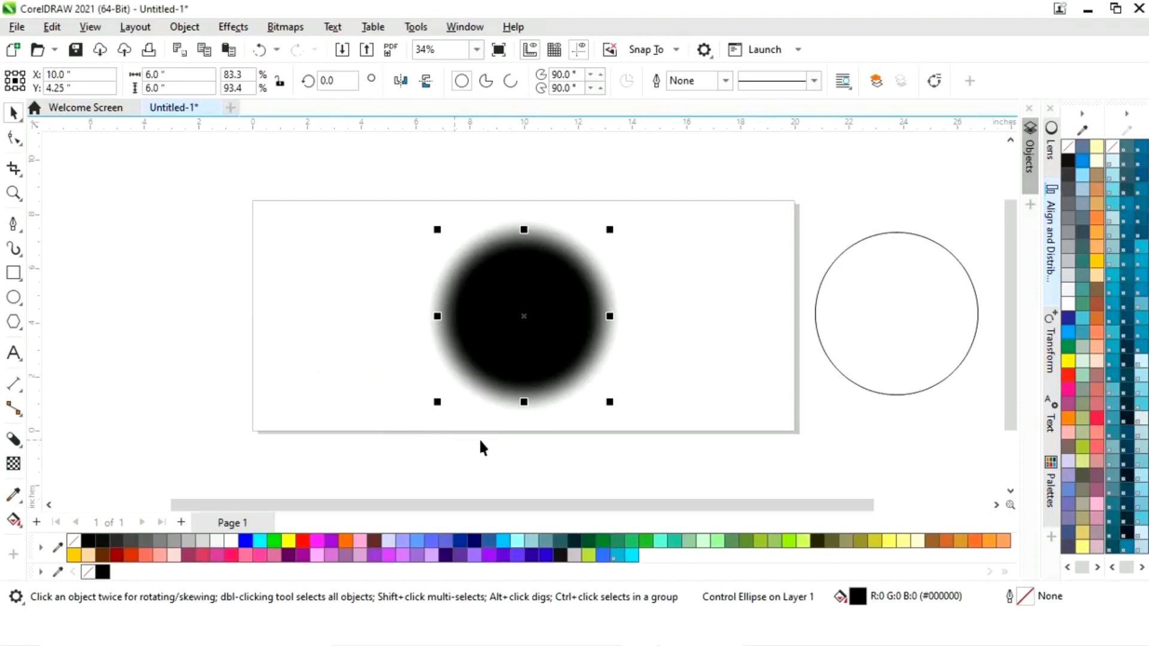
left_click(598, 432)
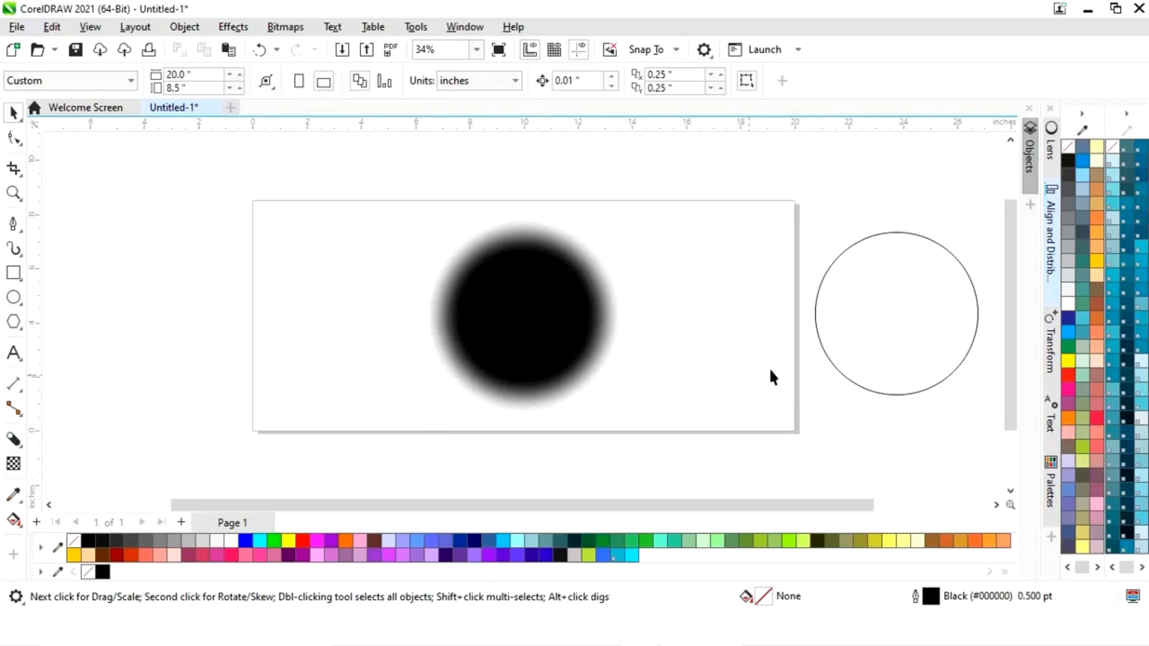
Step: Move the outlined circle onto the blurred black circle and give it a white fill without an outline
left_click(866, 335)
left_click_drag(898, 313, 536, 321)
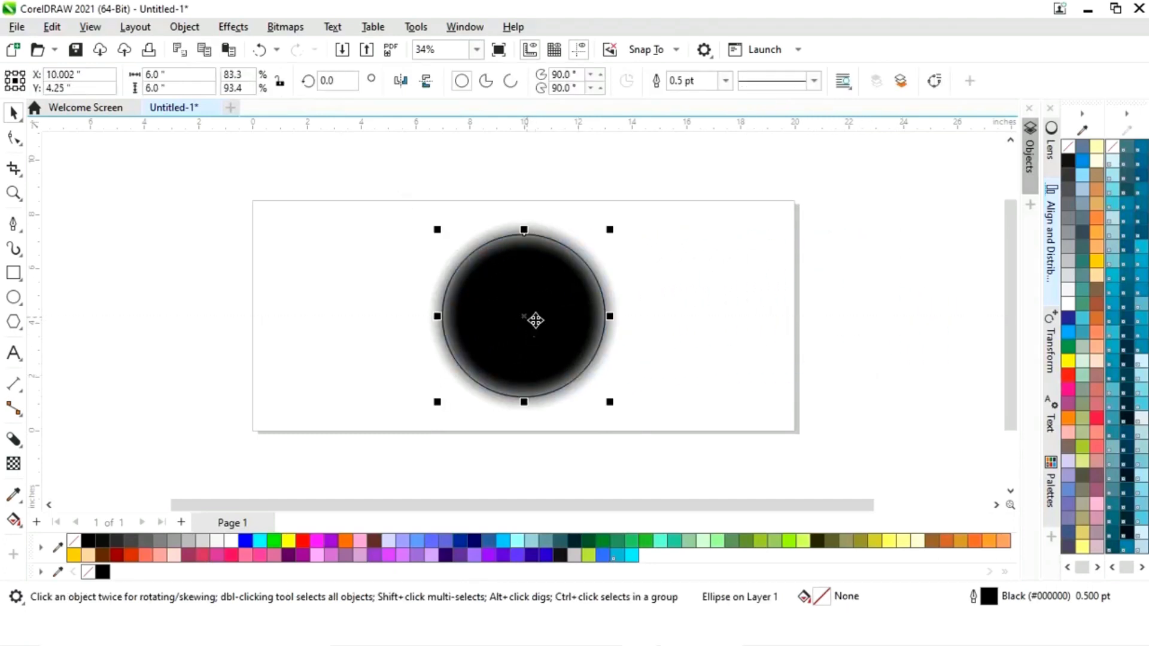
left_click(229, 541)
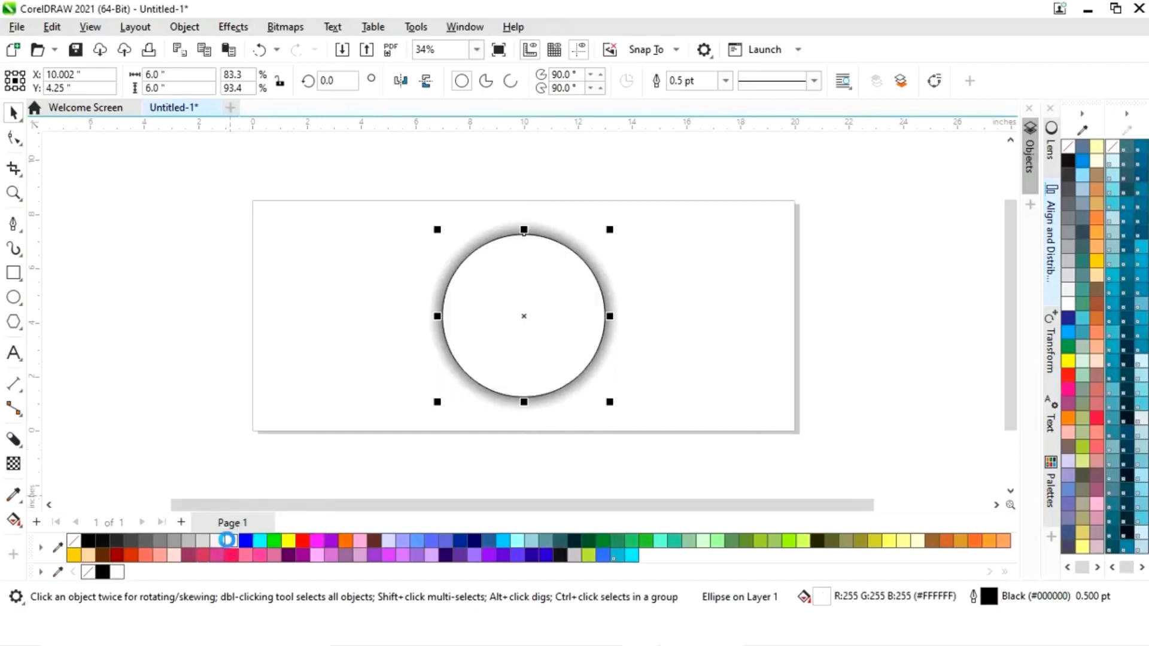
right_click(74, 541)
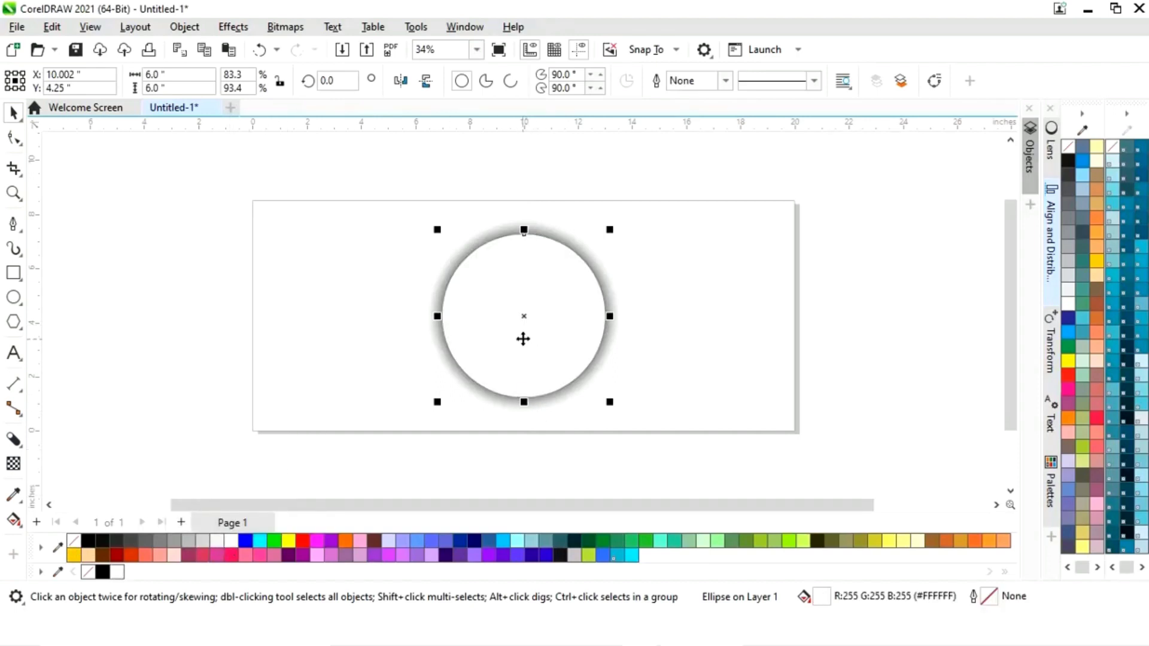
Step: Align the white circle and the blurred circle to each other by their horizontal and vertical centres
left_click_drag(521, 318, 521, 314)
left_click_drag(709, 184, 407, 402)
left_click_drag(359, 442, 359, 441)
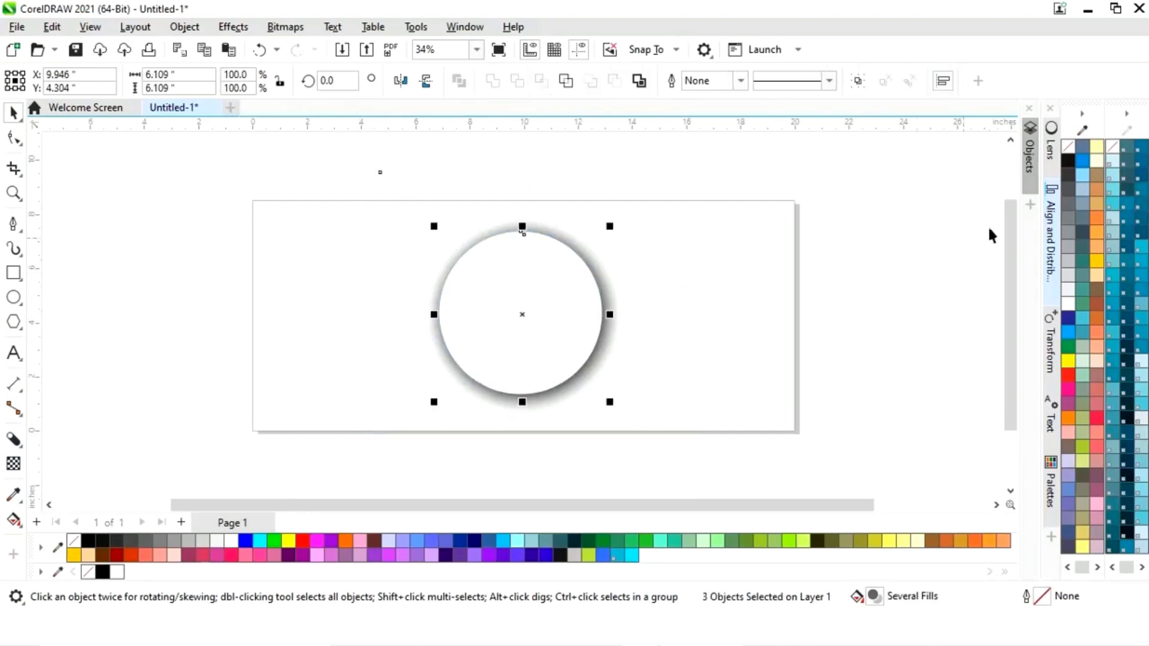
left_click(1050, 240)
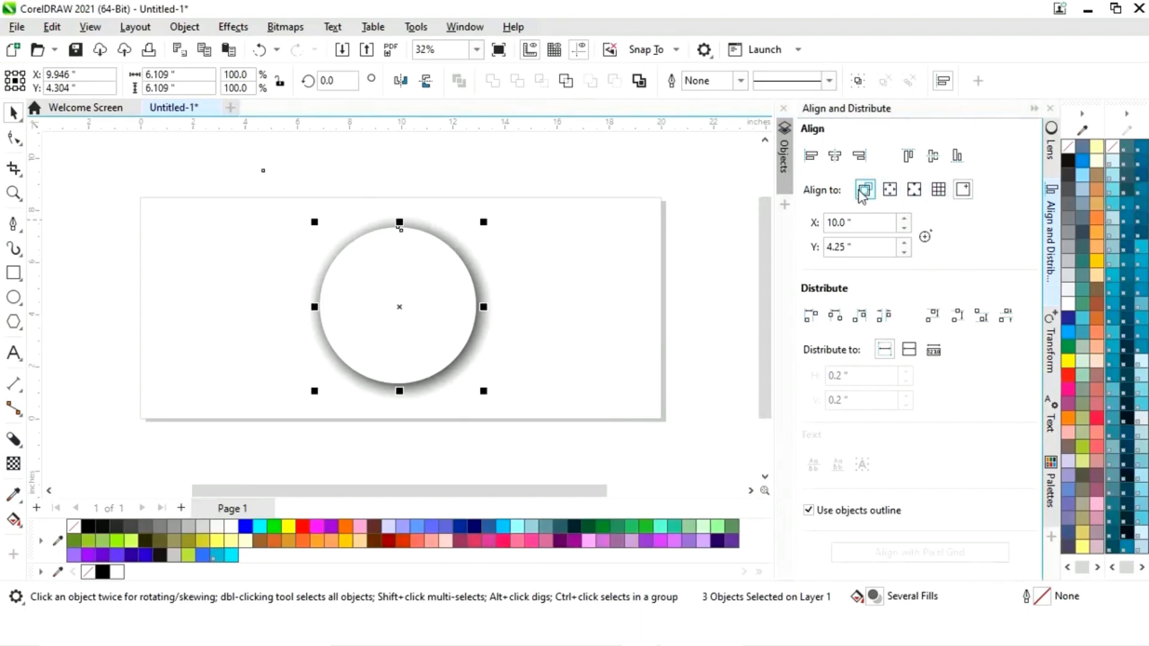
left_click(864, 190)
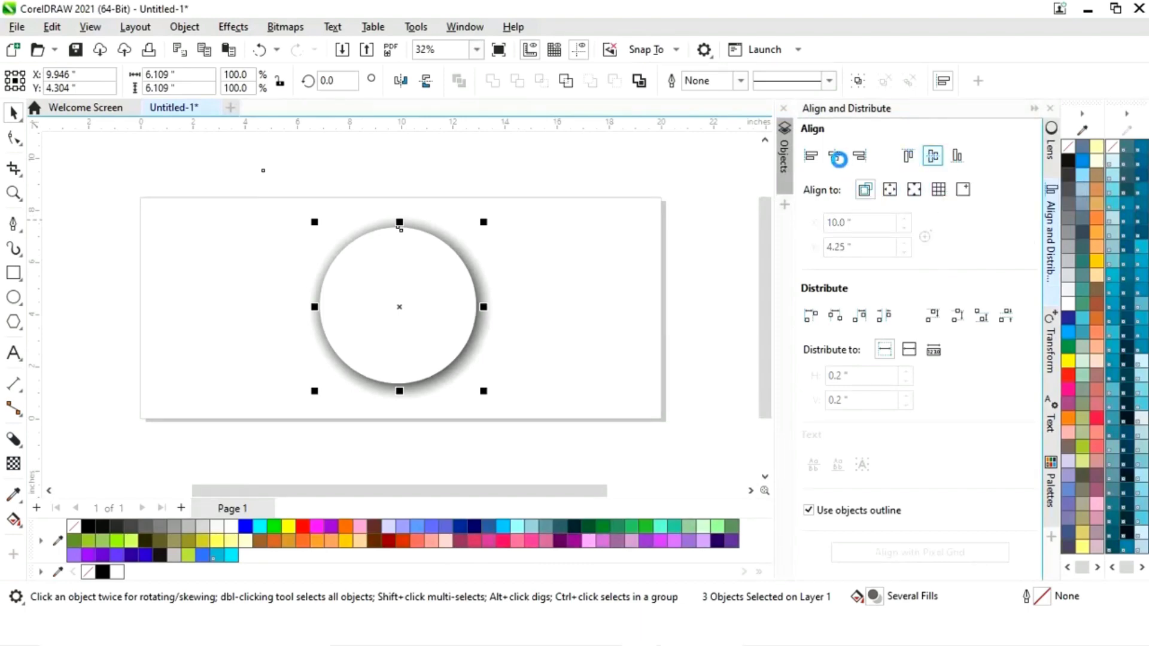
left_click(836, 157)
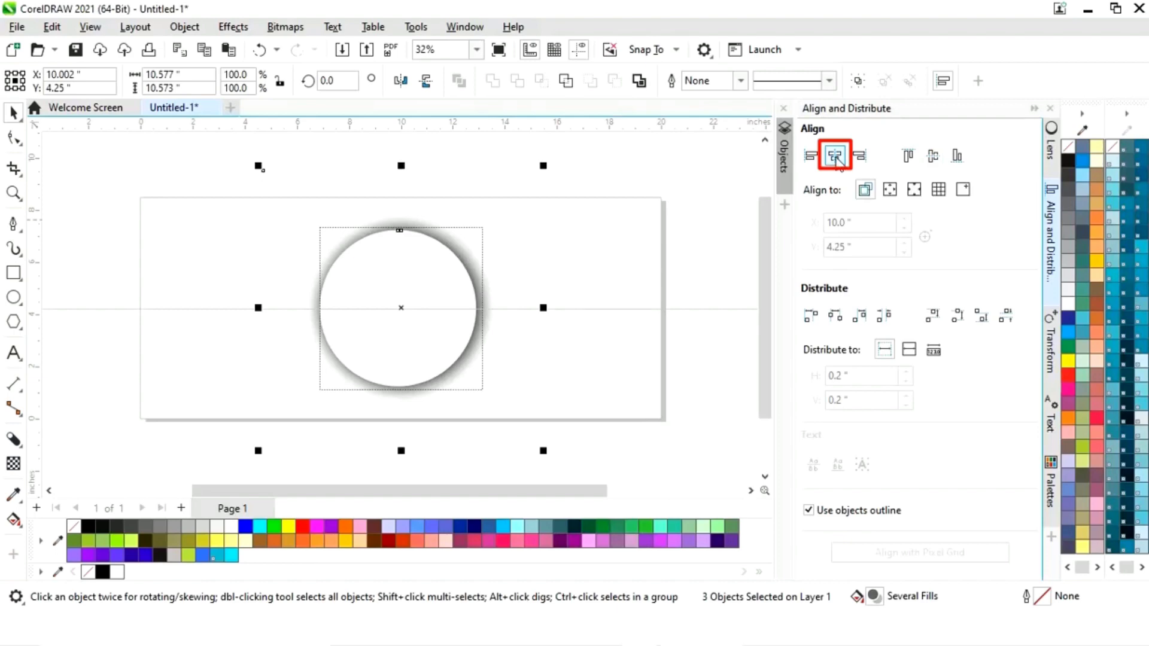
left_click(837, 157)
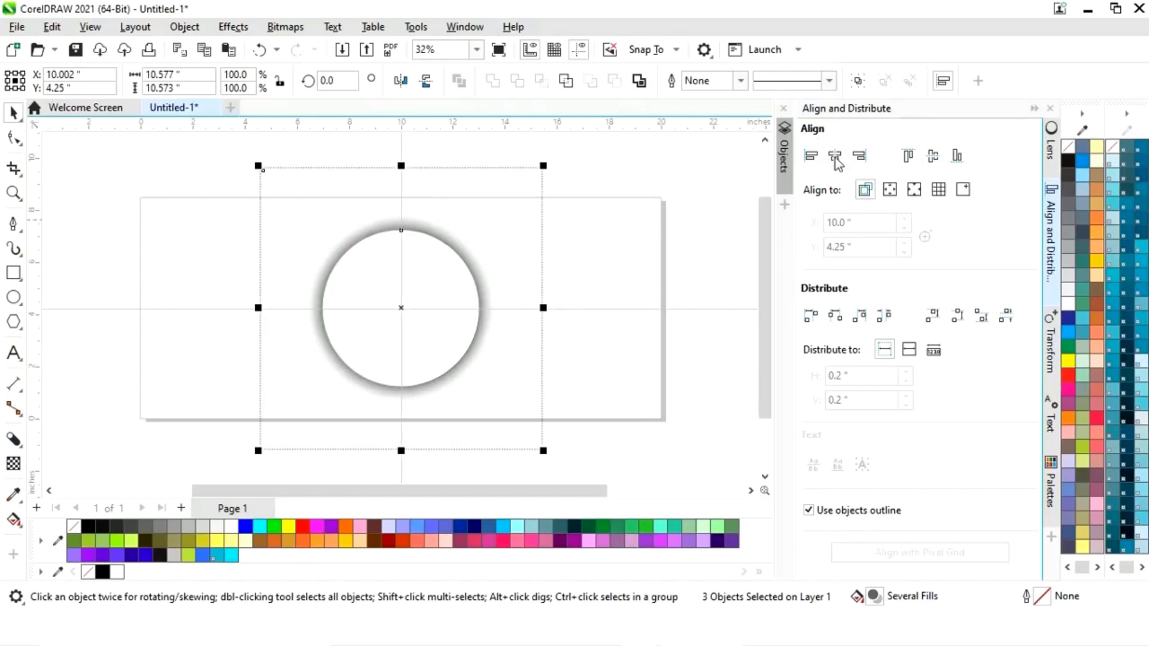
left_click(1033, 109)
left_click(711, 368)
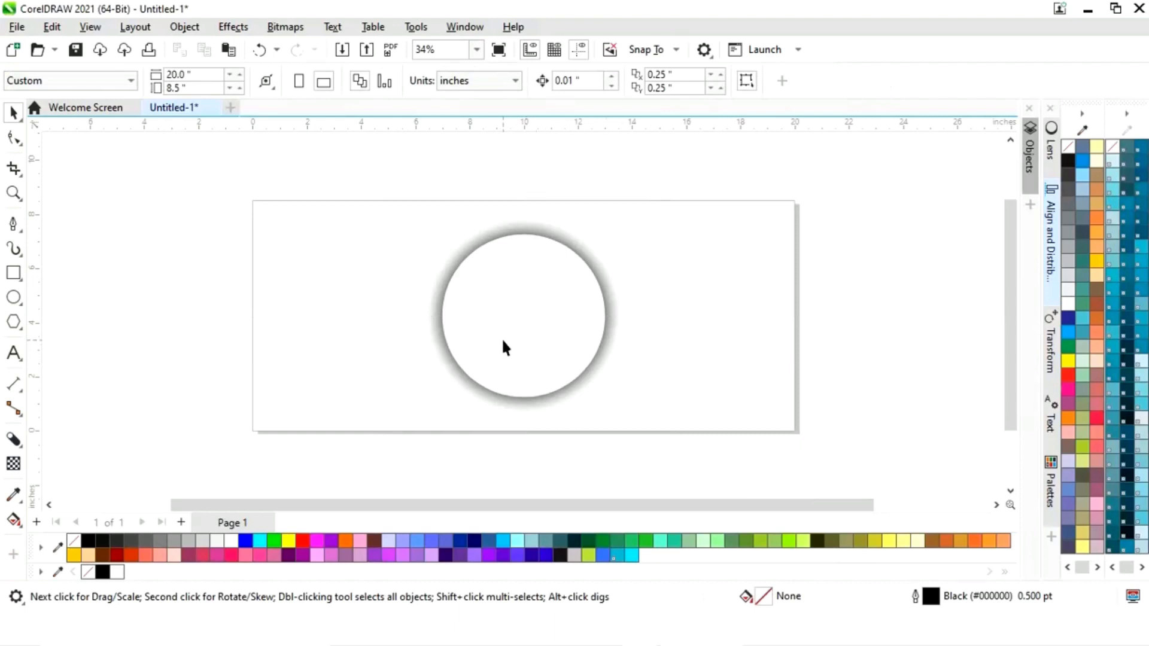
Step: Draw a rectangle about 6.95" wide and 1.55" high across the page's left edge
scroll(502, 338, "left", 3)
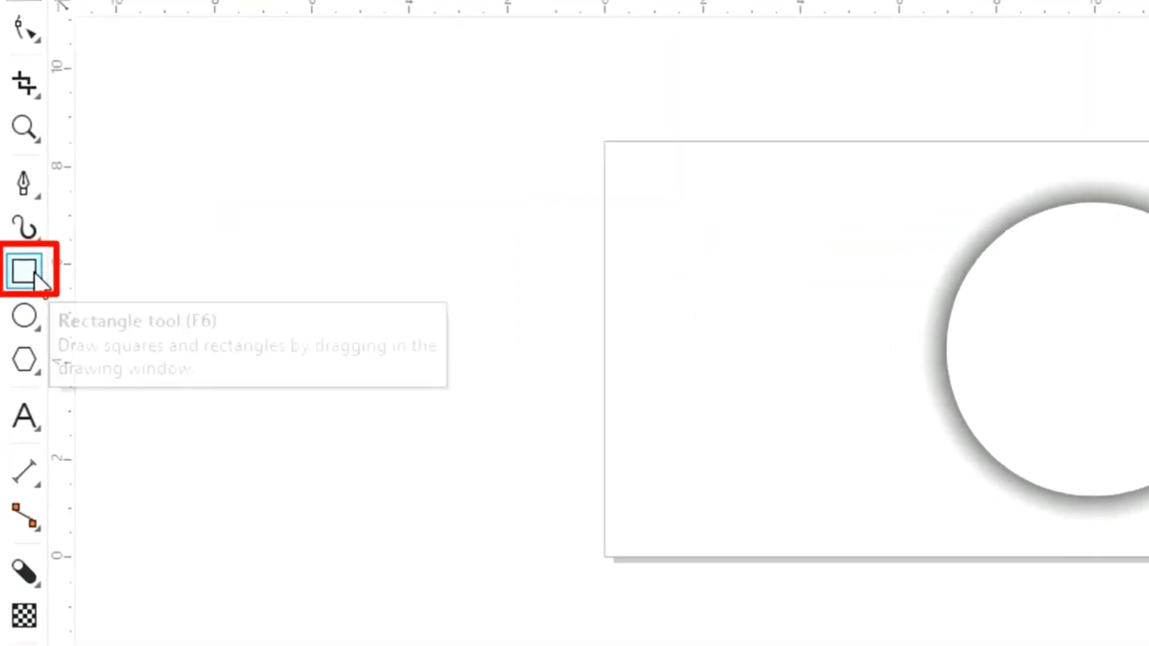
left_click(27, 271)
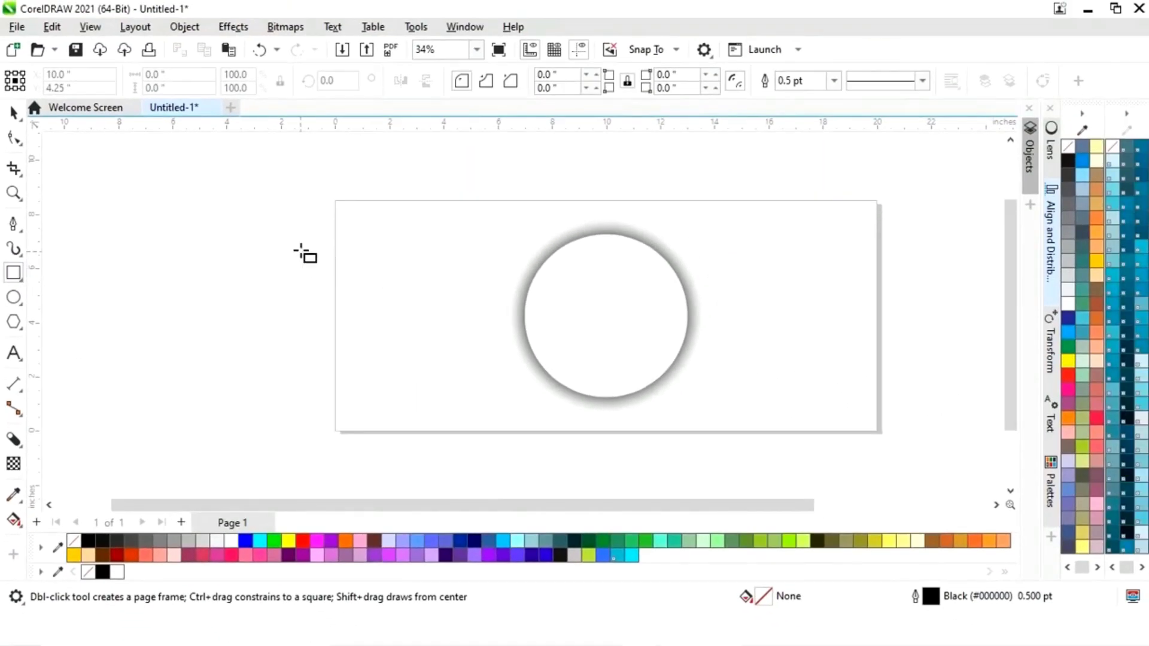
left_click_drag(286, 245, 475, 287)
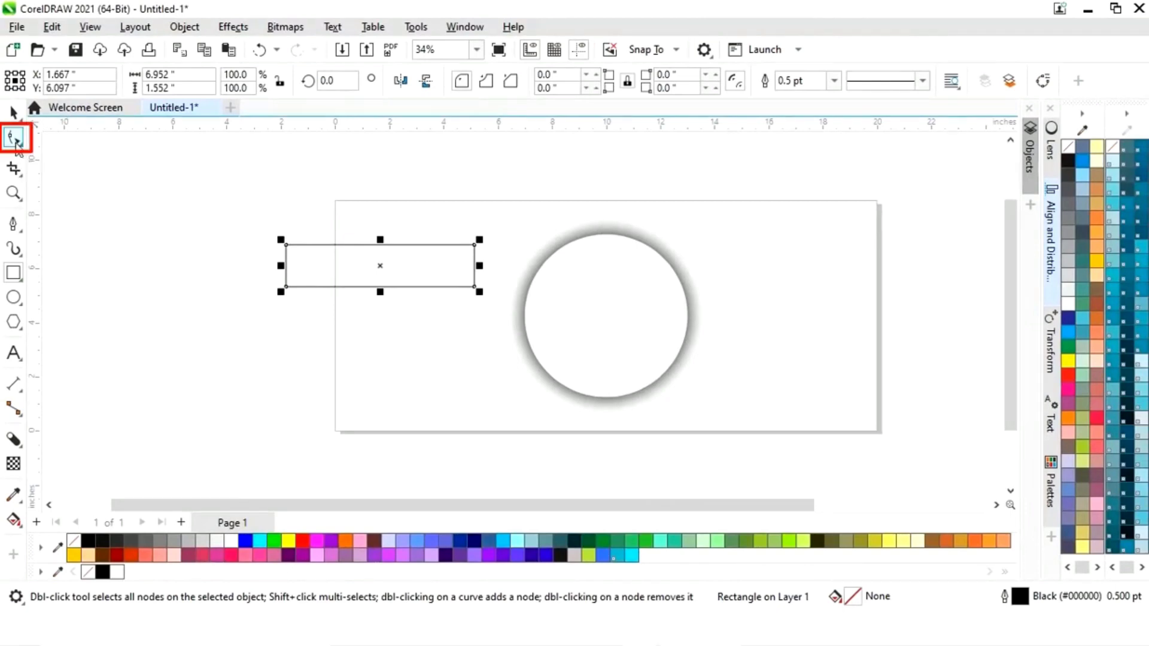
Step: Round the rectangle's corners fully, to a radius of about 0.776", so its ends form semicircles
left_click(14, 140)
left_click_drag(286, 245, 344, 246)
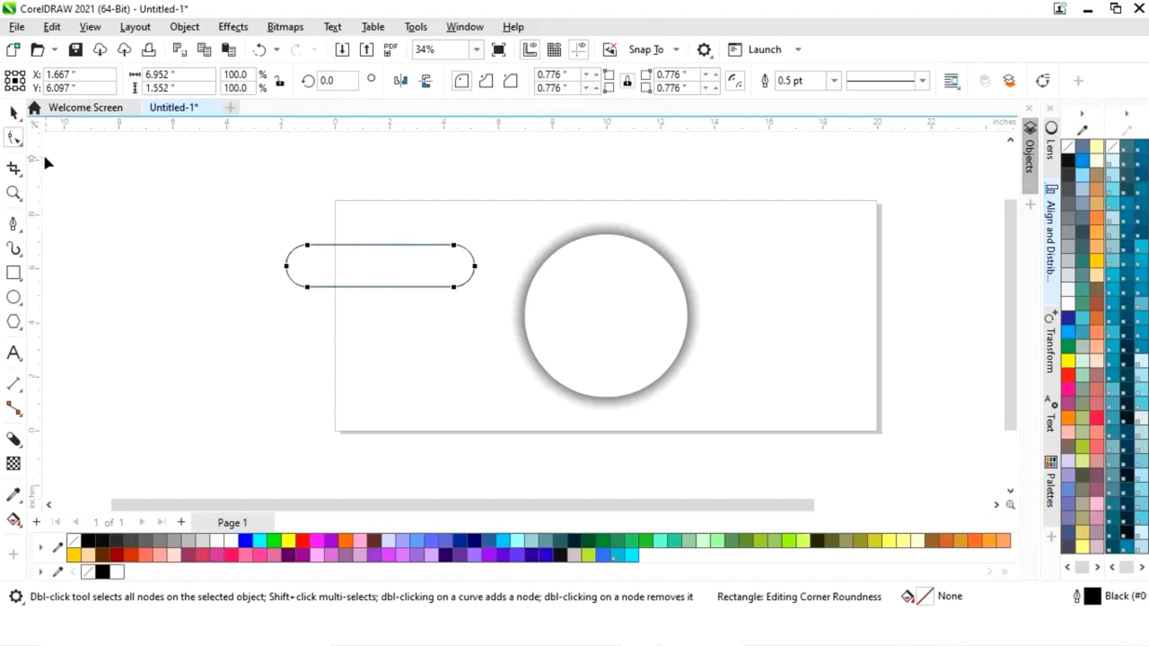
left_click(13, 113)
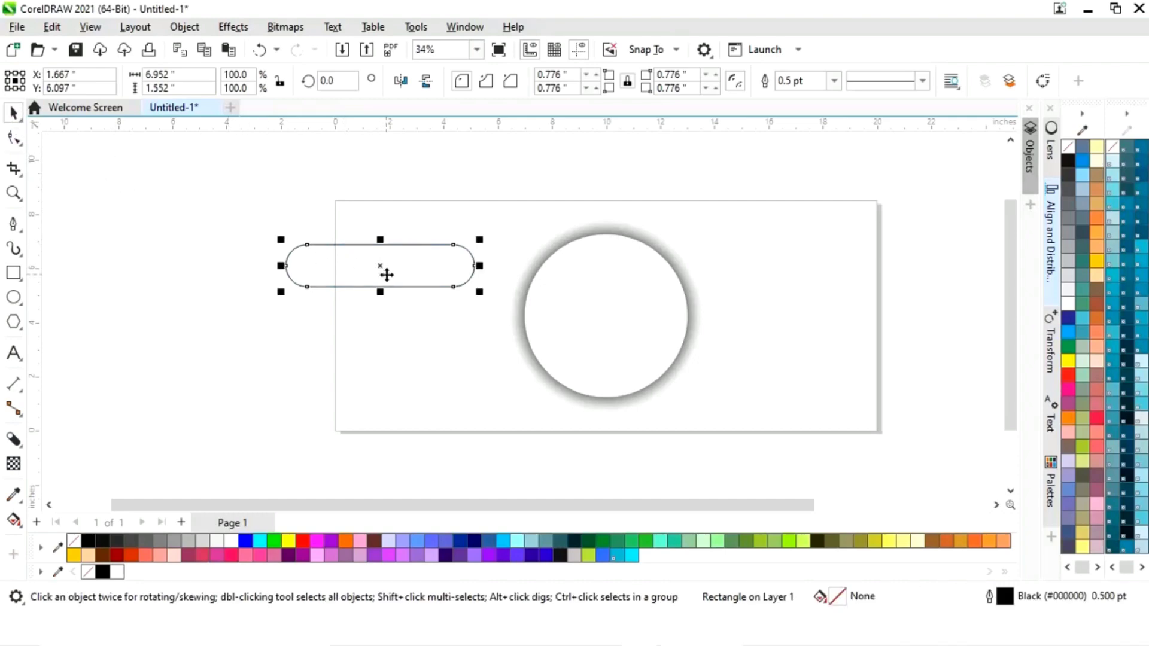
Step: Move the rounded bar further up and left, and stretch its left end to a width of about 7.67"
left_click_drag(384, 271, 307, 254)
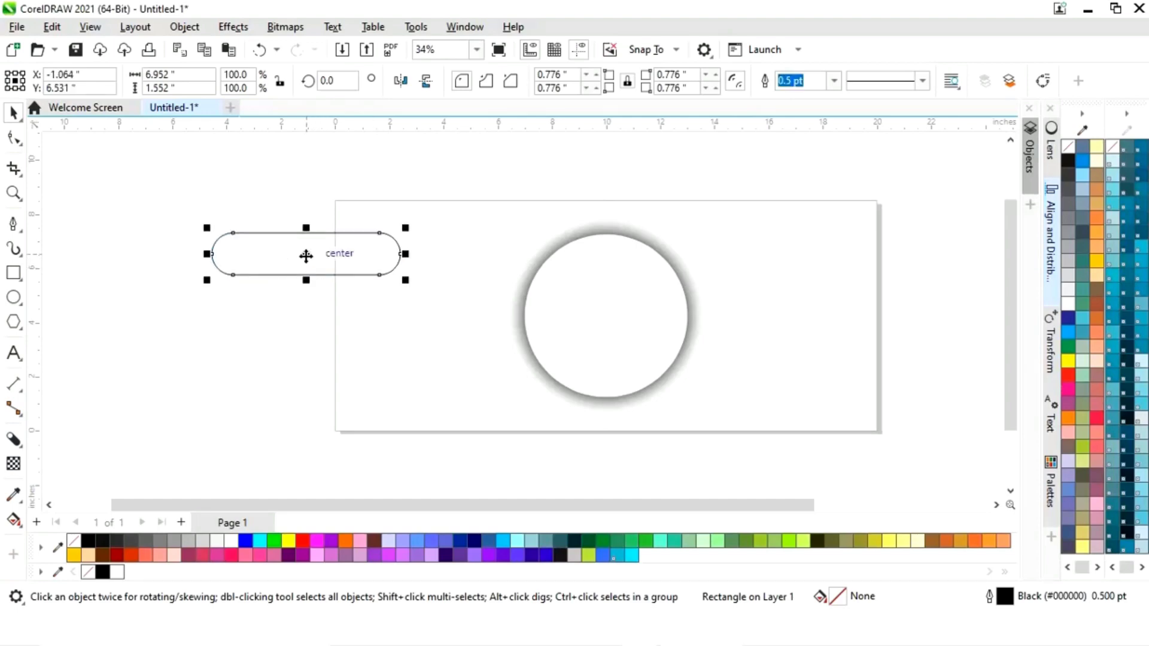
left_click_drag(202, 255, 187, 254)
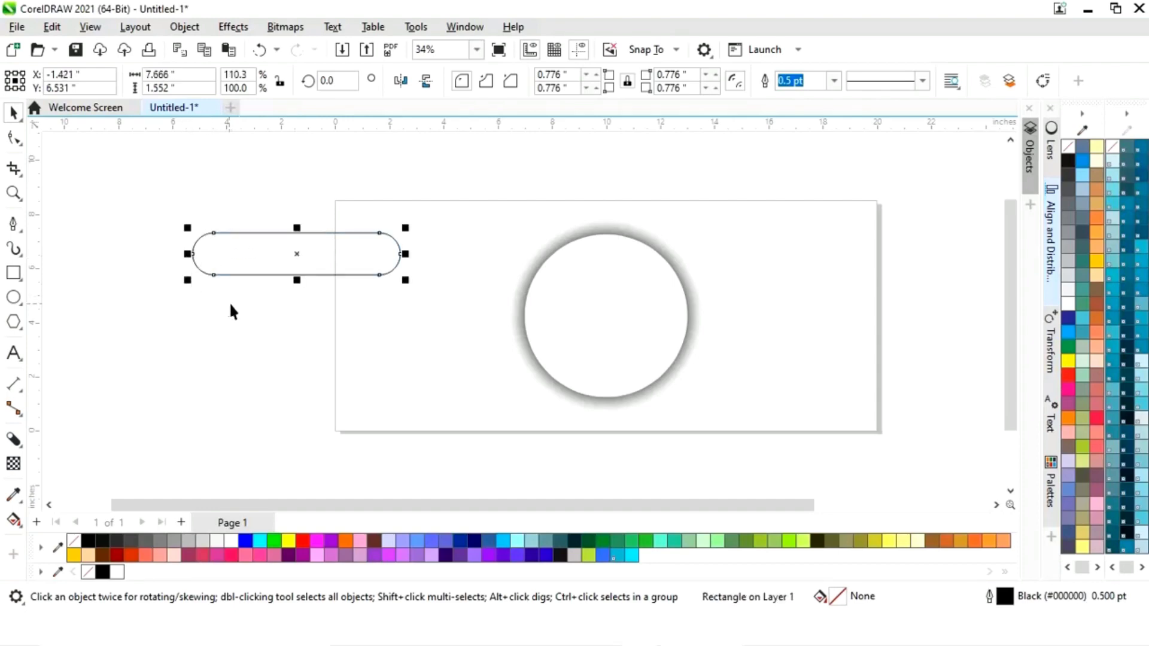
left_click(339, 303)
left_click(312, 266)
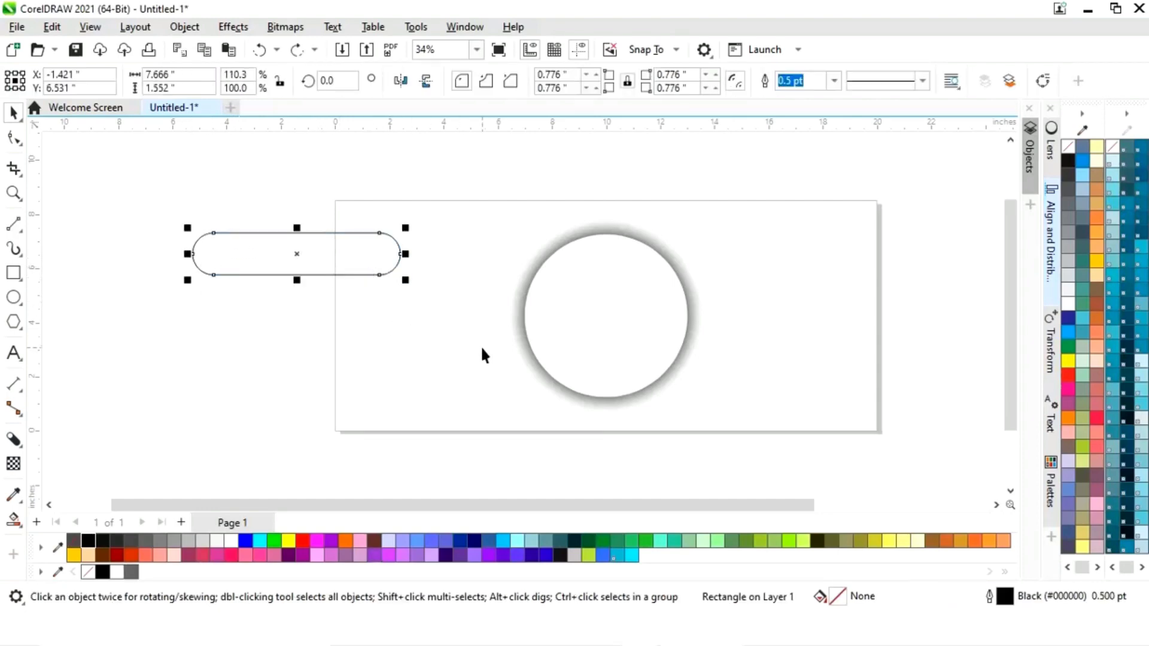
Step: Place a copy of the white circle below the rounded bar and give it a black outline
left_click(439, 376)
left_click(602, 314)
left_click_drag(606, 315, 370, 380)
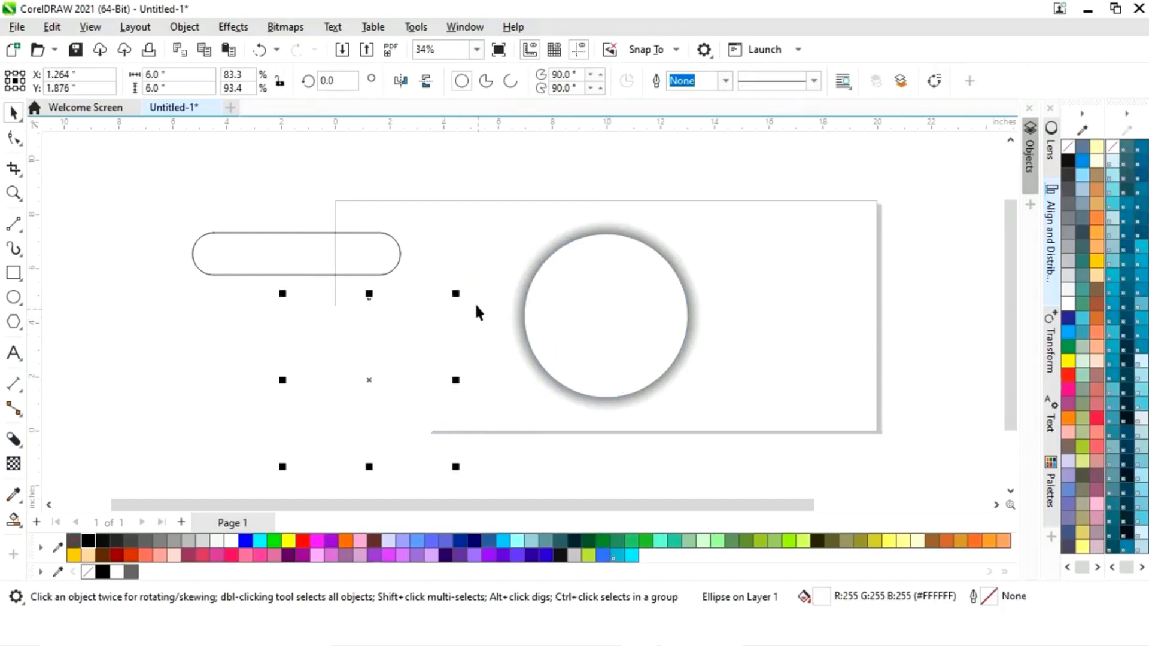
right_click(90, 541)
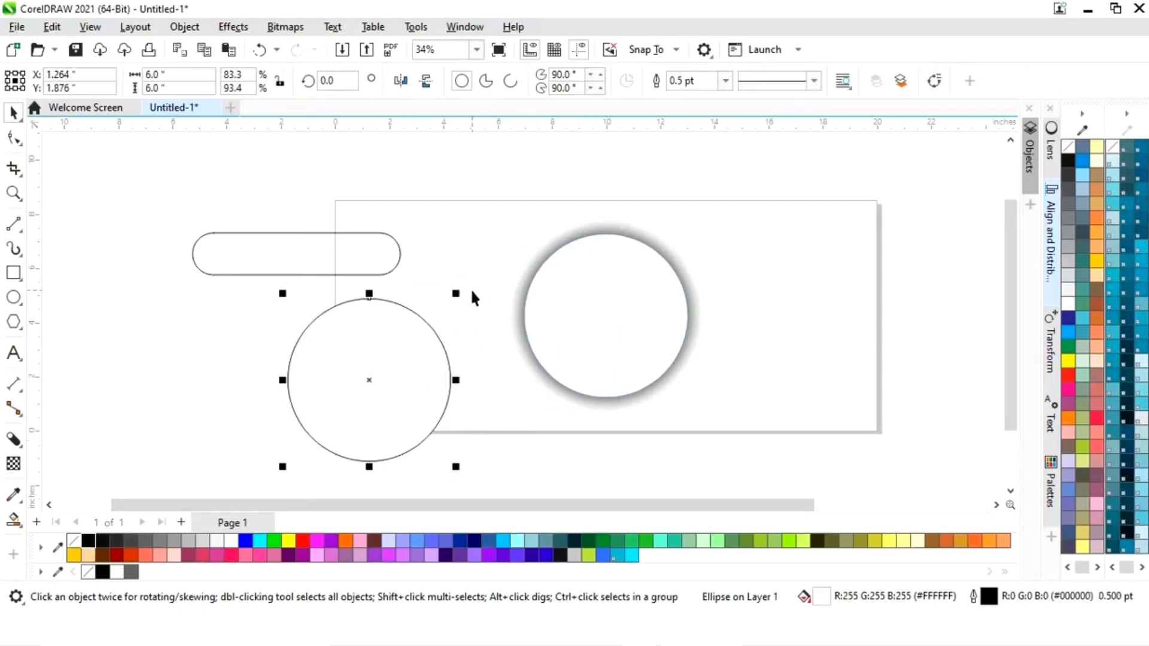
Step: Shrink the copied circle to about 1.3" in diameter and place it inside the rounded bar's right end
left_click_drag(456, 293, 397, 236)
key("z")
left_click_drag(160, 201, 512, 336)
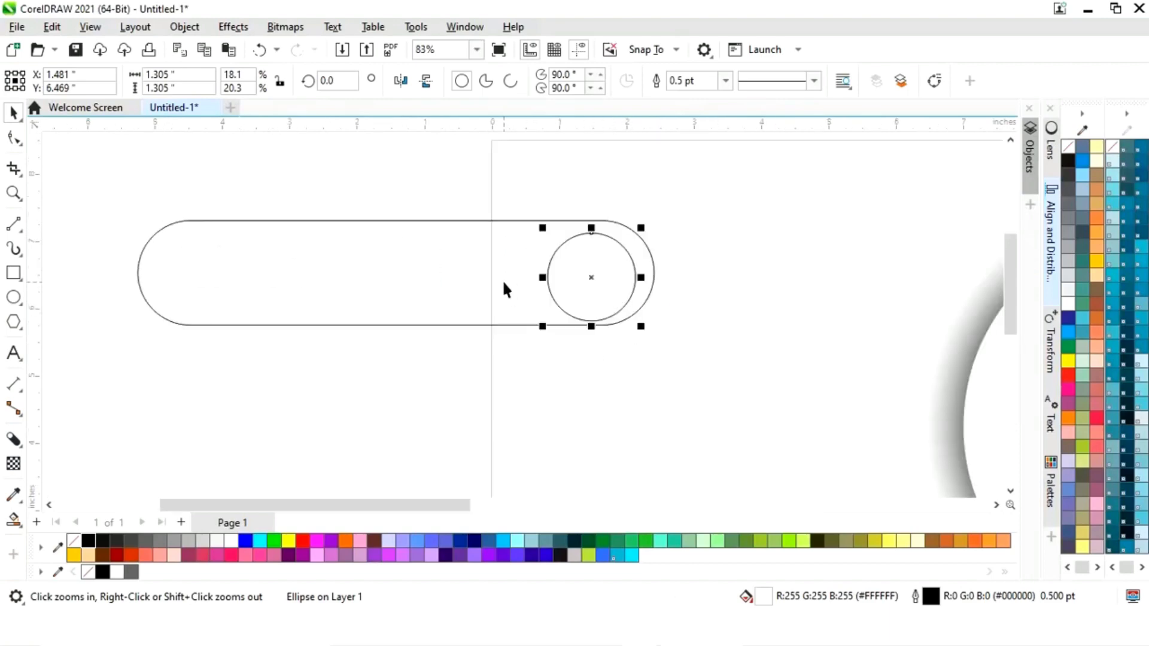
Step: Align the small circle and the rounded bar so that their centres line up vertically
key("ctrl+a")
left_click(1055, 231)
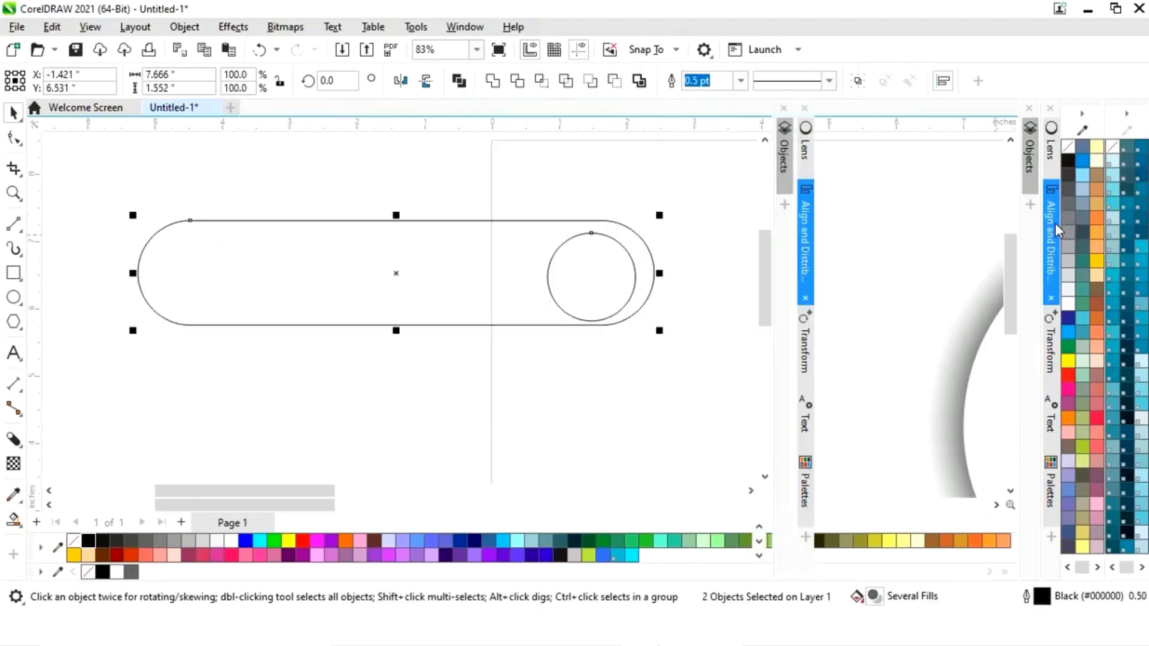
left_click(935, 158)
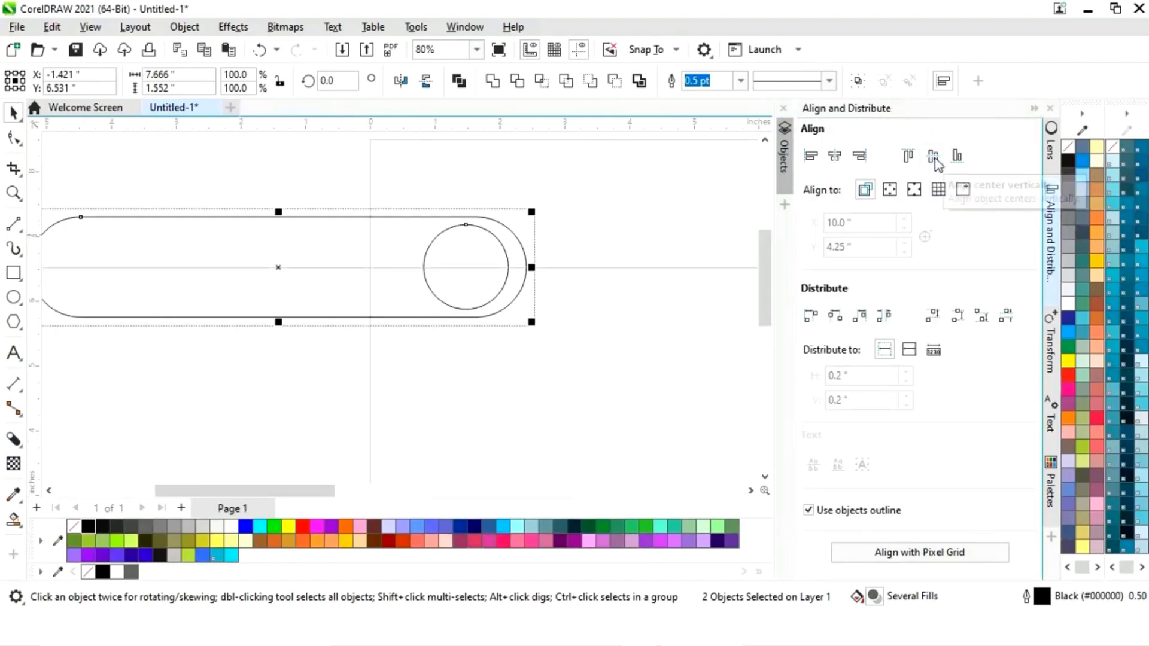
left_click(1035, 108)
left_click(711, 341)
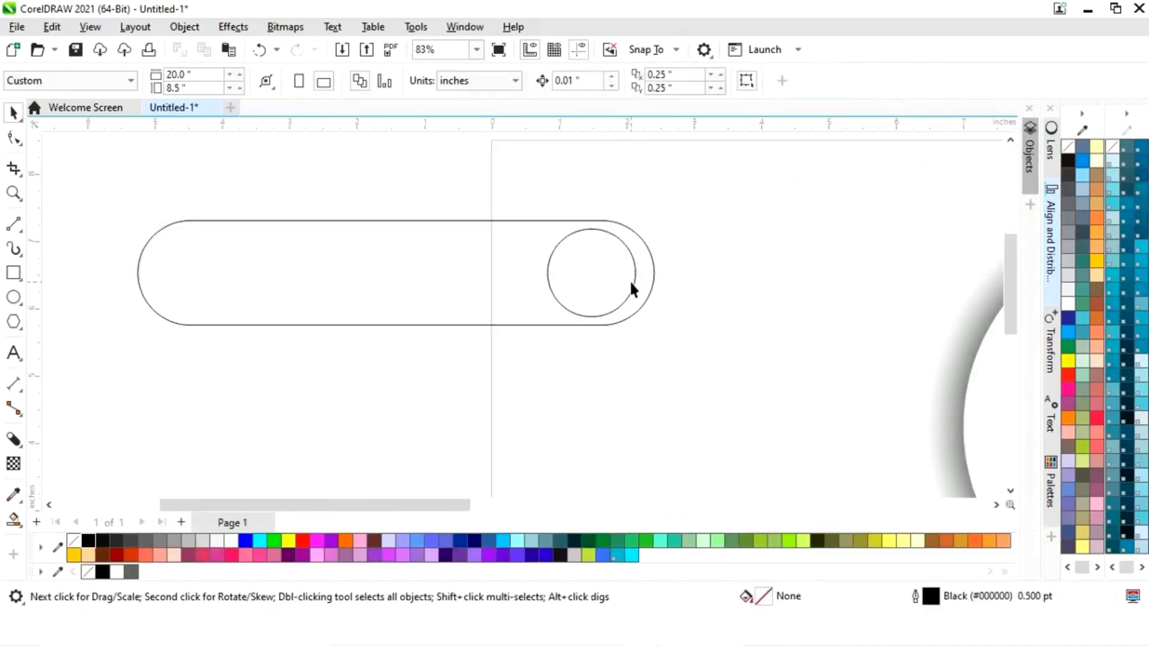
Step: Enlarge the small circle to about 1.44" in diameter and nudge it right to about X 1.61", near the bar's rounded end
left_click(633, 290)
left_click_drag(641, 228, 665, 230)
key("Right")
key("Right")
key("Right")
key("Right")
key("Right")
key("Right")
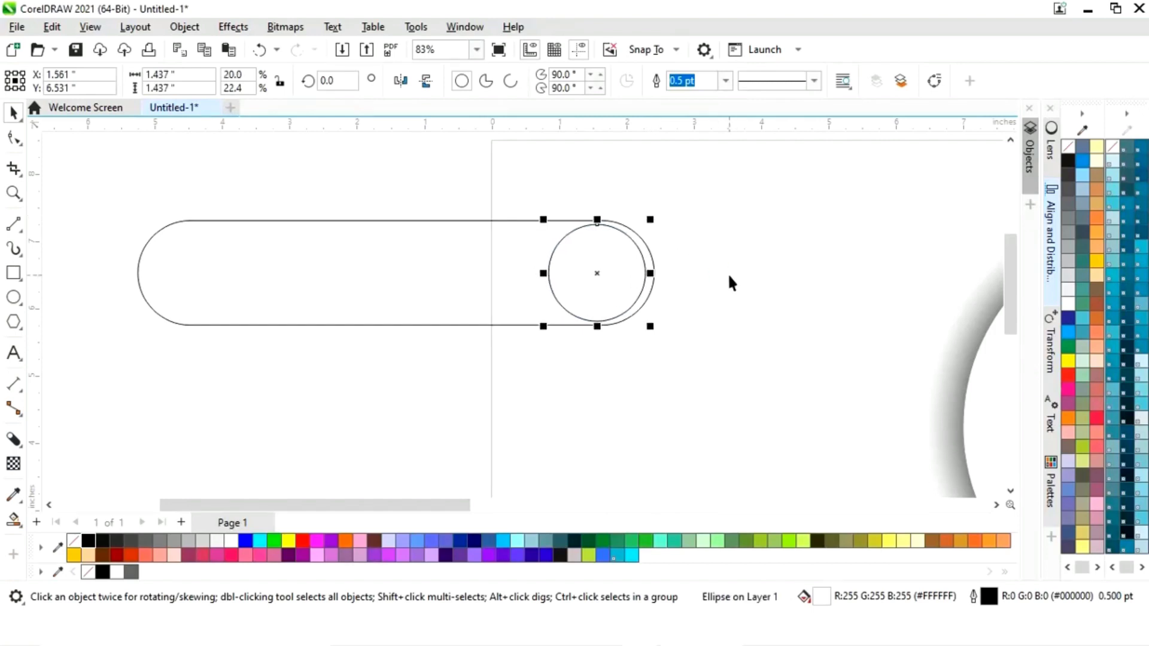
key("Right")
key("Right")
key("Right")
key("Right")
key("Right")
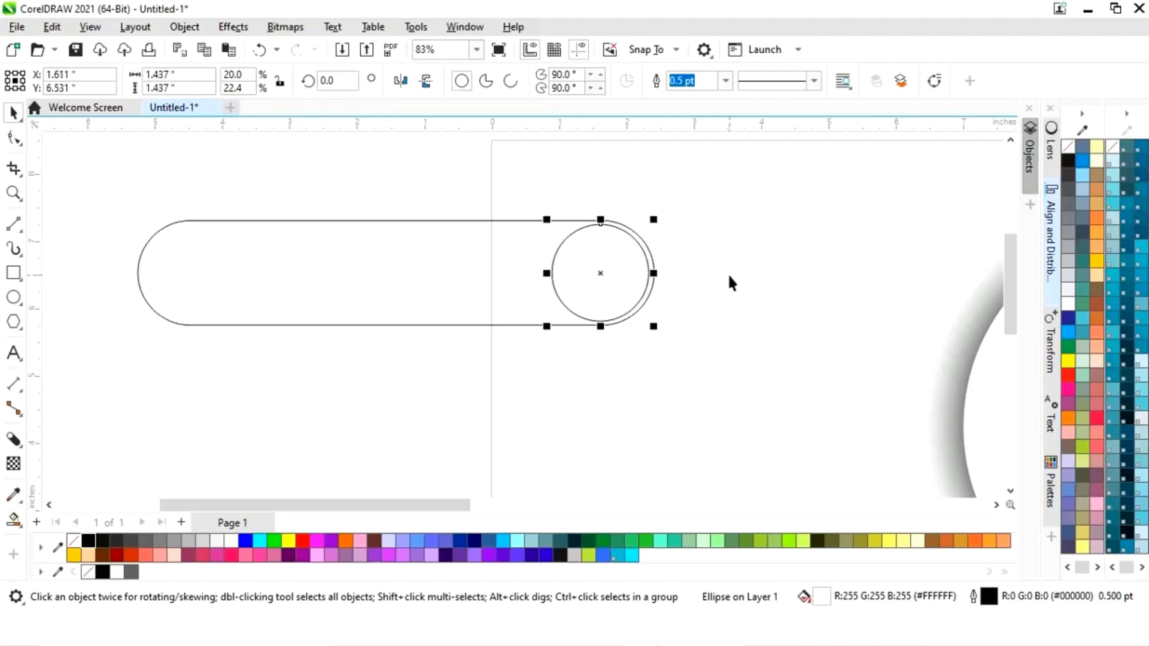
left_click(729, 277)
Step: Place a copy of the small circle to the right of the bar and draw a vertical 2-Point Line through the copy's centre
left_click(621, 287)
left_click_drag(601, 273, 743, 277)
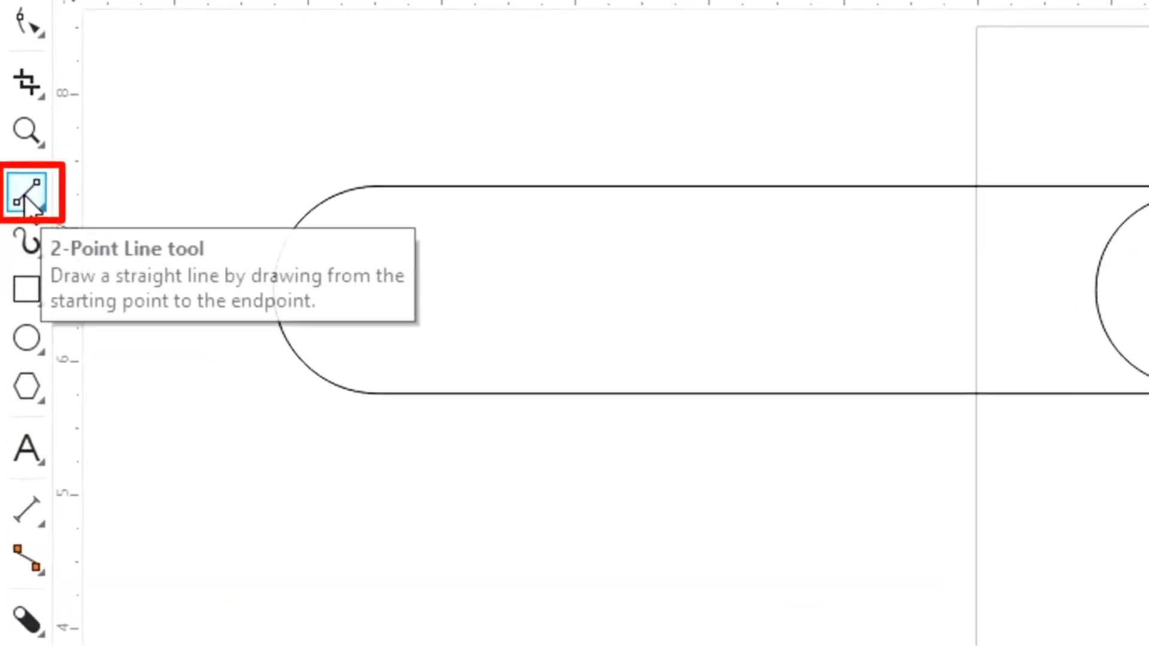
left_click(37, 206)
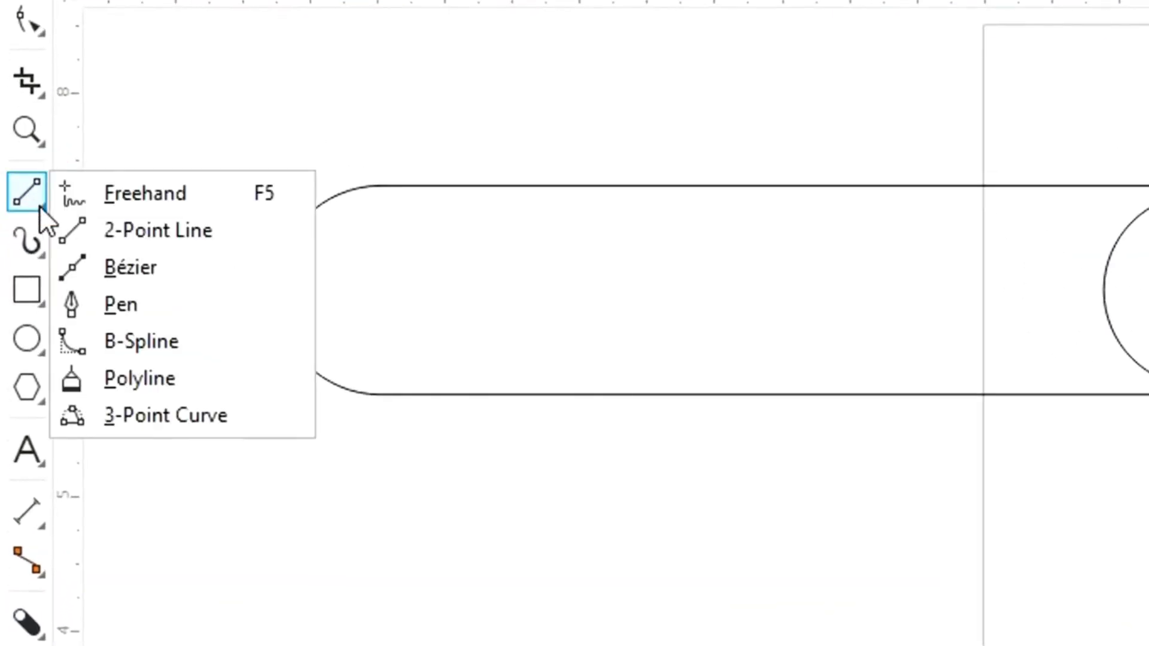
left_click(113, 228)
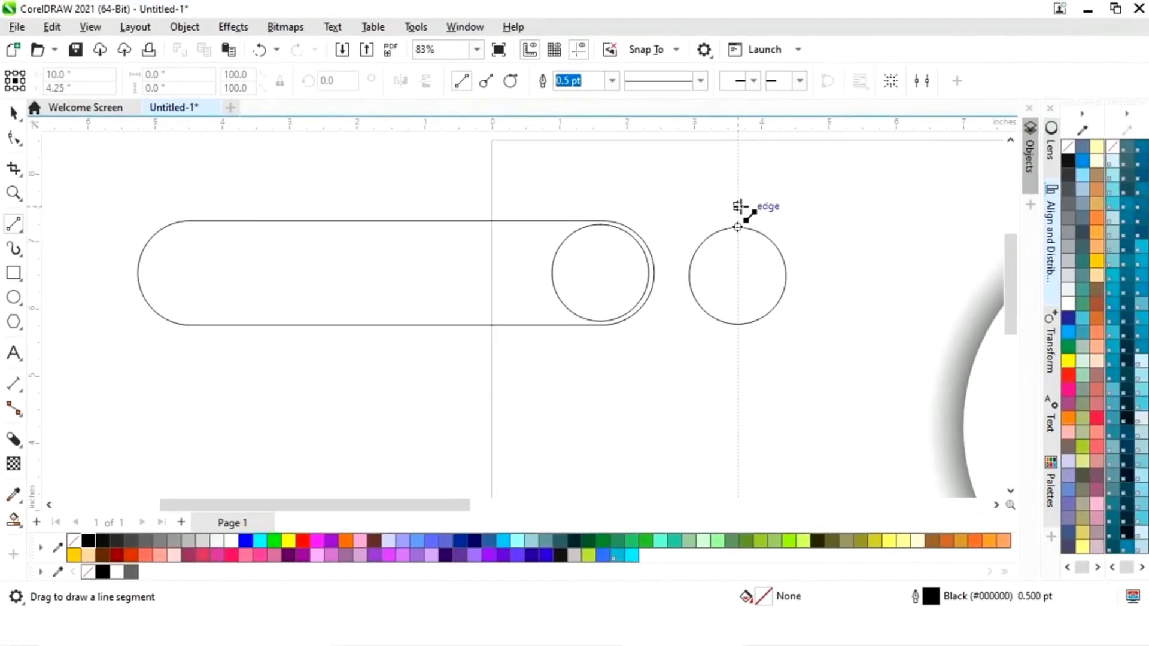
left_click_drag(738, 205, 738, 352)
left_click(14, 113)
left_click(642, 376)
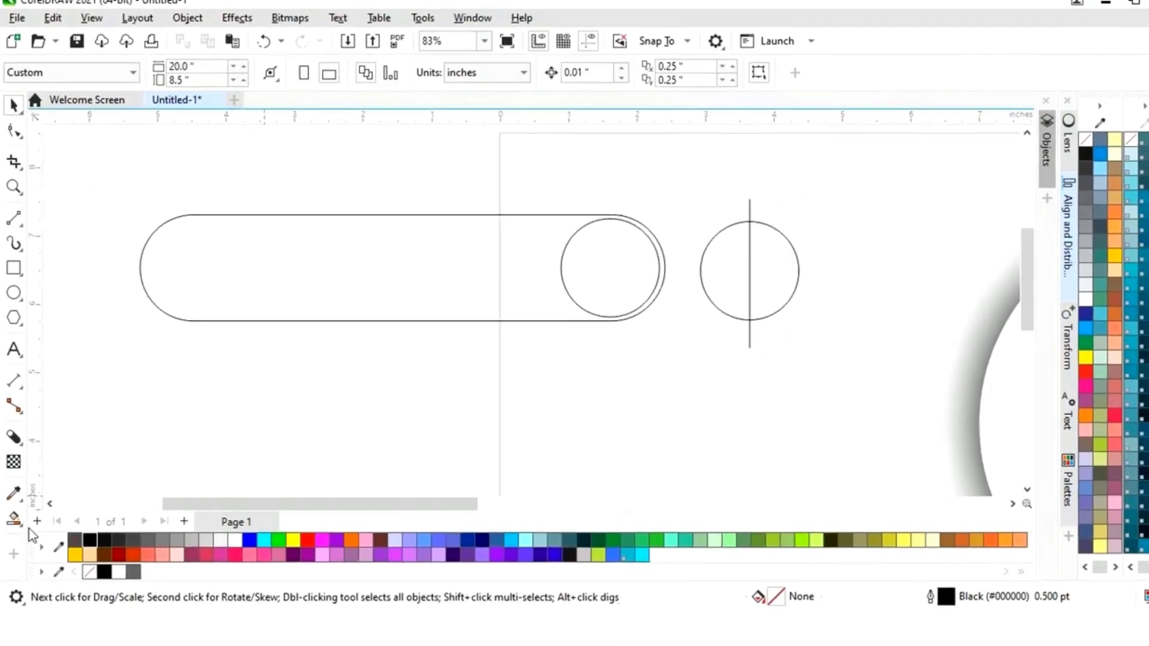
Step: Smart Fill the right half of the divided circle in dark grey and move the resulting half-disc below the bar's right end
left_click(17, 520)
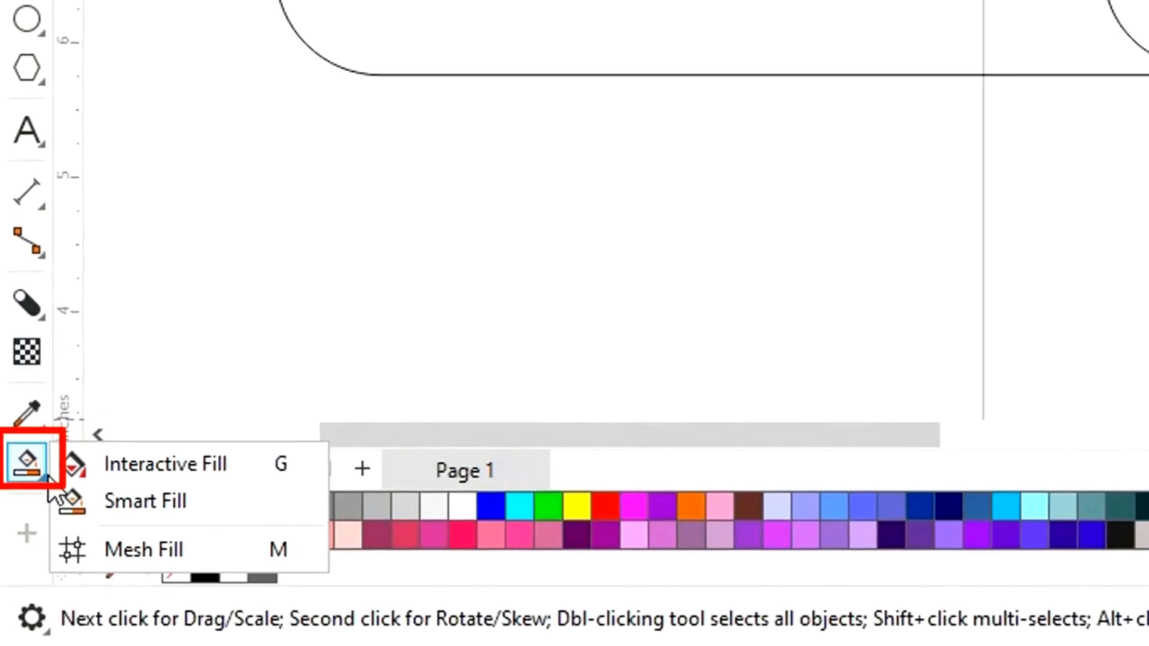
left_click(136, 501)
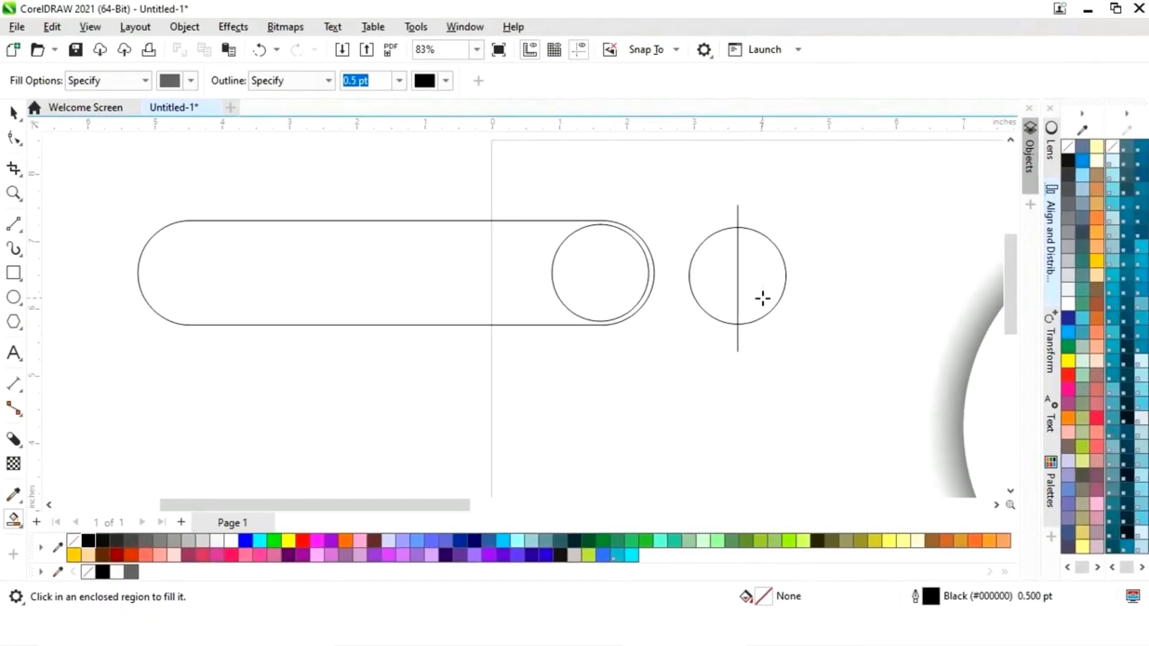
left_click(767, 283)
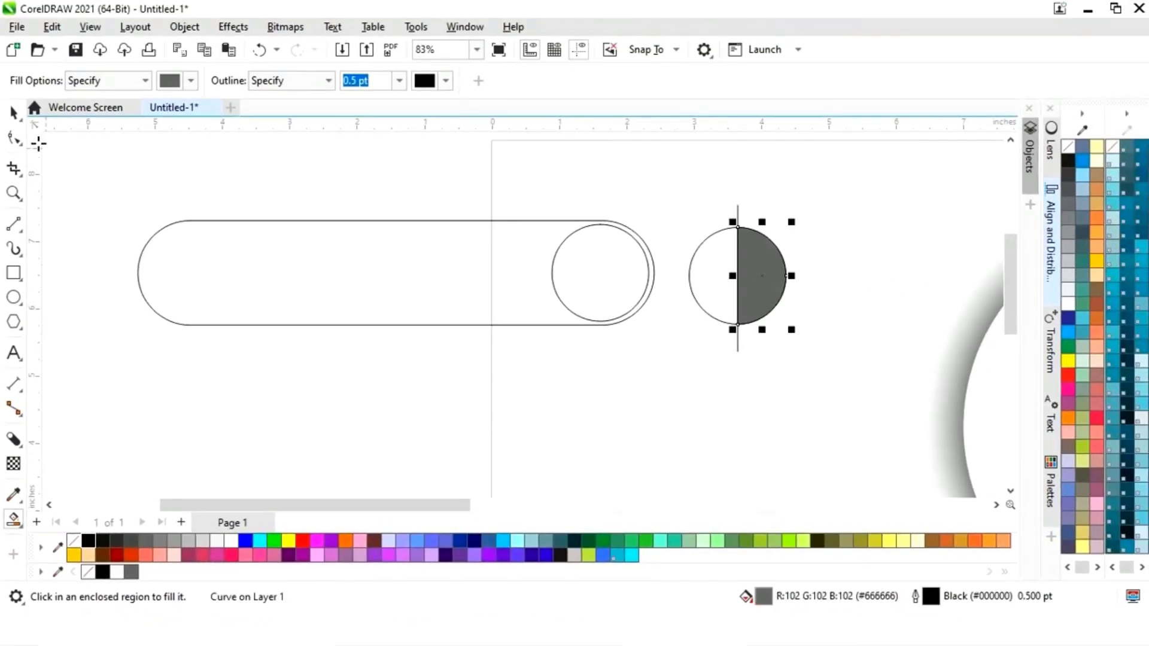
left_click(13, 113)
left_click(638, 378)
left_click(774, 279)
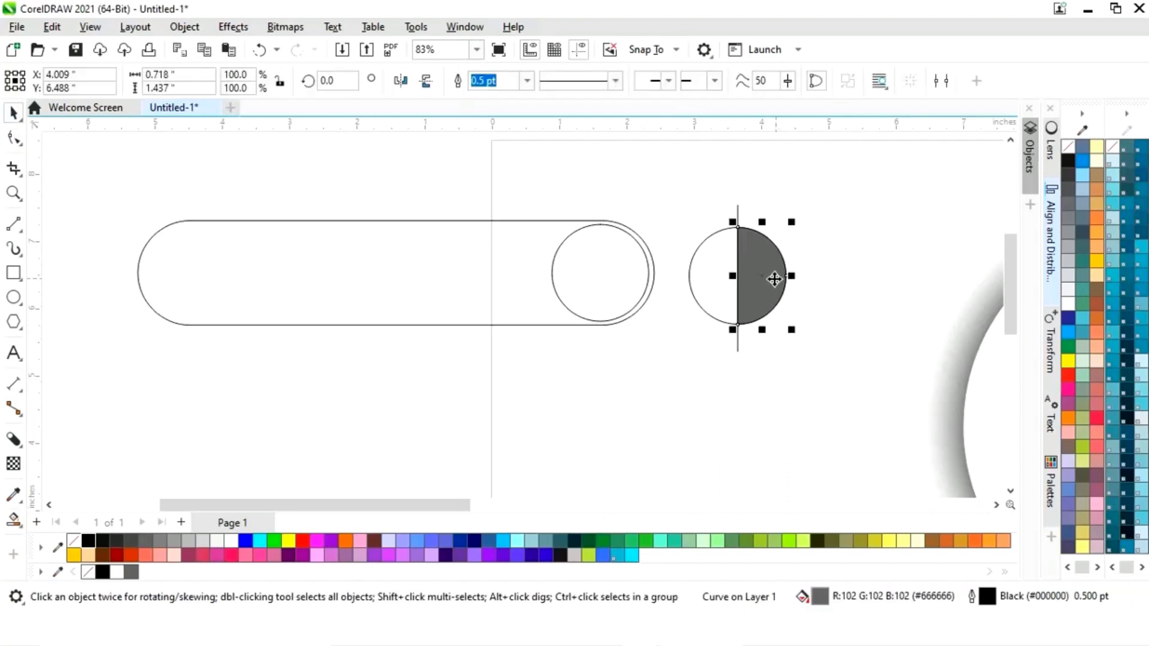
left_click_drag(775, 279, 640, 401)
Step: Delete the copied circle and the vertical line that divided it
left_click(770, 279)
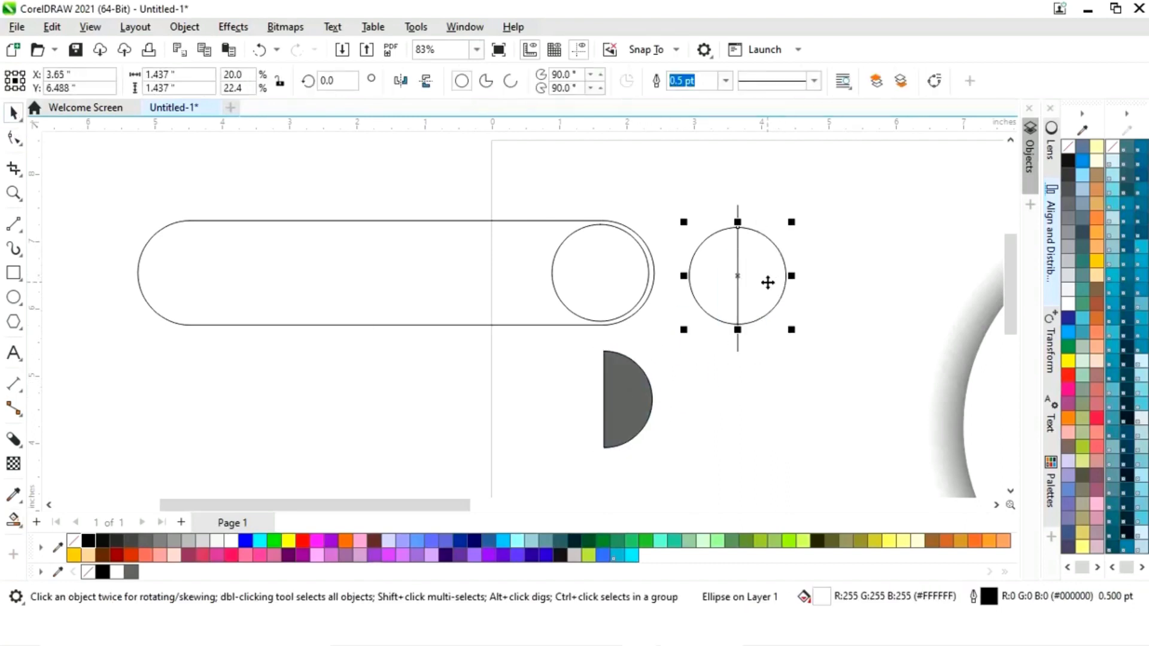
key("Delete")
left_click(737, 292)
key("Delete")
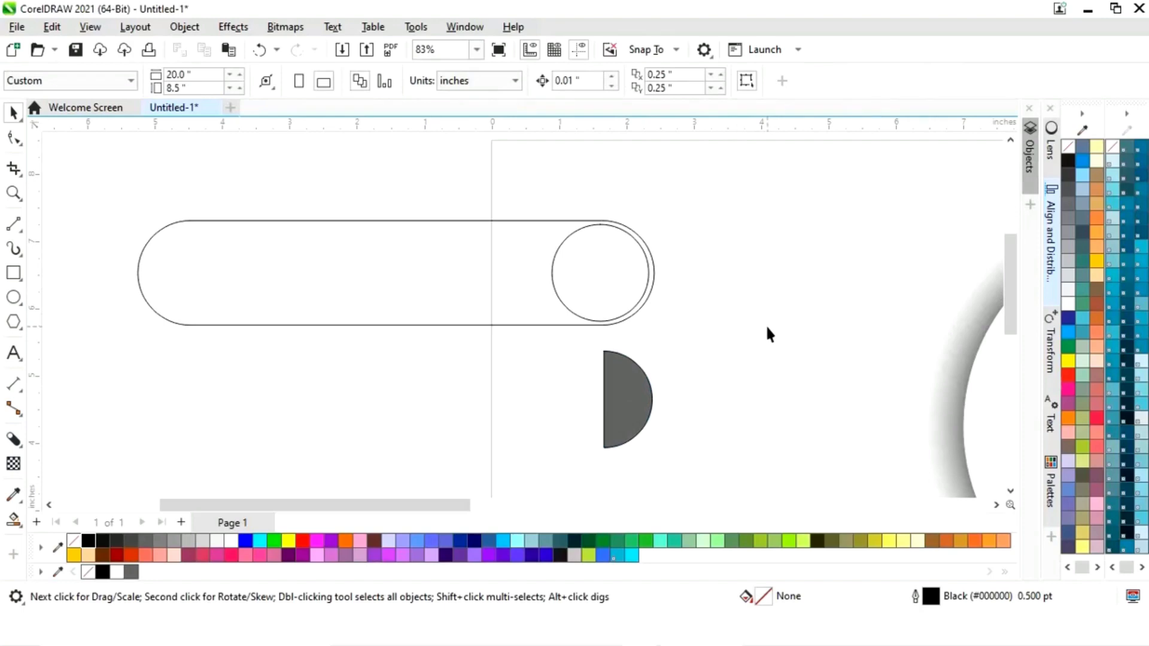
key("F3")
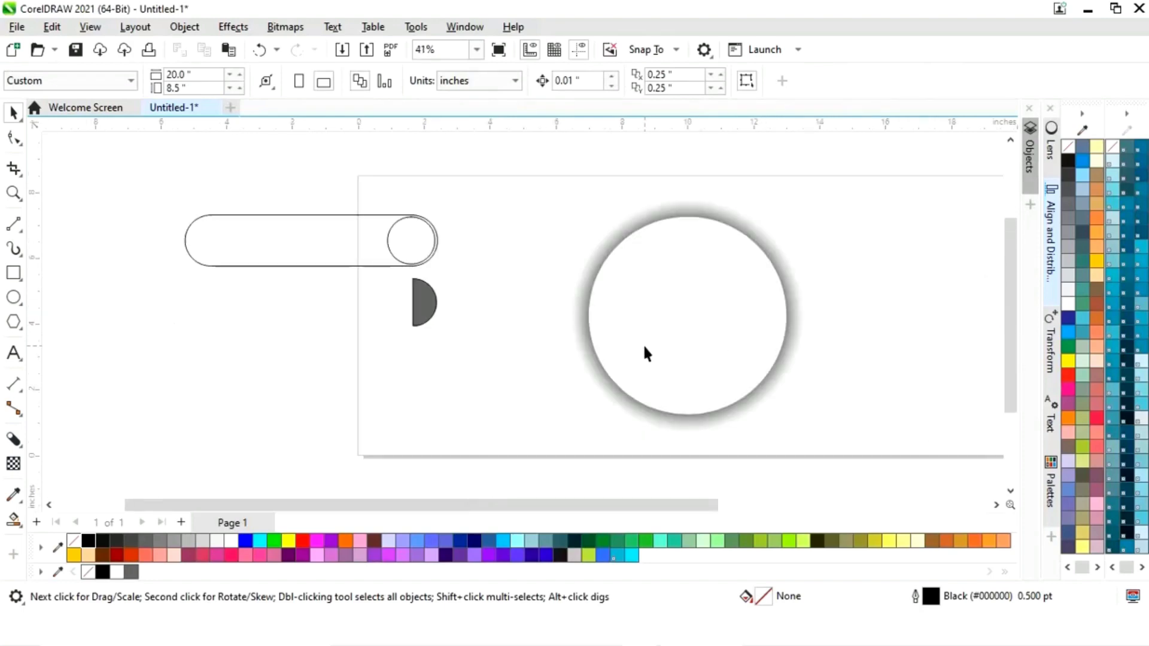
Step: Scale the grey half-disc to about 1" by 2" over the bar's right end and send it behind the bar and small circle
left_click(426, 304)
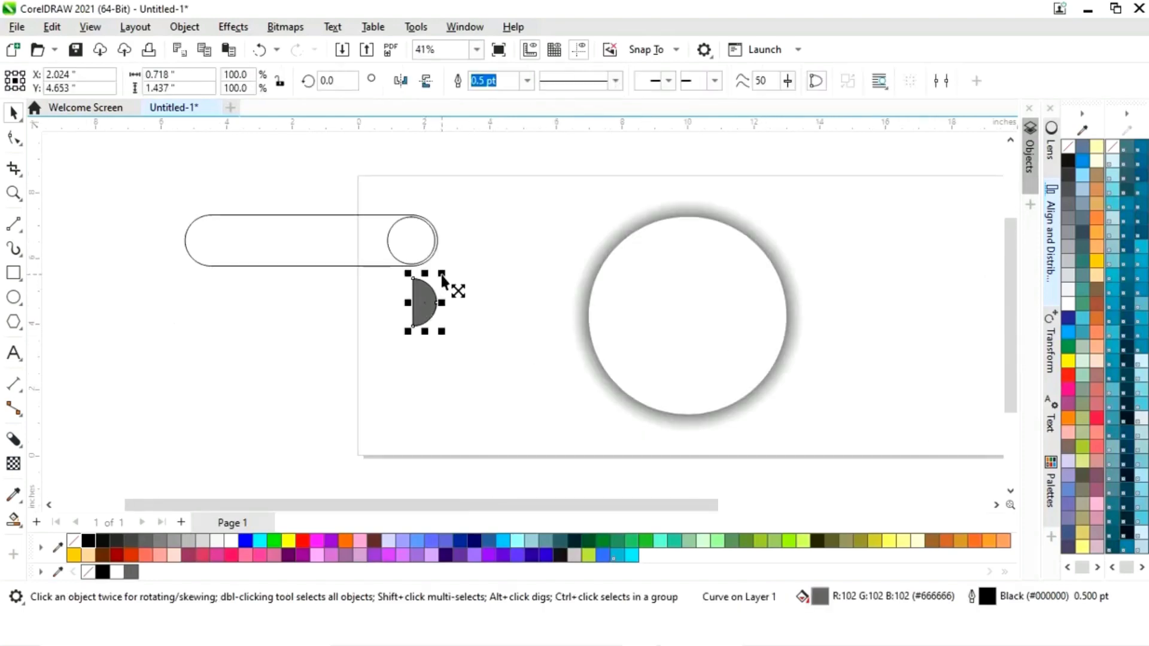
left_click_drag(443, 277, 458, 256)
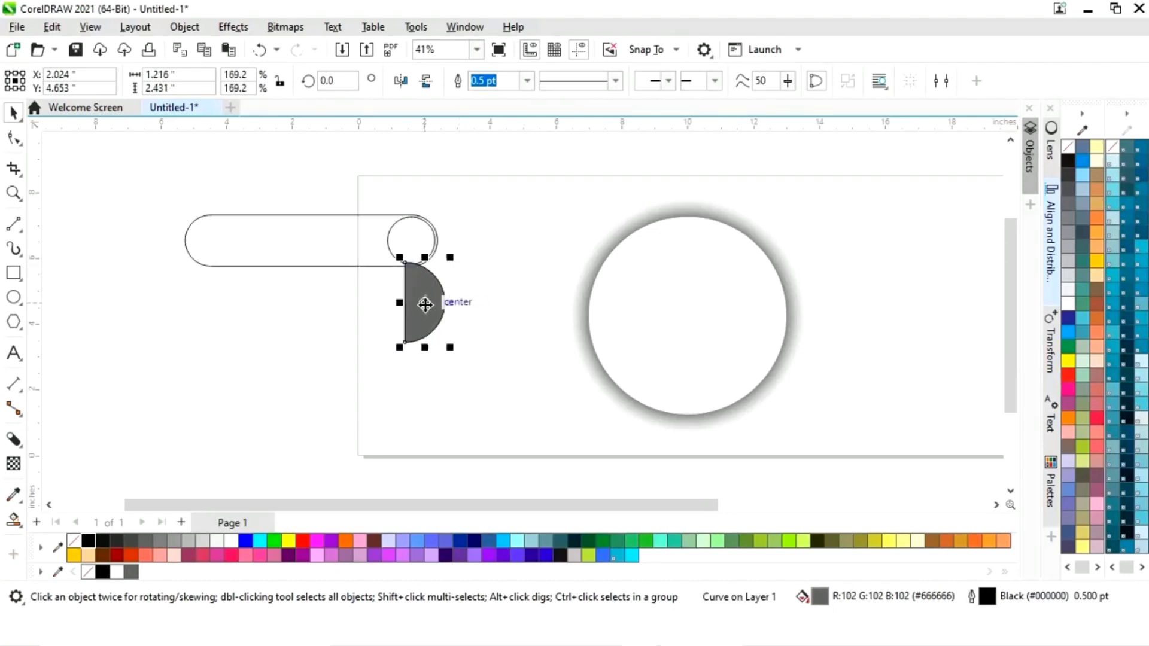
left_click_drag(425, 304, 437, 242)
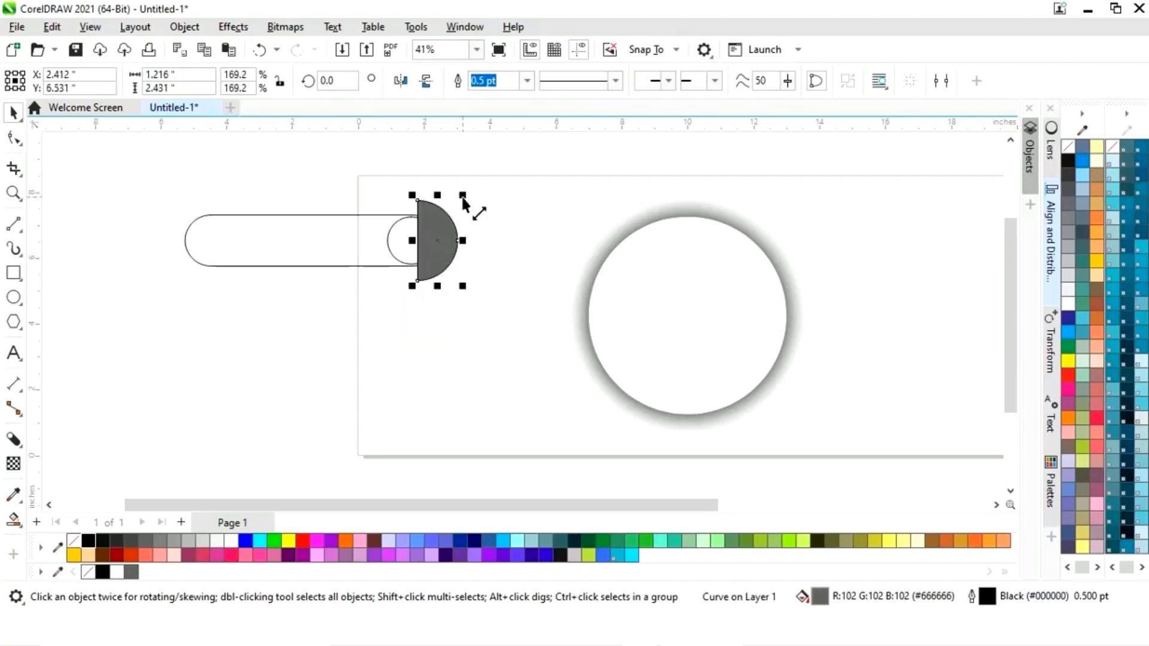
left_click_drag(464, 203, 456, 208)
left_click_drag(429, 251, 435, 242)
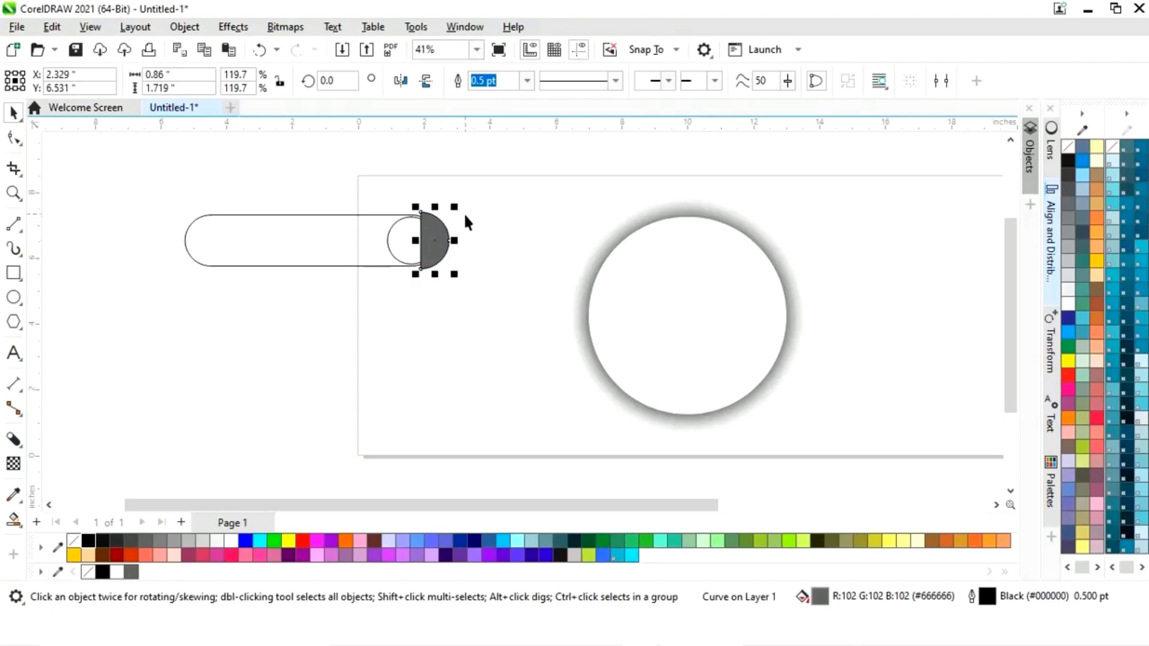
left_click_drag(459, 211, 439, 239)
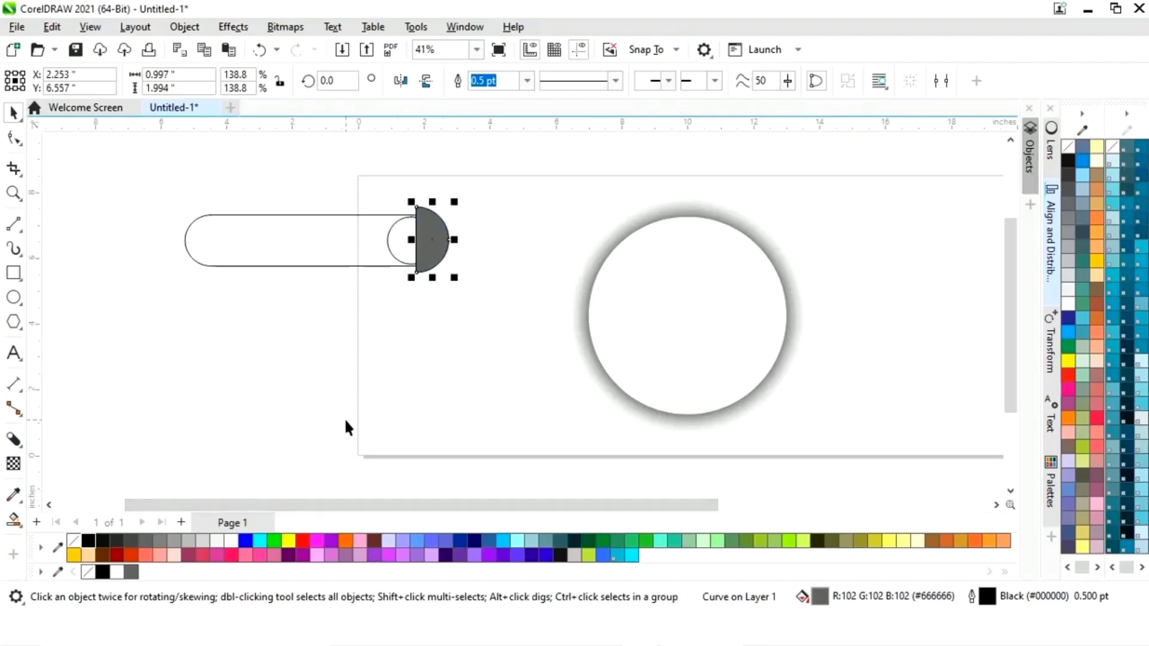
key("ctrl+Page_Down")
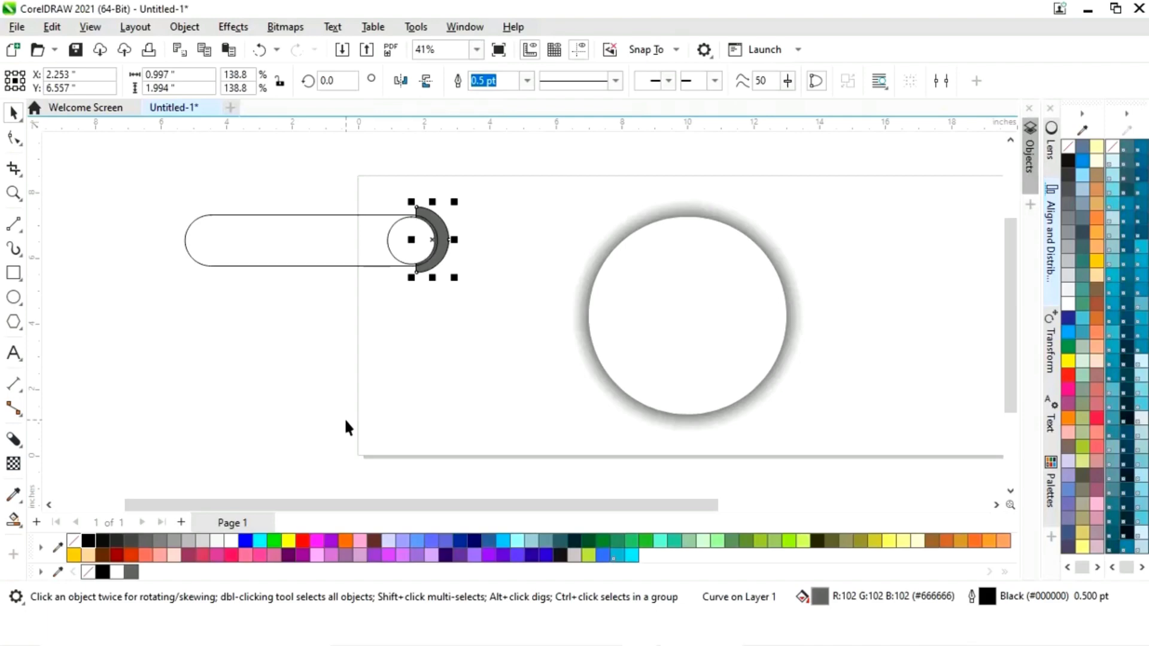
left_click(449, 376)
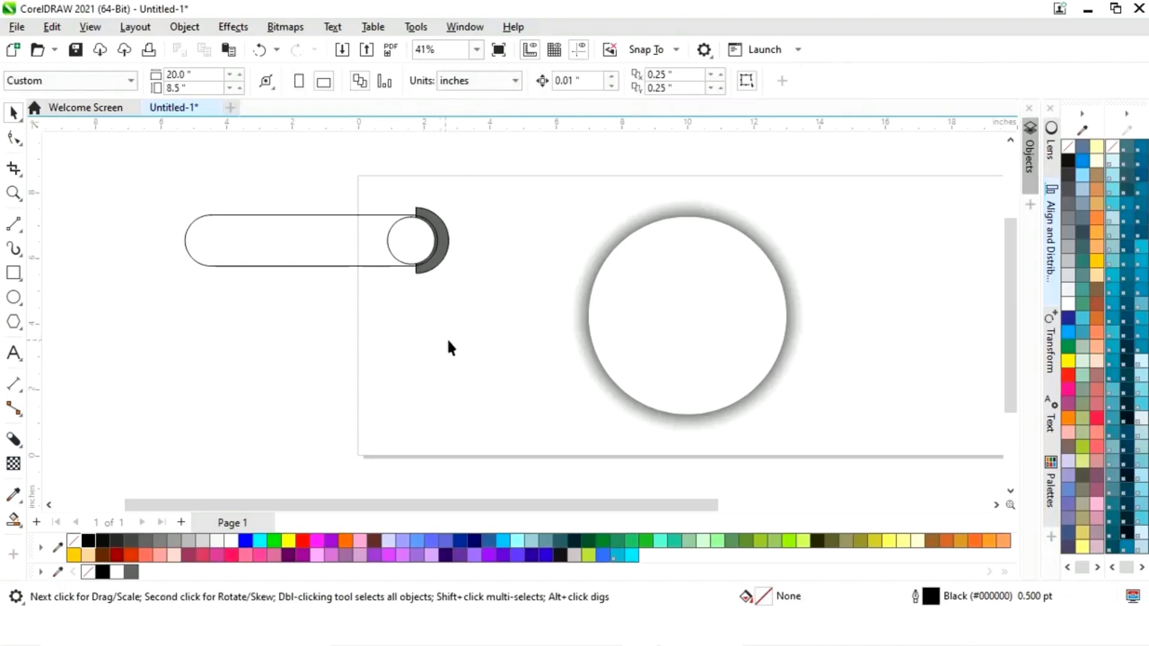
Step: Fill the rounded bar with light blue (#00CCFF) and remove the outlines of the bar and the small circle
left_click(322, 252)
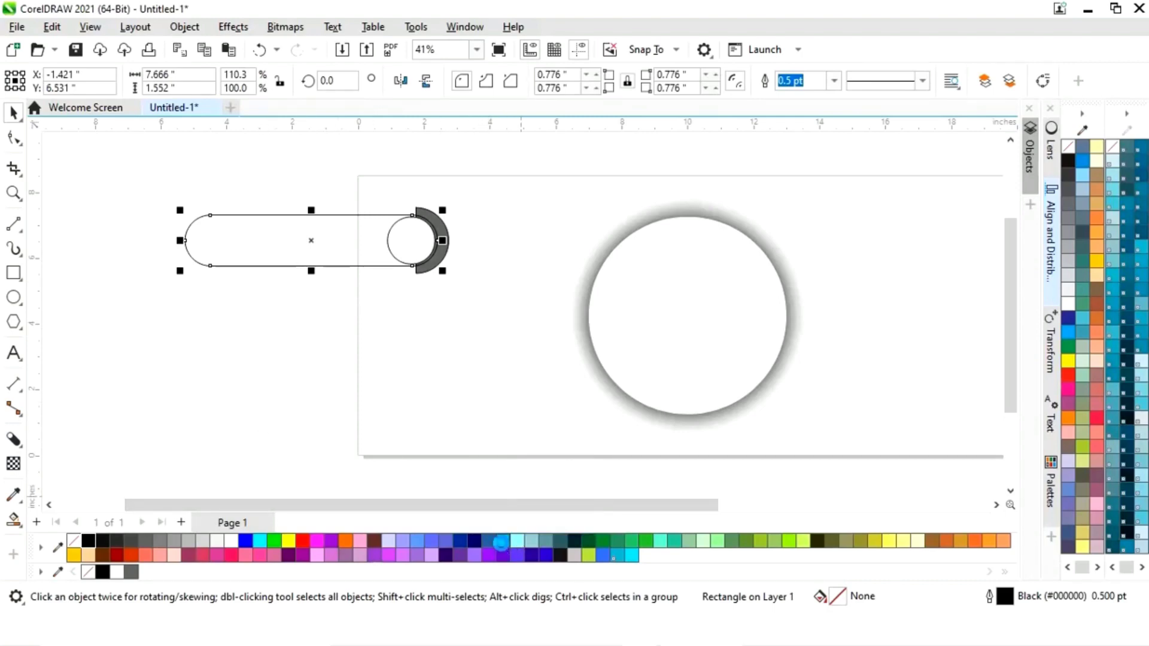
left_click(501, 541)
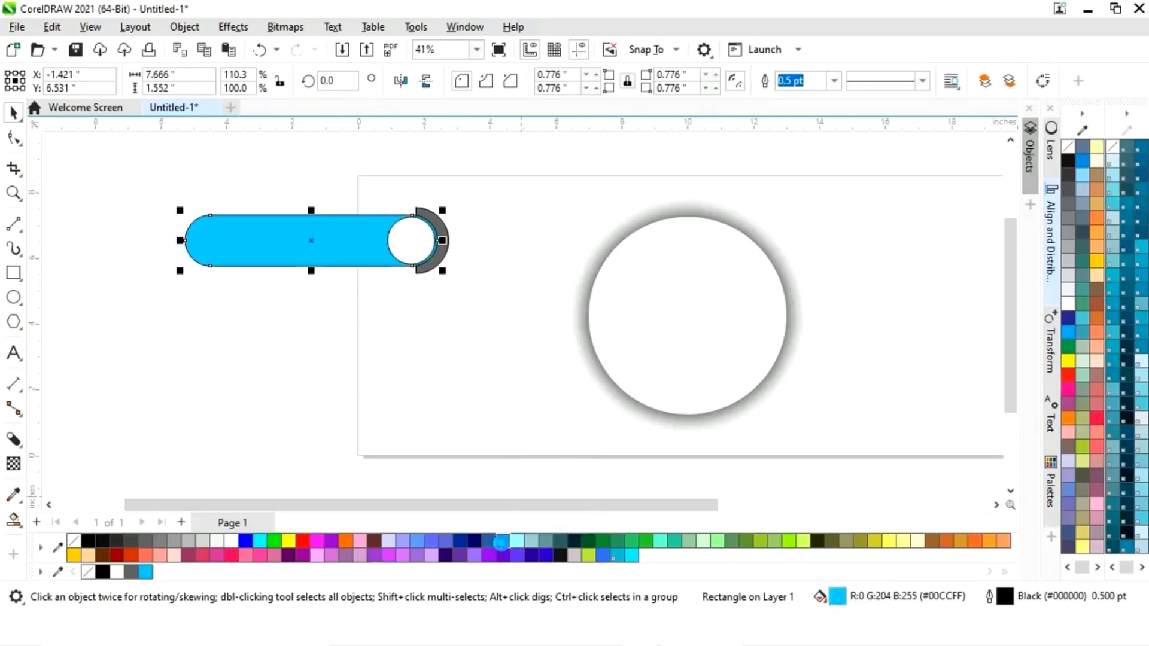
right_click(73, 544)
left_click(196, 420)
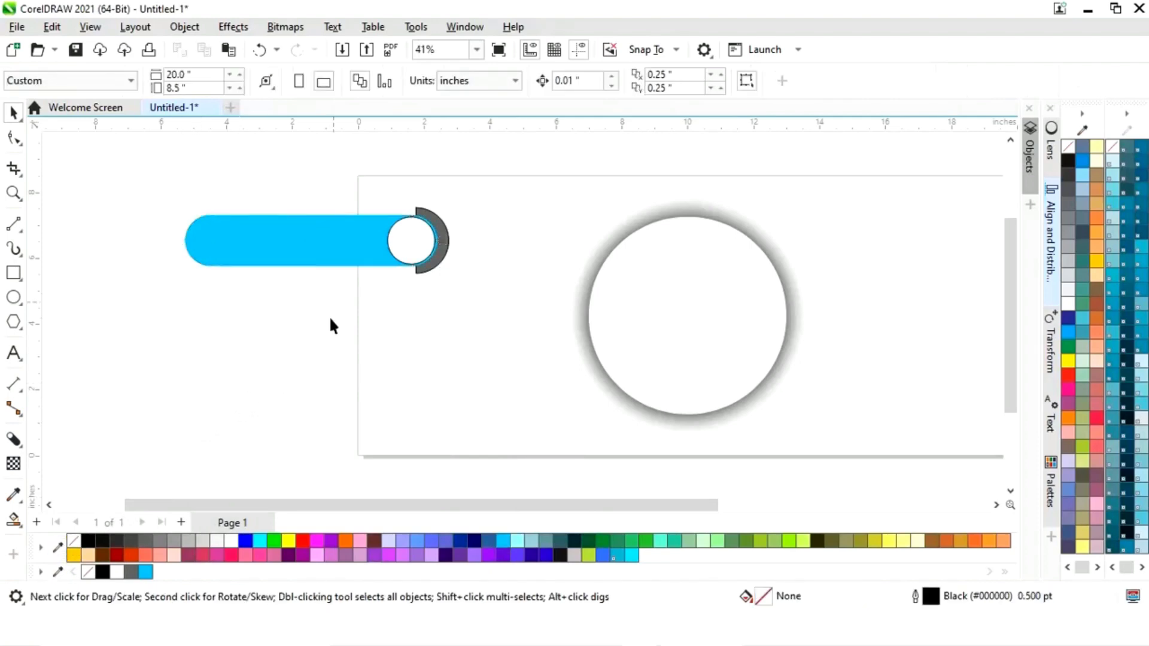
left_click(419, 239)
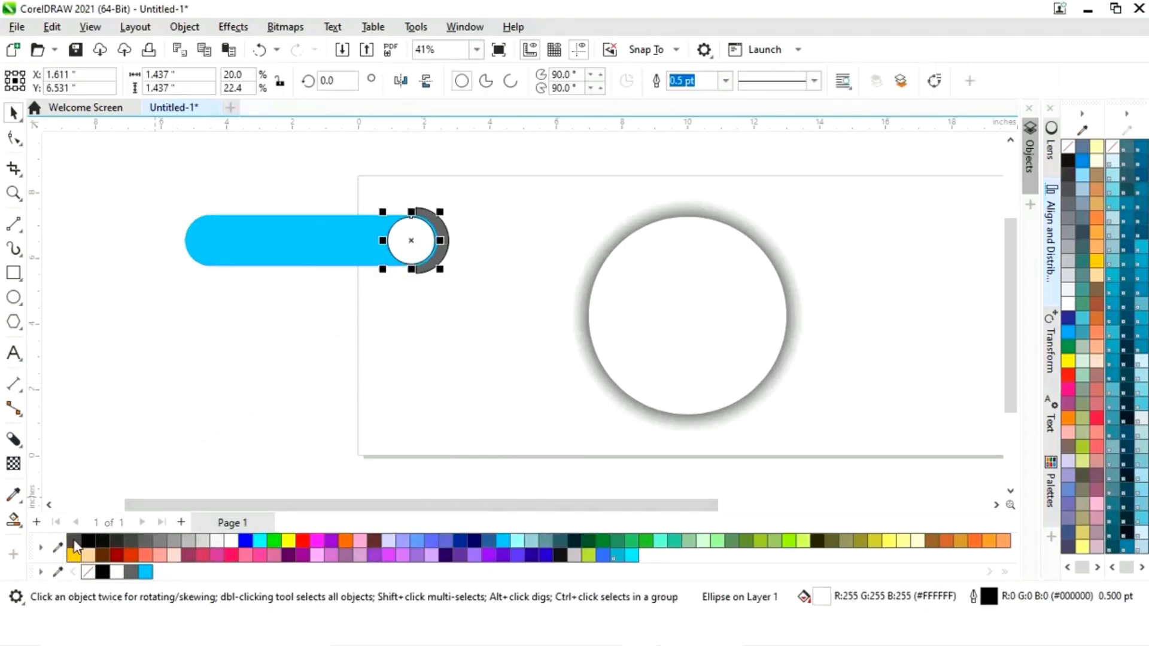
left_click(260, 400)
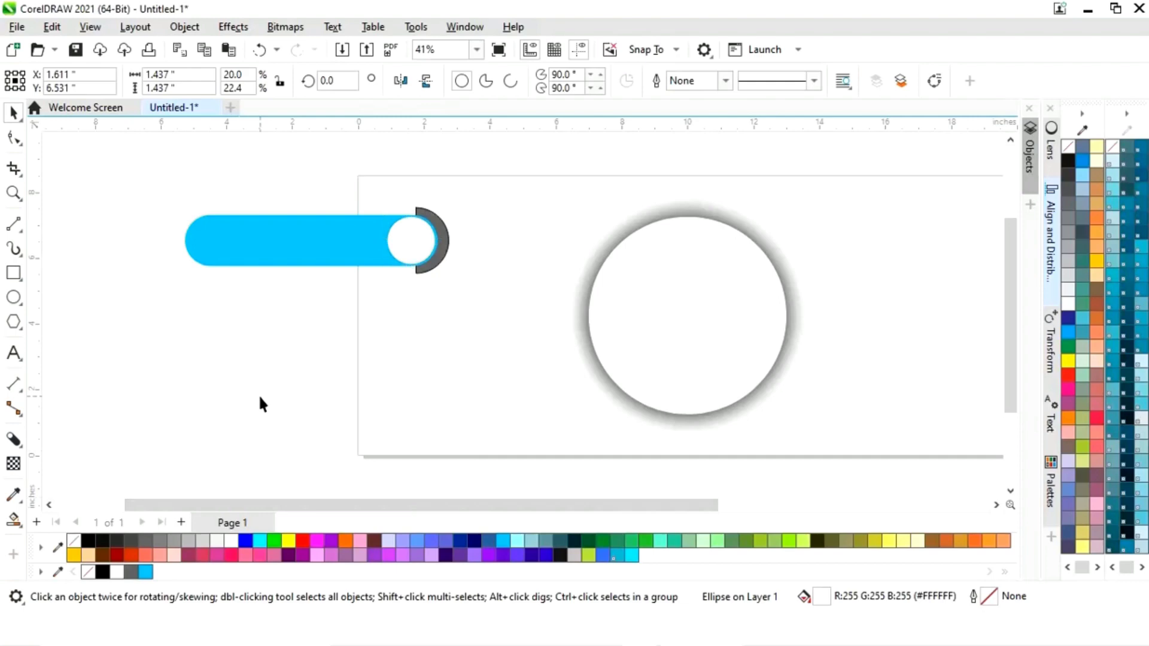
Step: Fill the half-disc behind the bar's right end with white and colour its outline dark blue (#000066)
left_click(444, 247)
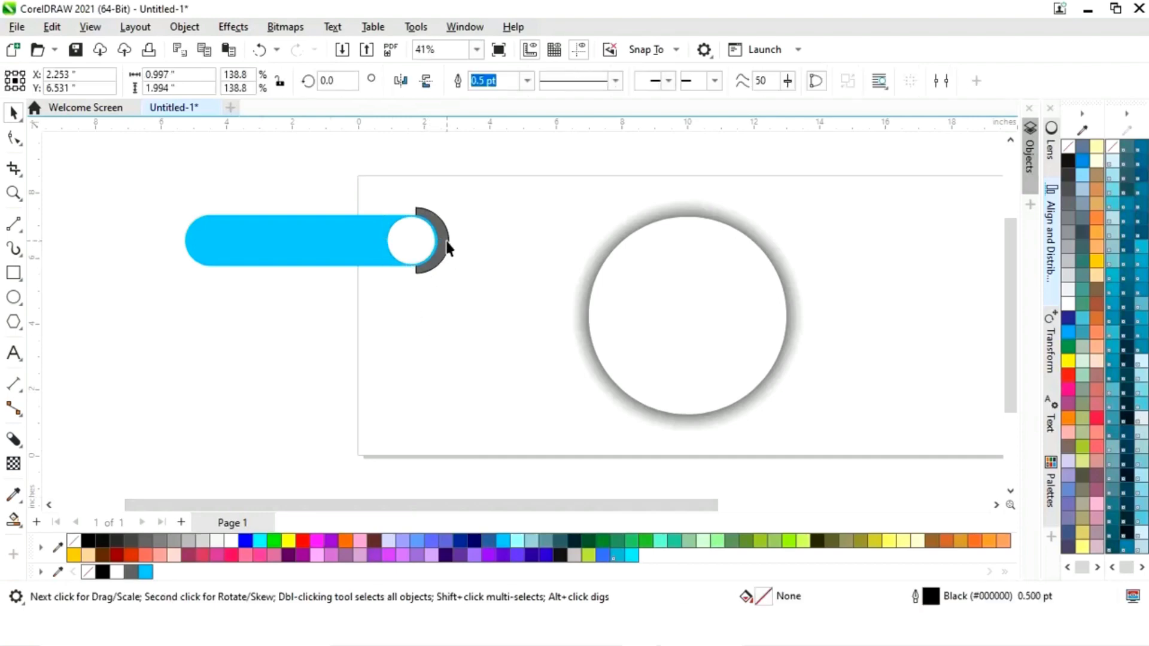
left_click(117, 572)
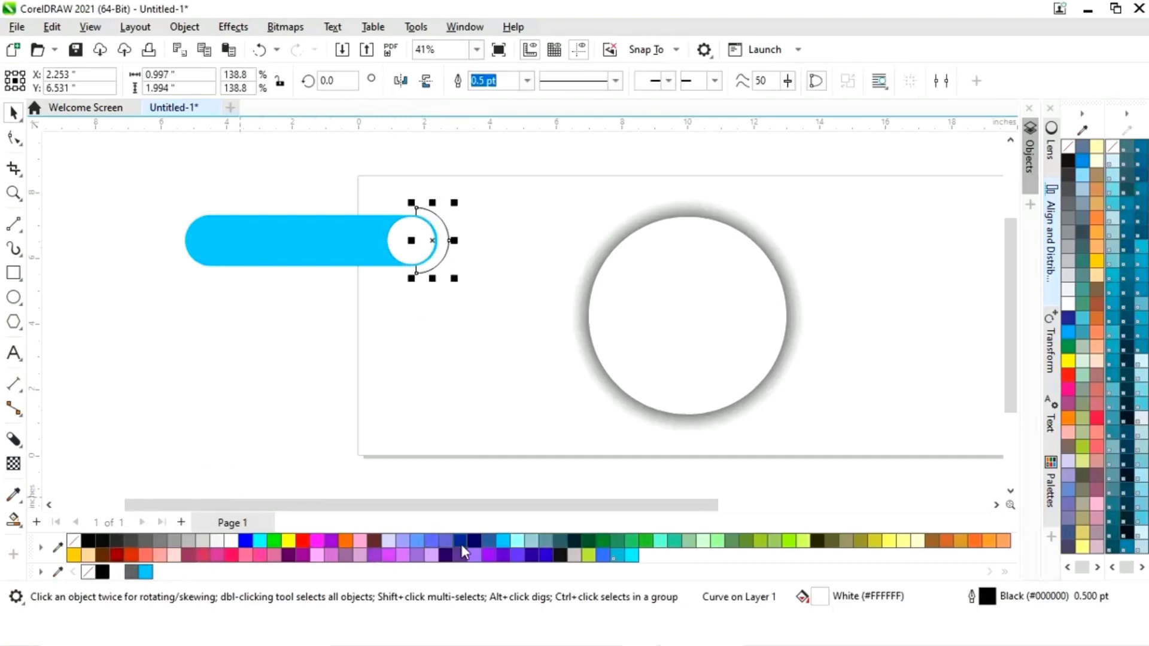
right_click(475, 541)
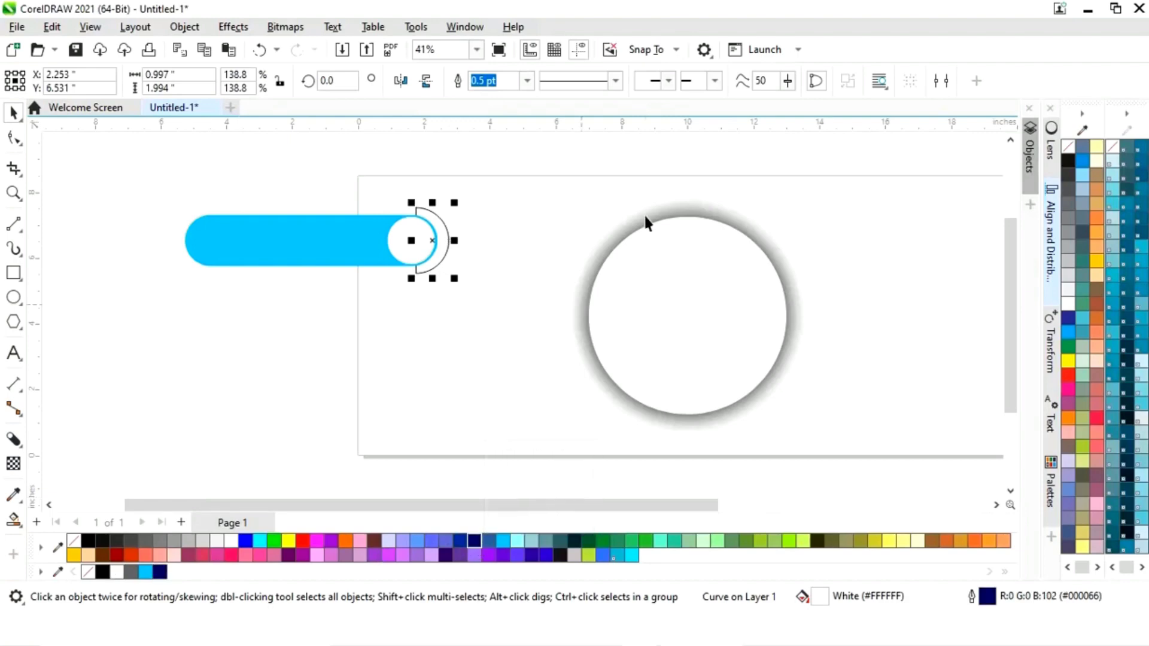
Step: Set the half-disc's outline width to 8 pt after trying 2 pt and 10 pt
left_click(528, 80)
left_click(501, 173)
left_click(528, 80)
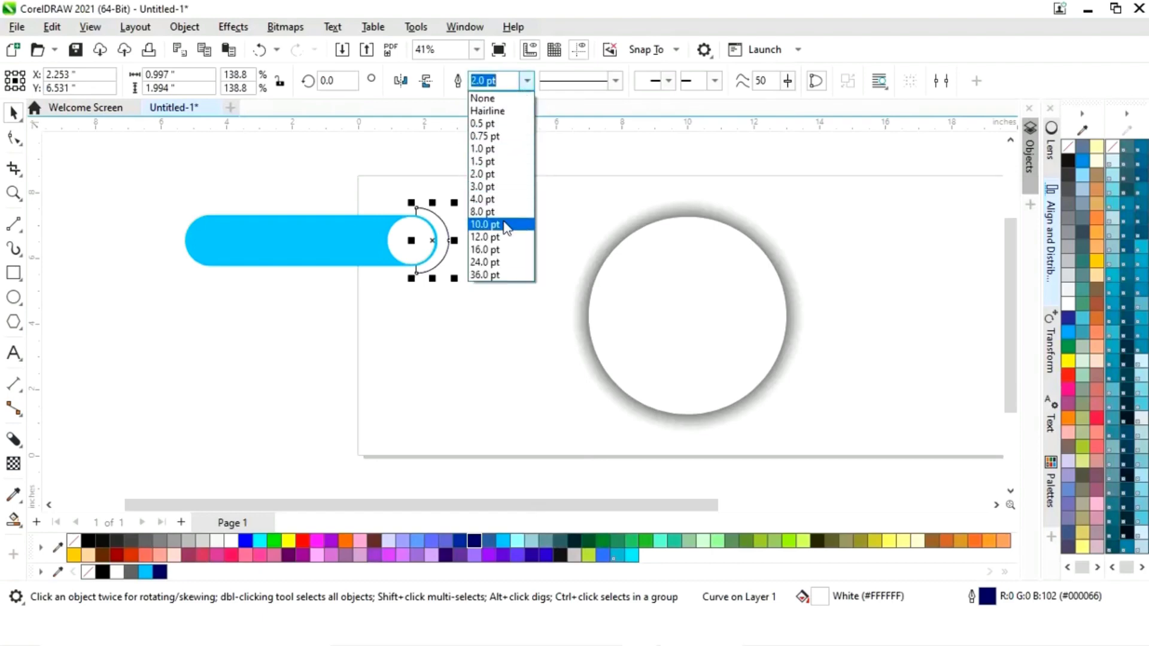
left_click(503, 225)
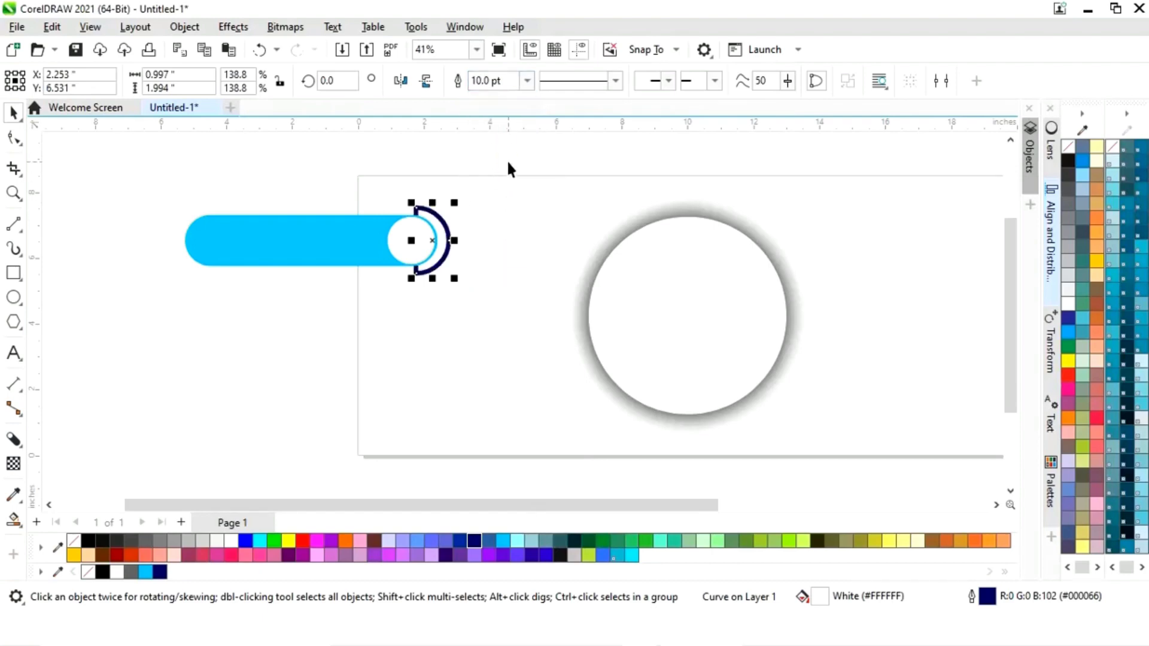
left_click(527, 80)
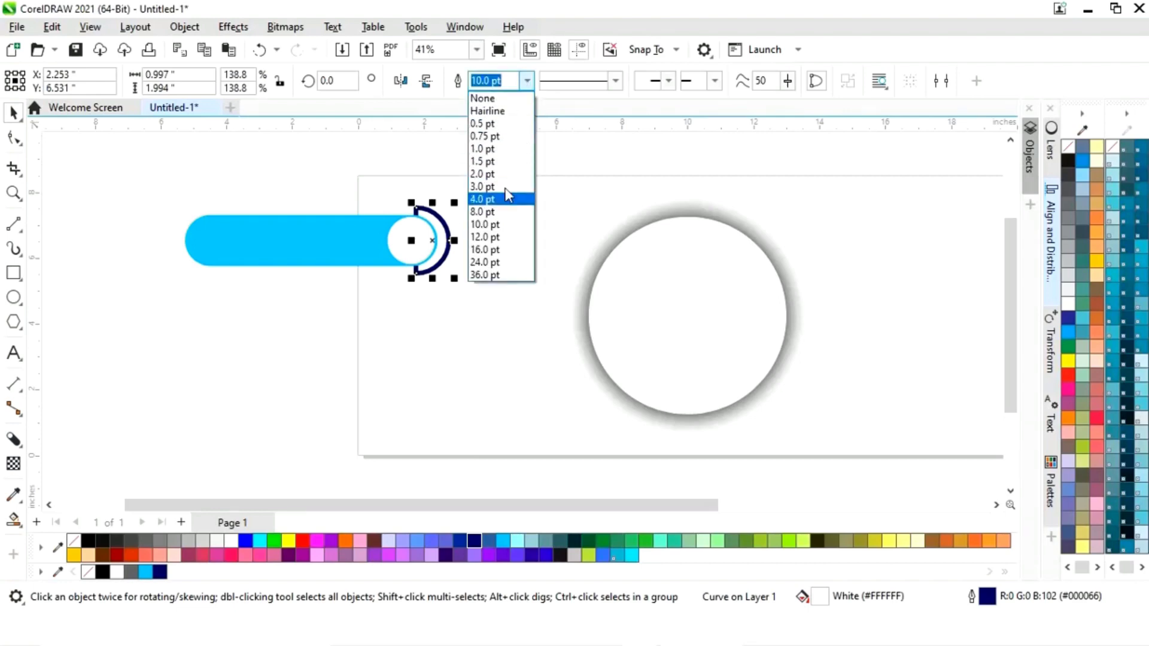
left_click(505, 212)
left_click(454, 322)
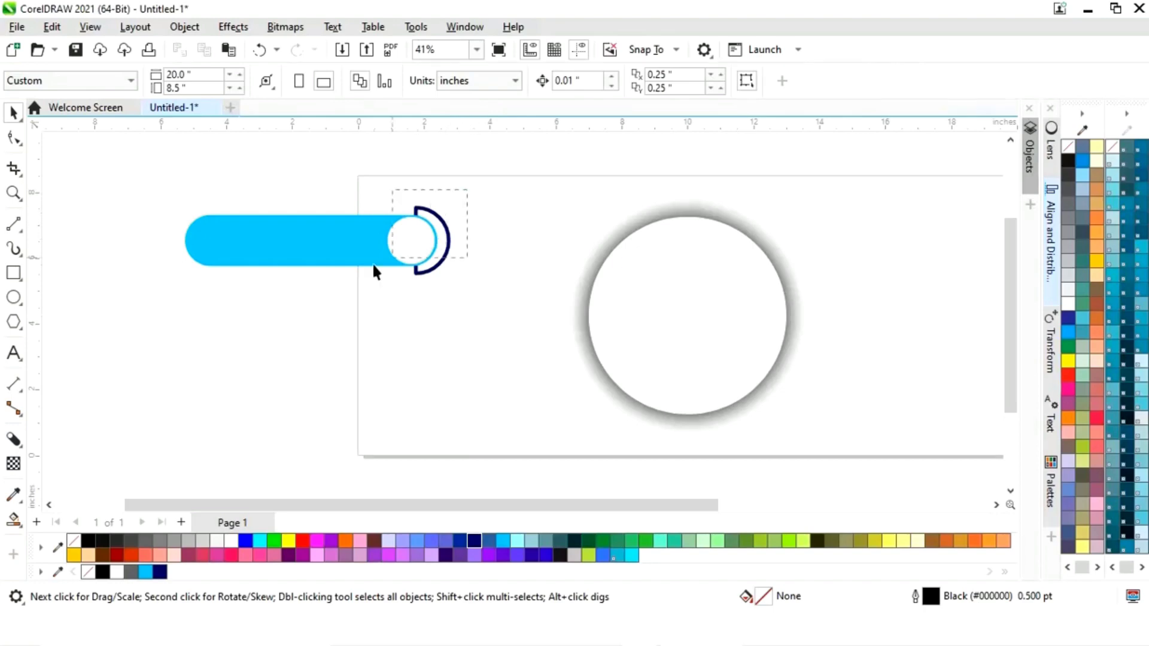
left_click_drag(202, 309, 172, 315)
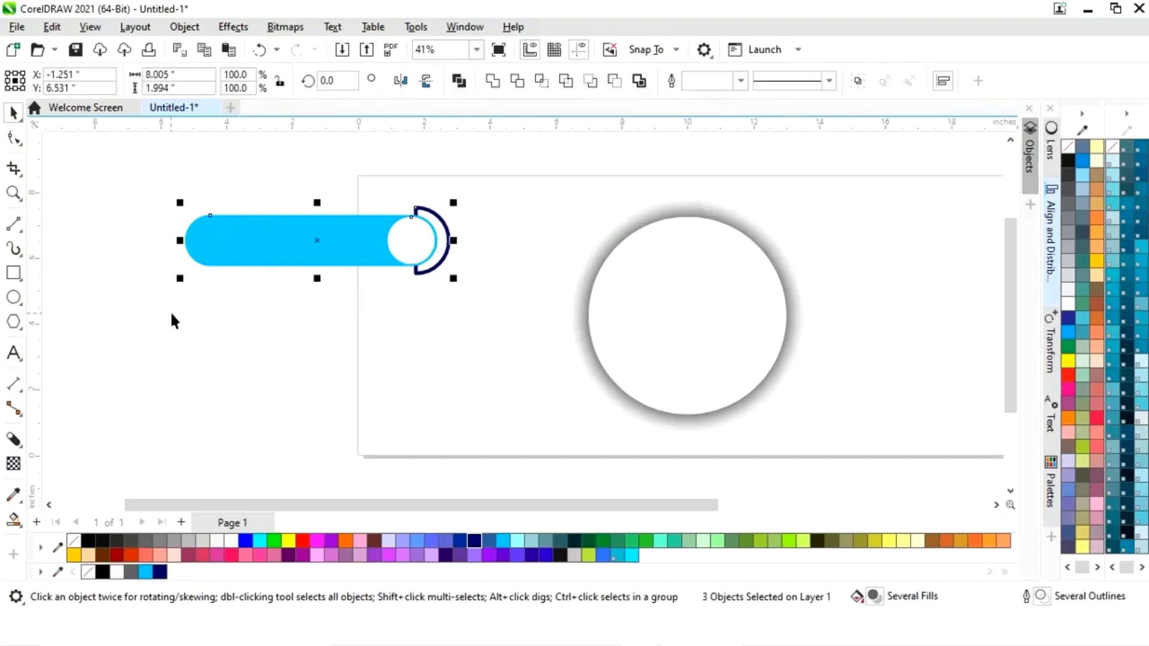
right_click(327, 250)
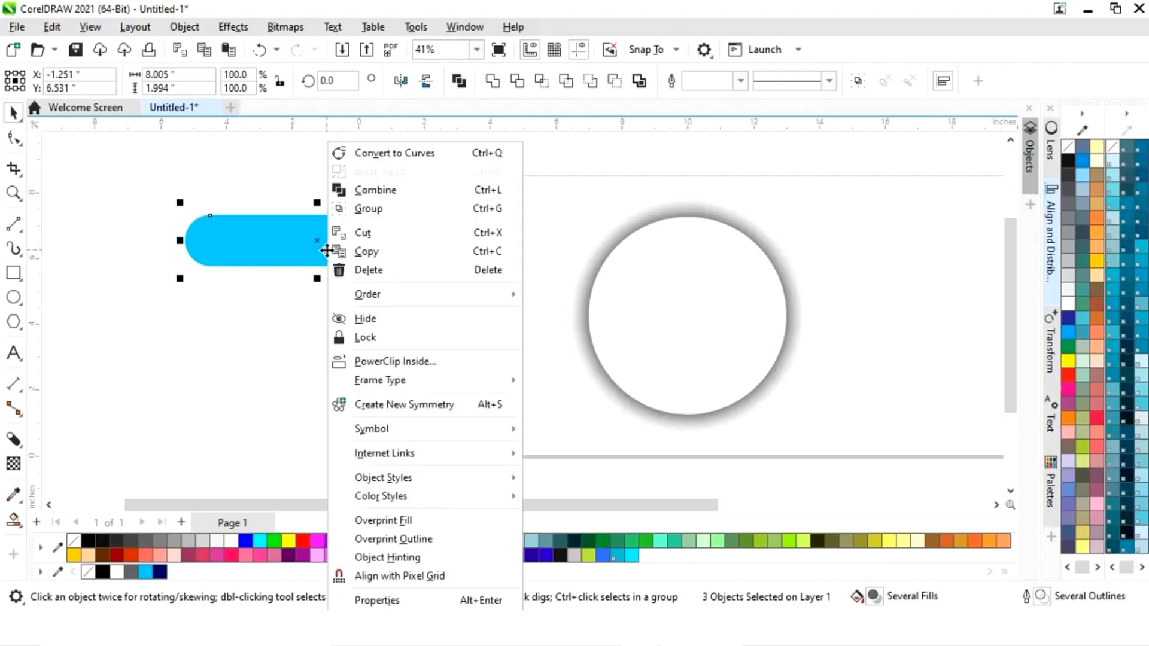
left_click(389, 212)
key("ctrl+z")
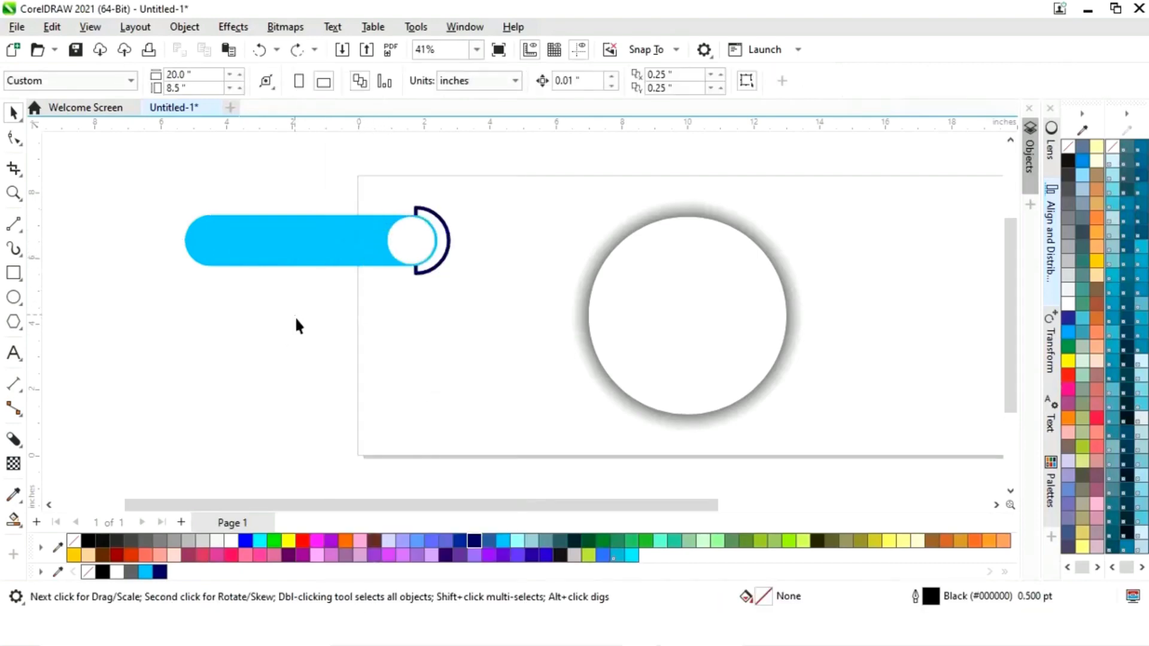
Step: Switch to Notepad, copy "Lorem ipsum" from TEXT.txt, and paste it in CorelDRAW as artistic text below the rounded bar
key("alt+Tab")
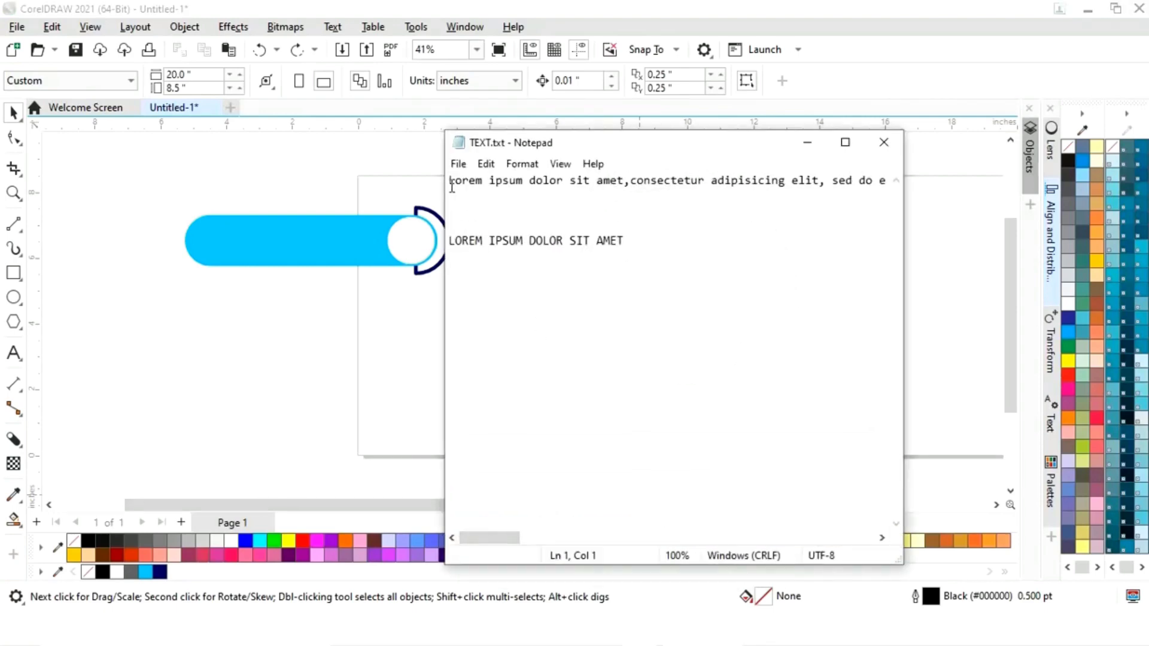
left_click_drag(450, 181, 524, 187)
key("ctrl+c")
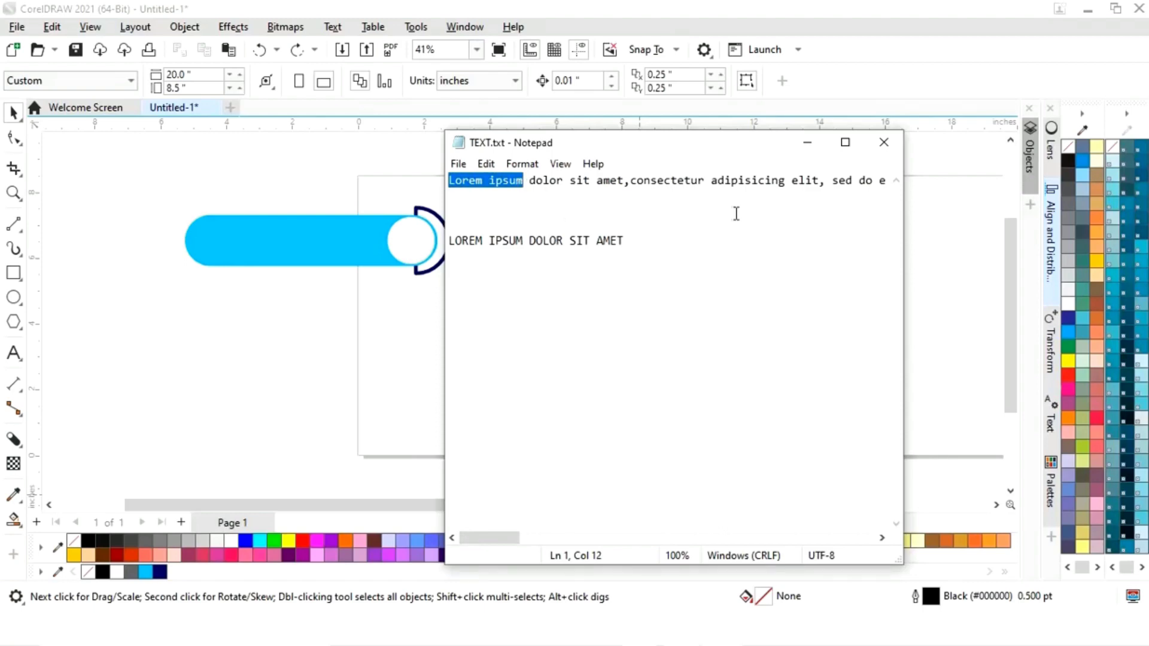
left_click(807, 142)
left_click(13, 353)
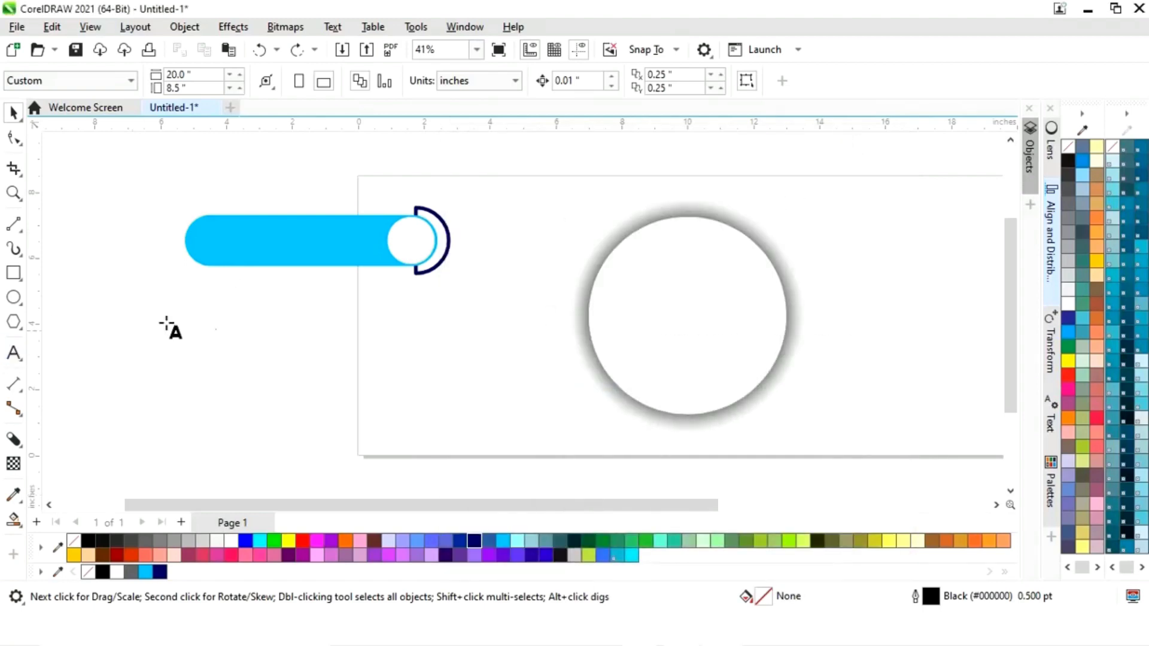
left_click(216, 330)
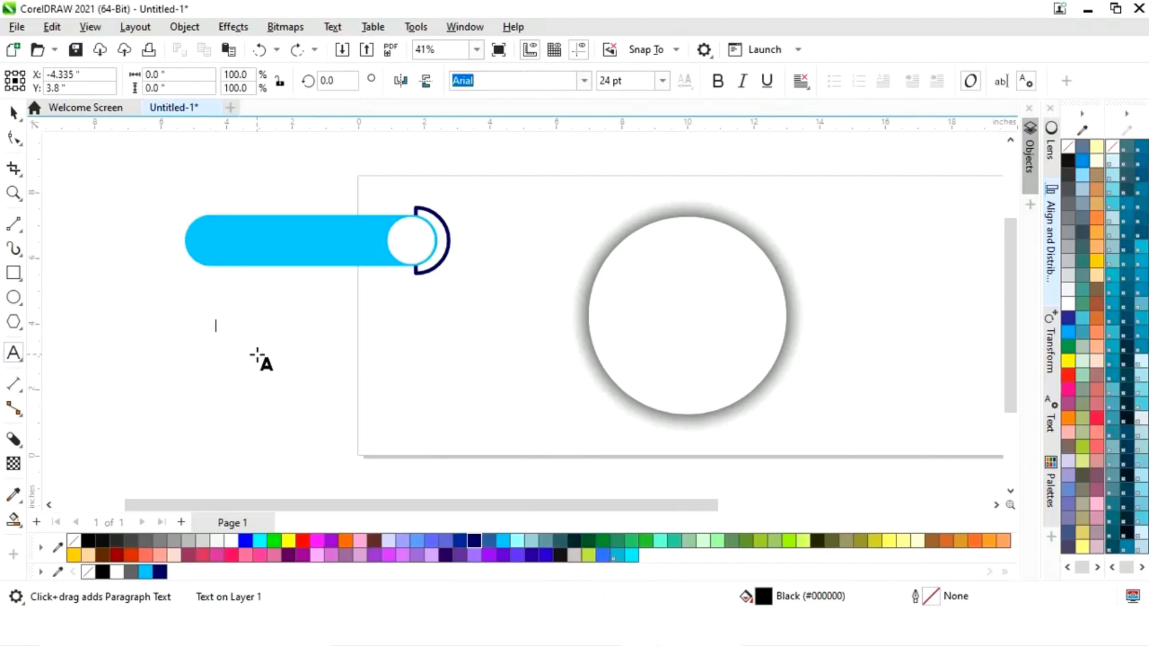
key("ctrl+v")
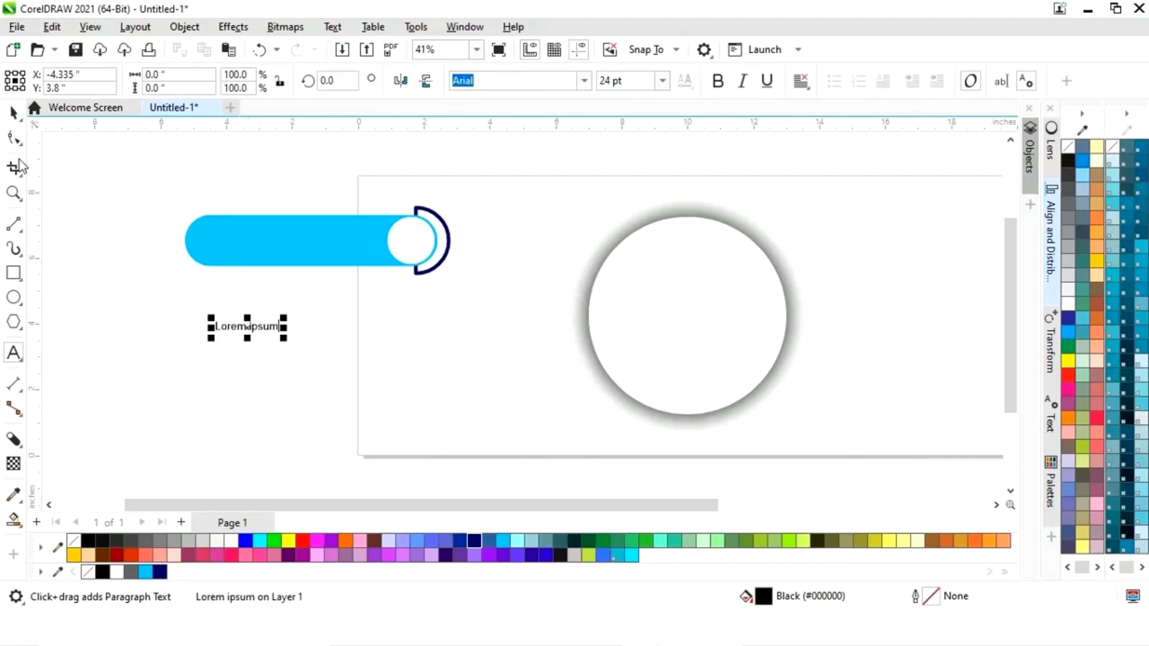
Step: Move the "Lorem ipsum" text to the bar's upper left and format it dark blue (#000066), bold and about 29.6 pt
left_click(14, 112)
left_click_drag(246, 327, 240, 228)
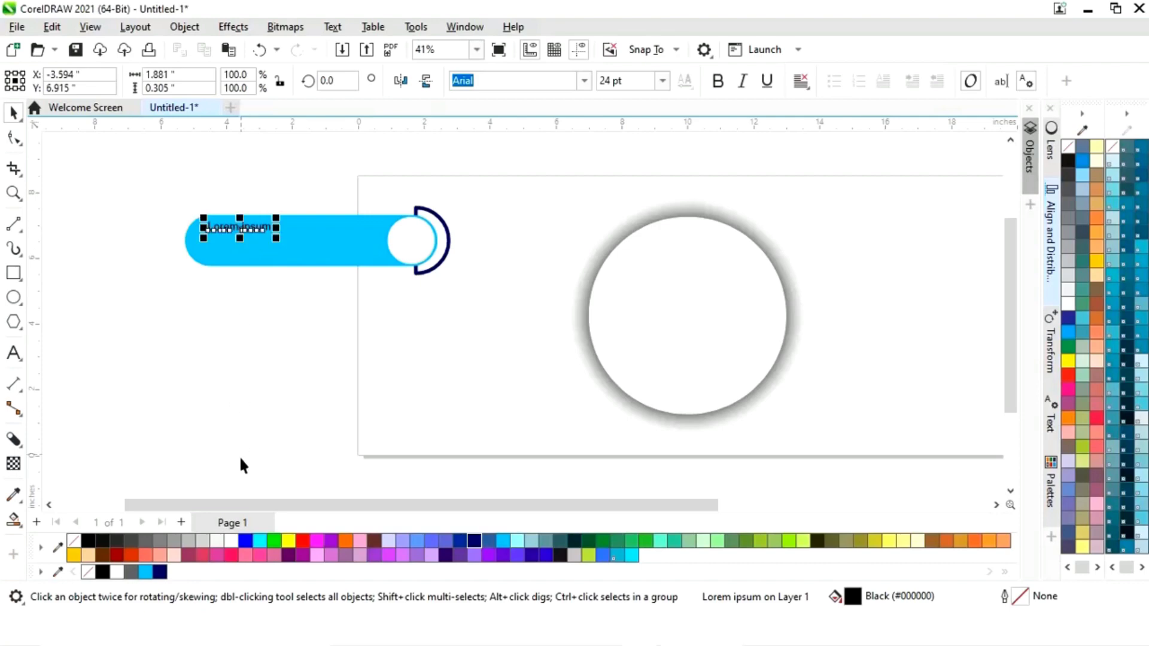
left_click(474, 542)
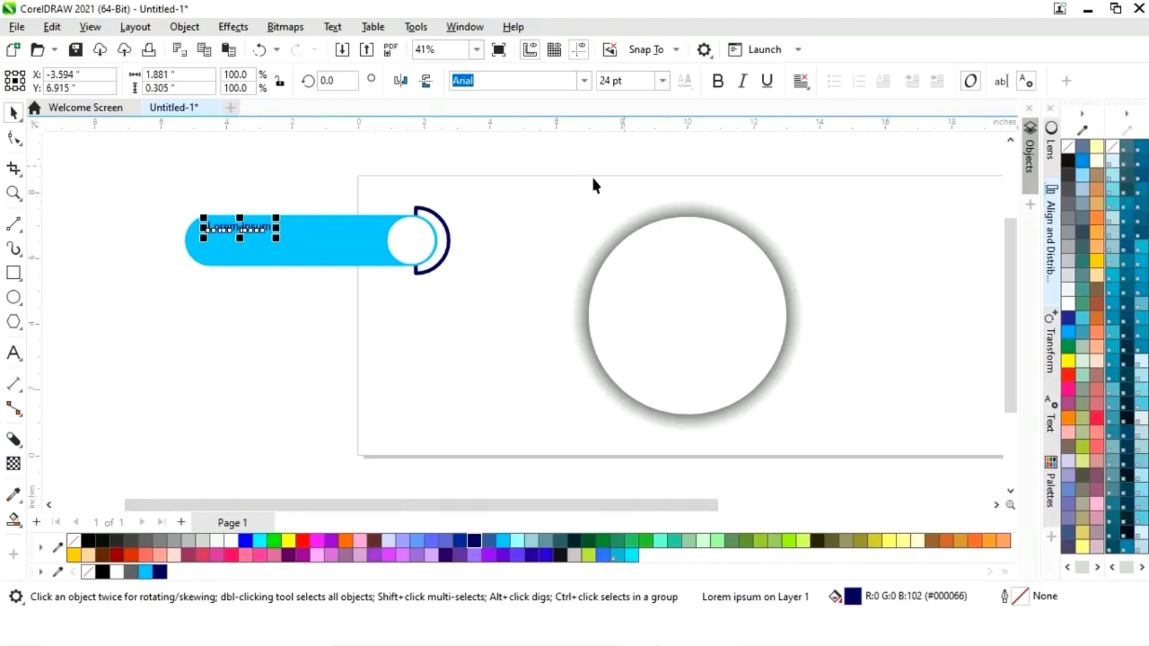
left_click(718, 80)
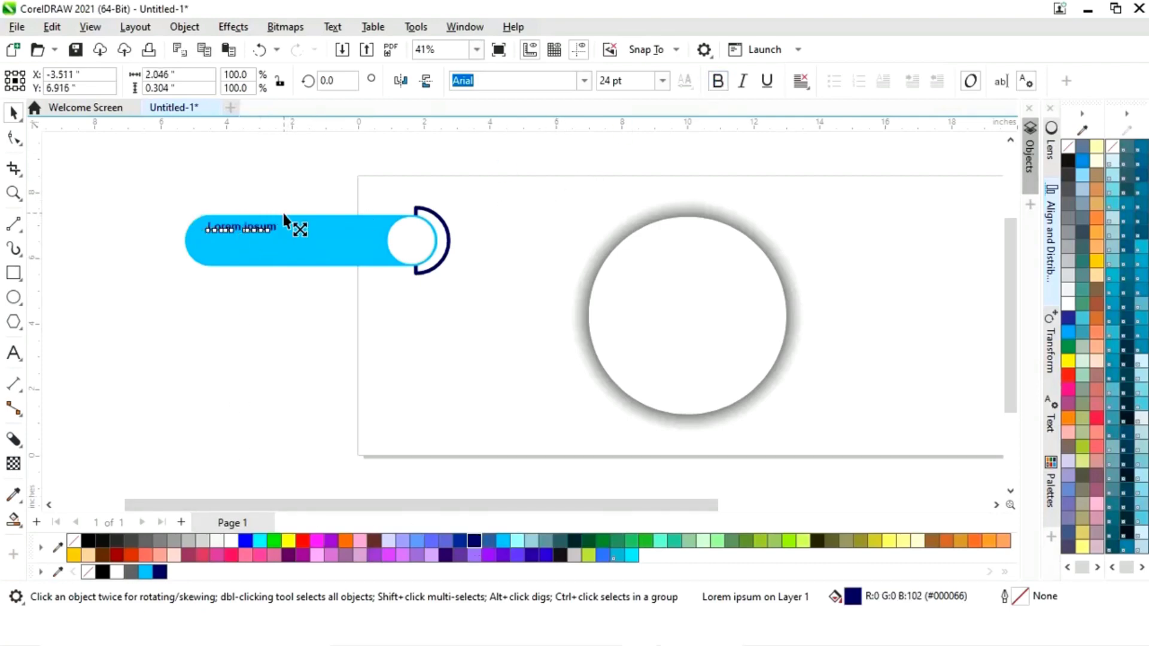
left_click_drag(285, 220, 301, 216)
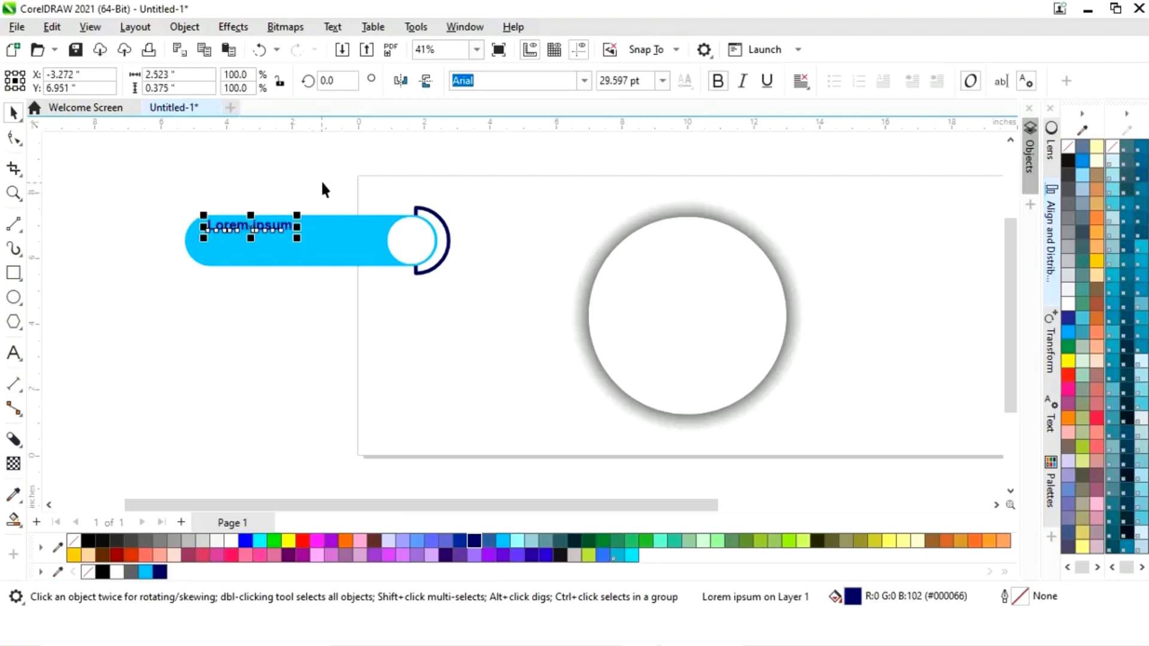
key("Escape")
Step: Copy the full Lorem ipsum paragraph from TEXT.txt in Notepad and paste it into a paragraph frame about 5.4" by 0.8" under the heading in CorelDRAW
key("alt+Tab")
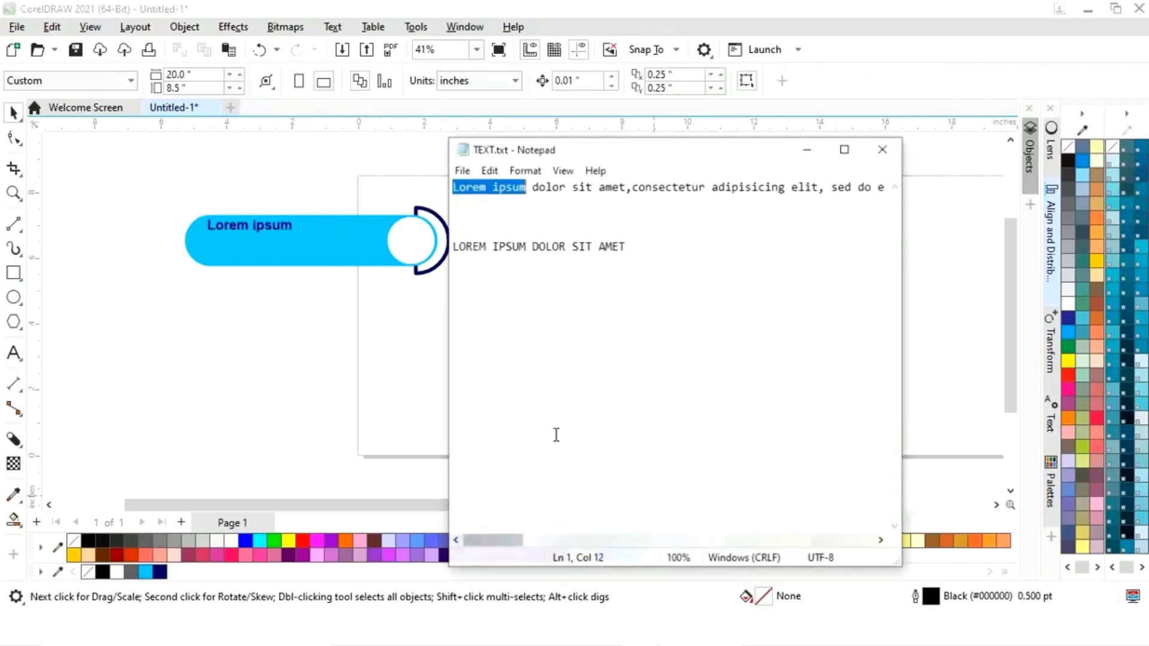
left_click_drag(449, 180, 916, 186)
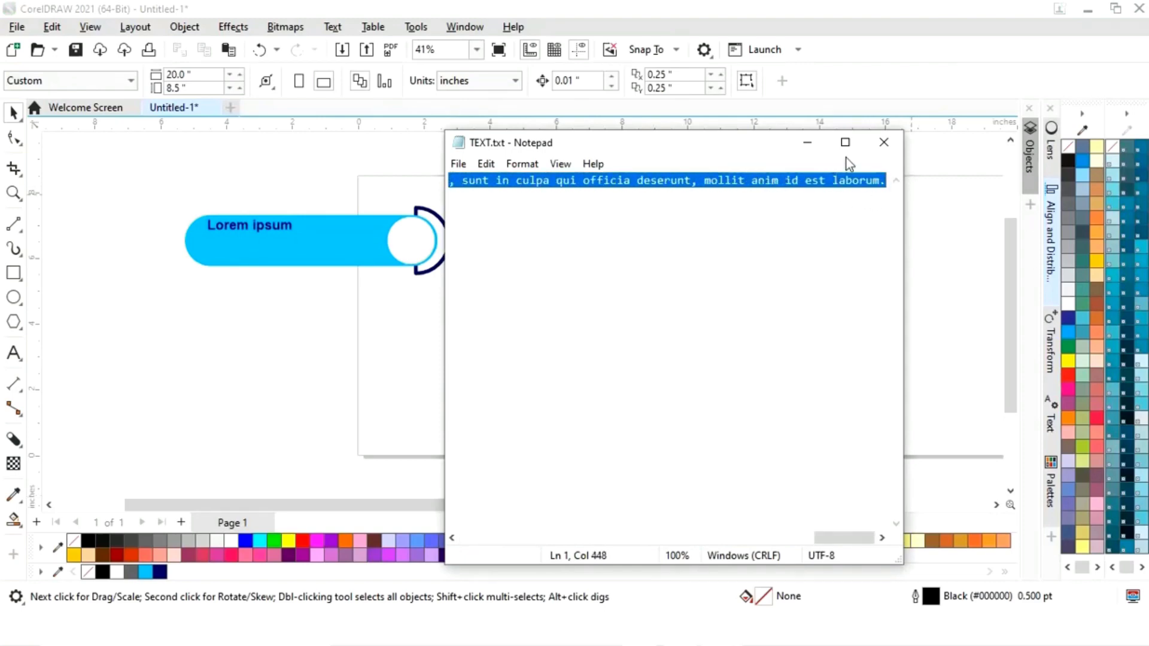
left_click(808, 145)
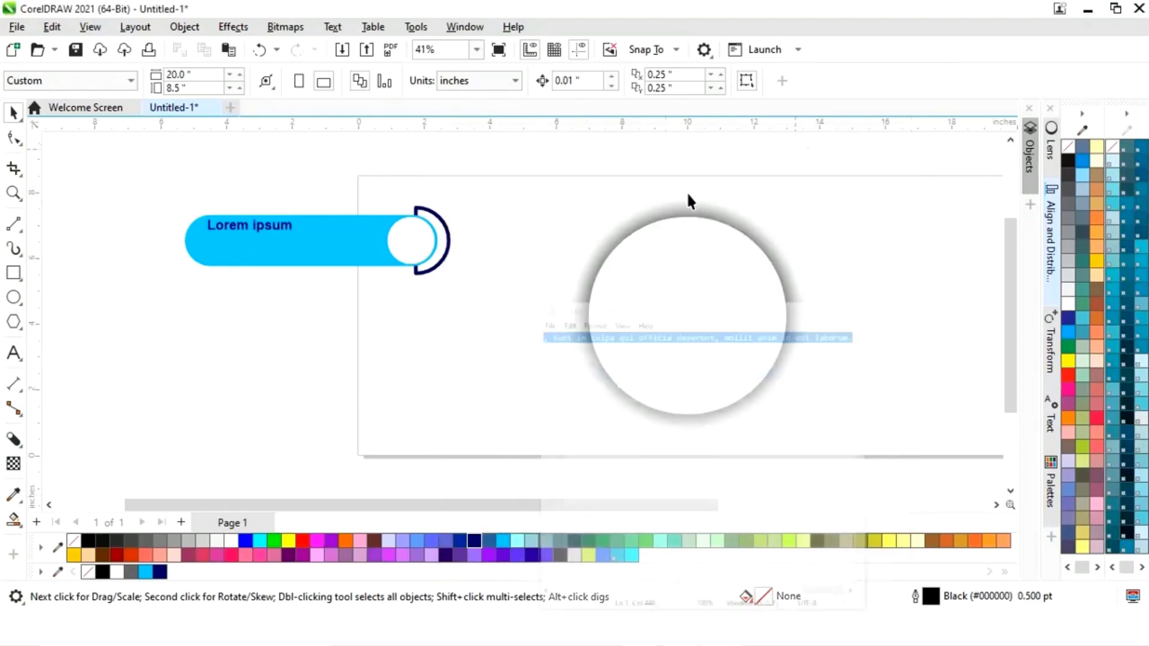
left_click(13, 354)
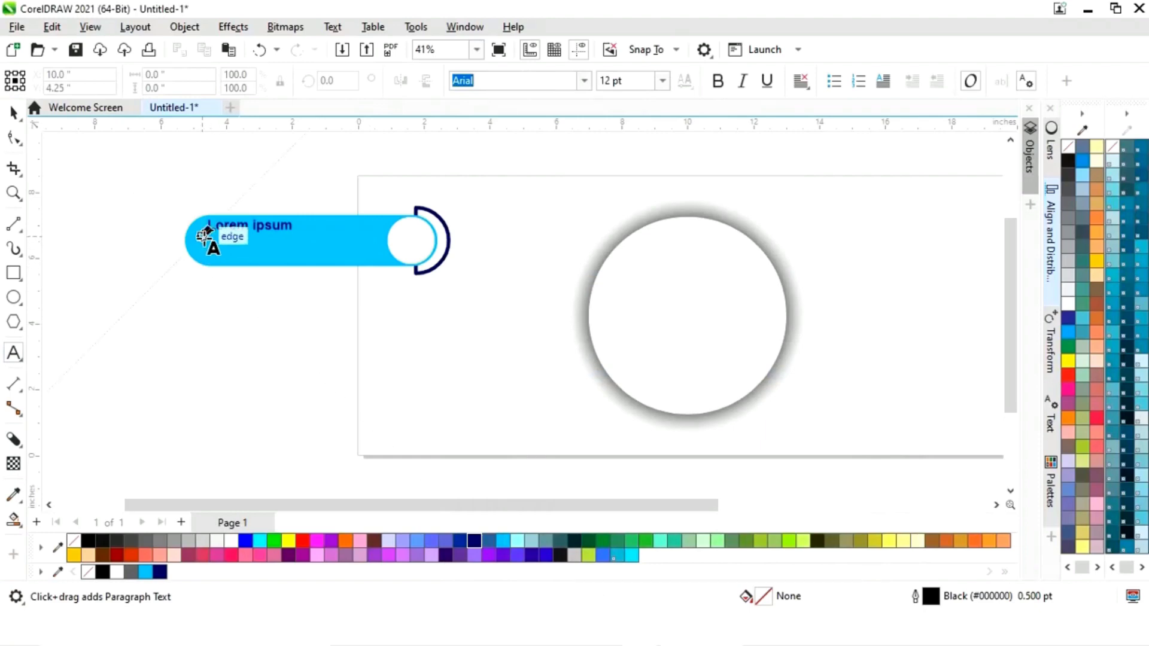
left_click_drag(207, 238, 385, 265)
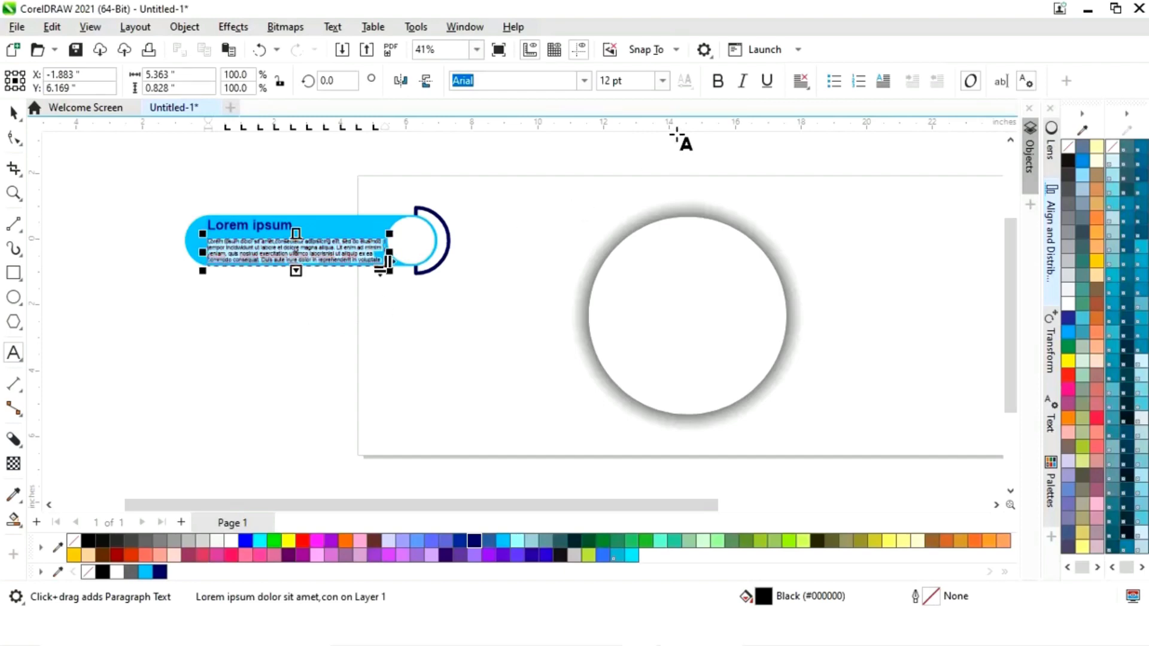
Step: Format the paragraph as fully justified white text and move it up slightly, closer to the heading
left_click(803, 80)
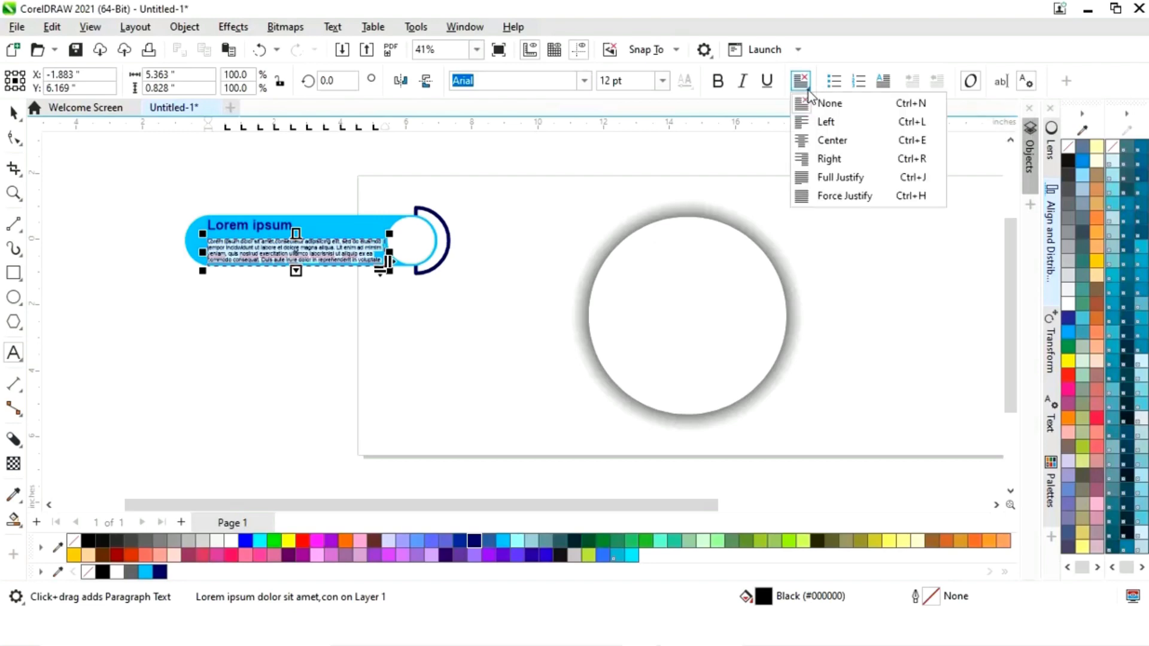
left_click(824, 182)
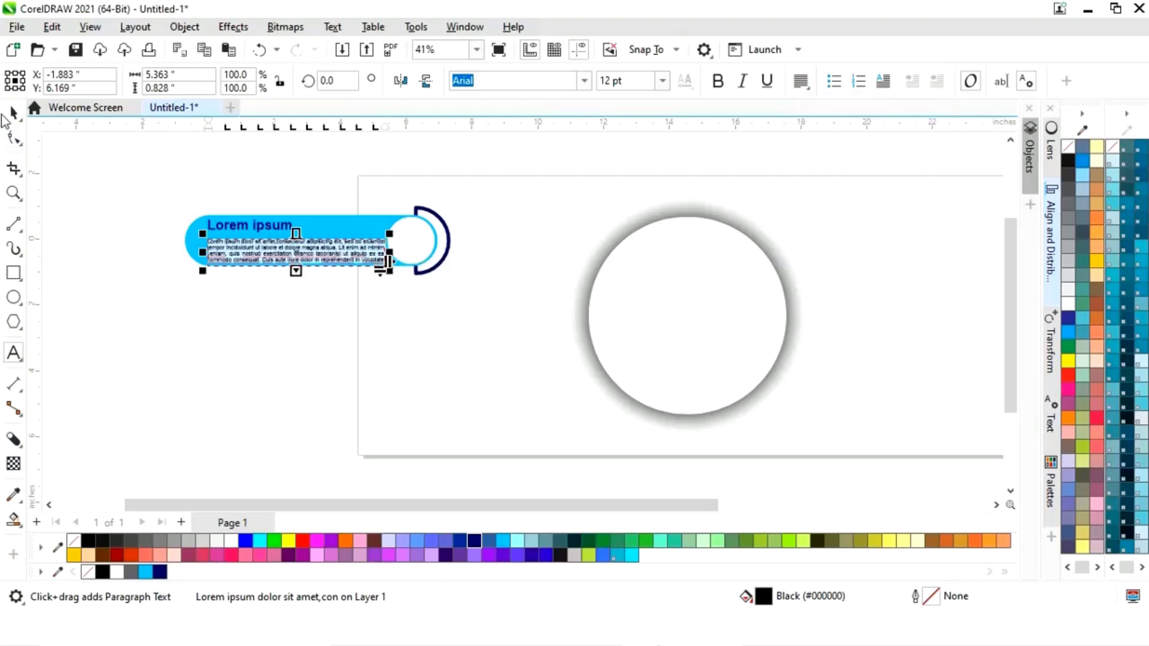
left_click(13, 113)
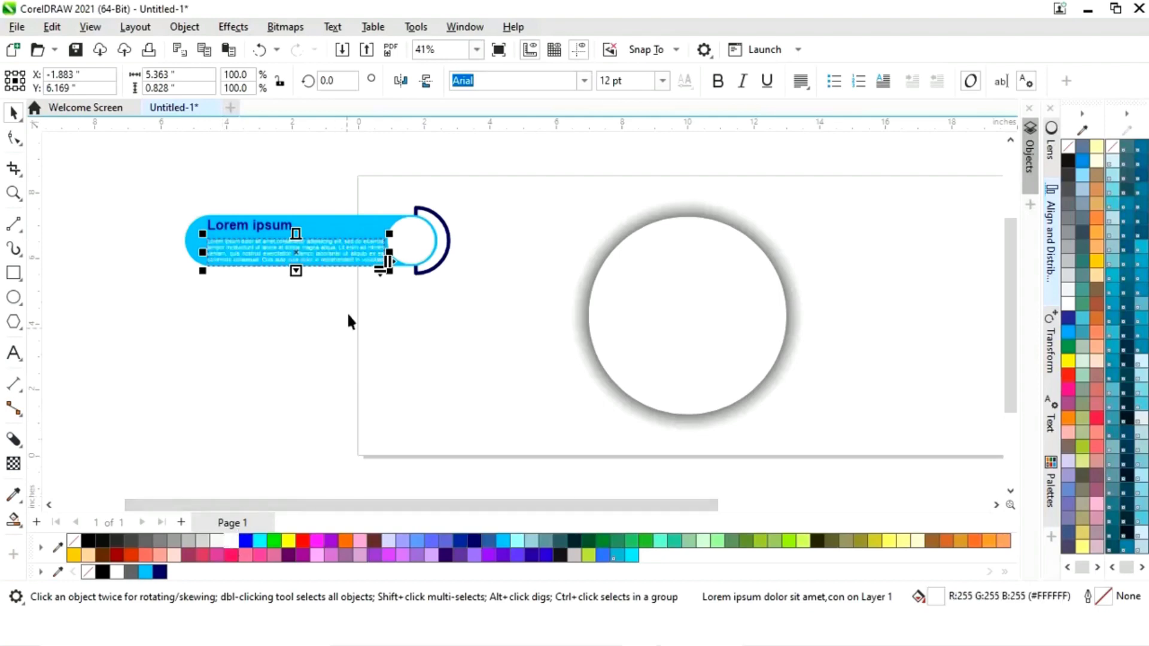
left_click_drag(298, 262, 297, 245)
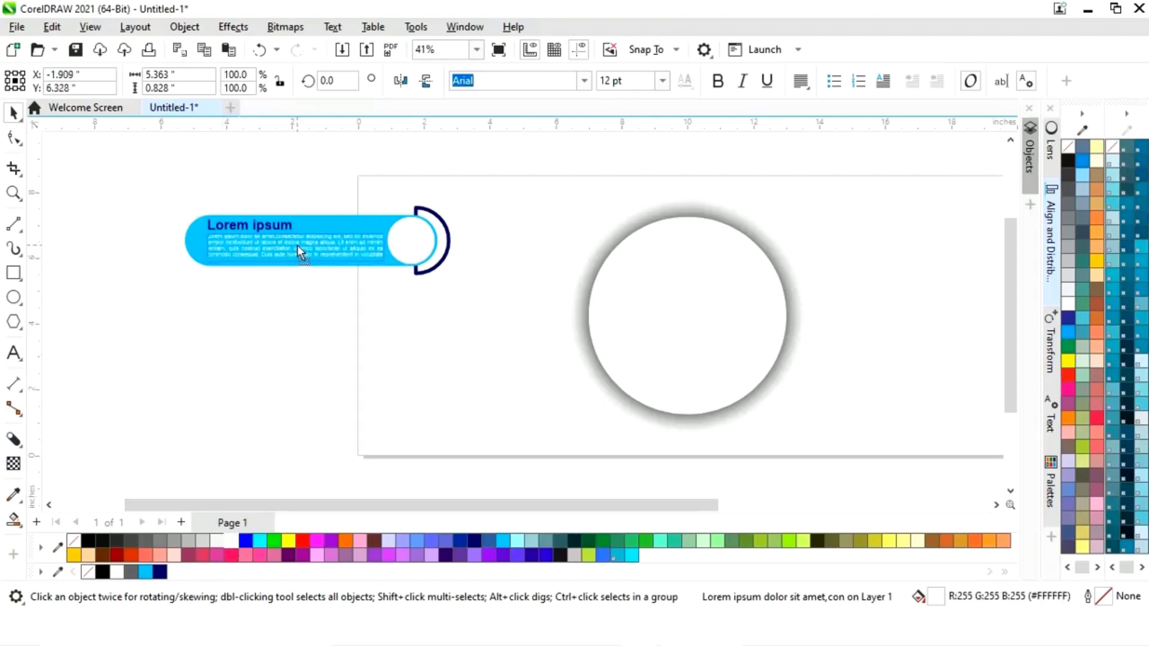
Step: Make all the text in the paragraph frame bold
key("F2")
left_click_drag(139, 186, 591, 352)
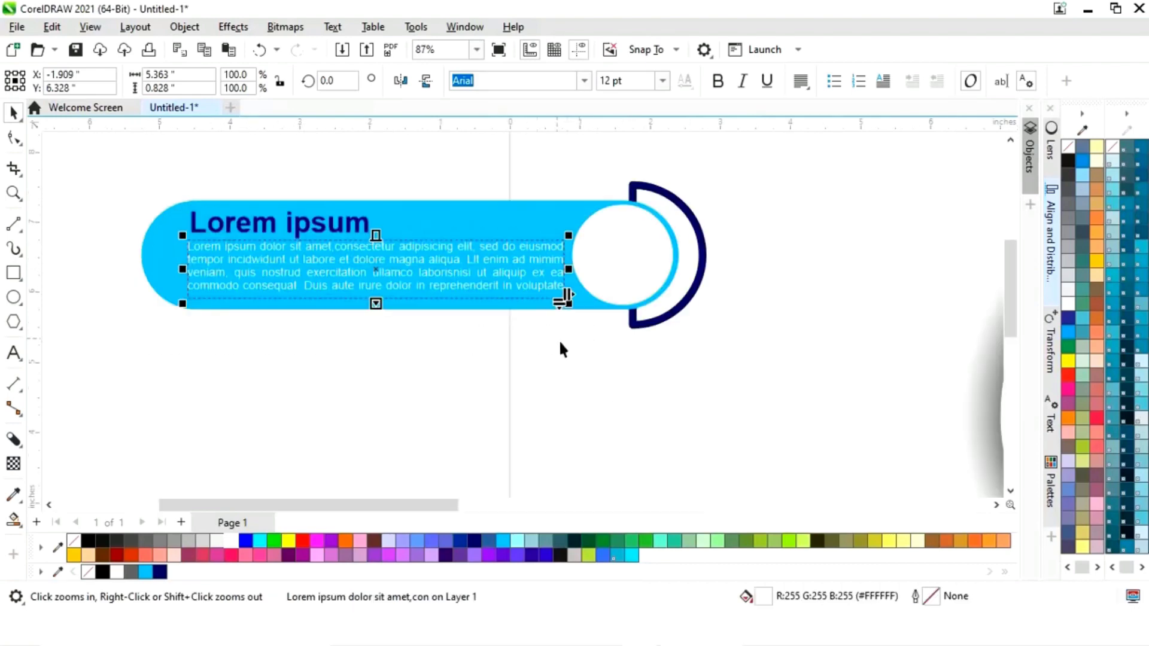
double_click(464, 292)
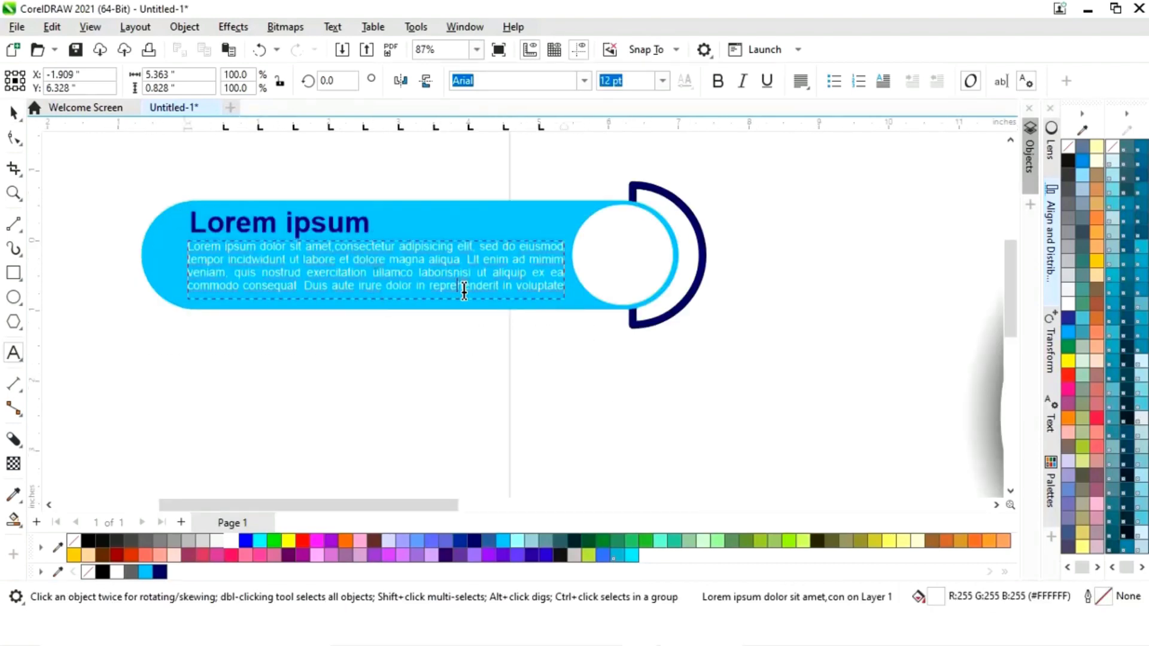
key("ctrl+a")
left_click(718, 81)
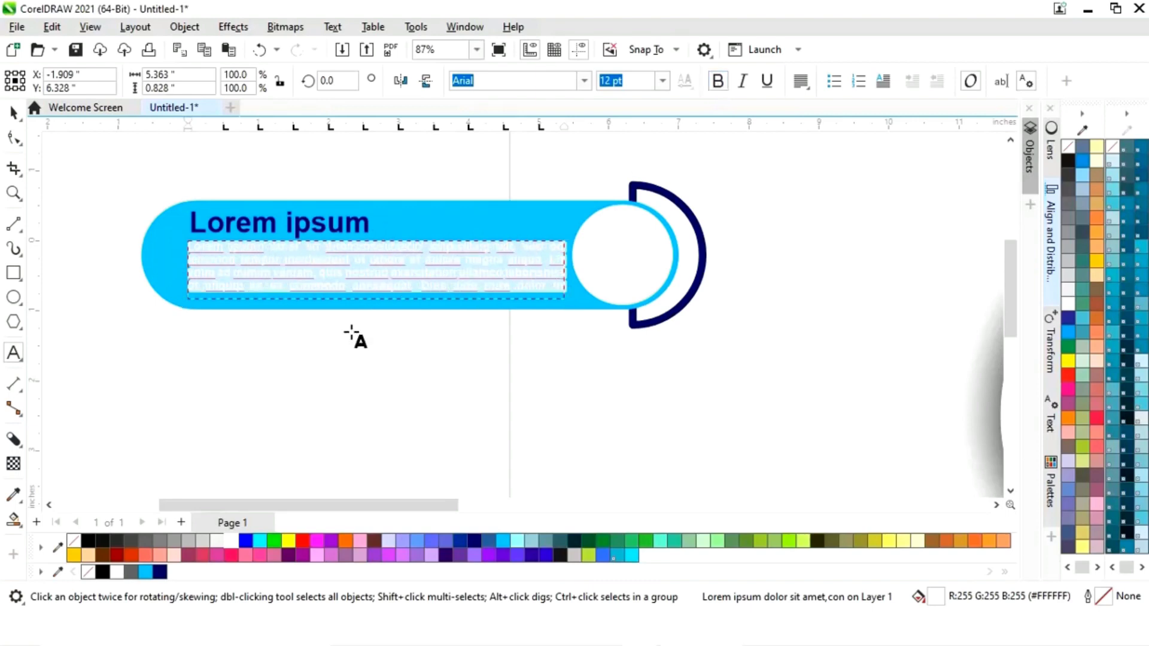
left_click(13, 112)
left_click(178, 388)
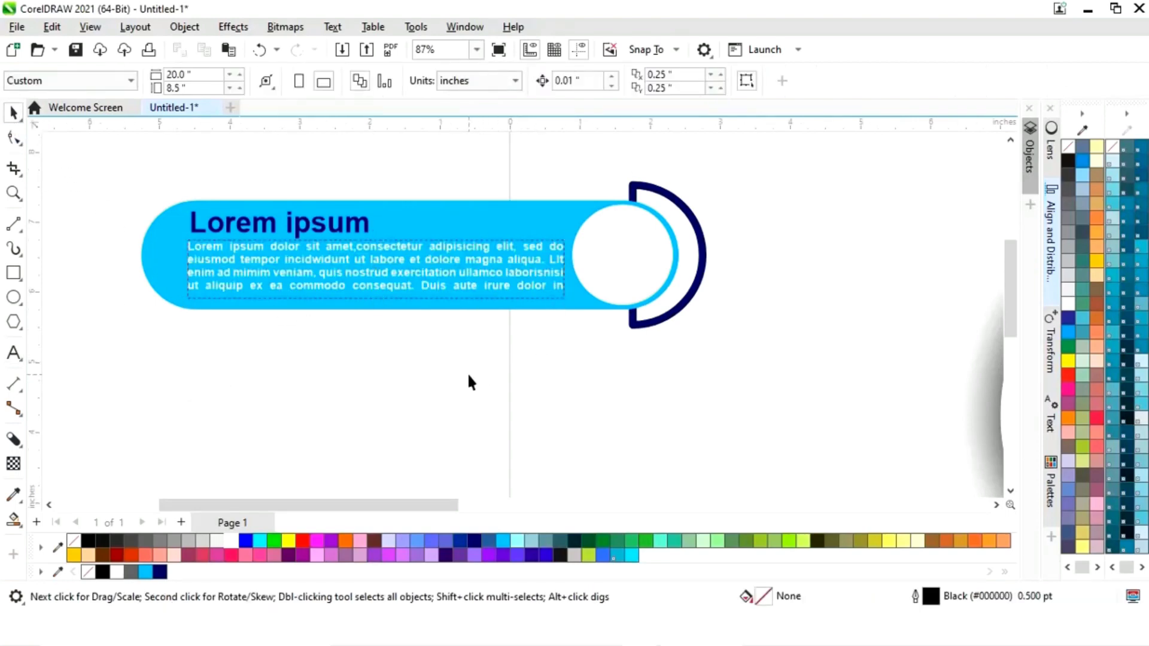
Step: Group the rounded bar, small circle, half-ring, heading and paragraph into one label
key("F3")
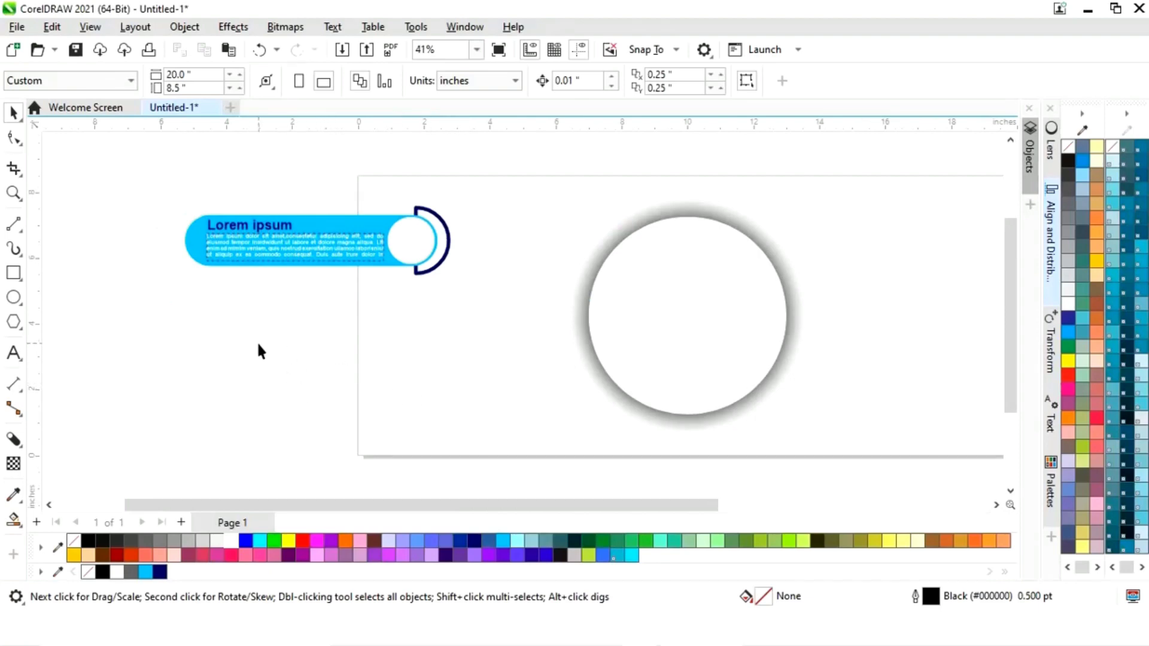
left_click_drag(453, 190, 507, 172)
right_click(316, 246)
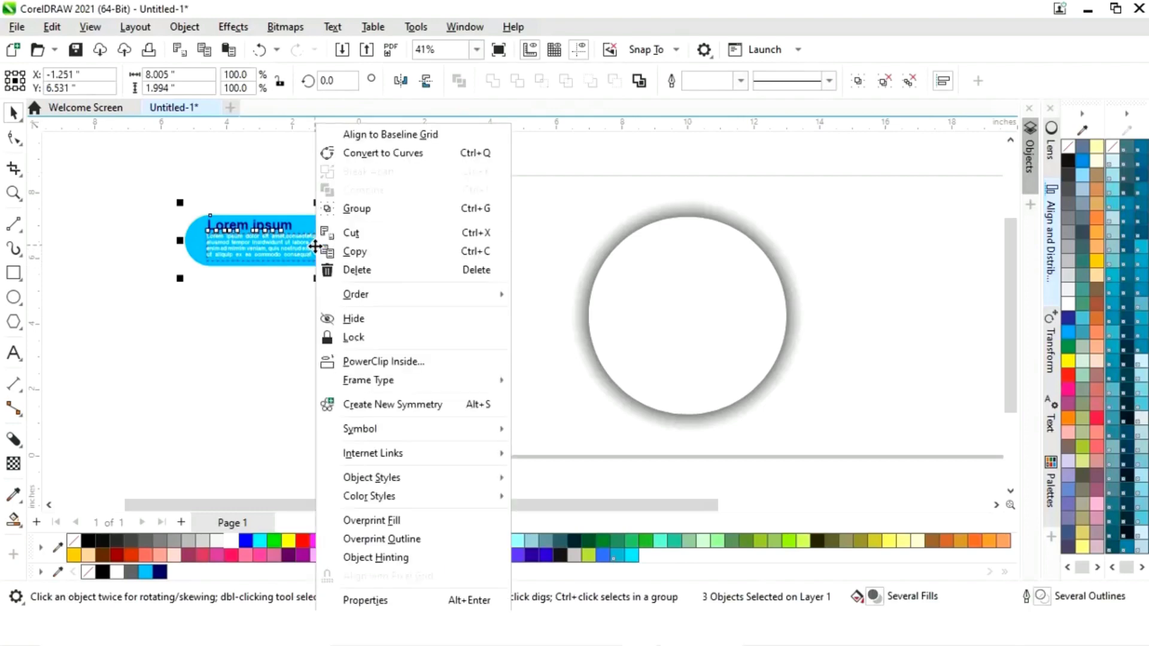
left_click(371, 210)
left_click(299, 334)
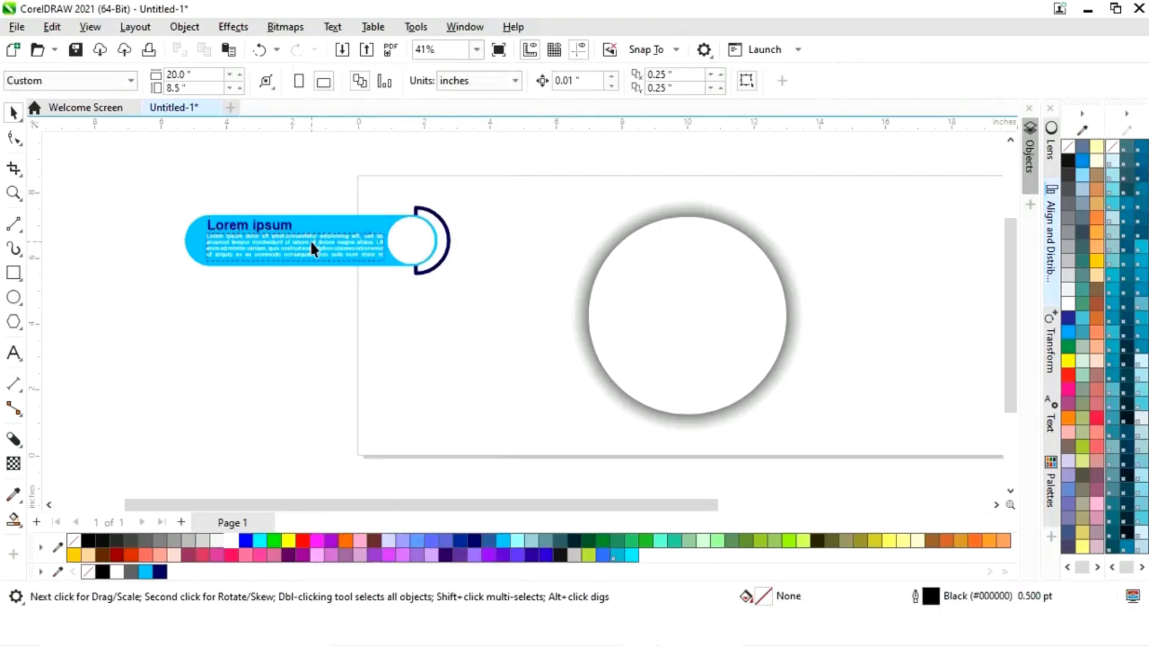
Step: Duplicate the label group diagonally down to the right by about 2.3" and 2.5", and repeat the duplication for a third label
left_click(310, 241)
left_click_drag(314, 244, 396, 338)
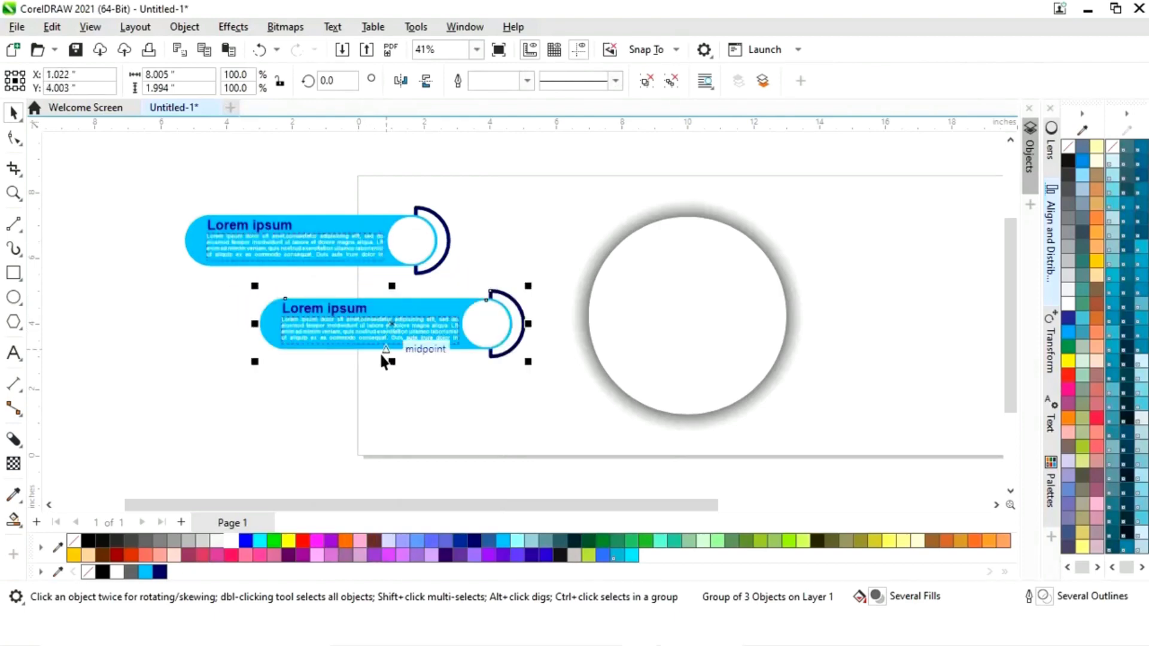
key("ctrl+r")
left_click(236, 379)
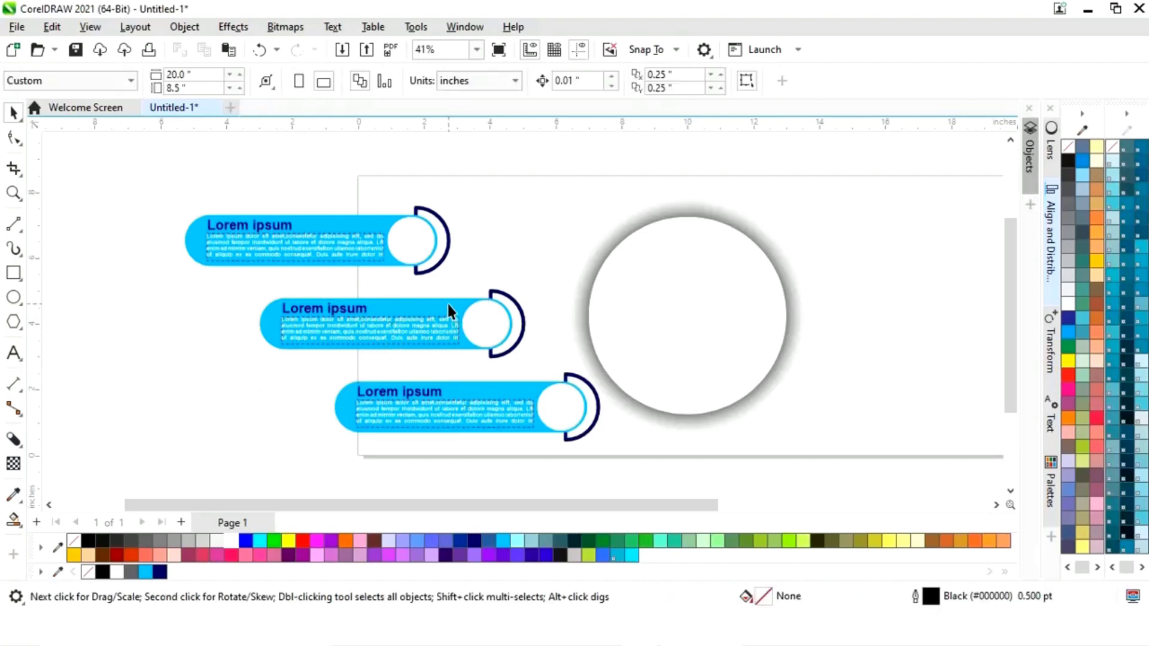
Step: Ungroup the middle label and fill its rounded bar with dark blue (#000066)
left_click(418, 307)
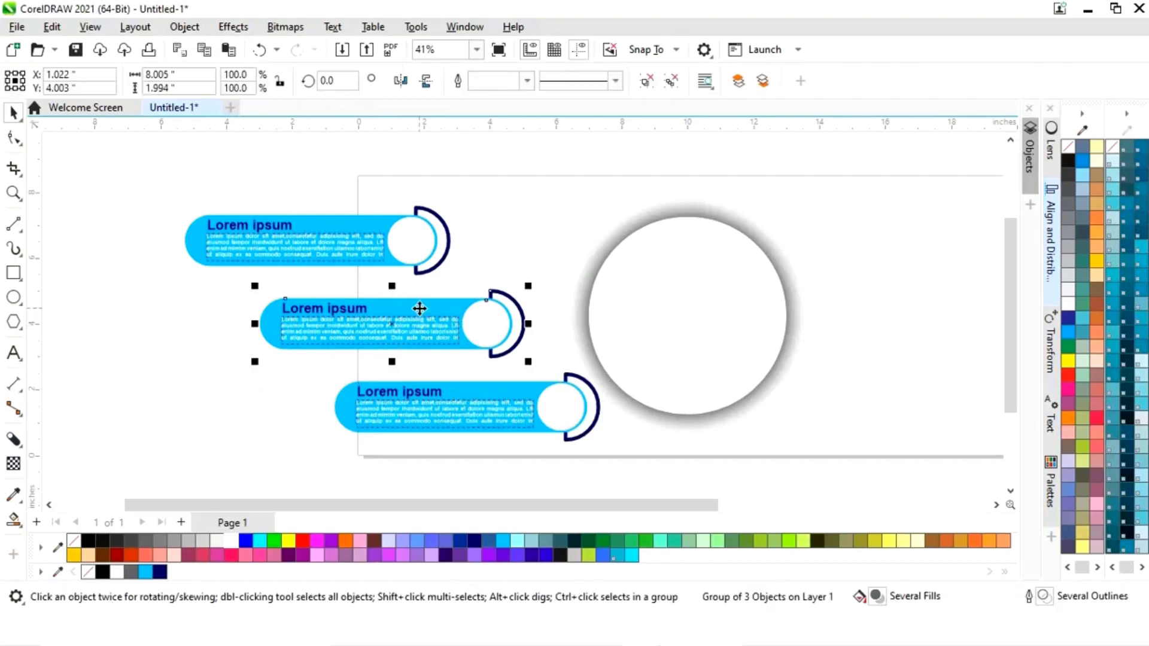
right_click(419, 308)
left_click(497, 165)
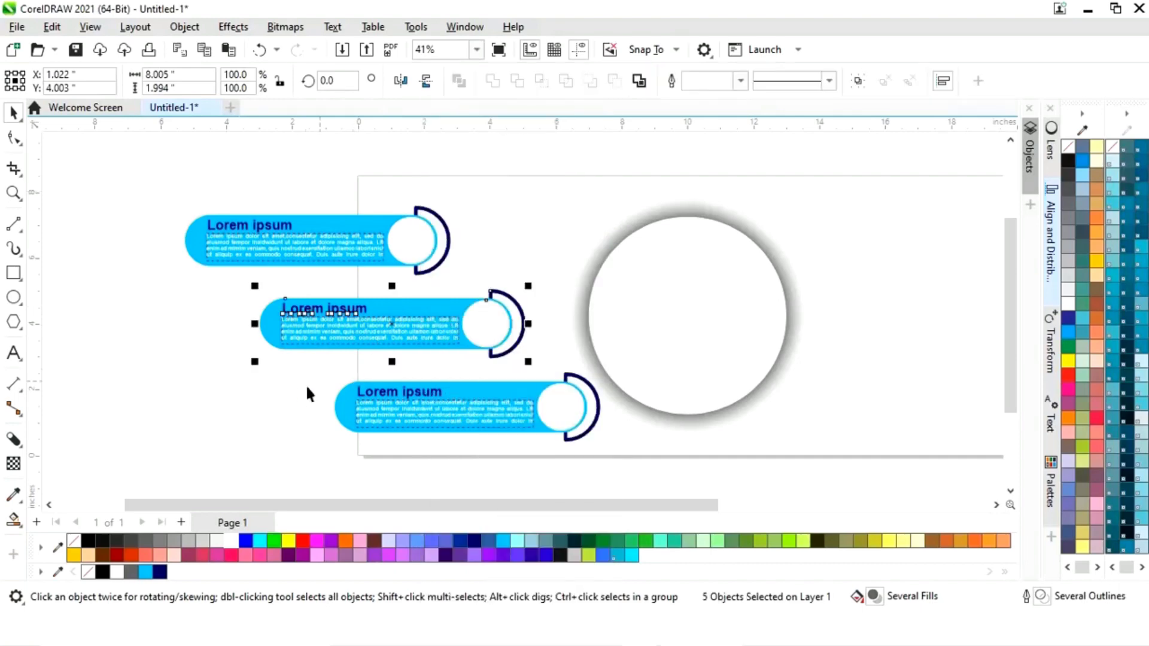
left_click(308, 388)
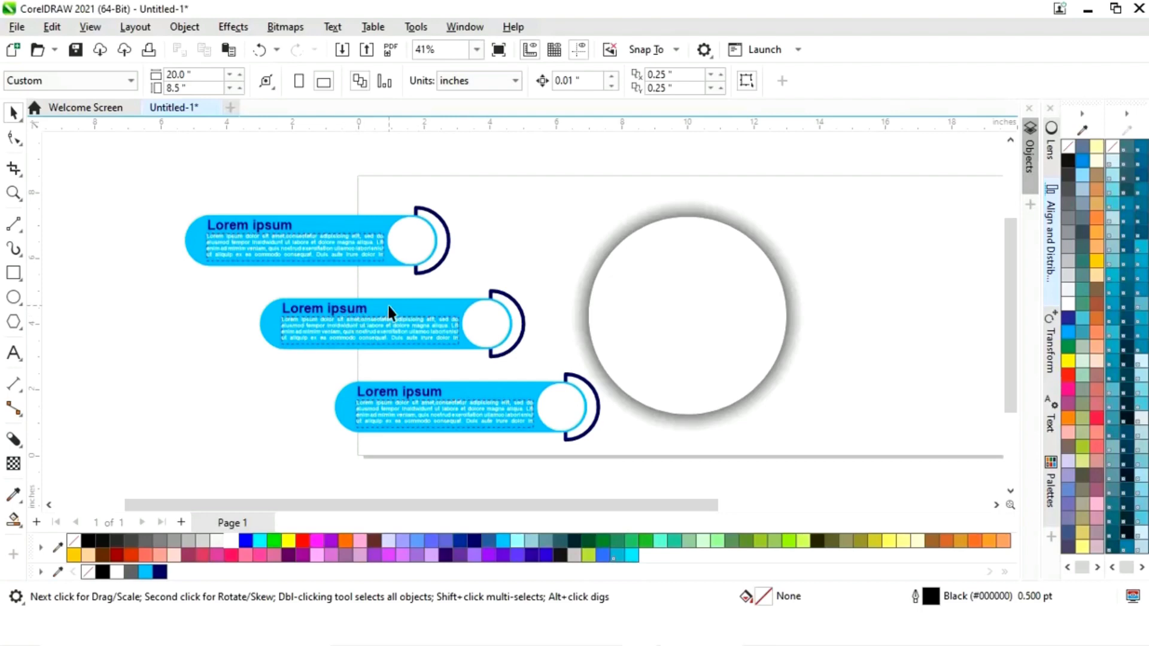
left_click(391, 303)
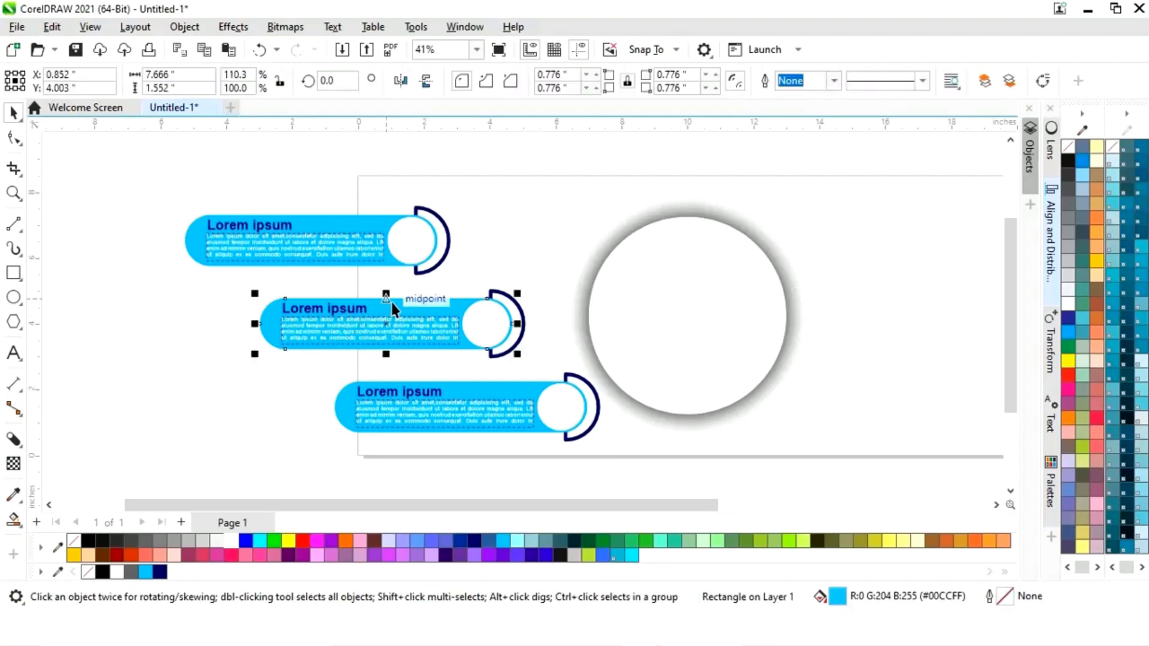
left_click(475, 541)
left_click(226, 443)
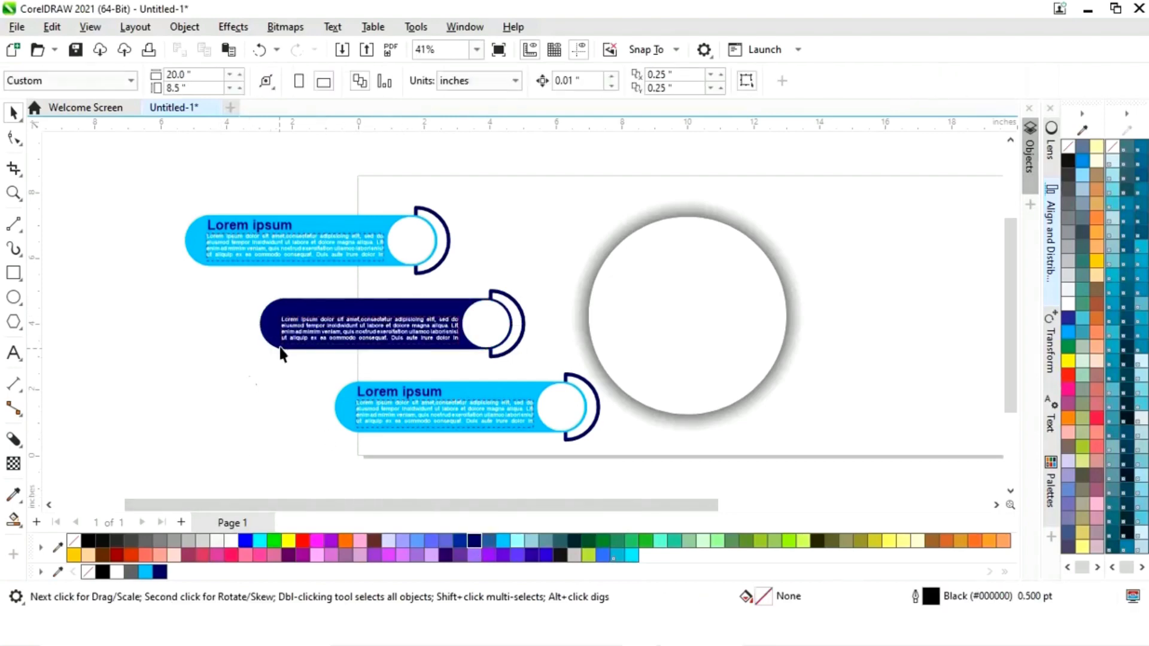
Step: Fill the middle label's Lorem ipsum heading with the same light blue as the upper label's bar
left_click(298, 307)
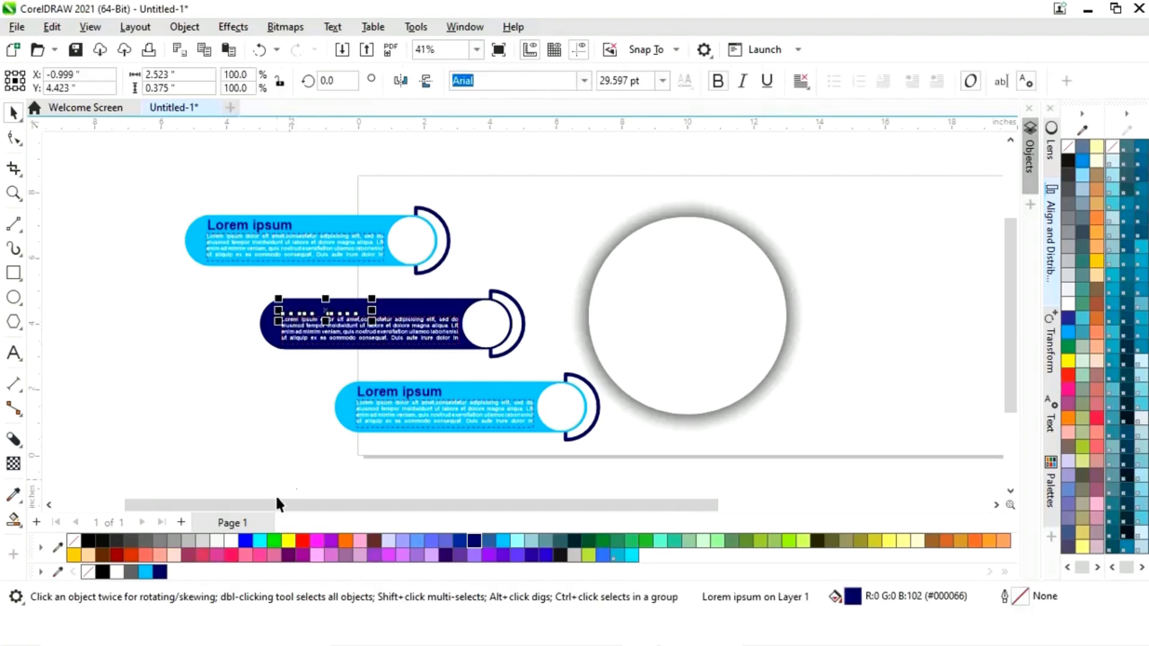
left_click(146, 572)
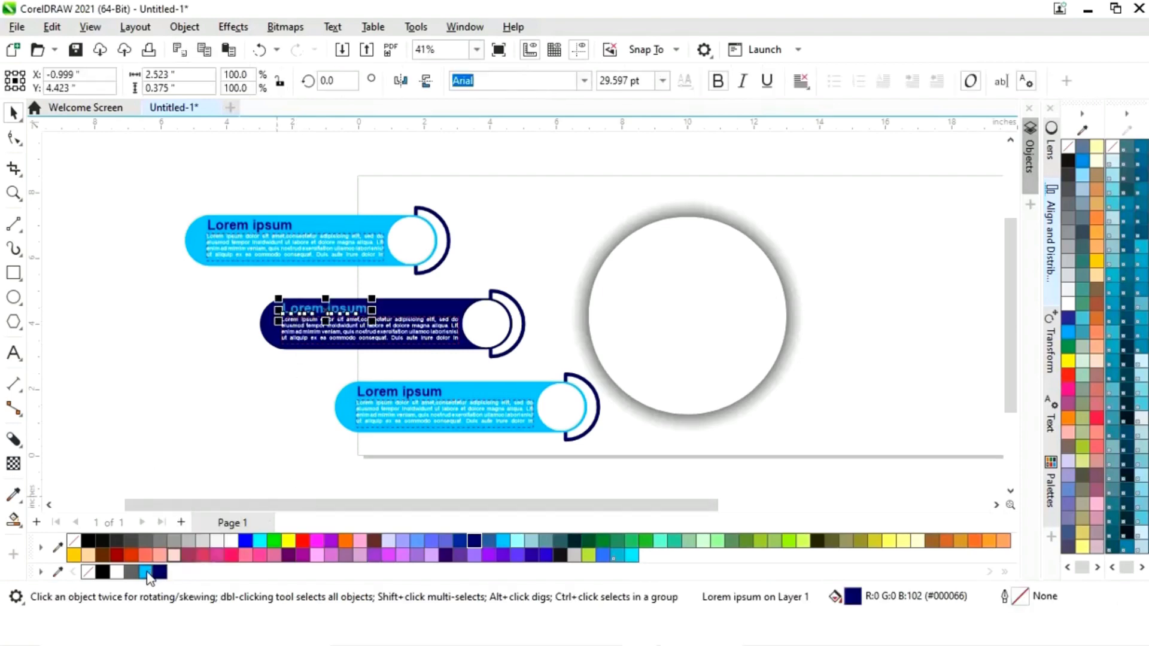
left_click(283, 415)
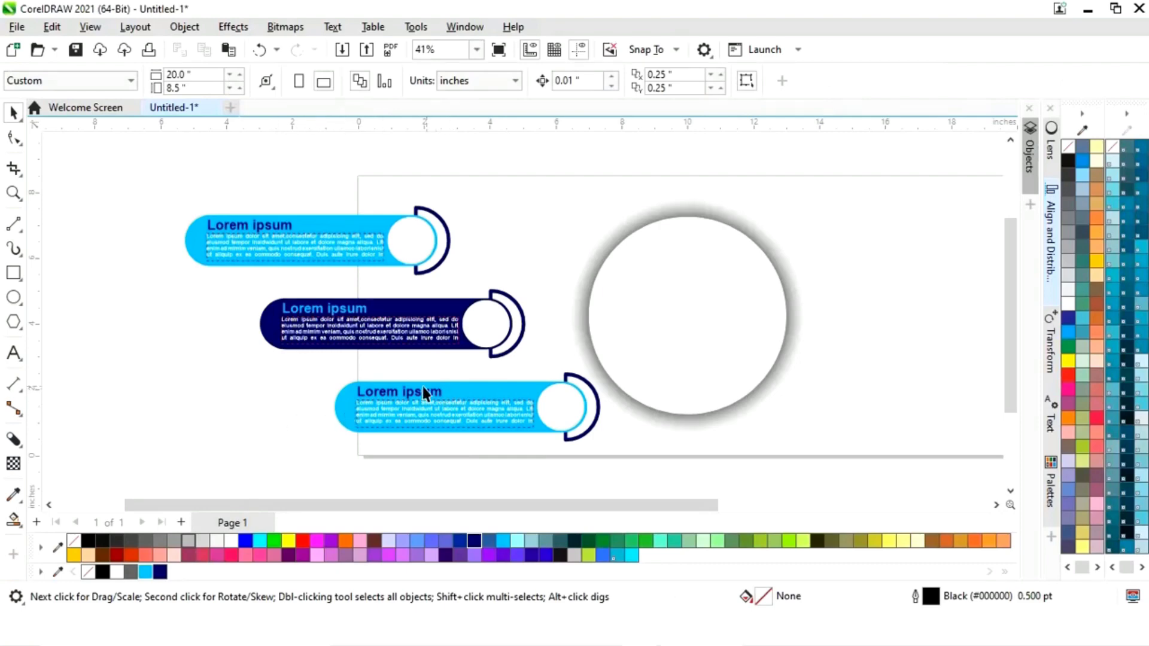
Step: Group all the parts of the three labels into one object
left_click_drag(248, 254, 644, 465)
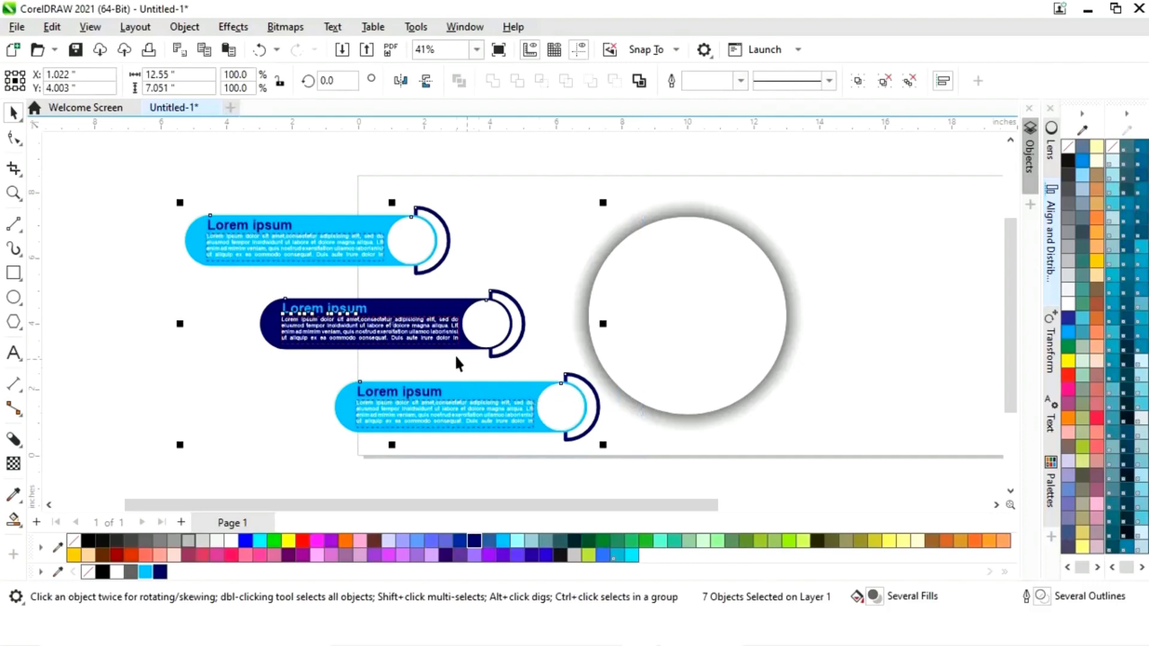
right_click(418, 329)
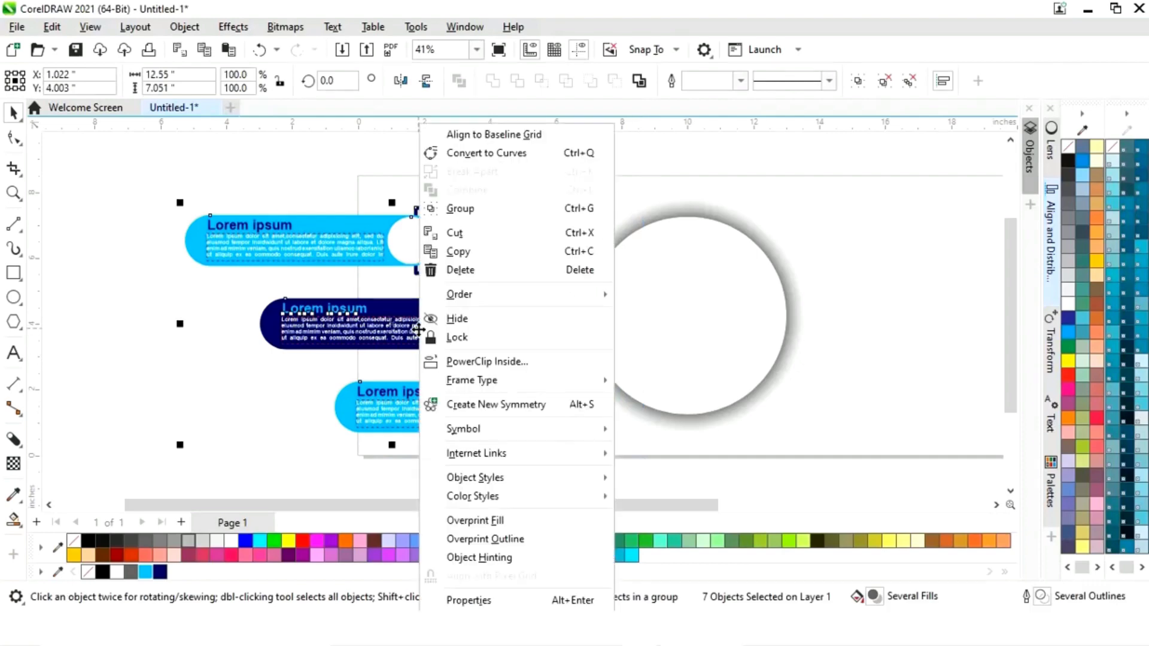
left_click(467, 209)
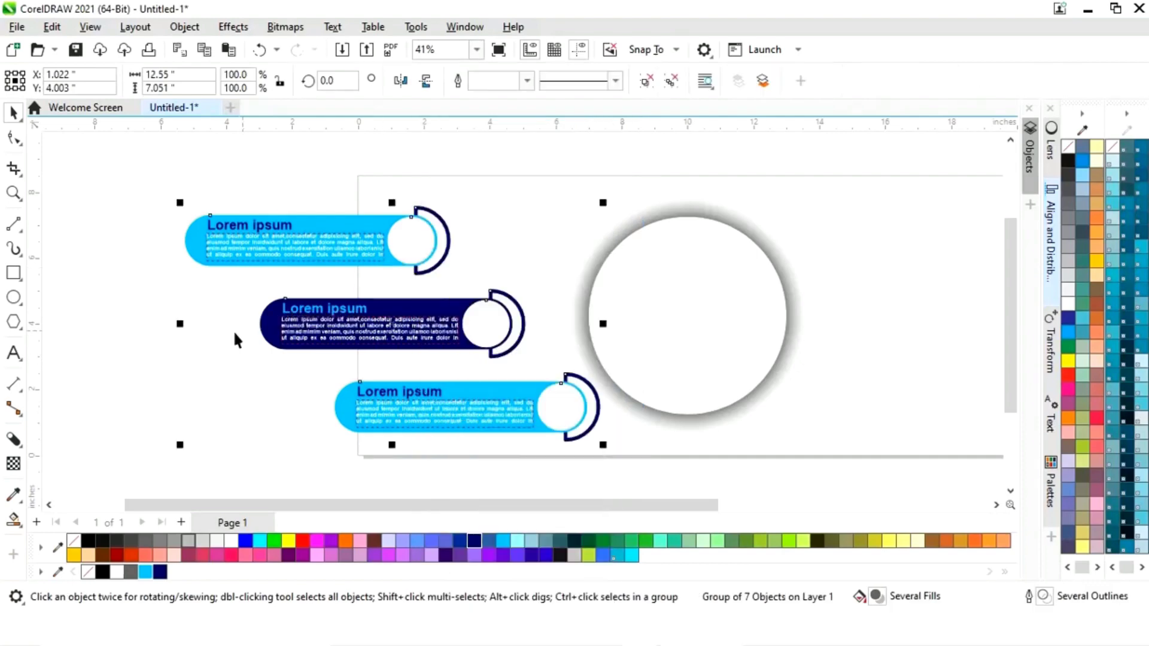
Step: Align the label group with the large white circle along their horizontal centre line
left_click(710, 295, "shift")
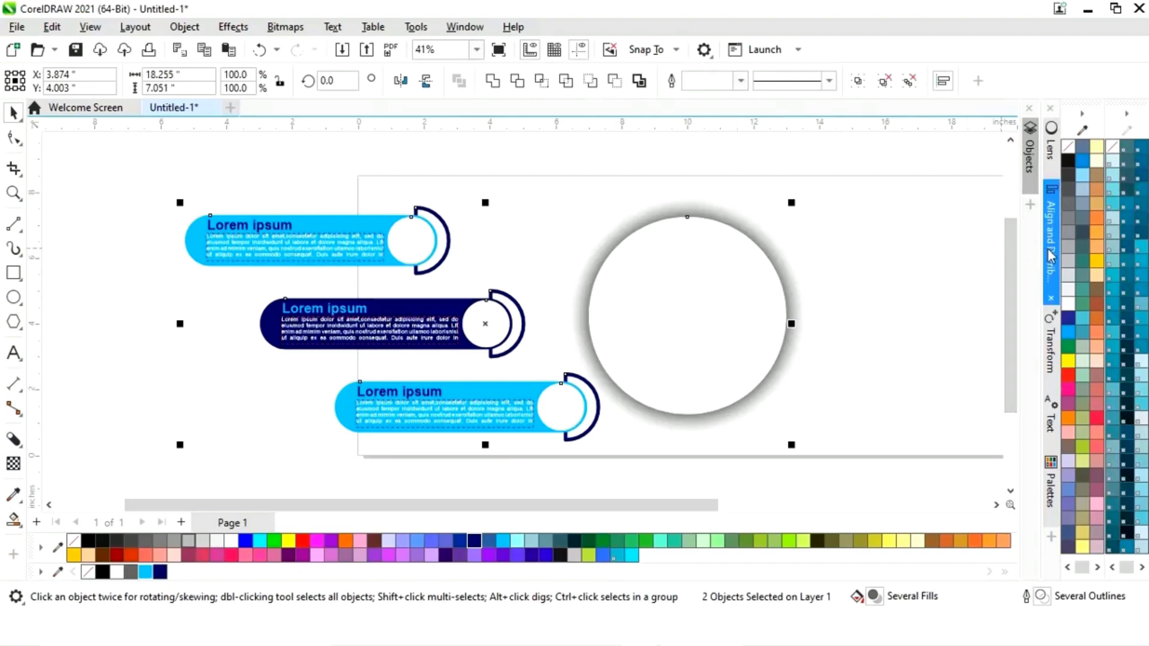
left_click(1051, 254)
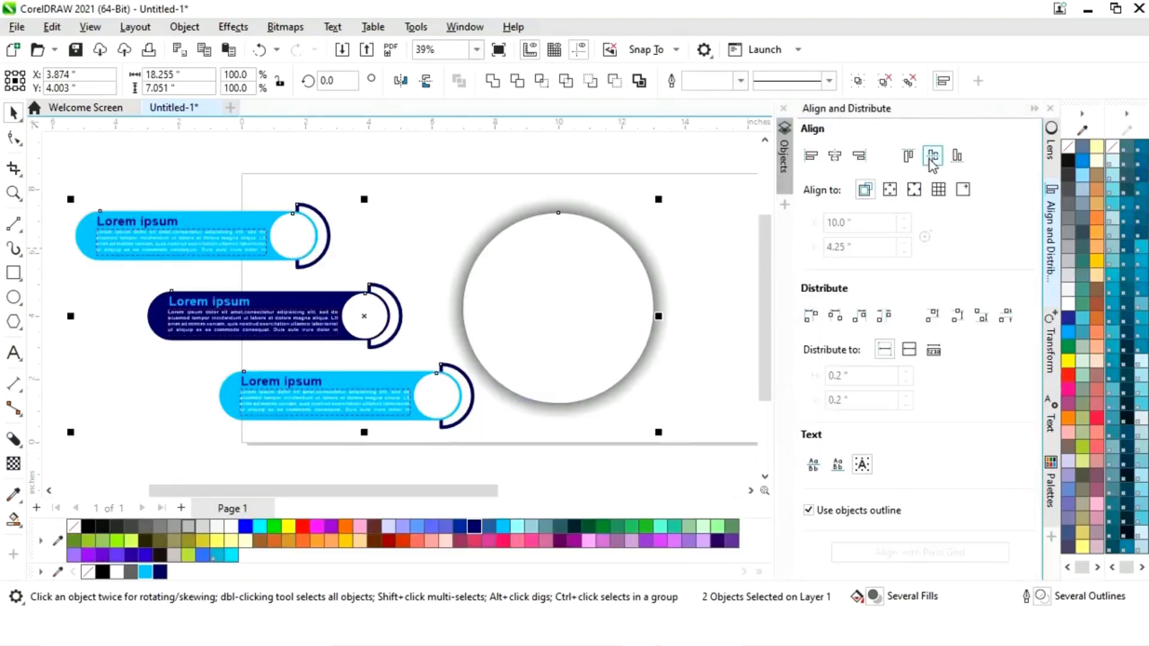
left_click(932, 159)
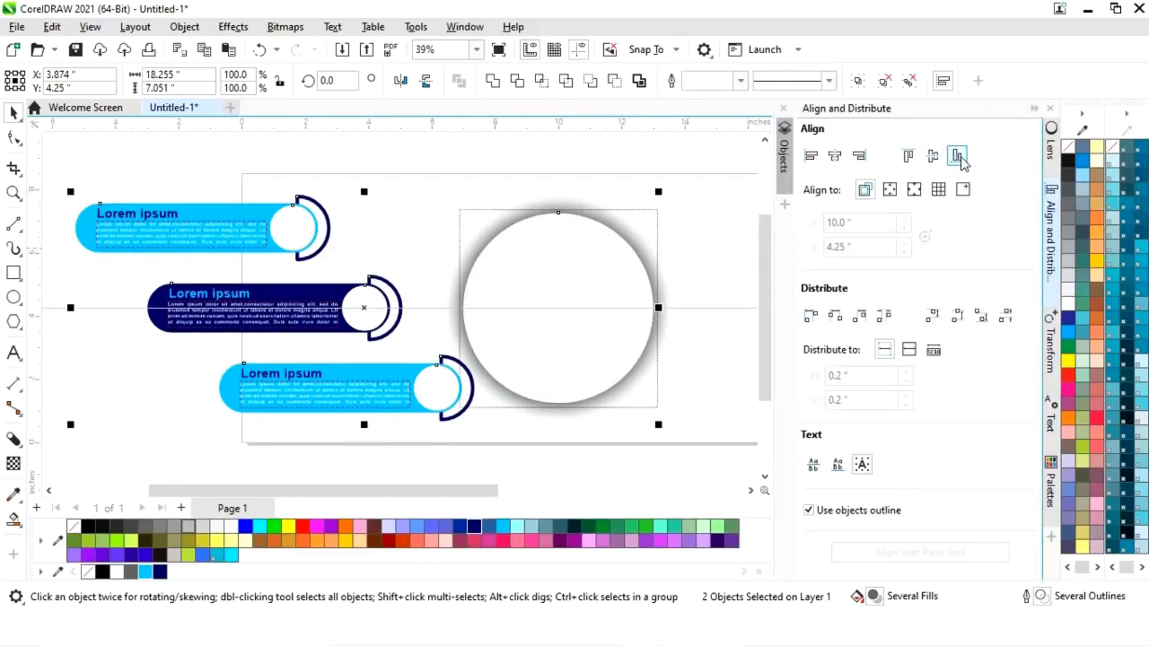
left_click(1034, 114)
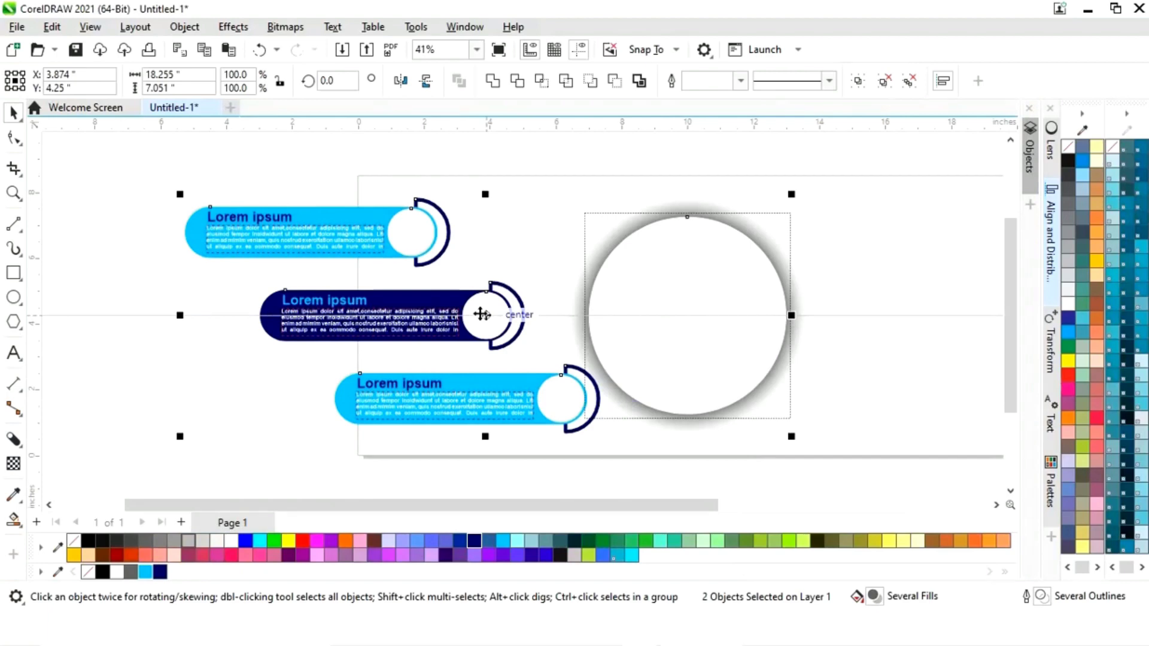
left_click(275, 410)
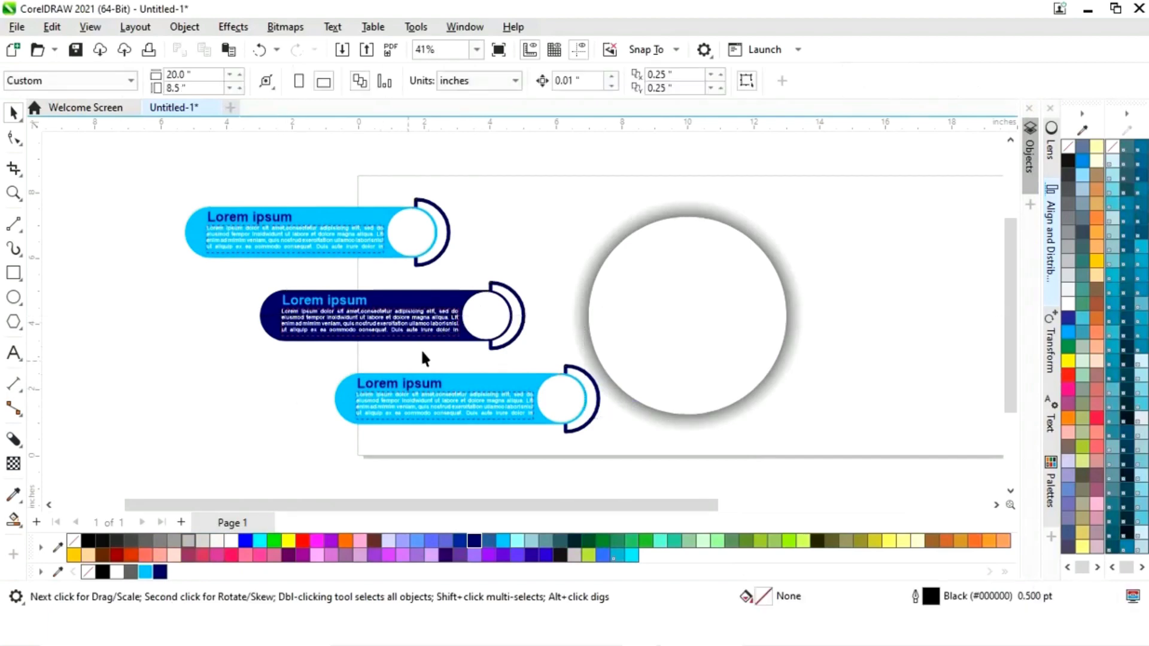
Step: Nudge the label group left by about 0.8", away from the large circle
left_click(443, 327)
left_click_drag(483, 318, 483, 317)
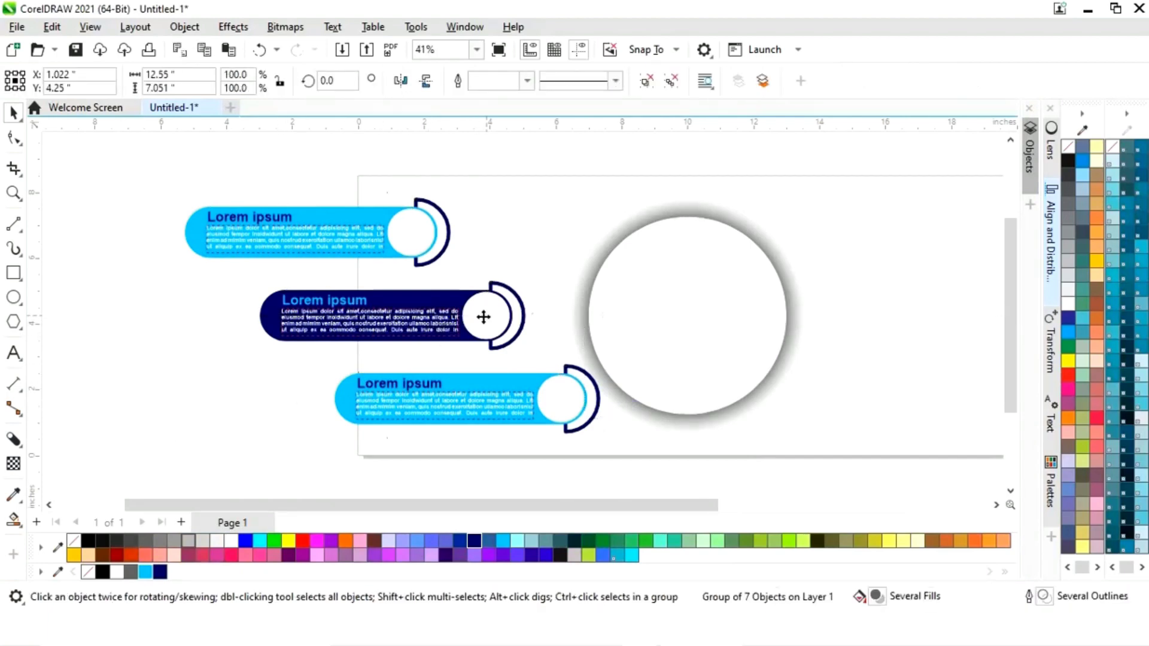
left_click(484, 317)
key("Left")
key("Left")
key("Left")
key("Left")
key("Left")
key("Left")
key("Left")
key("Left")
key("Left")
key("Left")
key("Left")
key("Left")
key("Left")
key("Left")
key("Left")
key("Left")
key("Left")
key("Left")
key("Left")
key("Left")
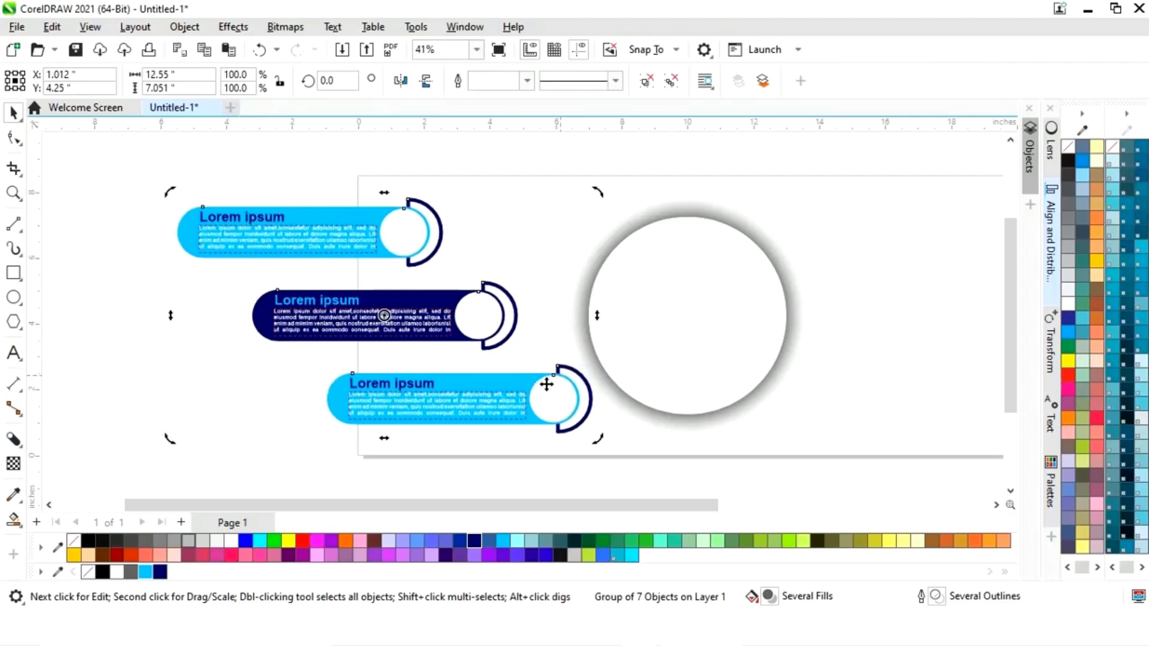
key("Left")
key("Left")
key("Left")
key("Left")
key("Left")
key("Left")
key("Left")
key("Left")
key("Left")
key("Left")
key("Left")
key("Left")
key("Left")
key("Left")
key("Left")
key("Left")
key("Left")
key("Left")
key("Left")
key("Left")
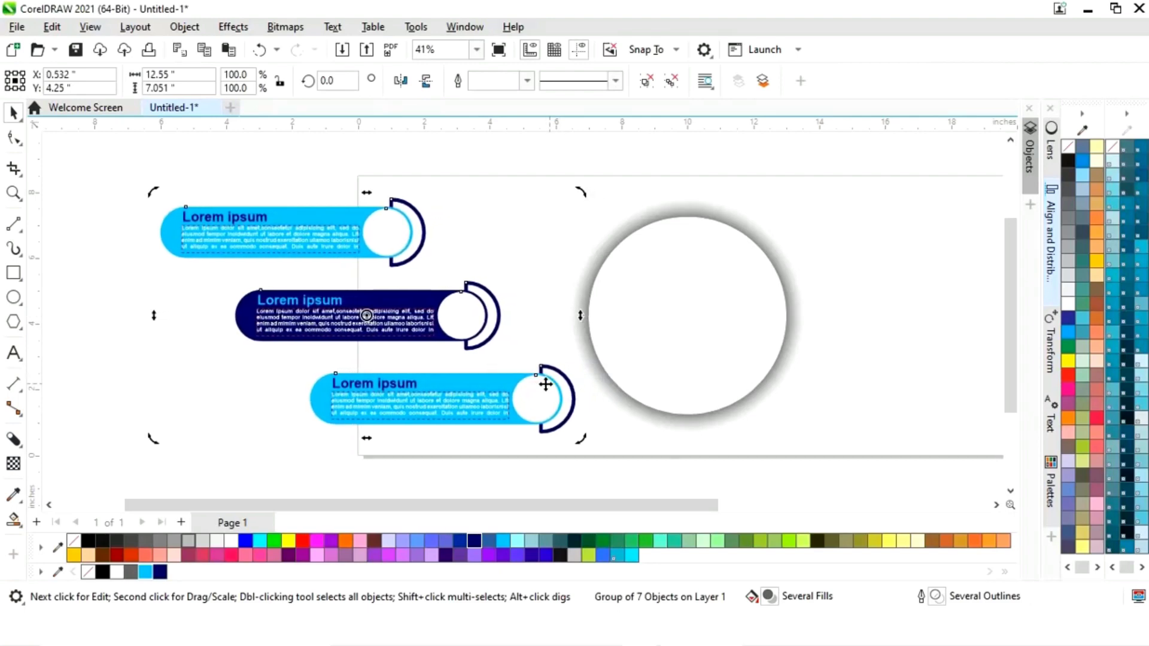
key("Left")
key("Left")
key("Left")
left_click(494, 448)
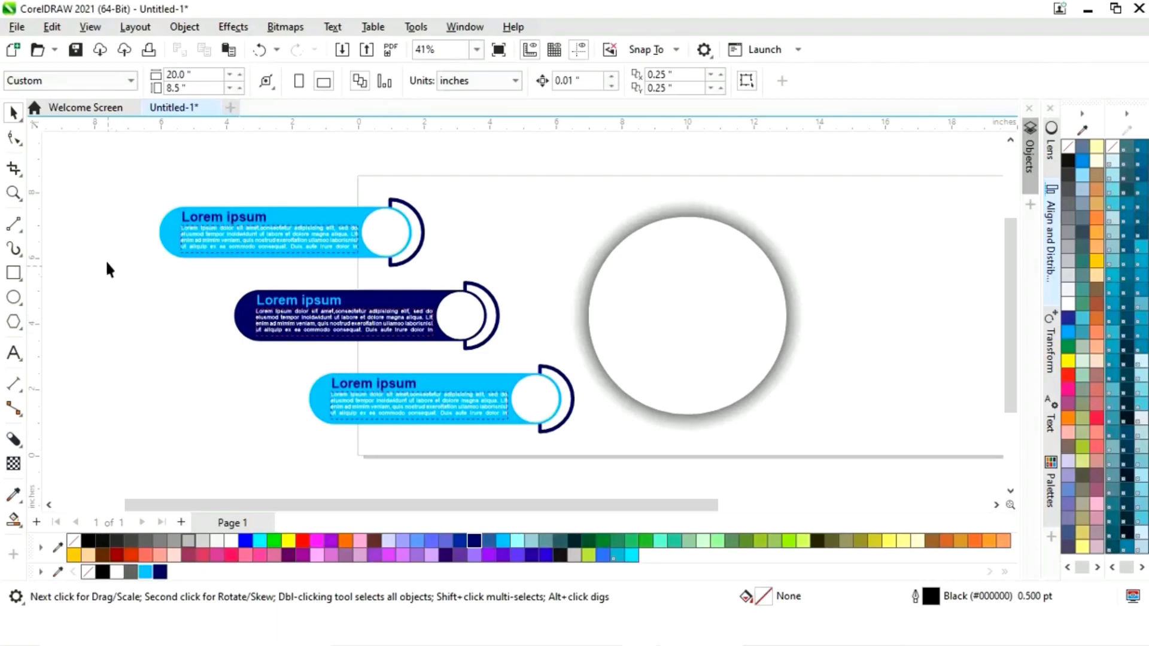
Step: Draw a horizontal 2-Point line about 6.18" long from the middle label's half-ring to the large circle's centre
left_click(23, 236)
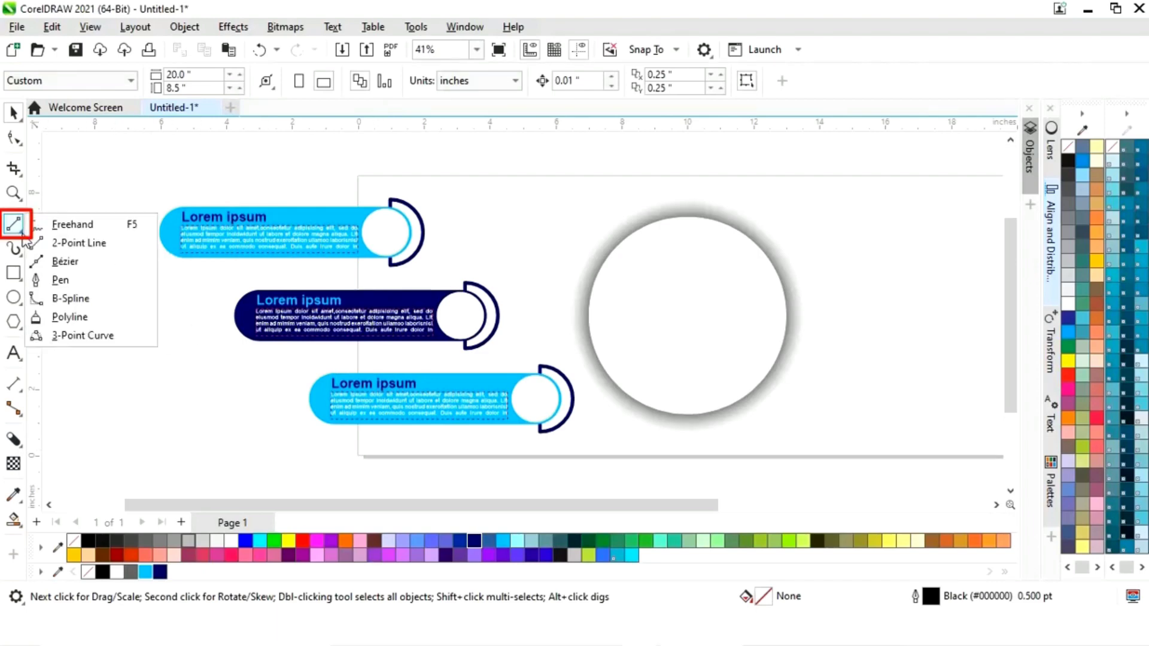
left_click(58, 246)
left_click_drag(499, 315, 694, 316)
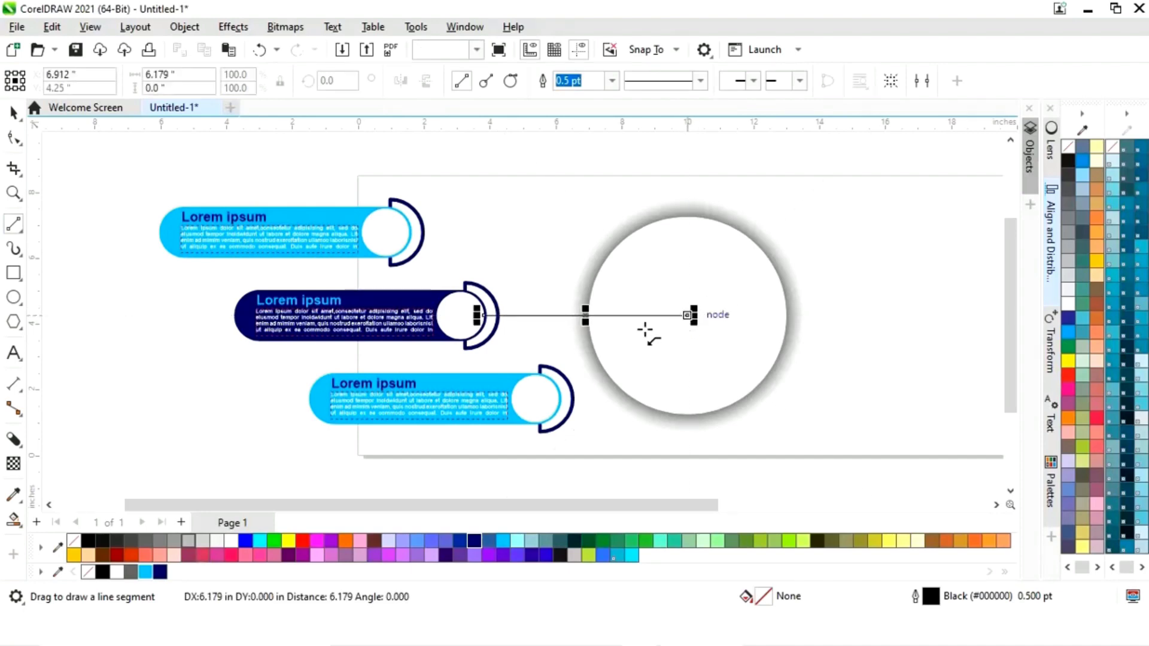
Step: Give the connector line a 12 pt Deep Navy Blue (#000066) outline and send it behind all other objects
left_click(612, 84)
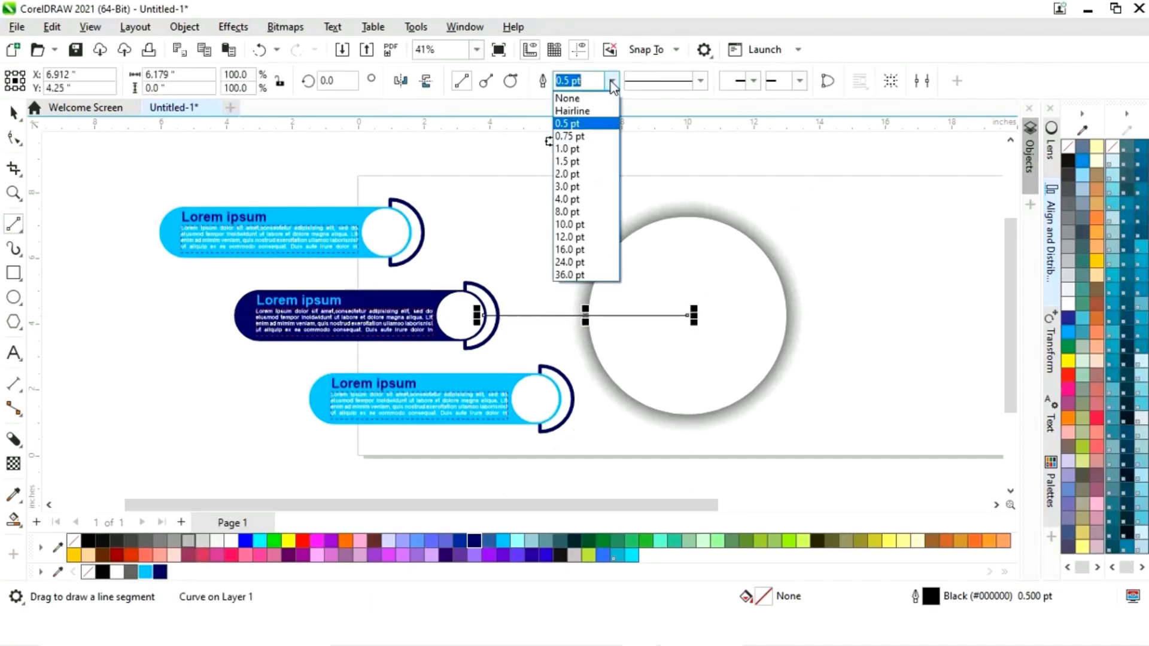
left_click(587, 240)
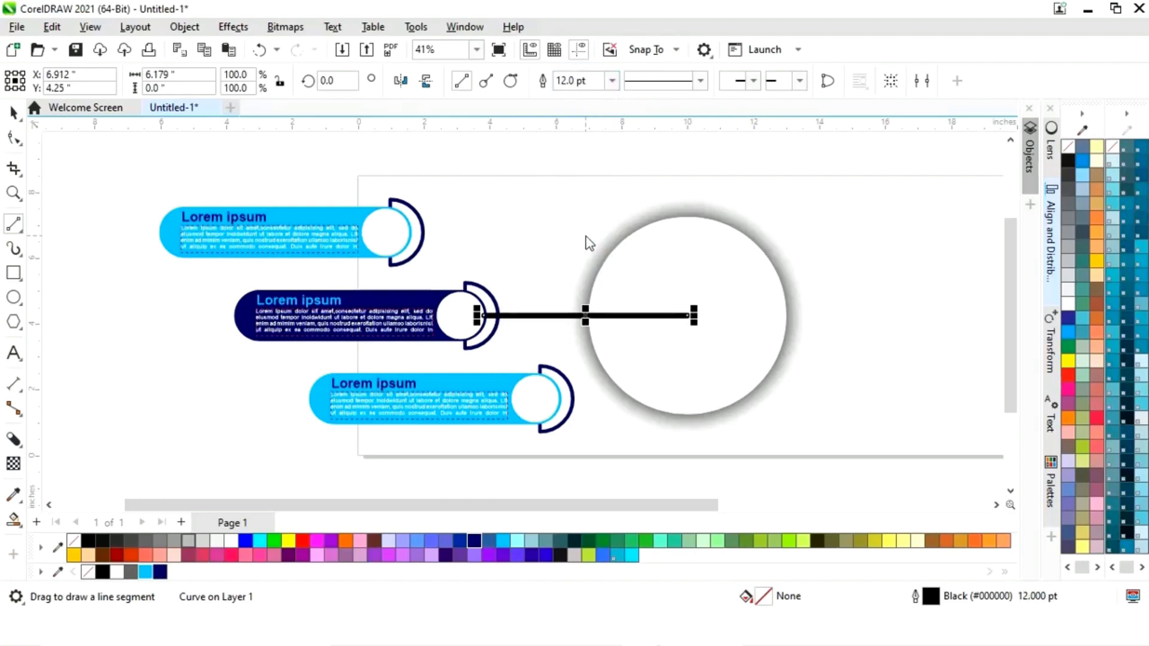
right_click(474, 541)
key("shift+Page_Down")
left_click(14, 112)
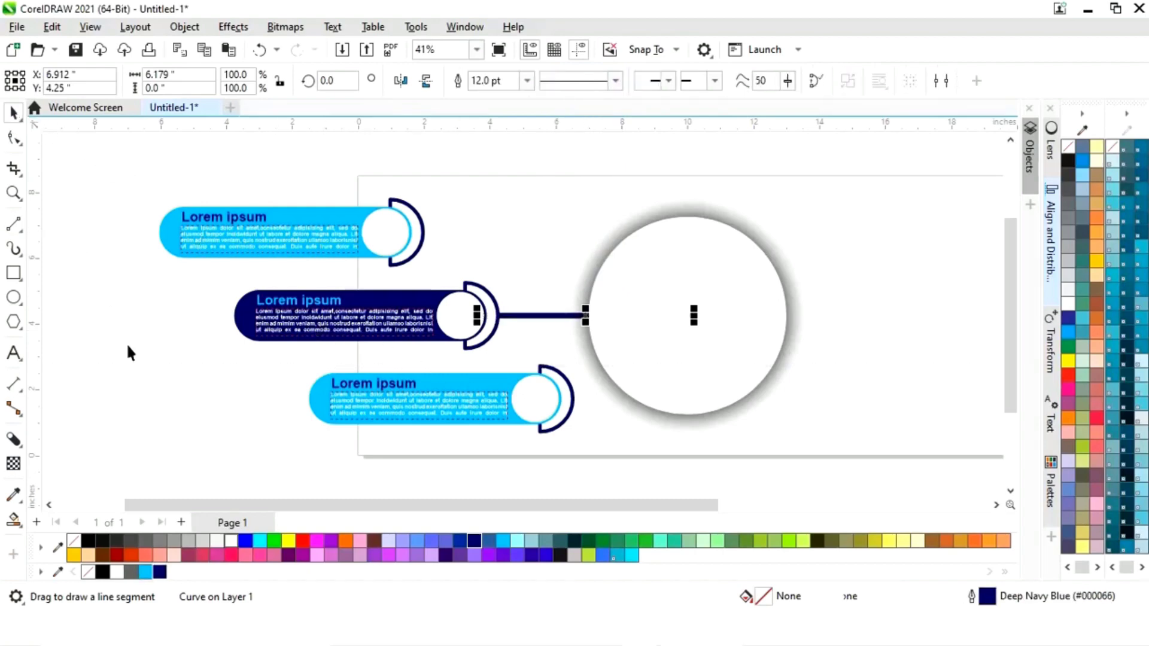
left_click(274, 360)
Step: Group the large white circle with its shadow
left_click(540, 316)
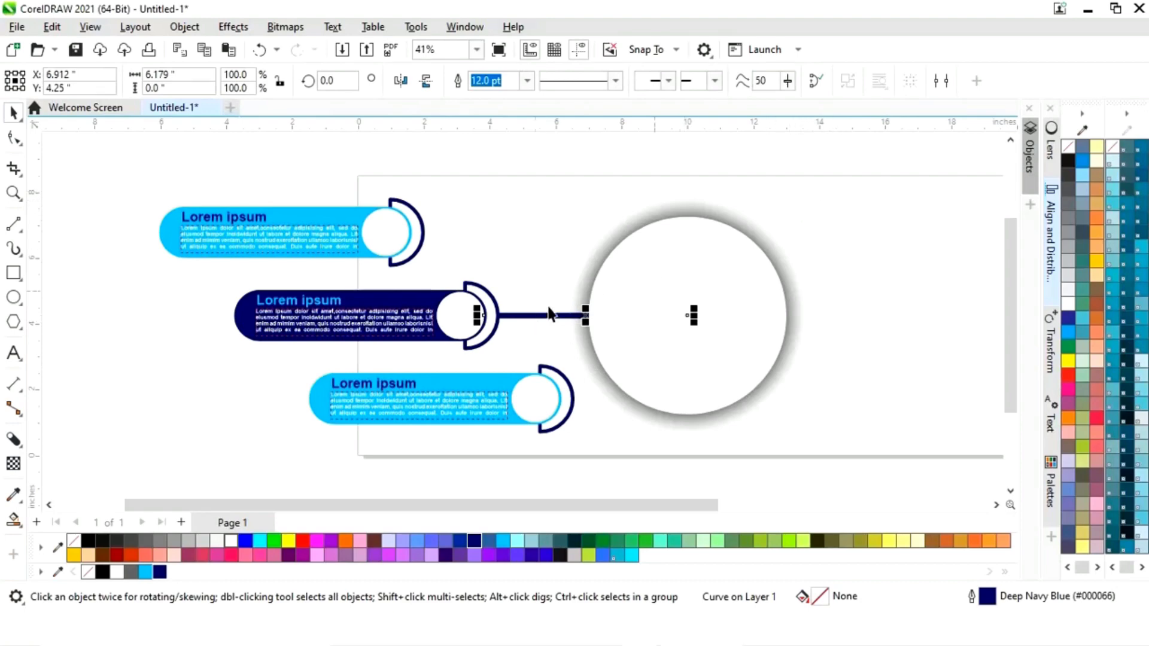
left_click_drag(909, 150, 555, 471)
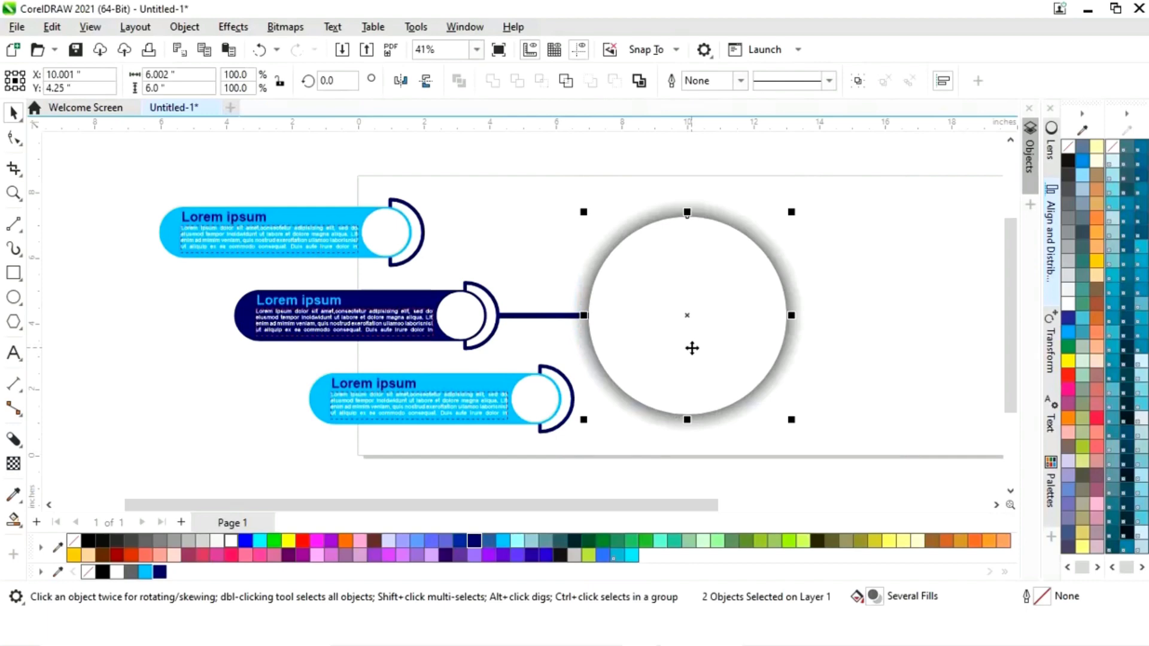
right_click(692, 342)
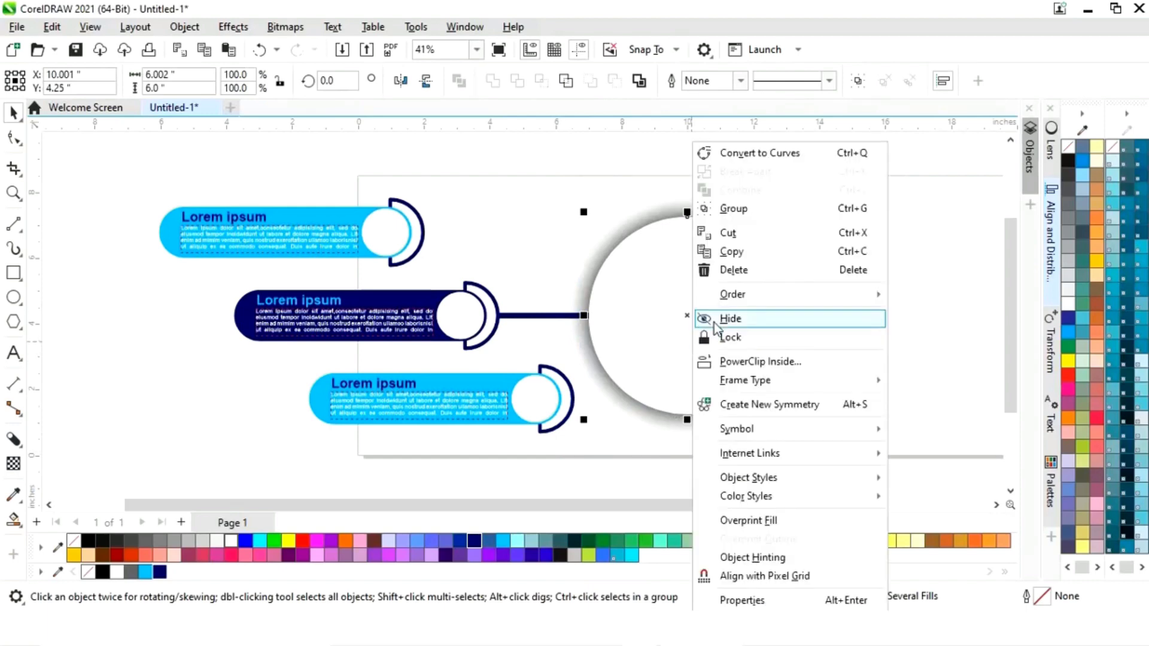
left_click(752, 211)
left_click(896, 393)
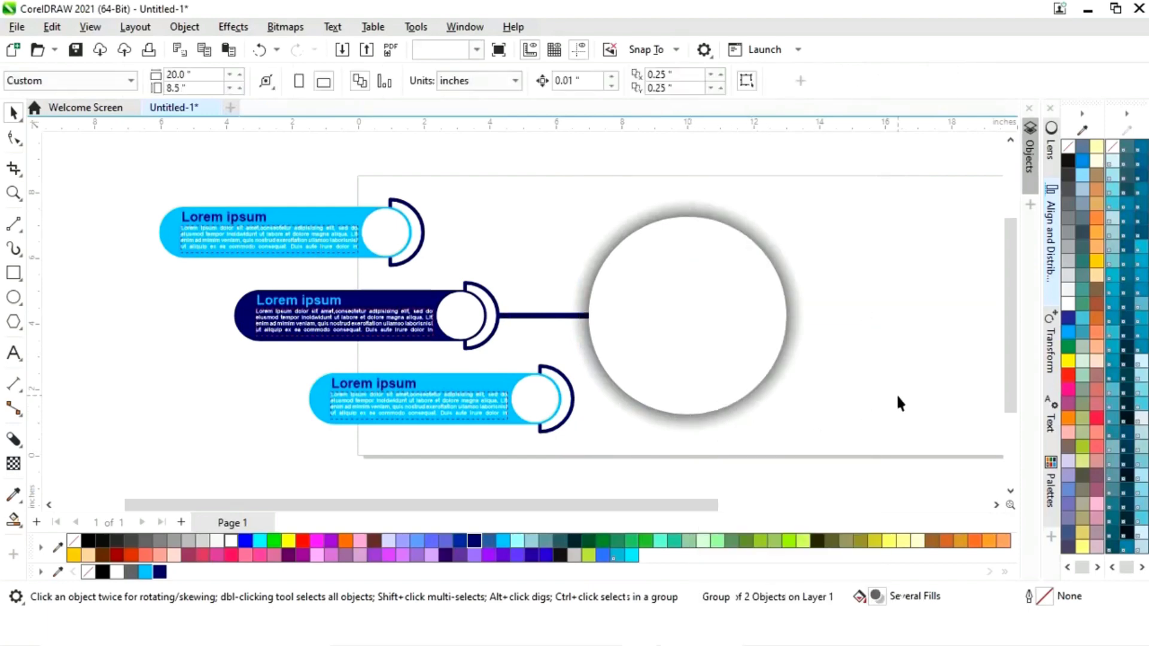
Step: Create two rotated and resized copies of the connector line from the circle's centre to the upper and lower labels' half-rings
left_click(530, 315)
left_click(530, 316)
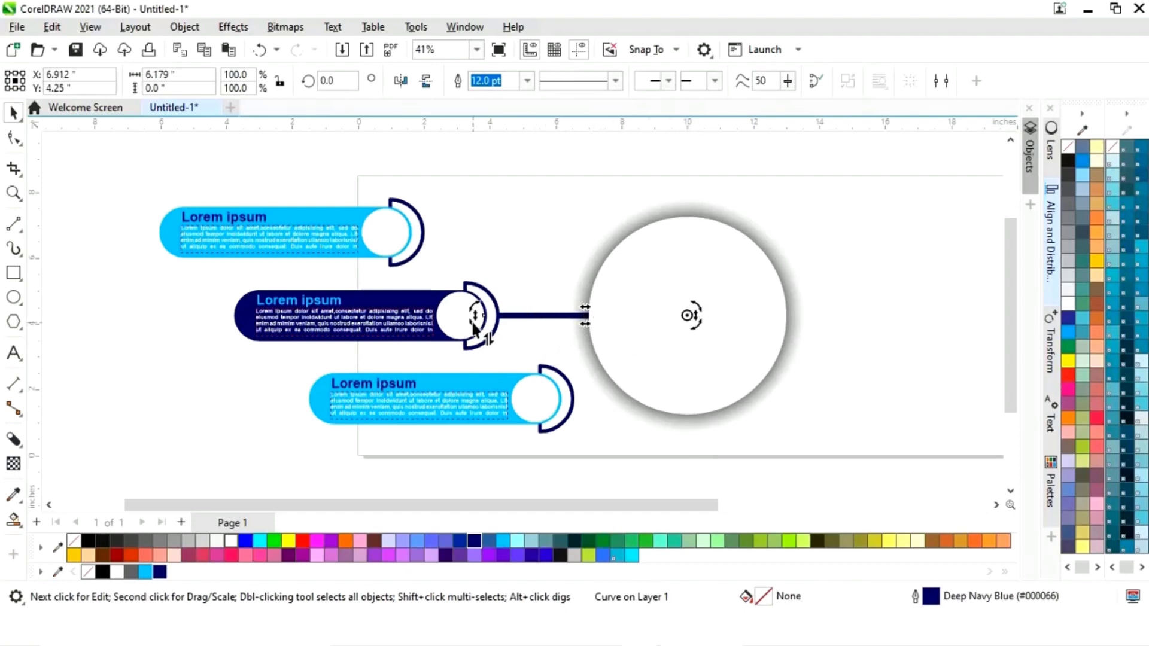
key("ctrl+z")
left_click_drag(475, 315, 409, 238)
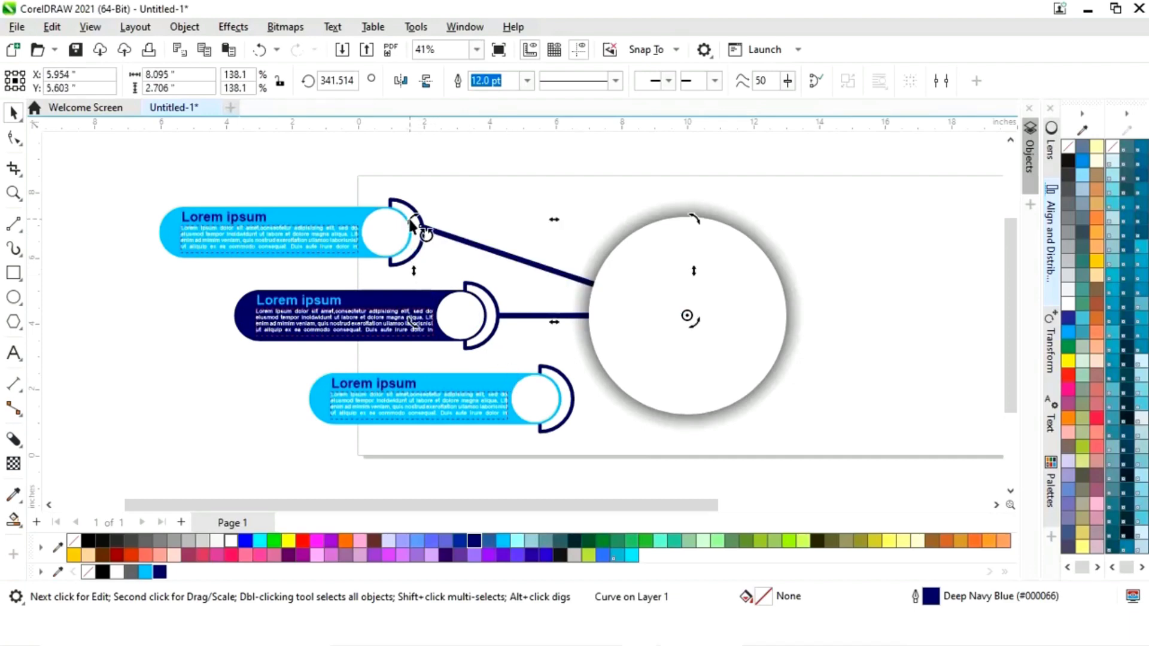
left_click_drag(411, 222, 555, 402)
left_click(629, 437)
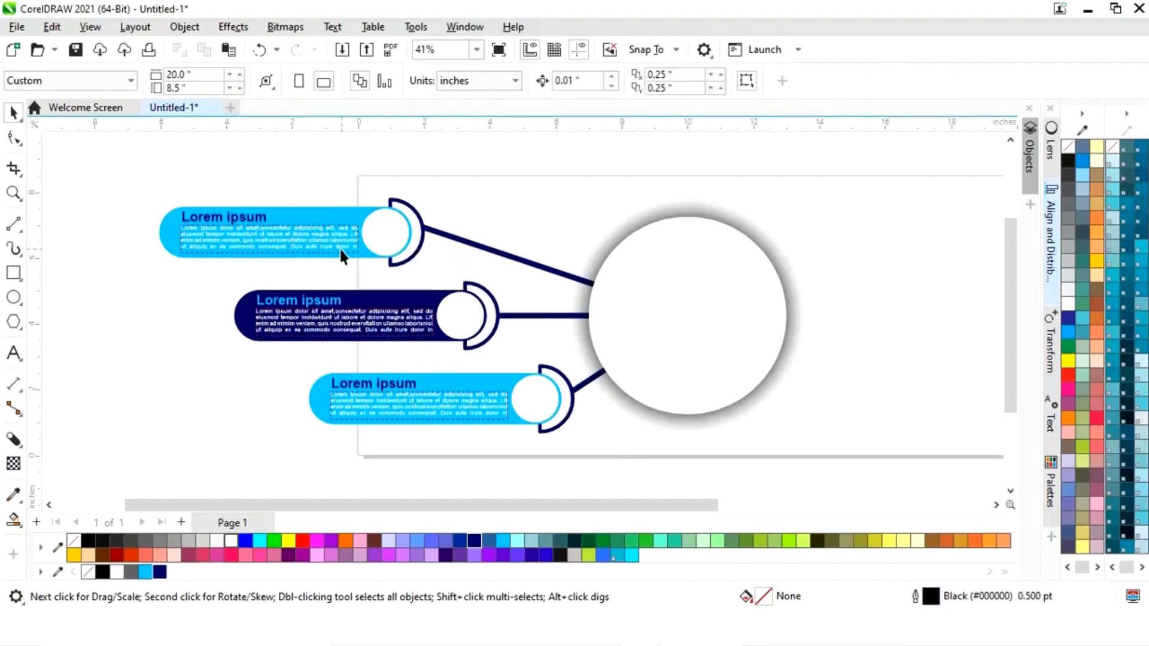
Step: Send the grouped circle and shadow to the back, behind the connector lines
left_click_drag(644, 511, 726, 511)
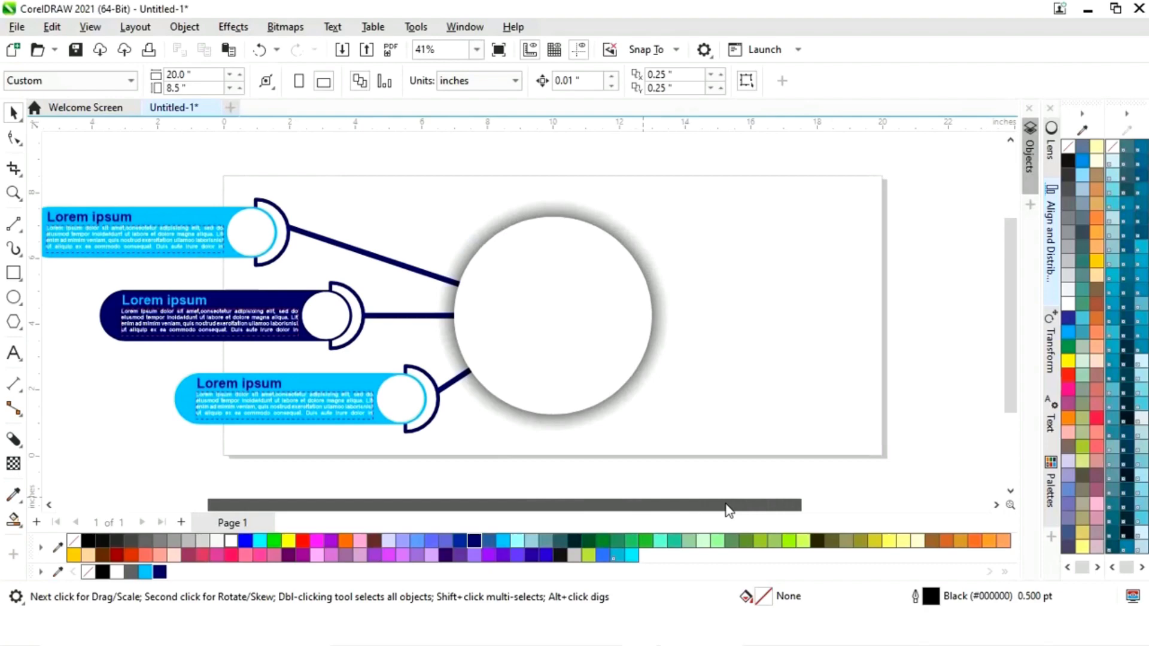
left_click(603, 347)
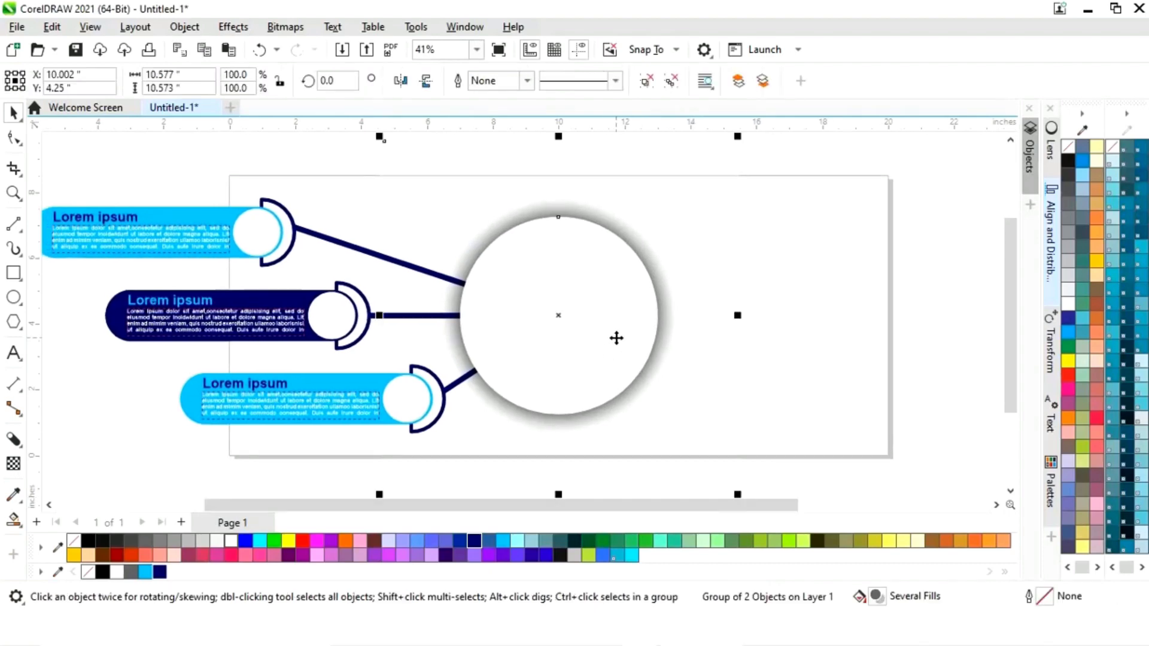
key("shift+Page_Down")
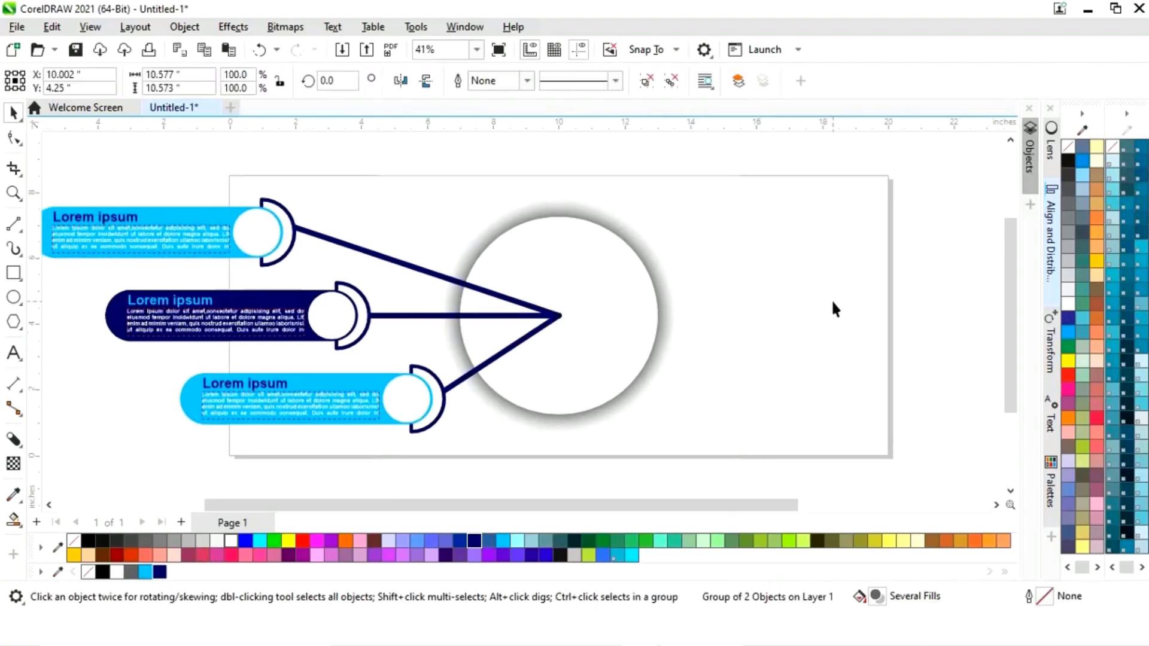
left_click(833, 303)
Step: Group the label set with the three connector lines
scroll(475, 303, "left", 3)
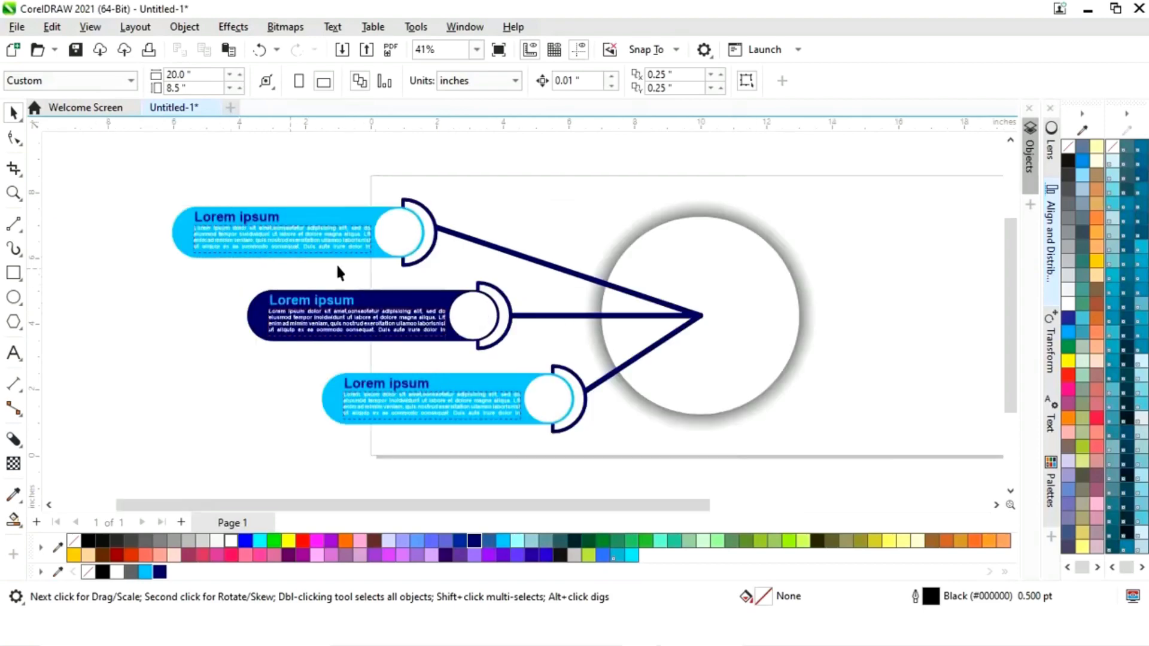
left_click(362, 242)
left_click(599, 287, "shift")
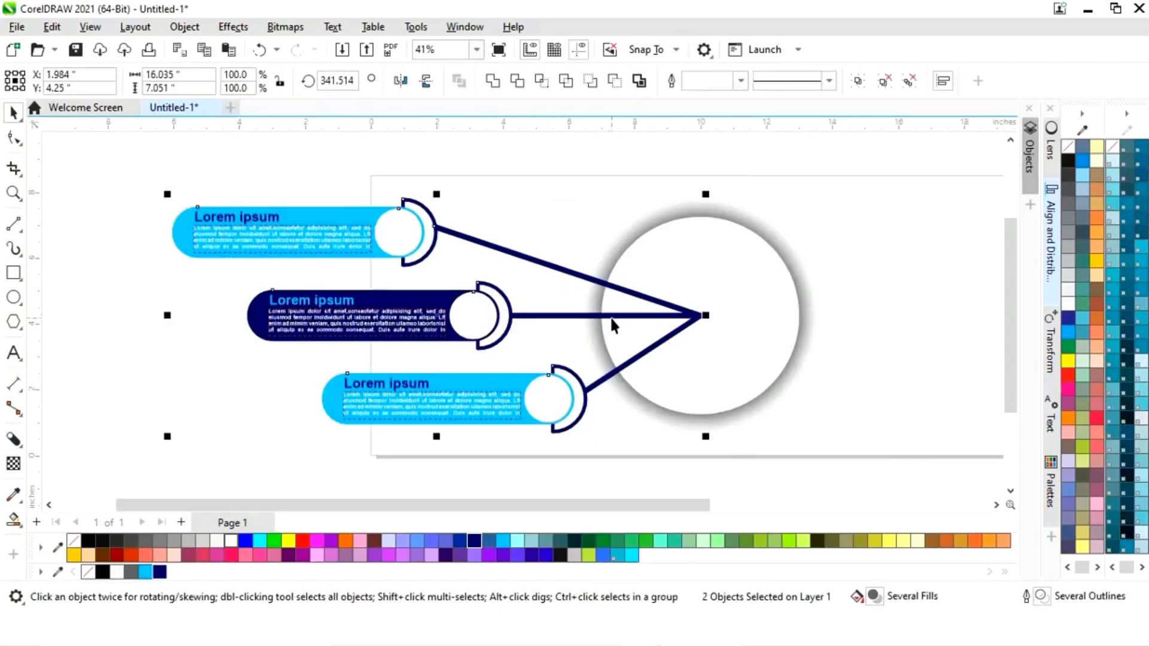
left_click(619, 316, "shift")
left_click(608, 378, "shift")
right_click(624, 316)
left_click(677, 213)
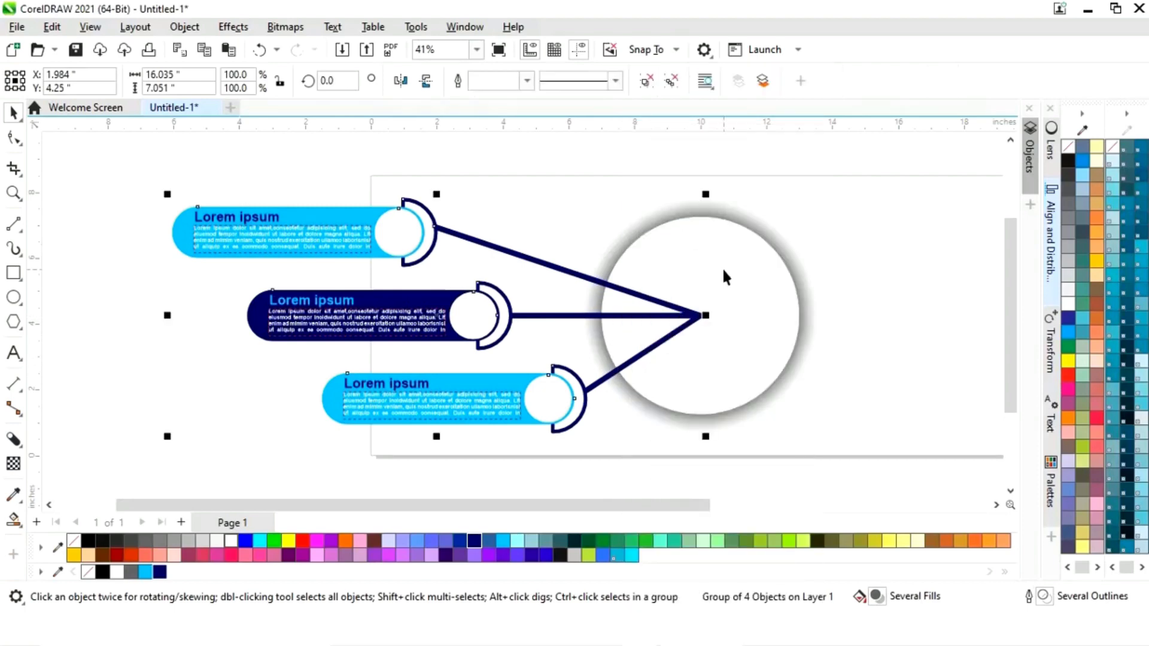
left_click(853, 323)
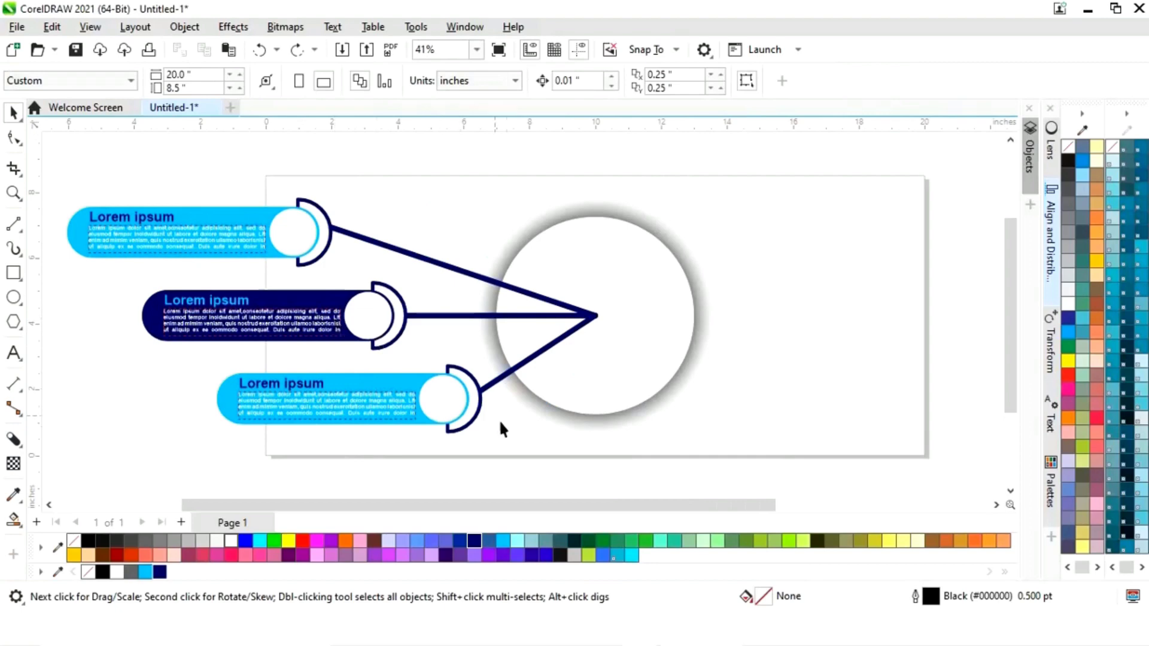
left_click_drag(547, 505, 604, 506)
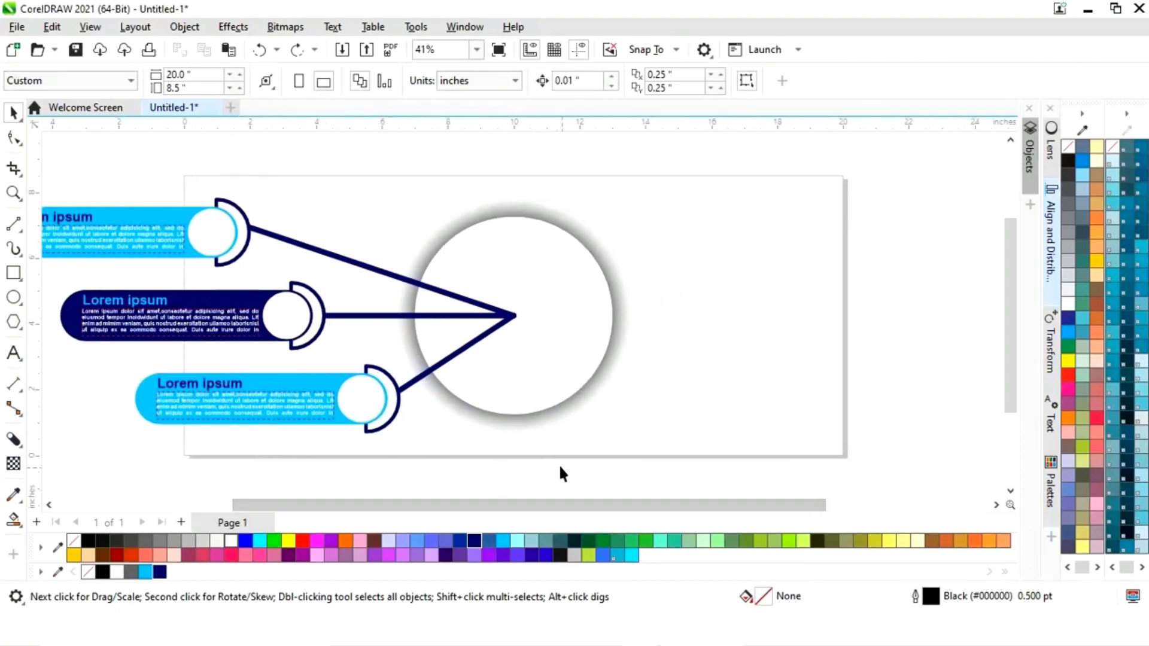
Step: Duplicate the label and connector group to the right, mirror the copy horizontally, and line up its connectors at the circle's centre
scroll(552, 461, "left", 3)
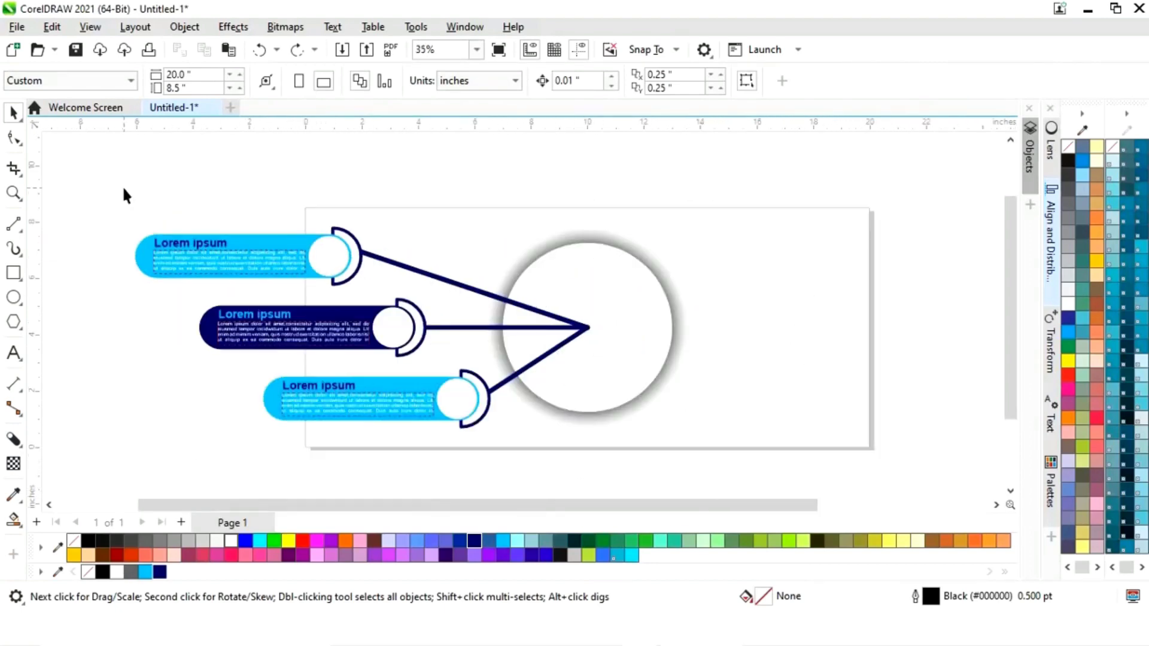
left_click_drag(519, 404, 613, 453)
left_click_drag(387, 337, 831, 341)
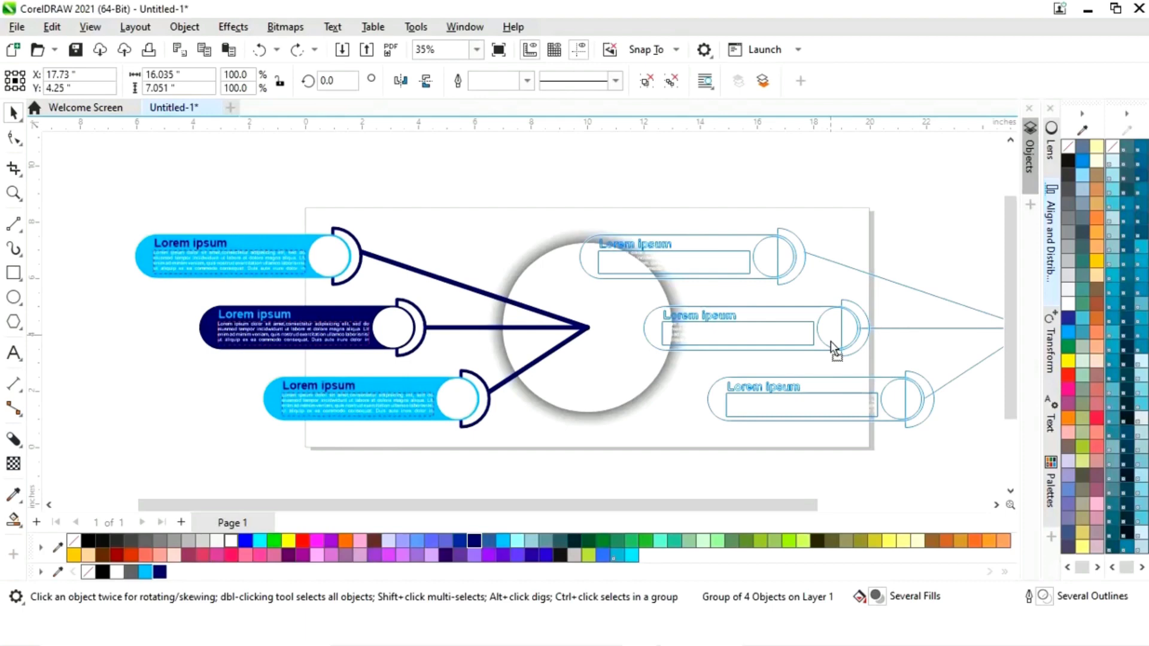
left_click(401, 80)
left_click_drag(731, 505, 802, 507)
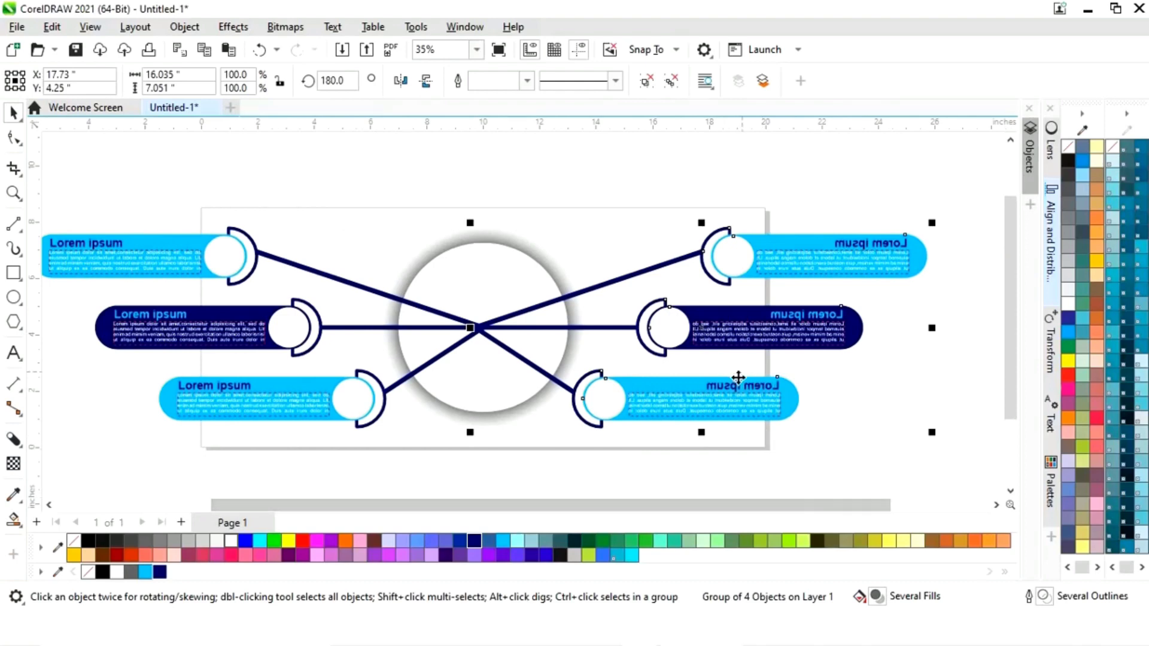
mouse_move(731, 331)
left_mouse_down()
mouse_move(744, 334)
mouse_move(719, 332)
left_mouse_up()
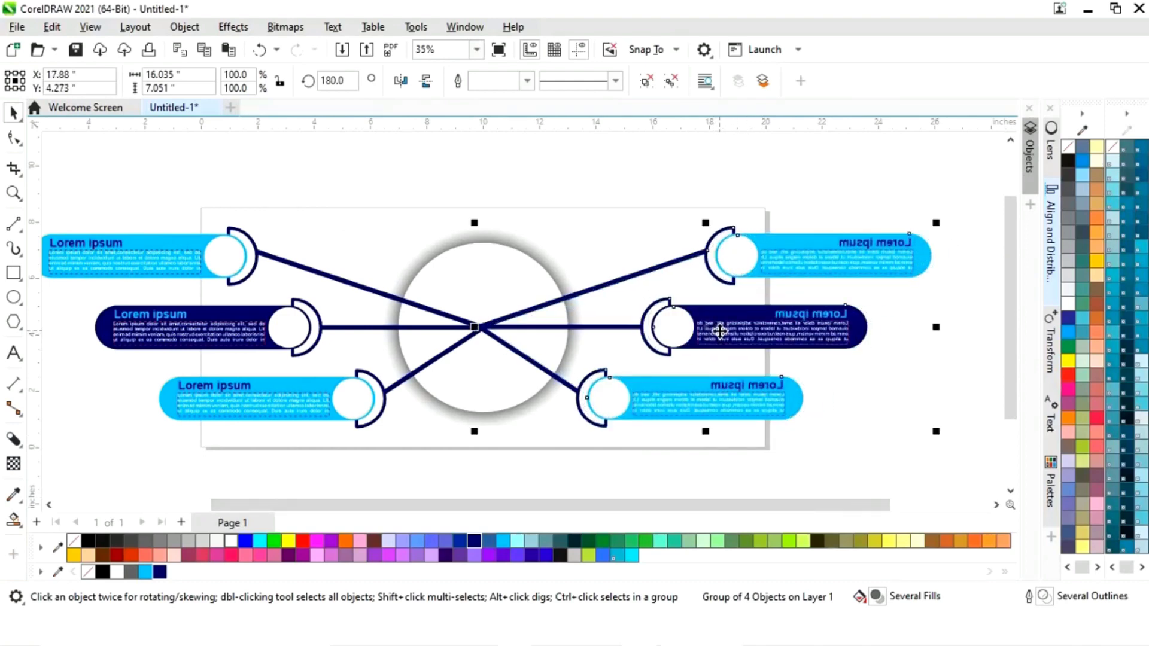
left_click(867, 453)
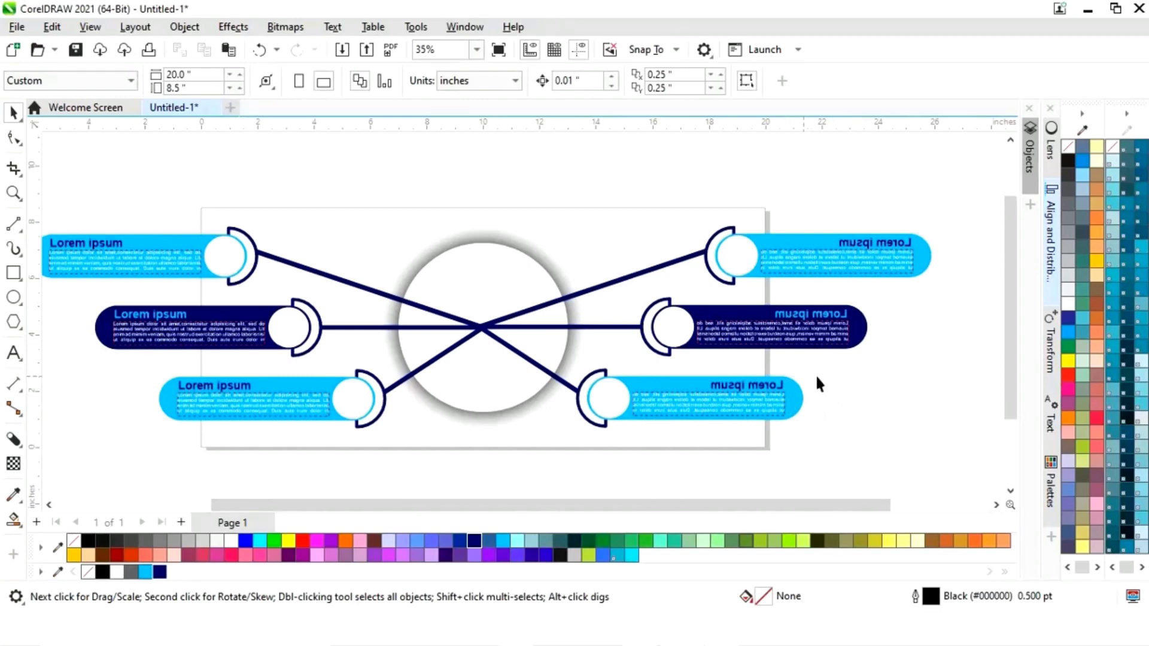
Step: Ungroup all objects in the mirrored label group right of the central circle
left_click(789, 396)
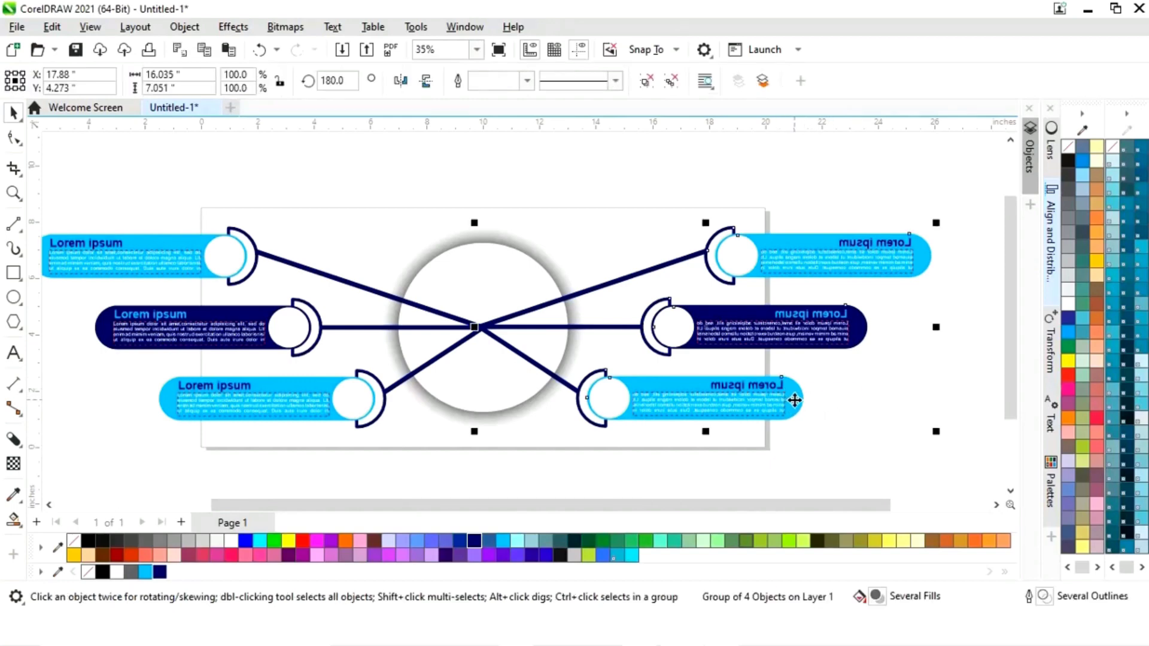
right_click(792, 399)
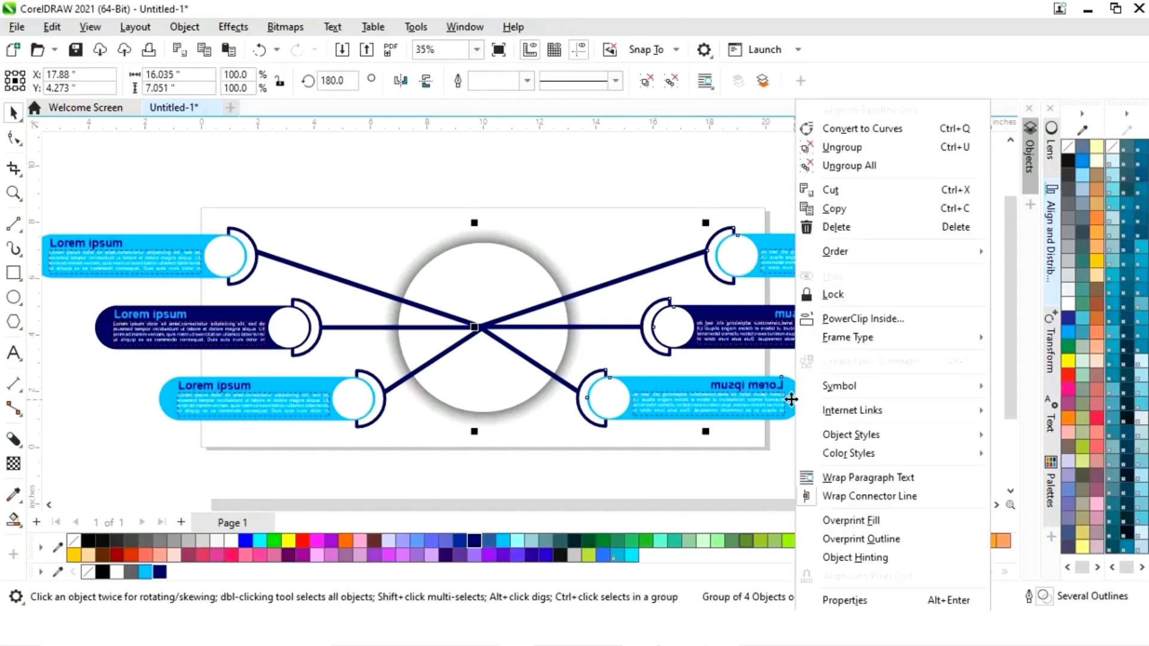
left_click(865, 167)
left_click(816, 469)
Step: Mirror the headings and paragraph texts of the three right-hand labels horizontally so they read correctly
left_click(773, 409)
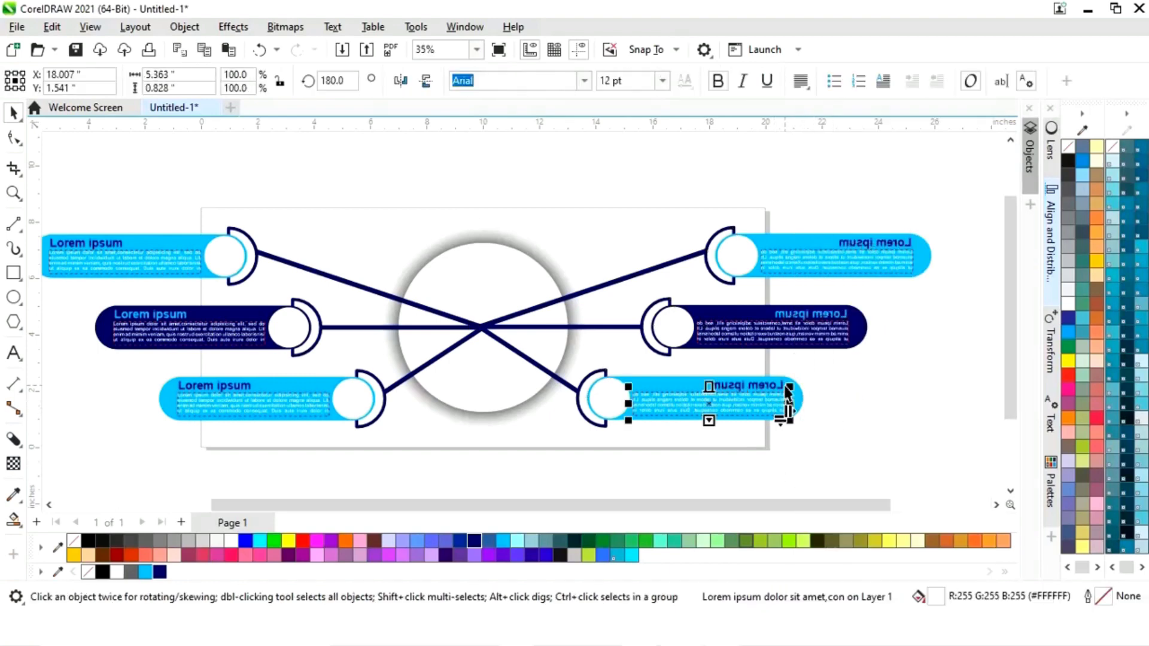
left_click(781, 387, "shift")
left_click(836, 325, "shift")
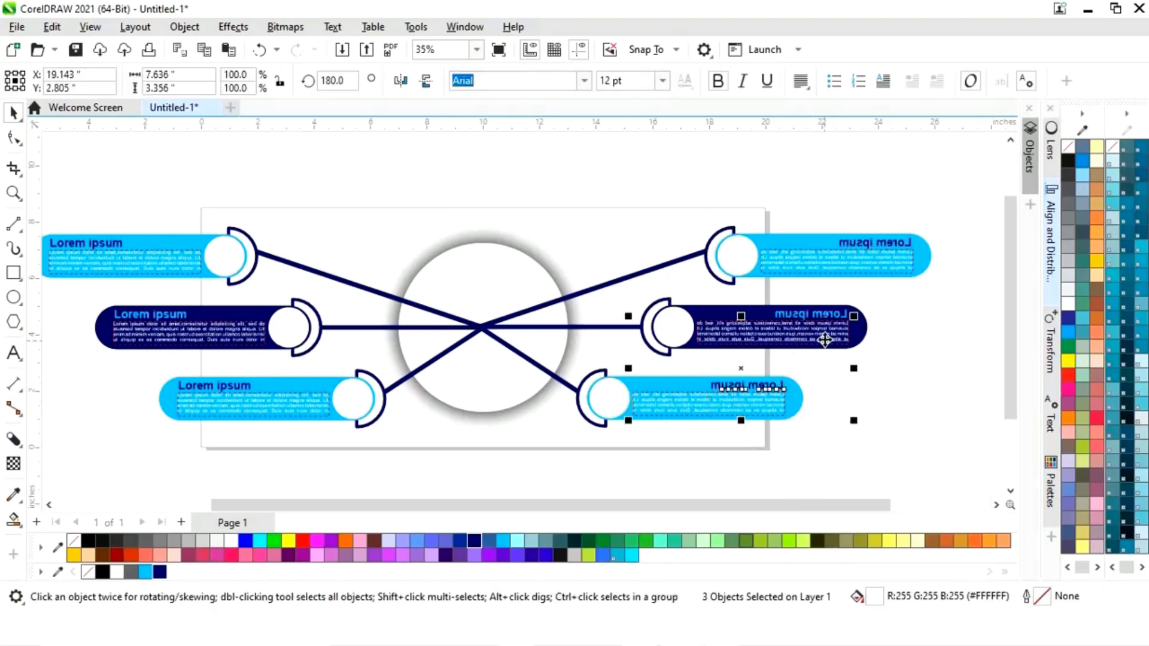
left_click(831, 326, "shift")
left_click(875, 260, "shift")
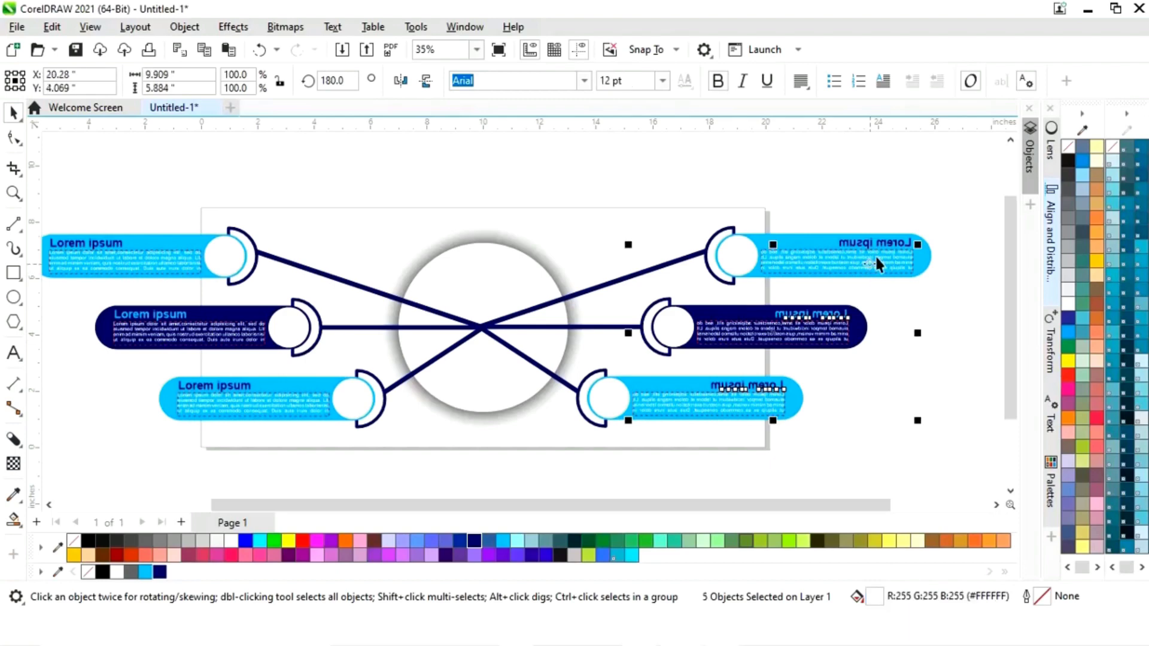
left_click(892, 247, "shift")
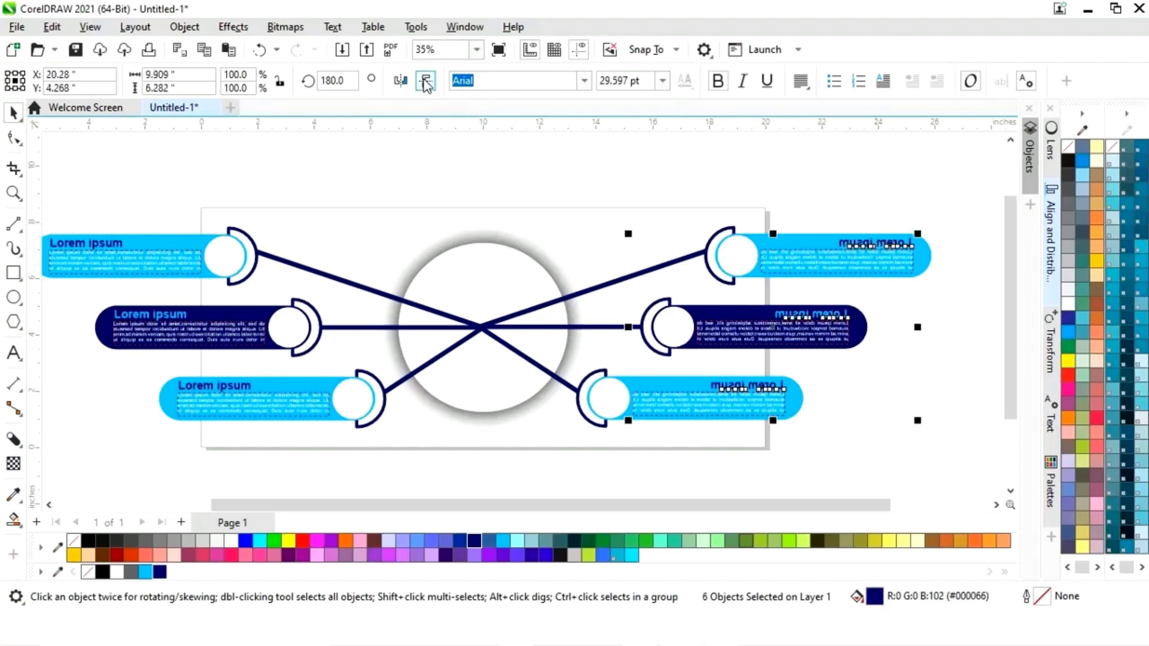
left_click(402, 82)
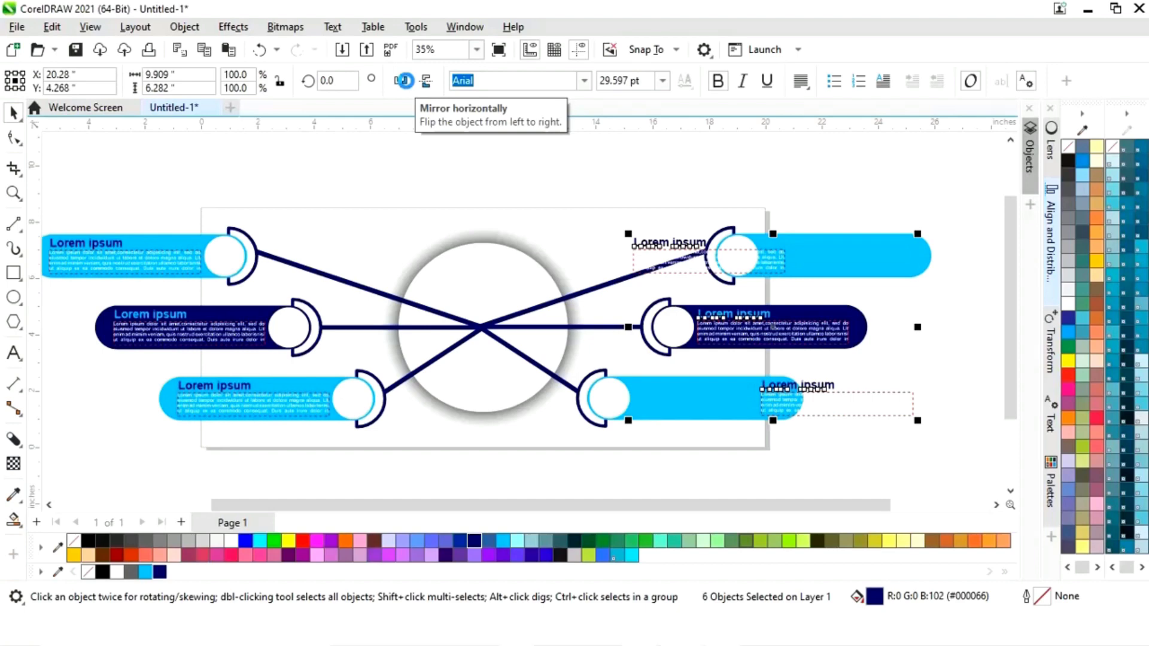
left_click(648, 149)
Step: Move the upper right label's heading and paragraph text onto its light blue bar, right of the small circle
left_click(695, 246)
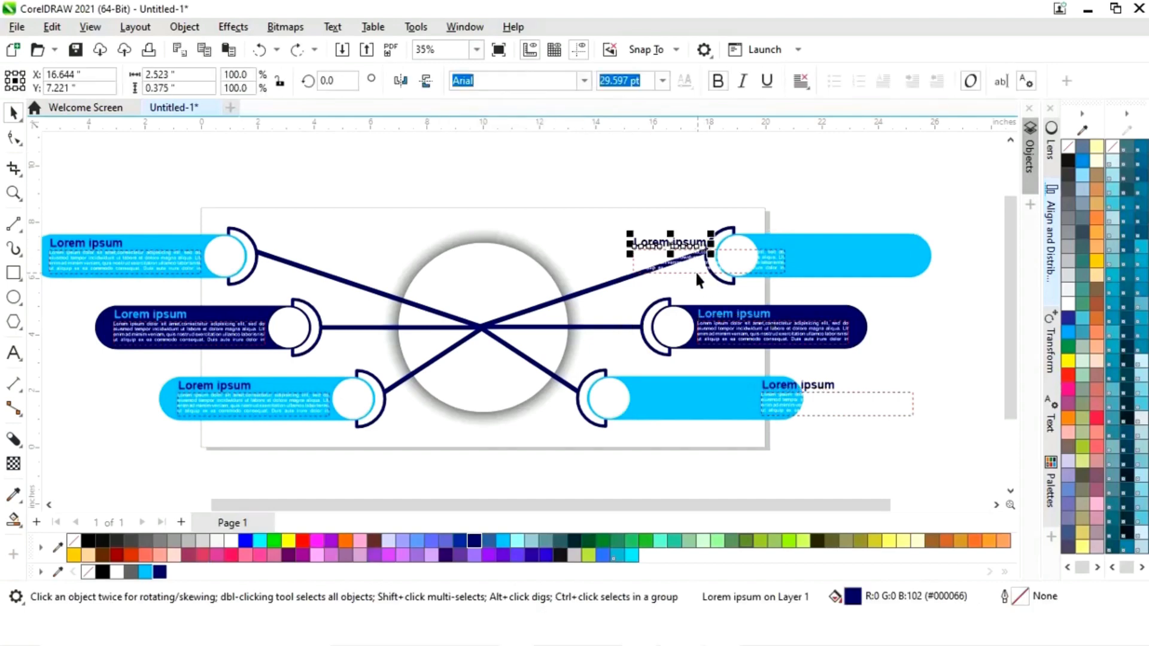
left_click(695, 263, "shift")
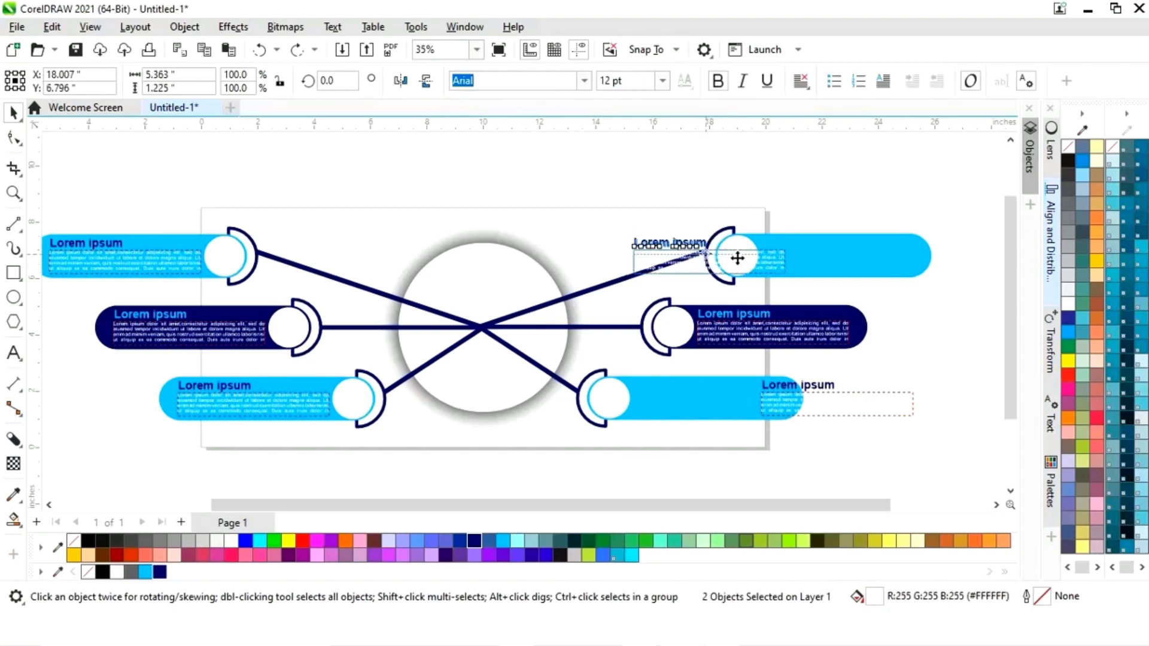
left_click_drag(738, 258, 834, 252)
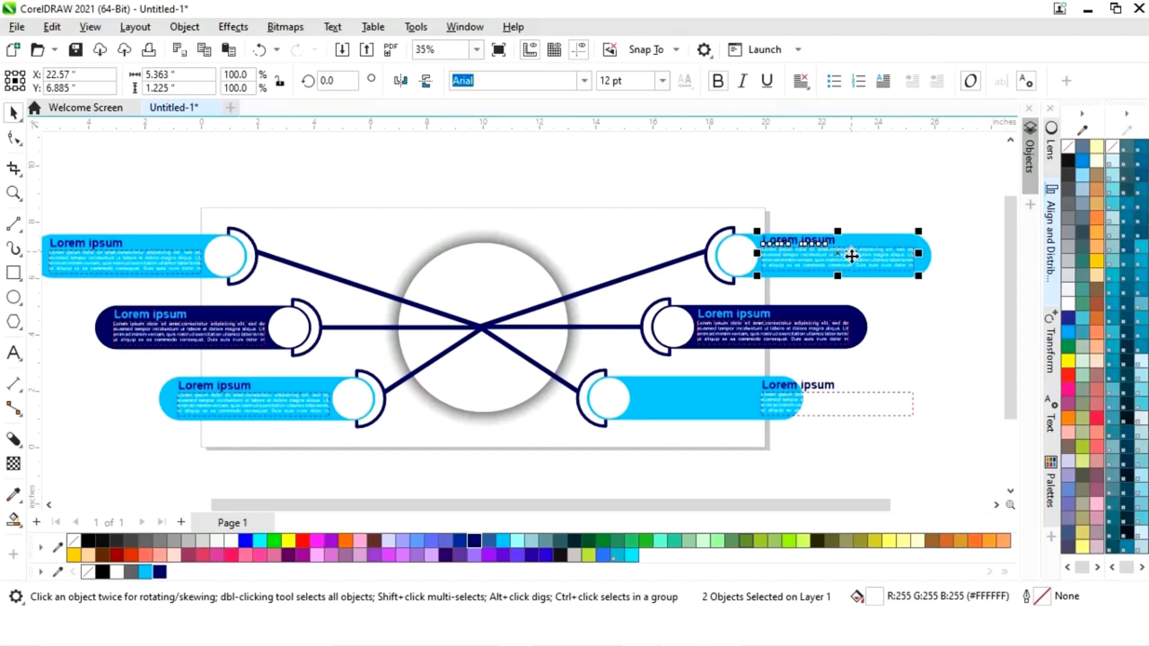
left_click(904, 327)
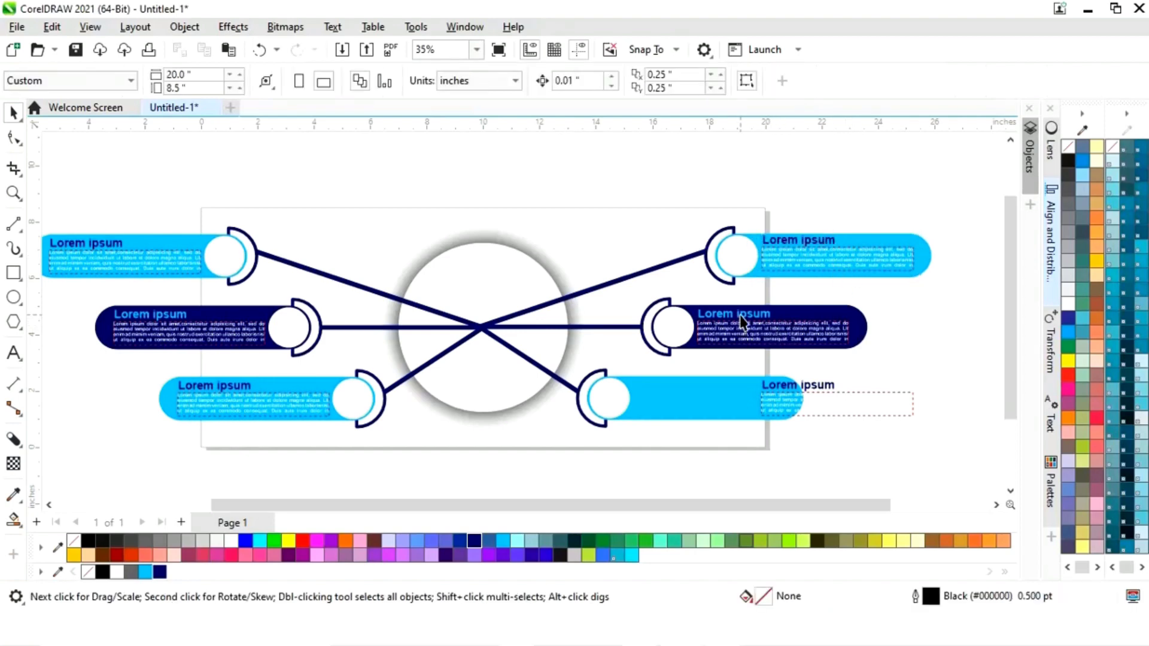
Step: Move the lower right label's heading and paragraph text onto its light blue bar, right of the small circle
left_click(823, 383)
left_click(839, 407, "shift")
left_click_drag(839, 407, 716, 402)
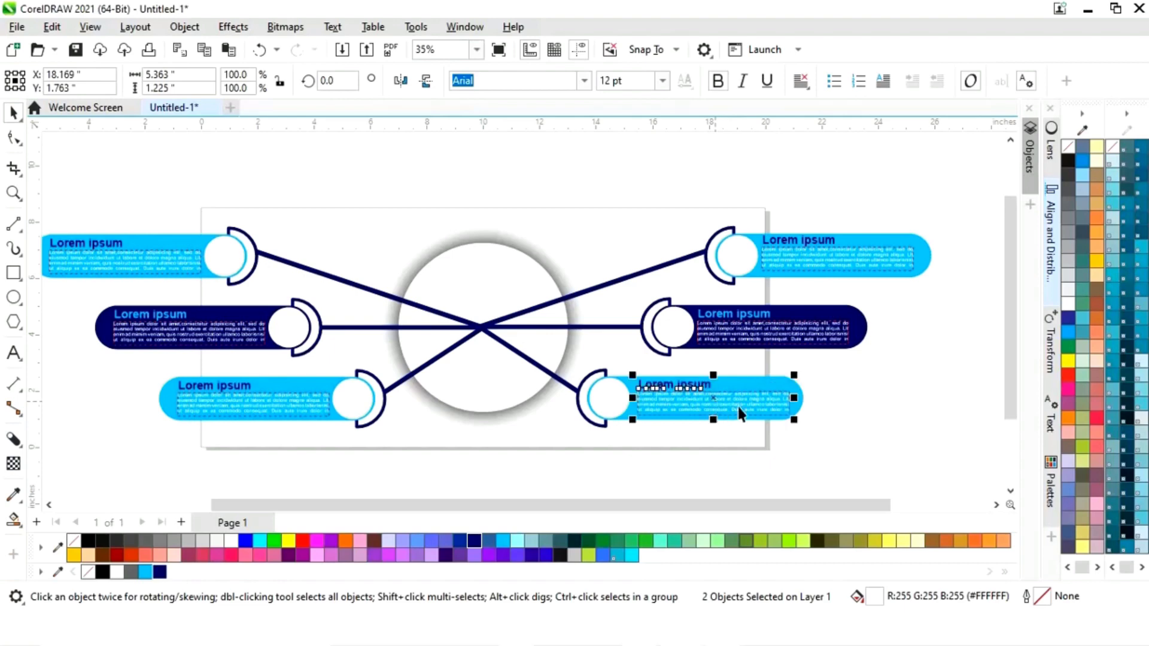
left_click(871, 413)
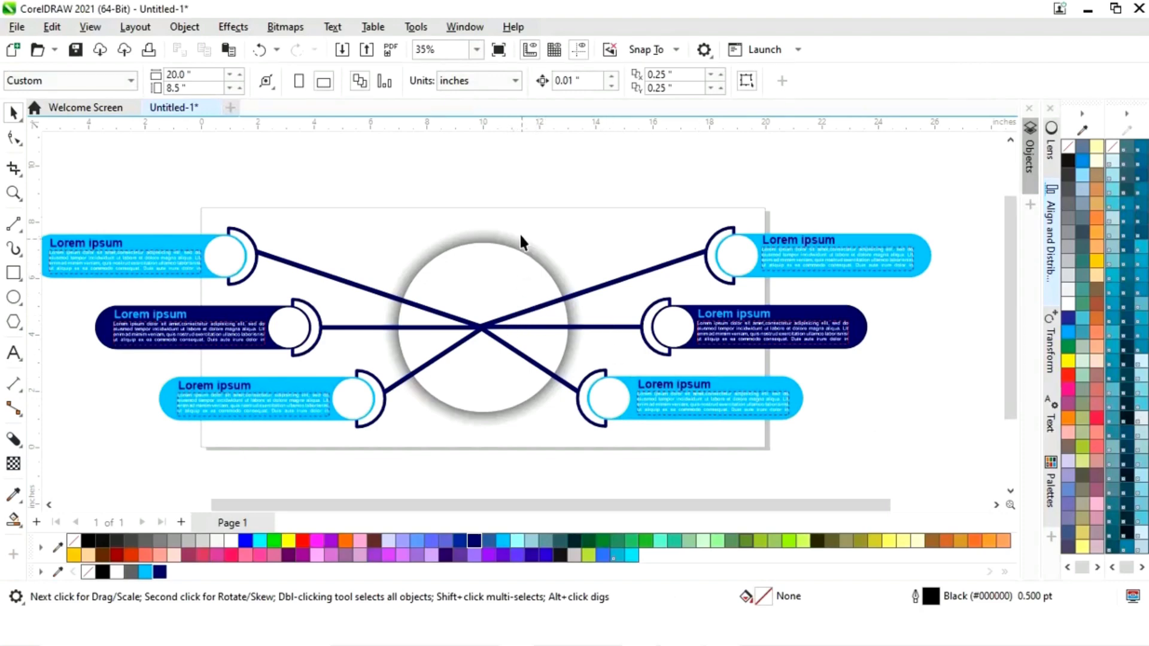
Step: Add a concentric, smaller duplicate of the circle and shadow group in front of the connector lines, about 9.78 inches across
left_click(522, 282)
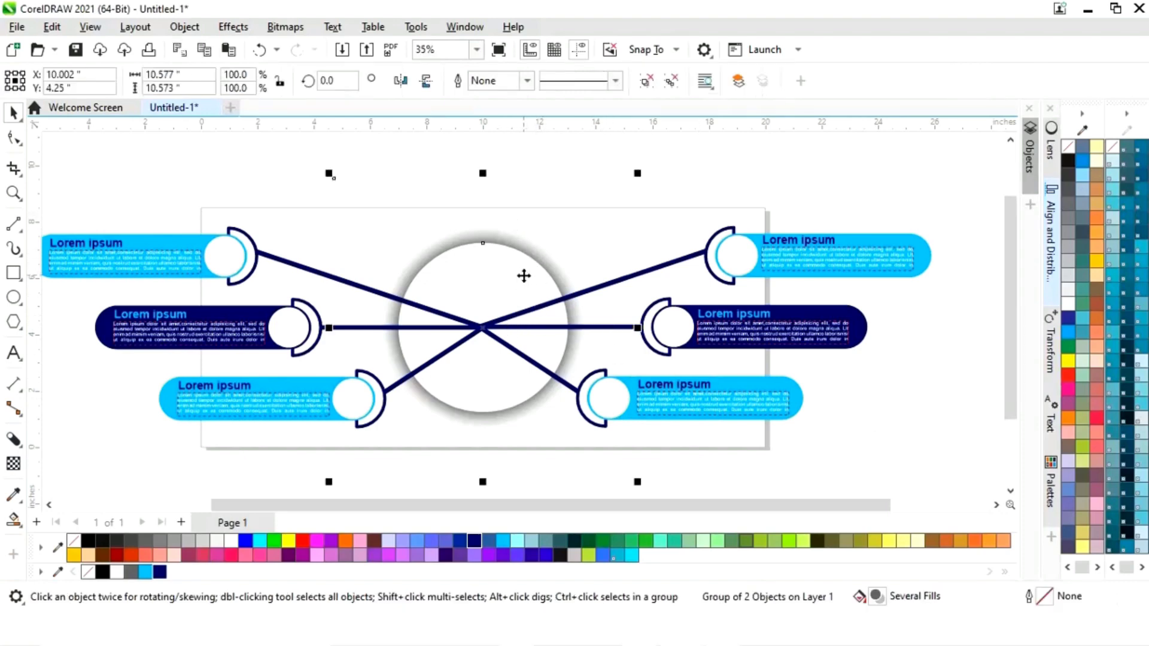
left_click_drag(638, 175, 608, 192)
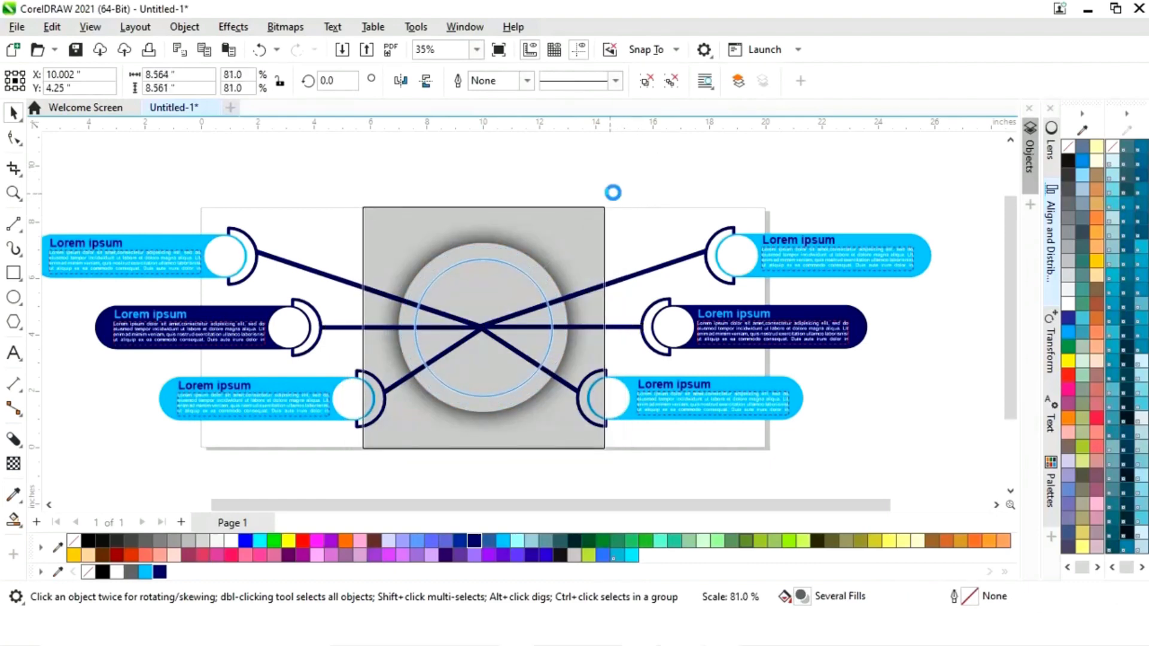
left_click(723, 161)
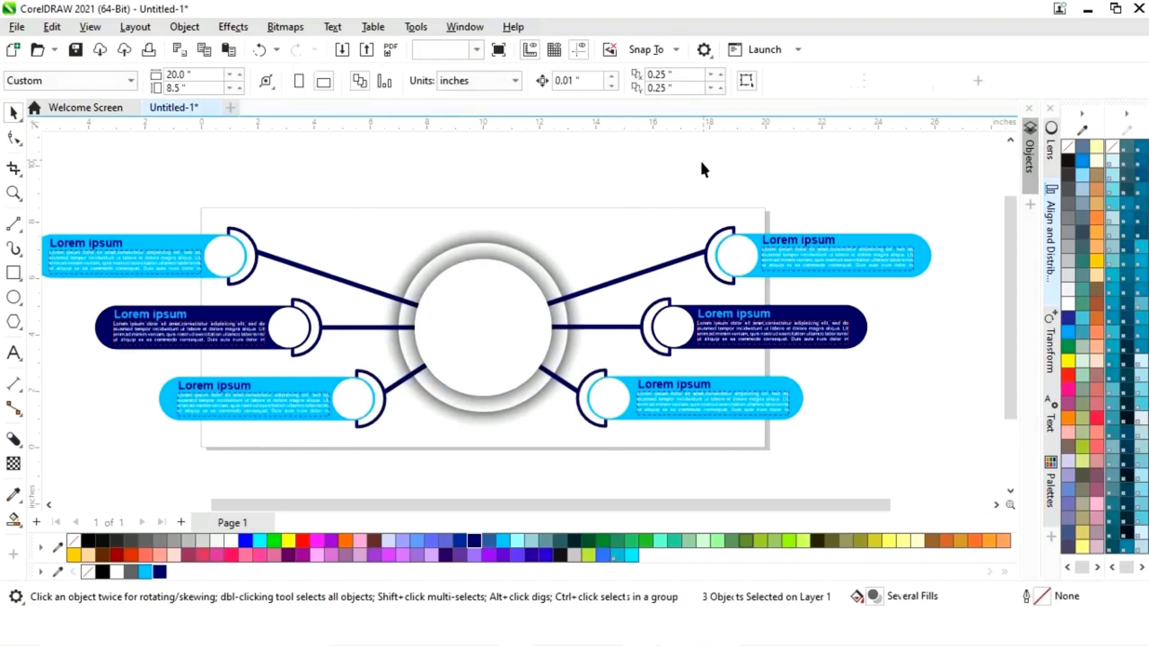
left_click(485, 323)
left_click(565, 268)
left_click_drag(621, 190, 653, 187)
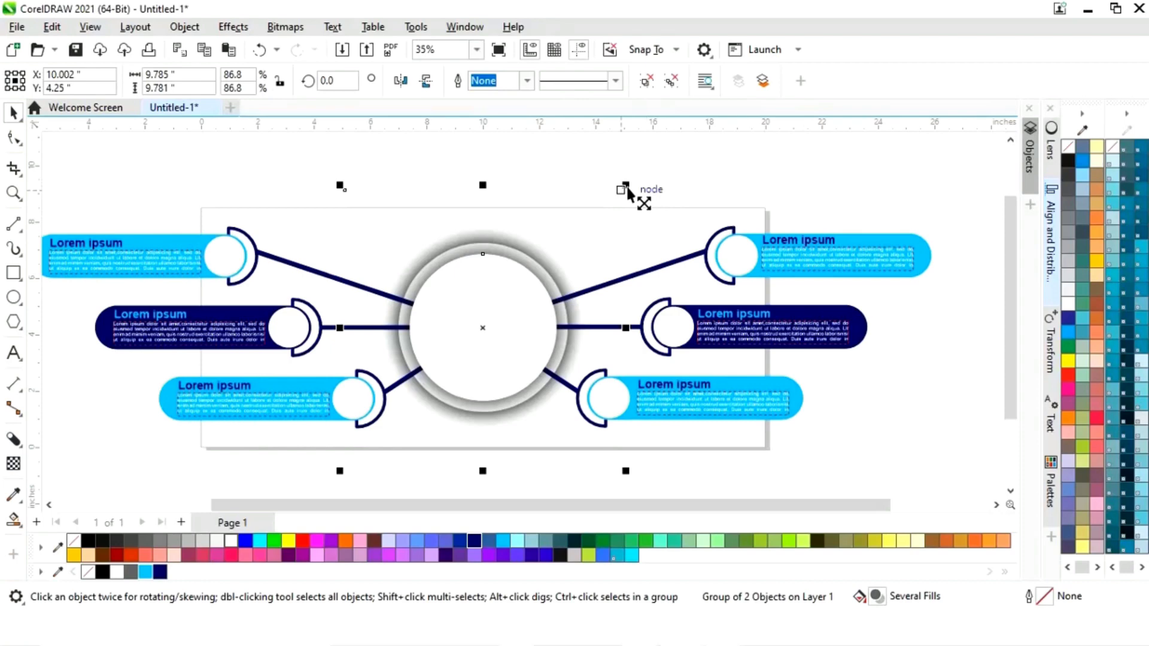
left_click(788, 171)
Step: Ungroup all objects in the smaller circle and shadow group
left_click(506, 329)
right_click(508, 331)
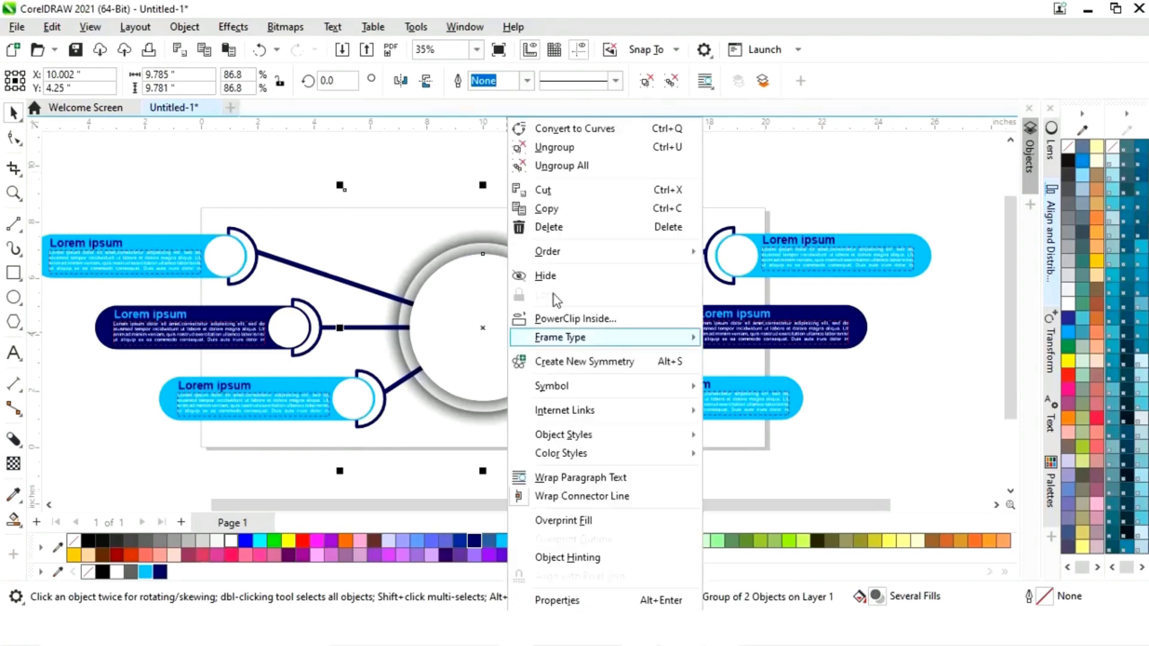
left_click(591, 167)
left_click(792, 160)
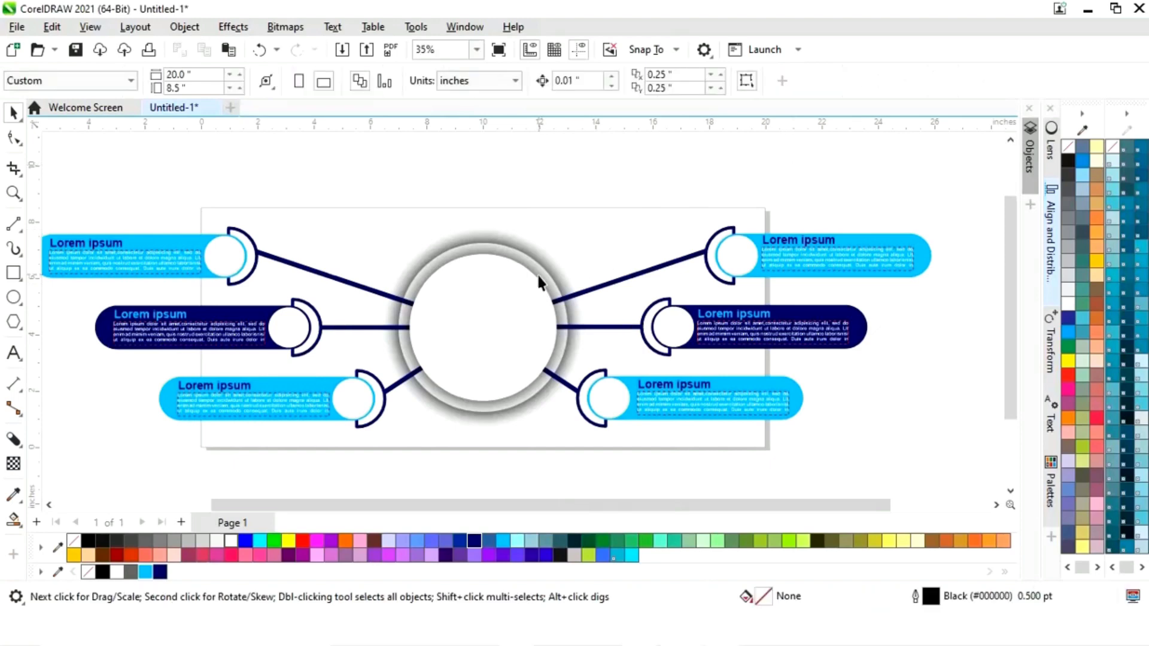
Step: Move the inner white circle aside and shrink its black shadow circle concentrically to about 4.79 inches
key("z")
left_click_drag(370, 199, 680, 450)
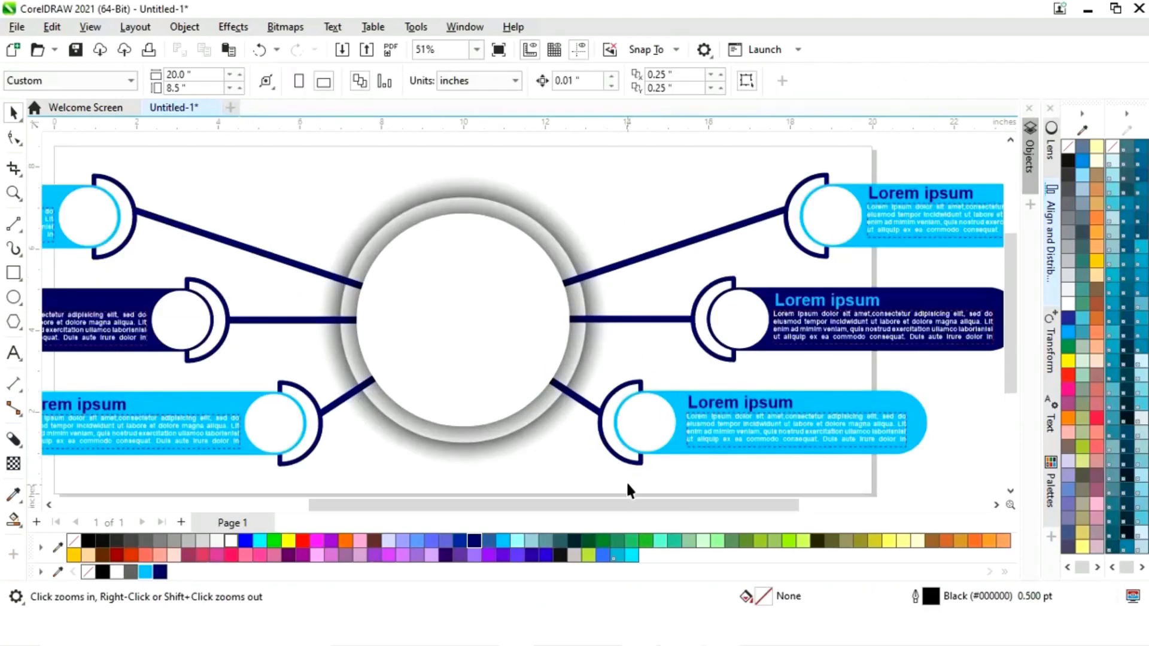
key("ctrl+z")
left_click(771, 189)
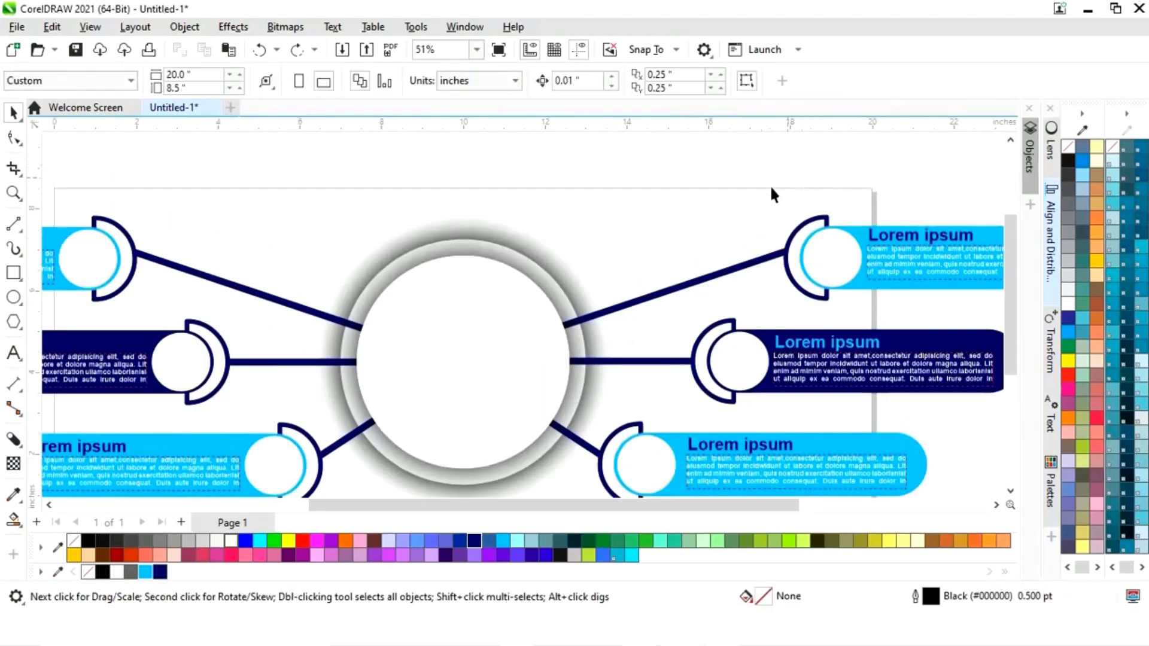
left_click(483, 315)
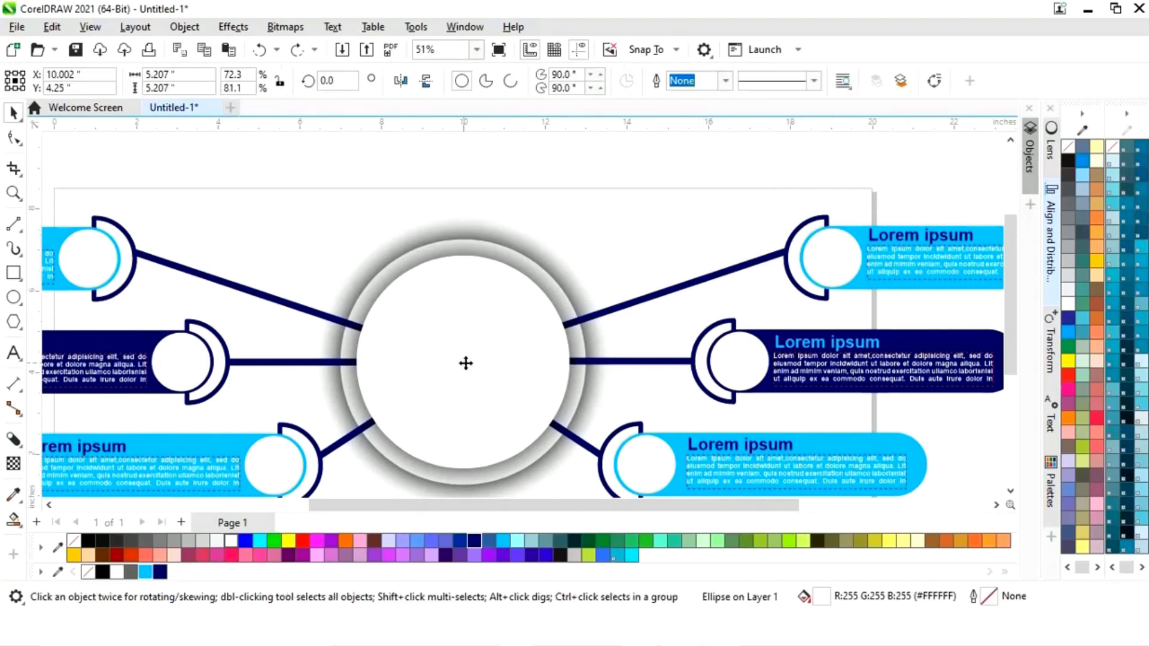
left_click_drag(674, 361, 675, 361)
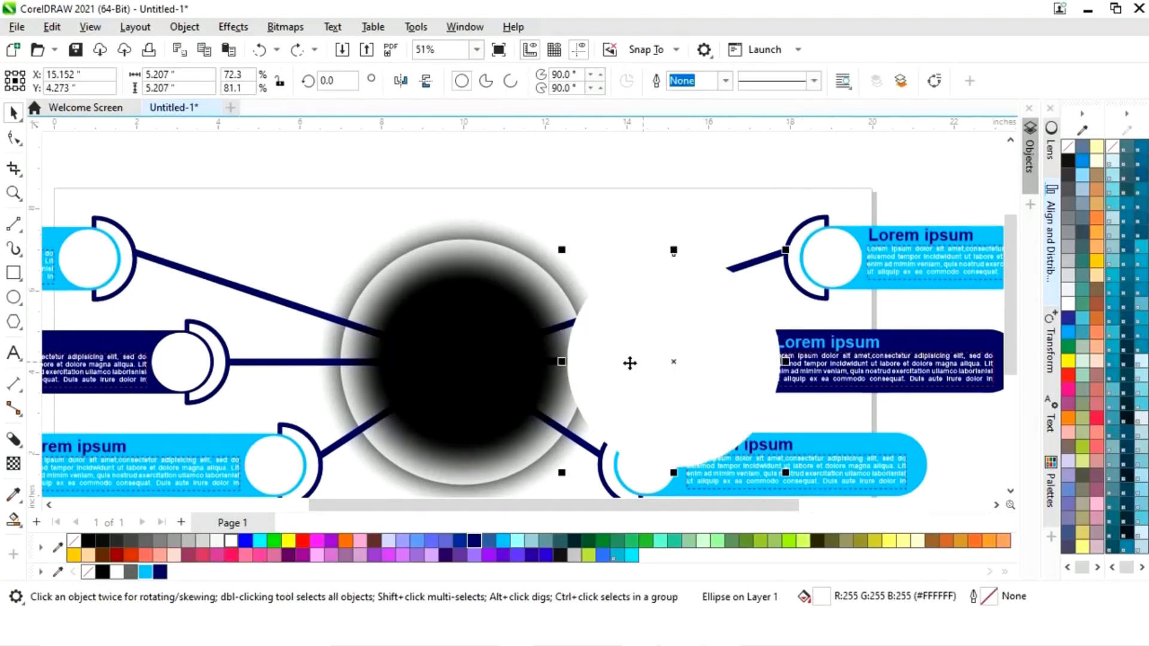
left_click(472, 358)
left_click_drag(576, 254, 566, 258)
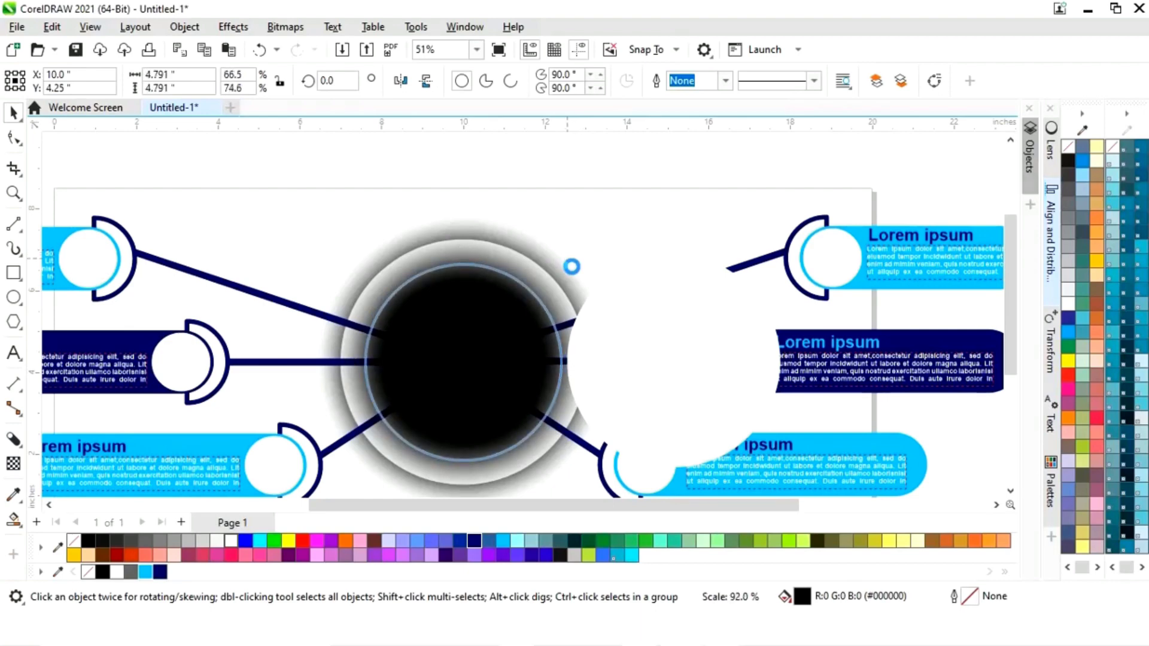
Step: Move the inner white circle back over its shadow and align its centre to the point X 10.0, Y 4.25 inches
left_click(670, 360)
left_click_drag(641, 353, 464, 365)
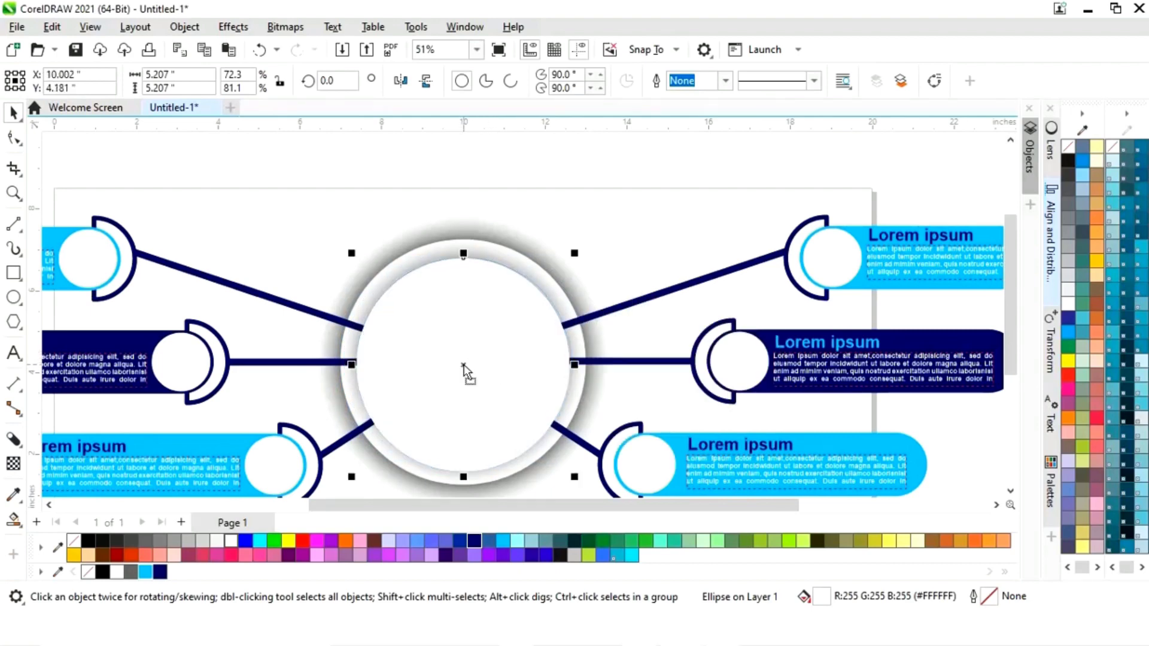
scroll(475, 366, "down", 1)
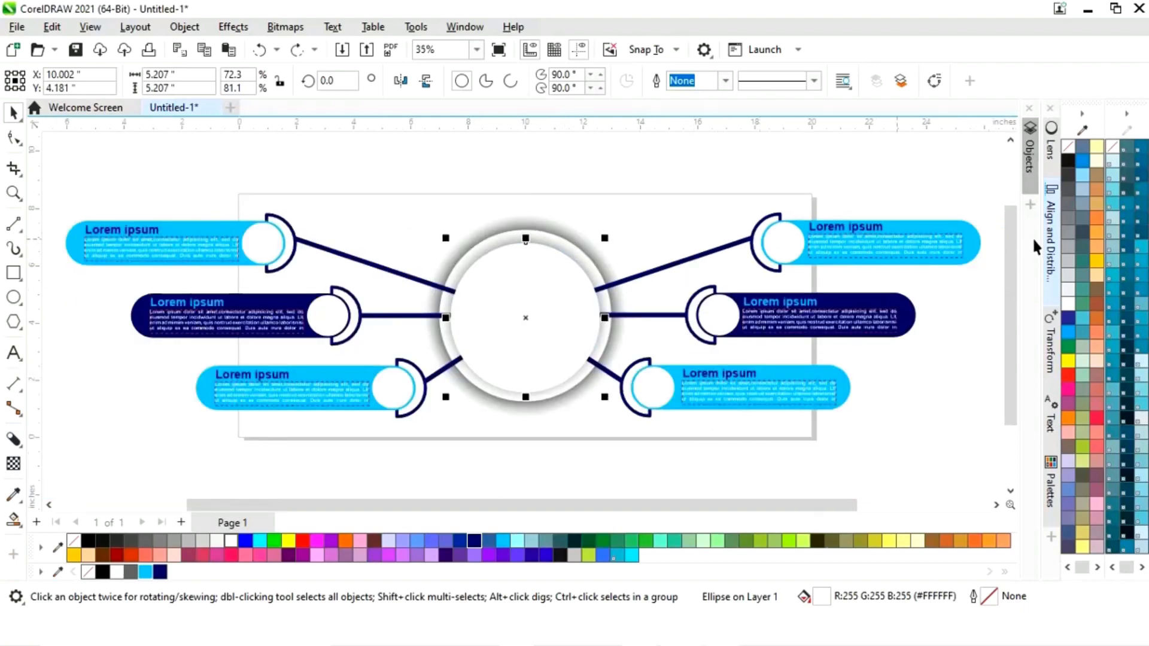
left_click(1052, 249)
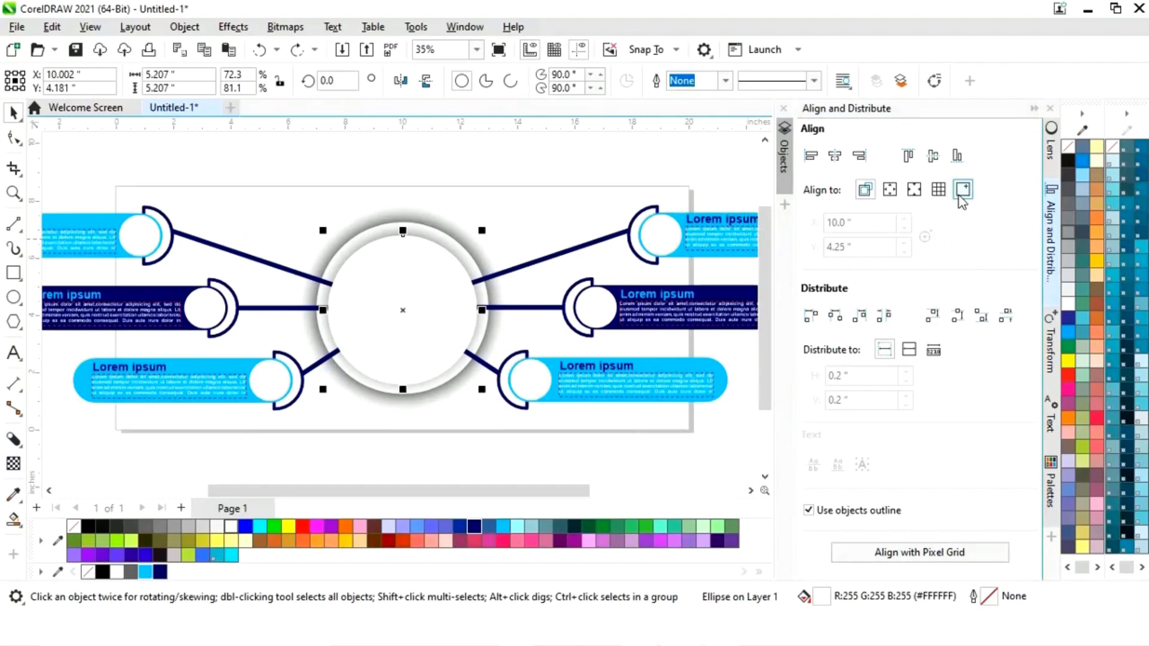
left_click(963, 190)
left_click(934, 158)
left_click(835, 155)
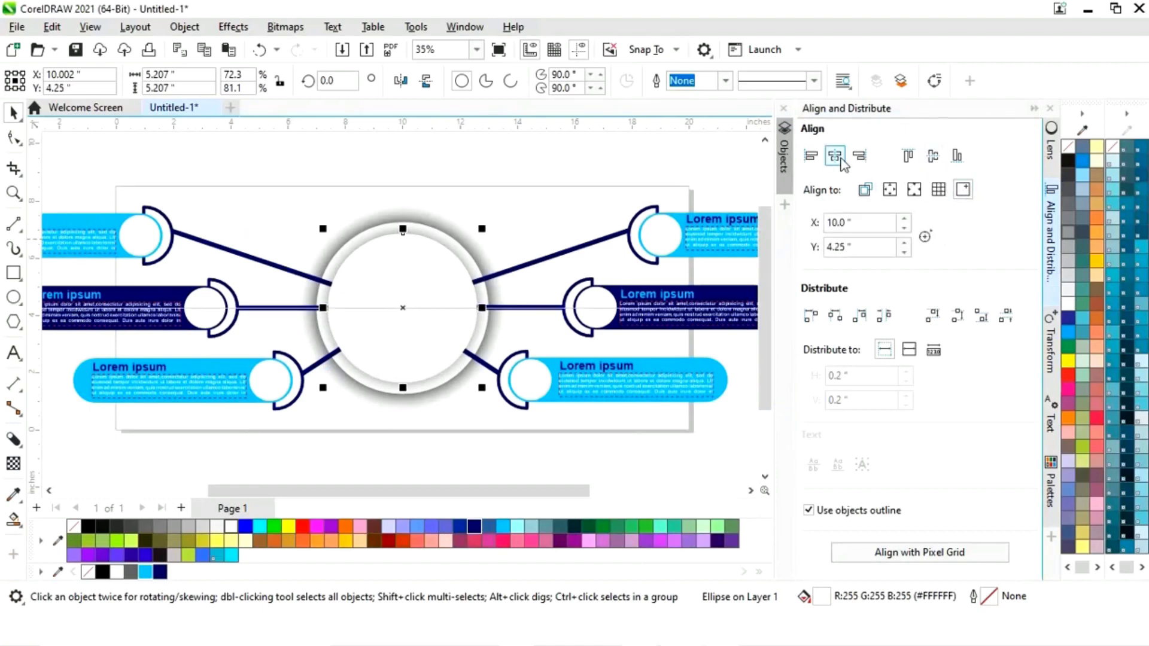
left_click(1034, 108)
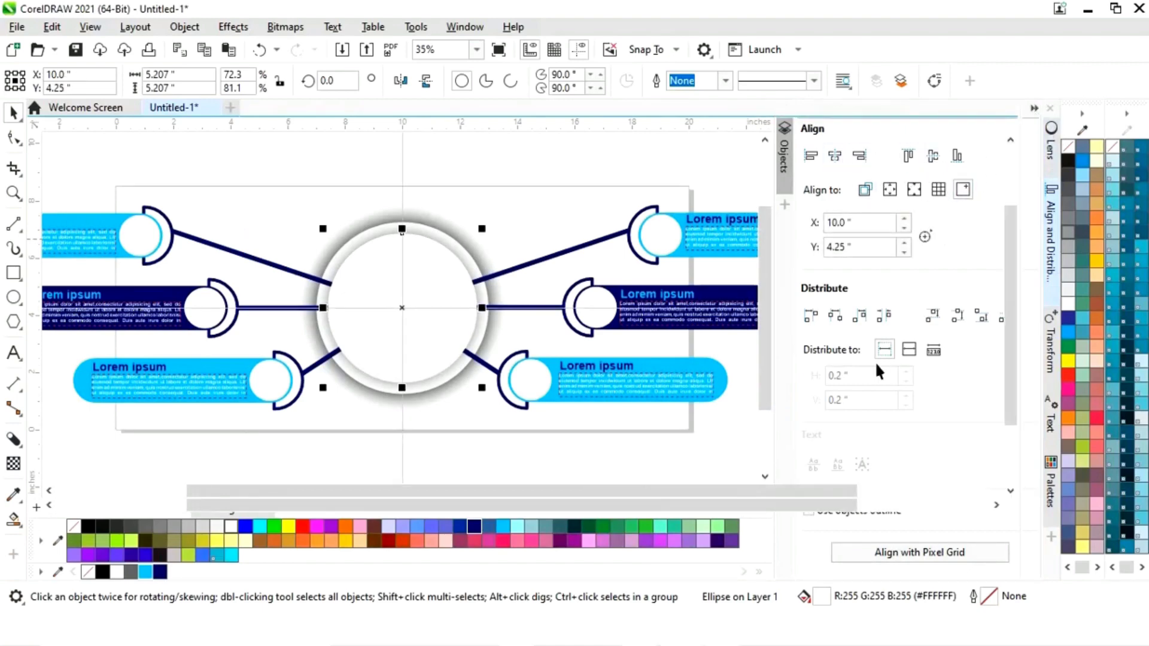
left_click(903, 401)
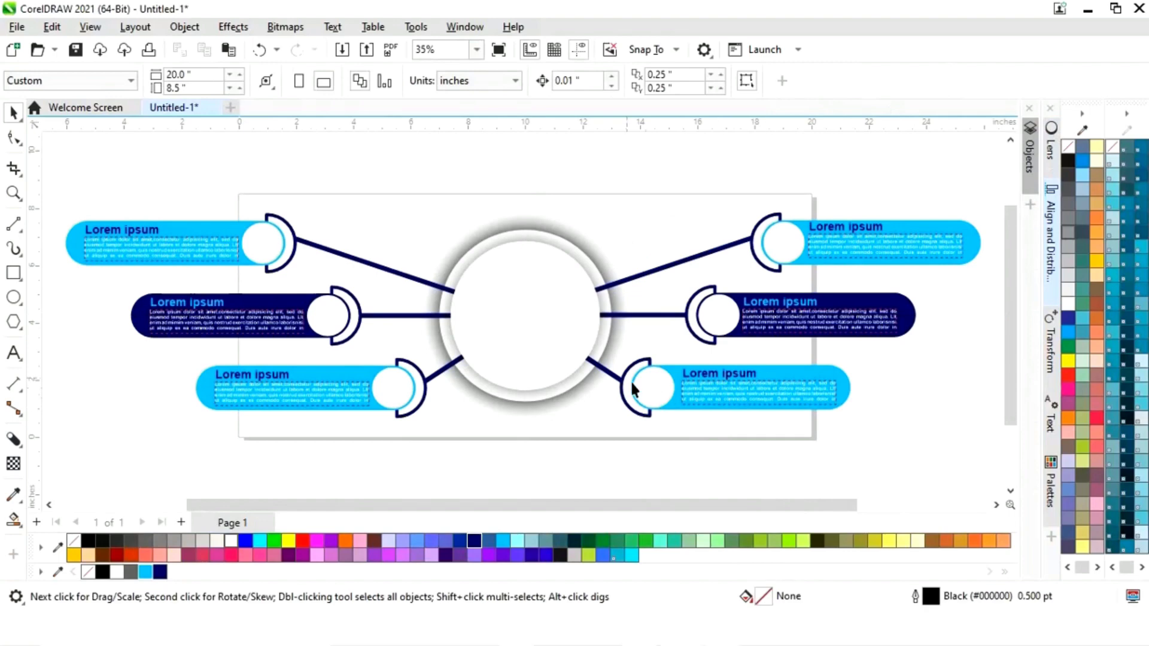
Step: Fill the inner white circle of the central element with Sky Blue (#00CCFF)
left_click(533, 323)
left_click(146, 572)
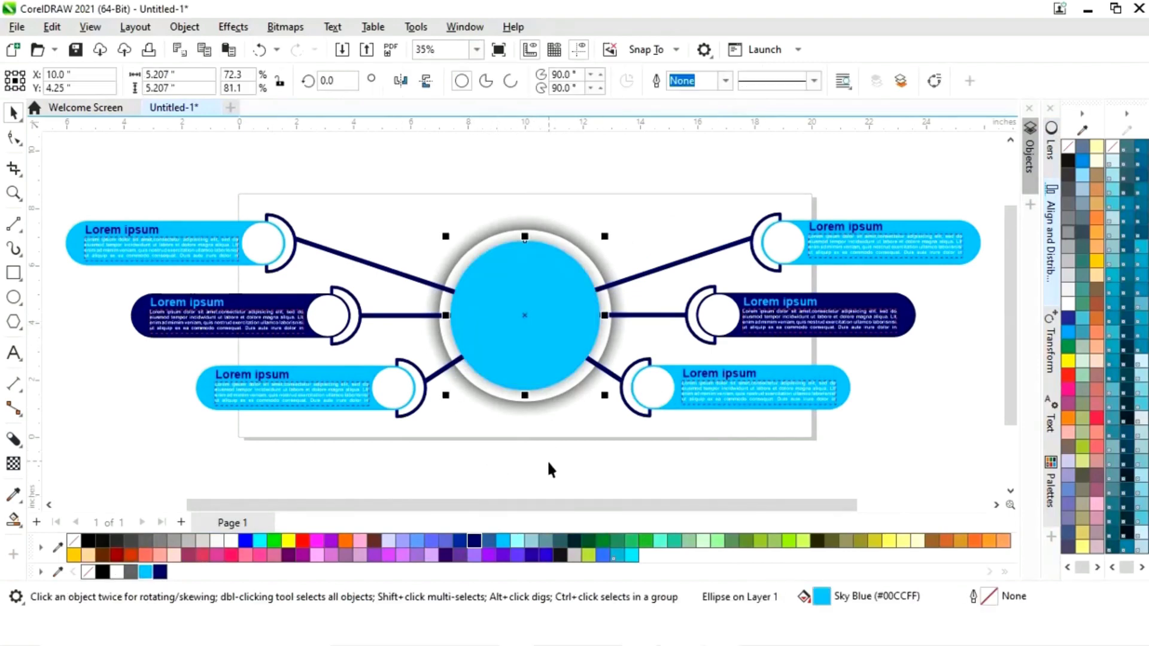
left_click(563, 470)
Step: Add a concentric, smaller duplicate of the circle and shadow group over the blue circle, about 9.19 inches across
left_click(482, 396)
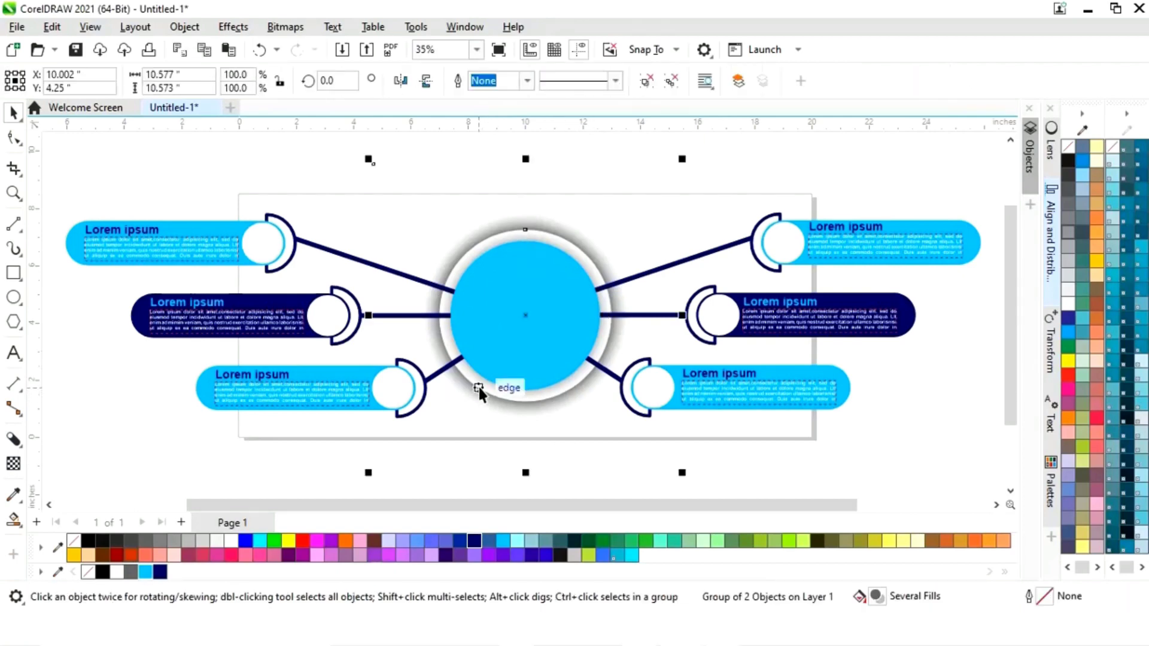
mouse_move(681, 472)
left_mouse_down()
mouse_move(645, 461)
mouse_move(694, 458)
left_mouse_up()
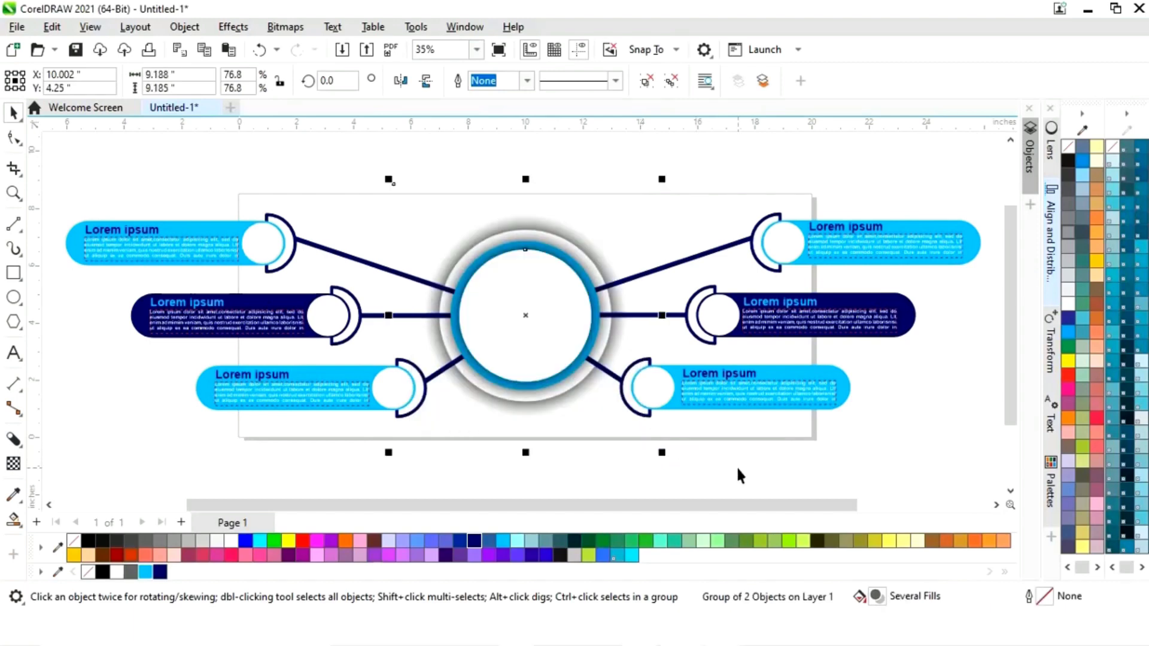
left_click(709, 457)
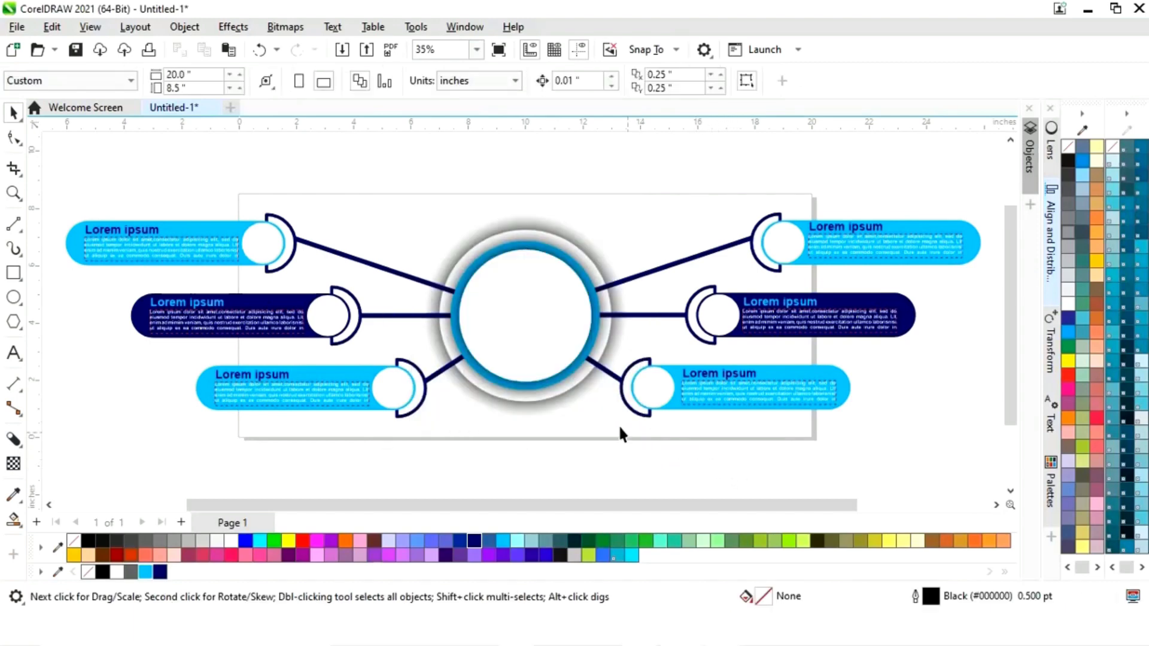
Step: Ungroup all objects in the circle and shadow group on top of the blue circle
left_click(535, 334)
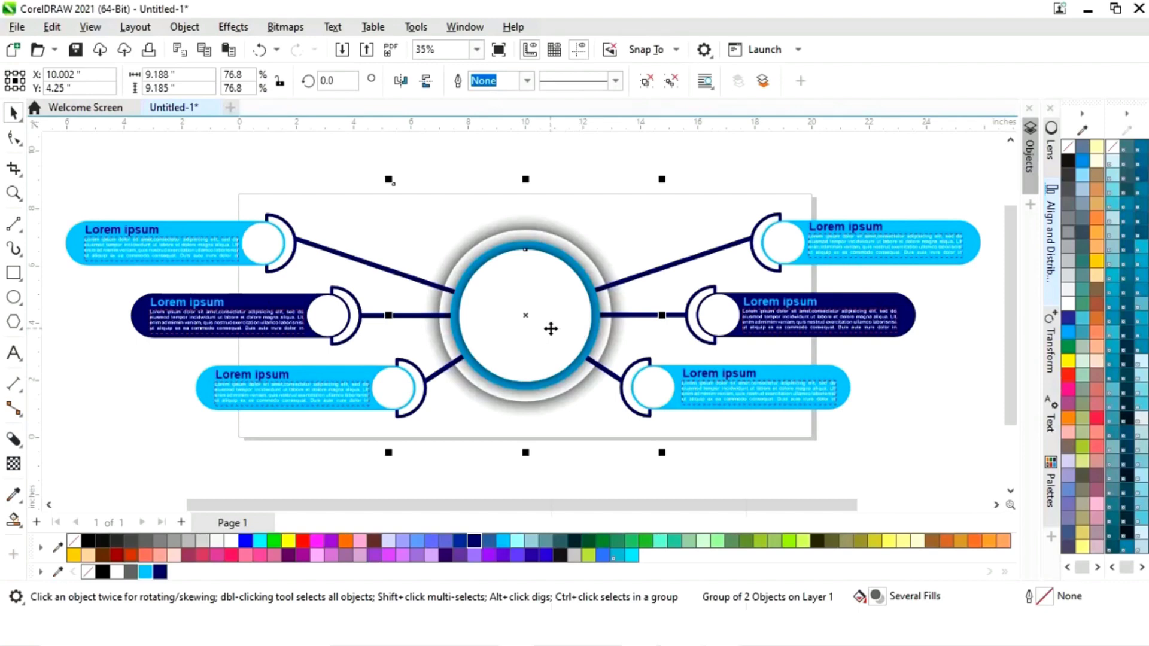
right_click(551, 328)
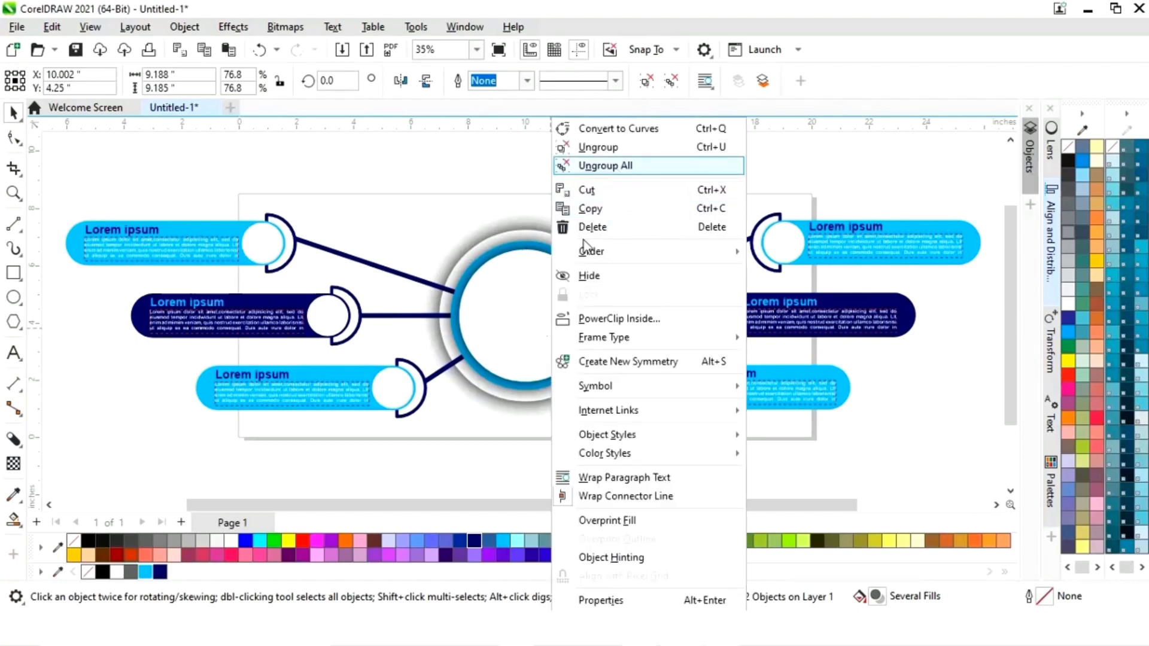
left_click(500, 459)
left_click(499, 459)
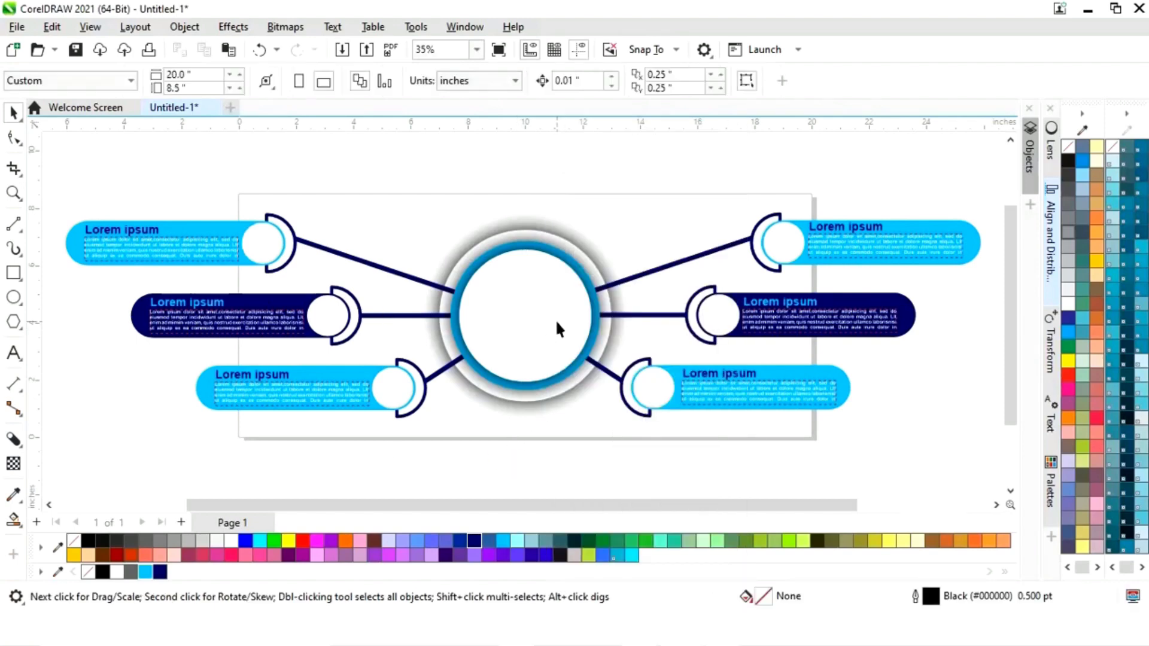
Step: Add a concentric duplicate of the innermost white circle, about 4.01 inches across, and give it a black outline
left_click(556, 318)
left_click_drag(602, 247, 591, 257)
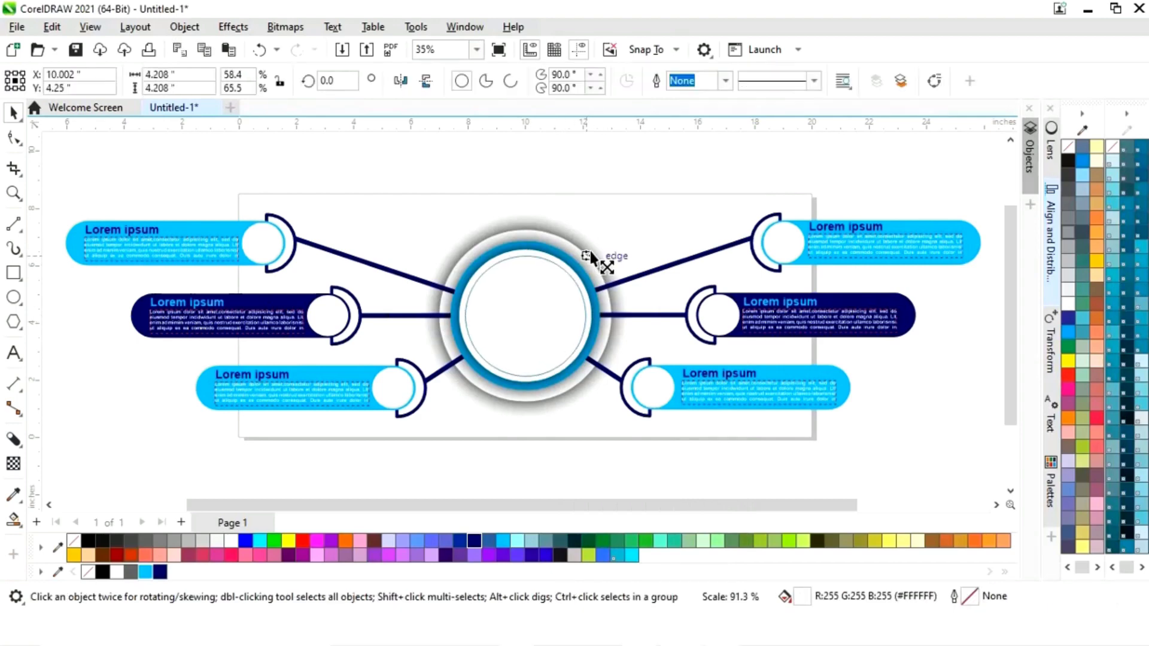
left_click_drag(591, 258, 588, 253)
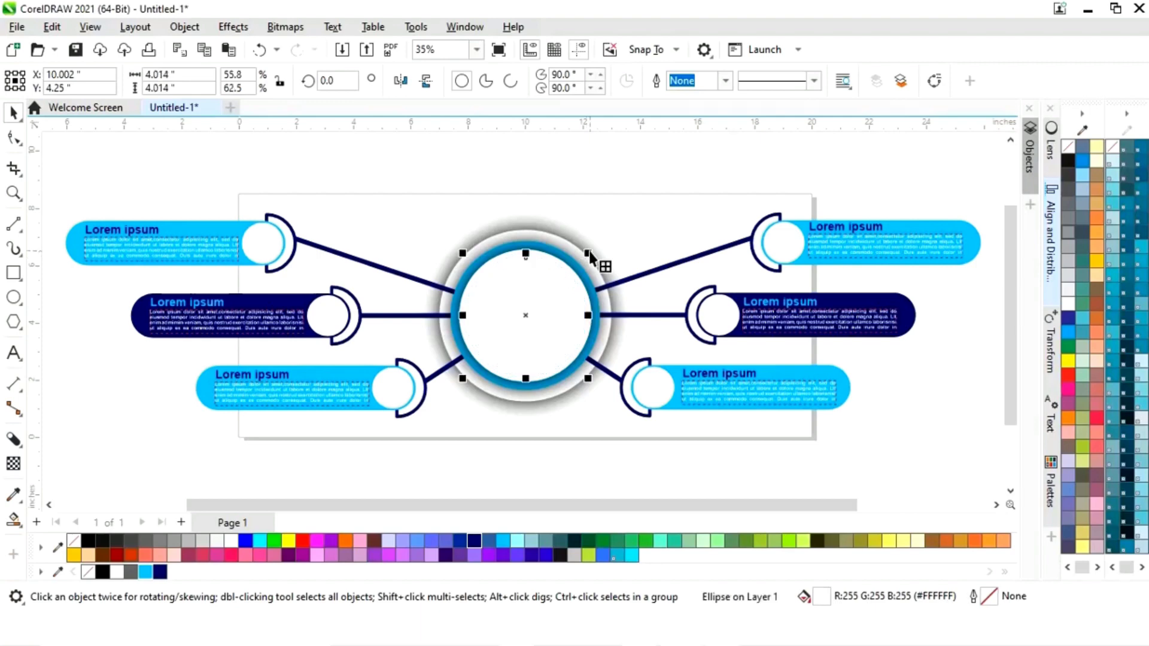
right_click(88, 542)
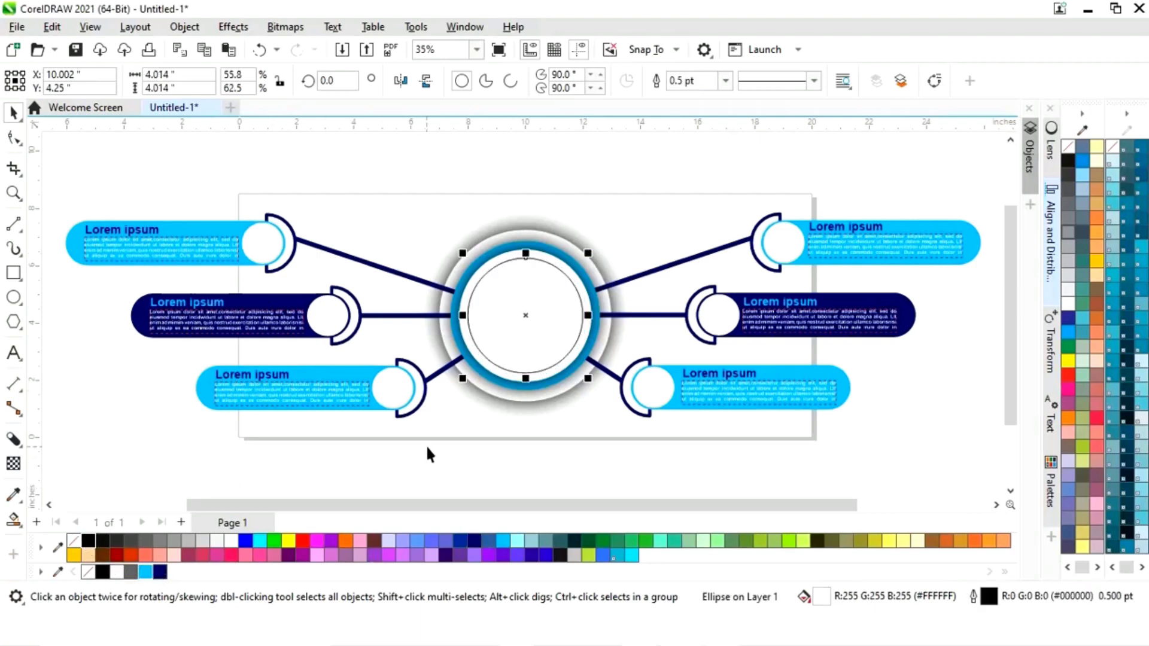
left_click(555, 461)
Step: Add a smaller concentric duplicate of the black-outlined circle, about 3.36 inches across
left_click(549, 341)
left_click_drag(586, 257, 584, 265)
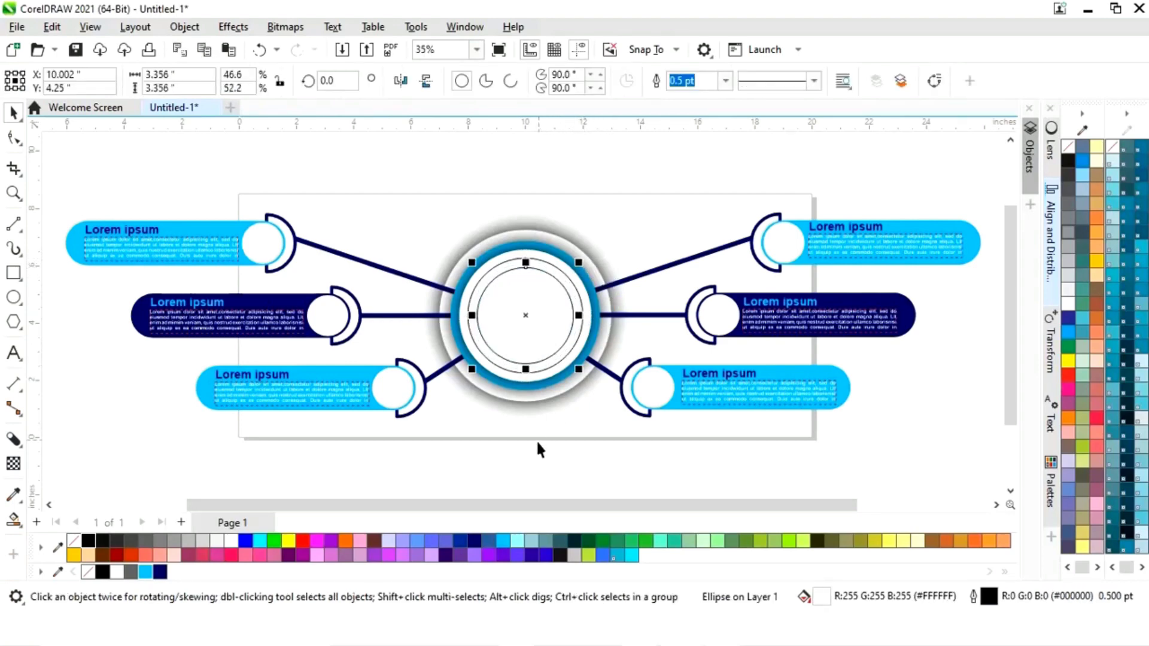
left_click(530, 454)
Step: Draw a narrow vertical rectangle across the full height of the central circles, about 0.375 by 5.98 inches
key("z")
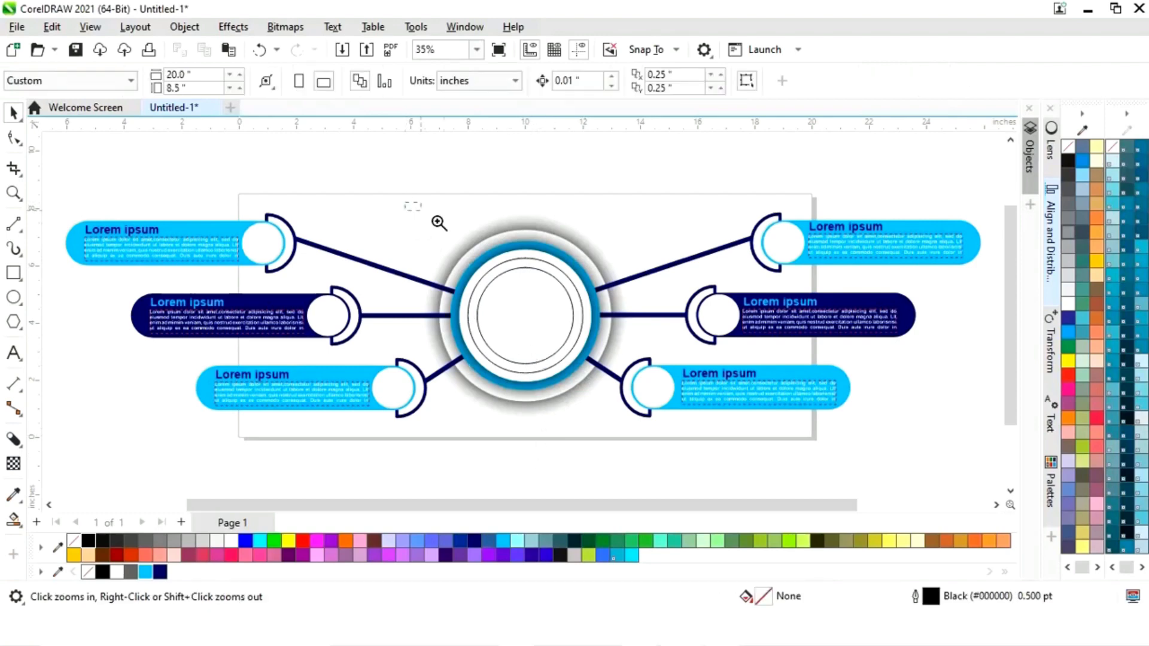
left_click_drag(406, 202, 653, 433)
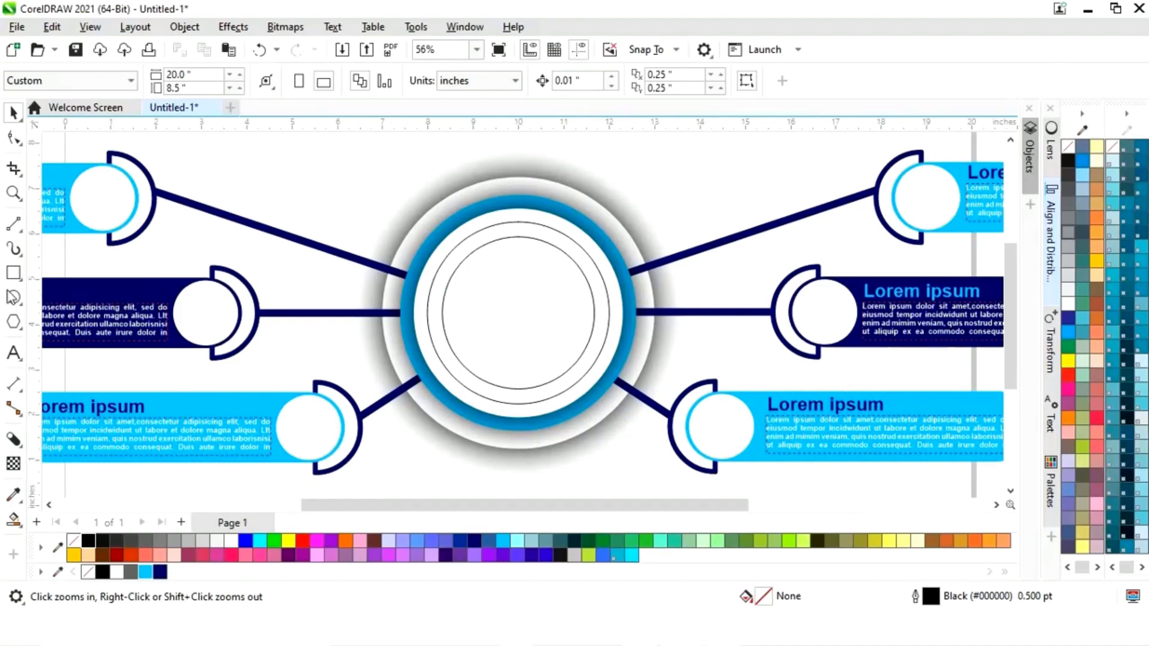
left_click(13, 272)
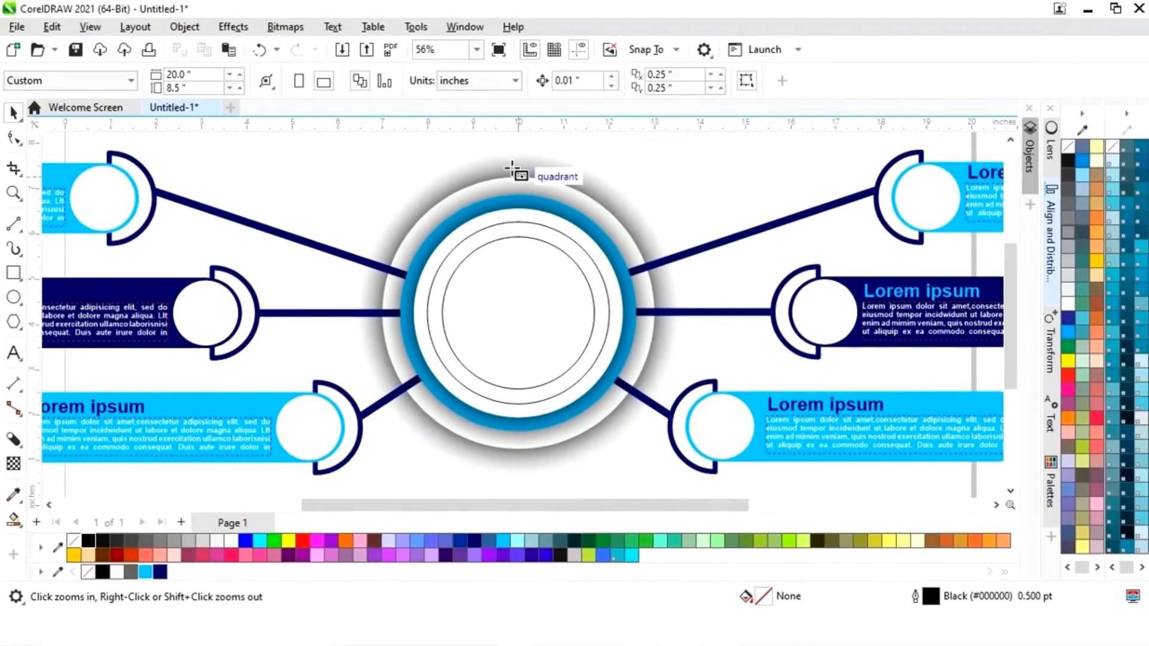
mouse_move(519, 178)
left_mouse_down()
mouse_move(536, 278)
mouse_move(523, 340)
mouse_move(533, 451)
left_mouse_up()
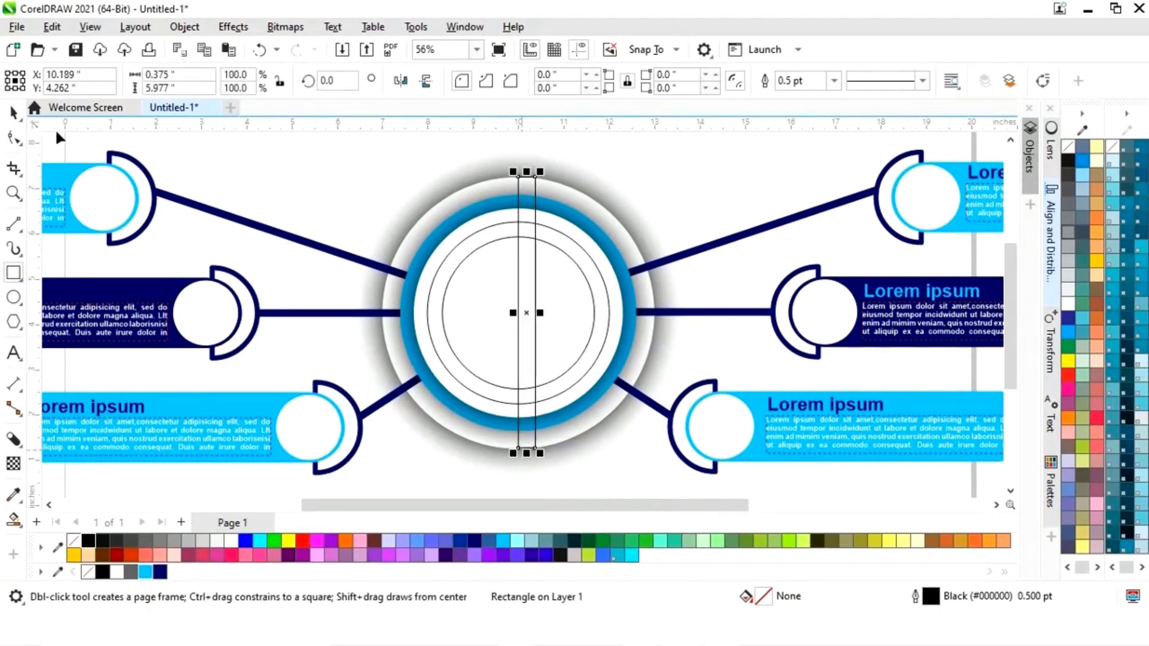
Step: Align the narrow rectangle's centre horizontally and vertically with the smallest outlined circle, using the active objects as the alignment reference
left_click(14, 114)
left_click(455, 314, "shift")
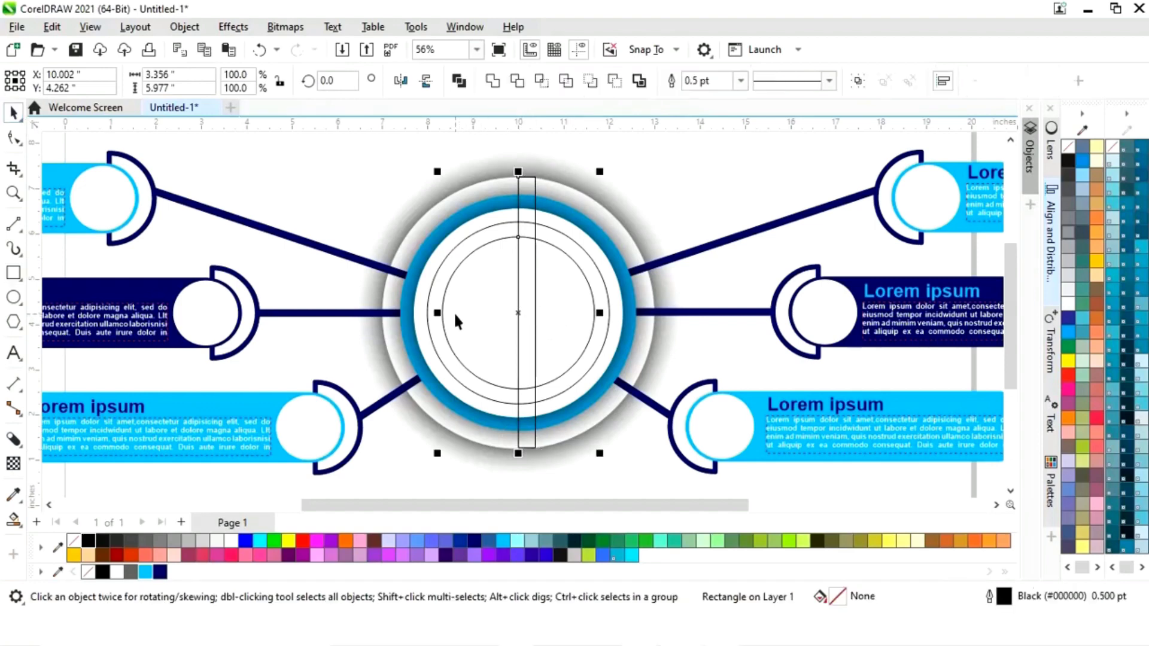
left_click(1052, 239)
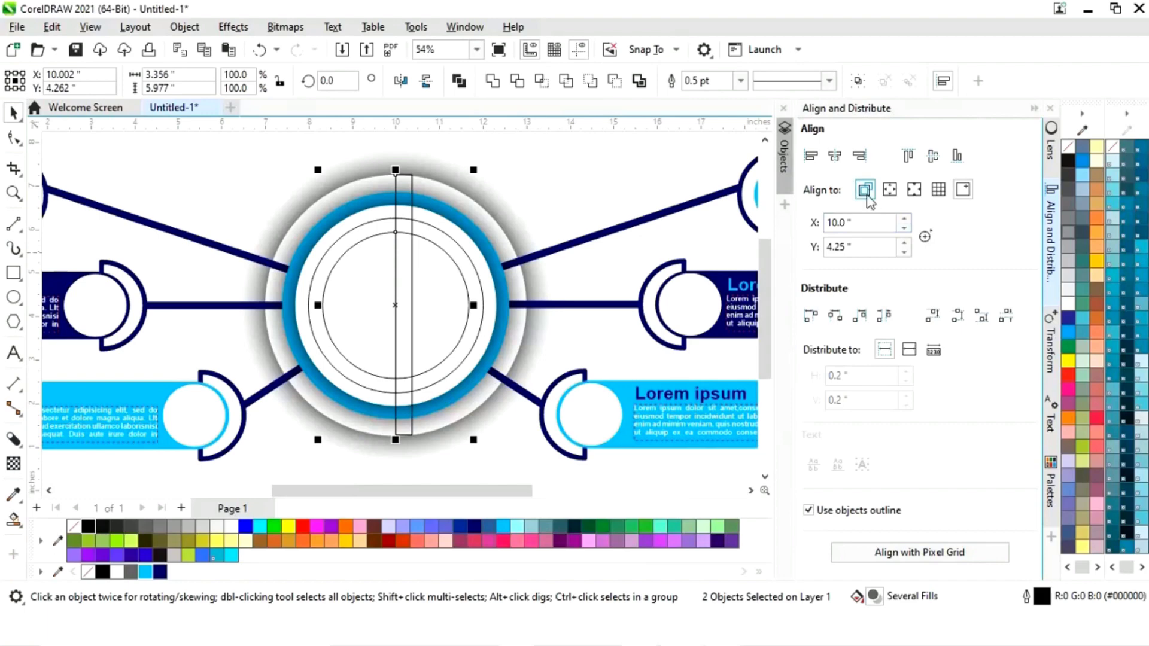
left_click(866, 190)
left_click(835, 156)
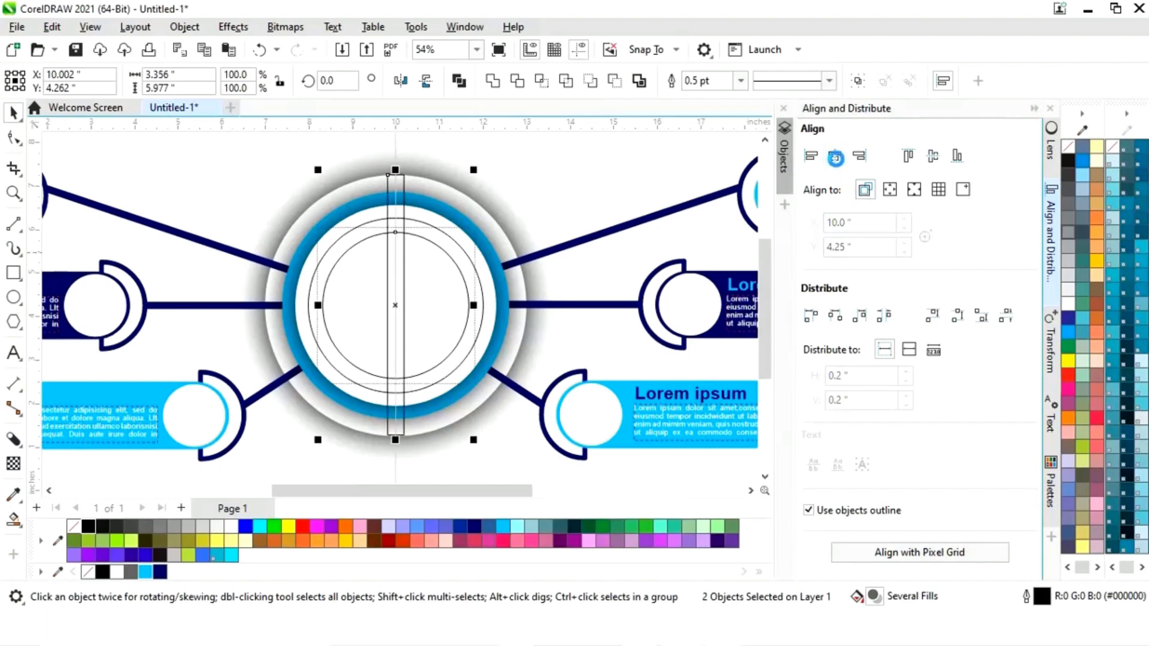
left_click(933, 157)
left_click(1034, 108)
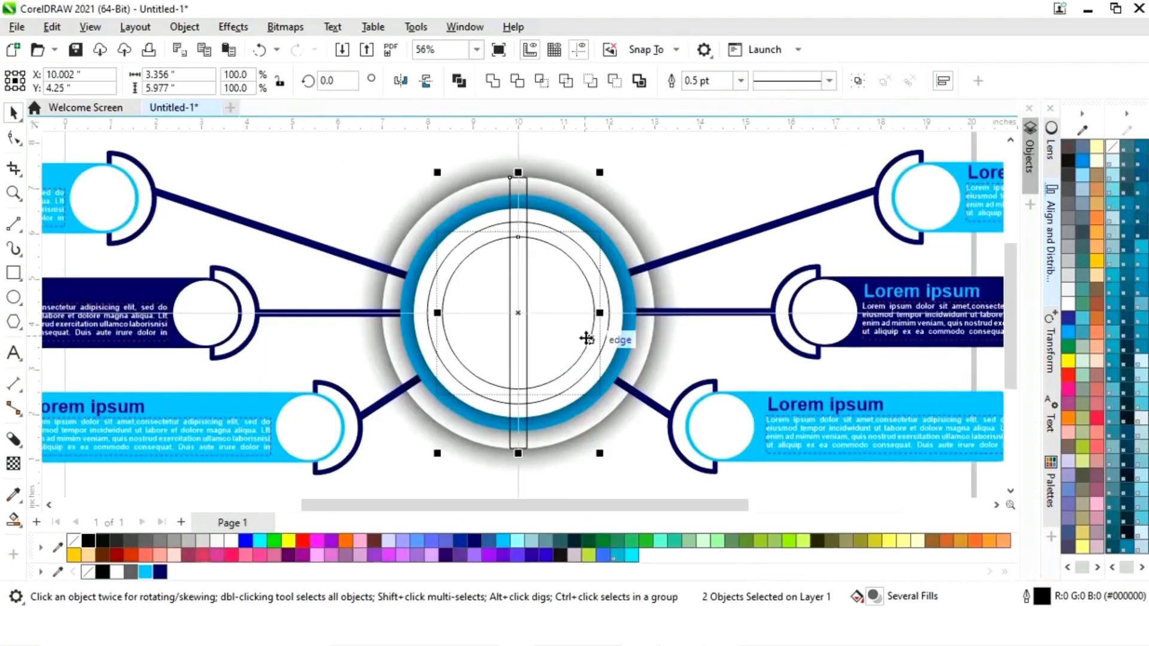
left_click(608, 478)
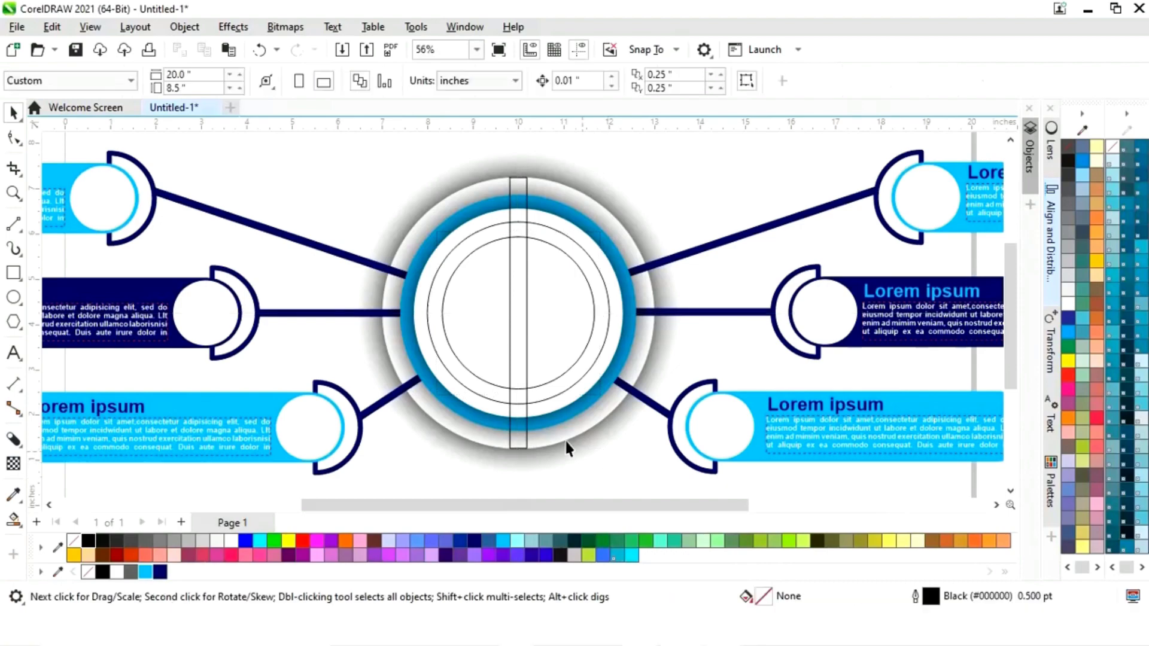
Step: Rotate the narrow rectangle about its centre by 120 degrees (360/3) with 2 copies
left_click(522, 368)
left_click(519, 313)
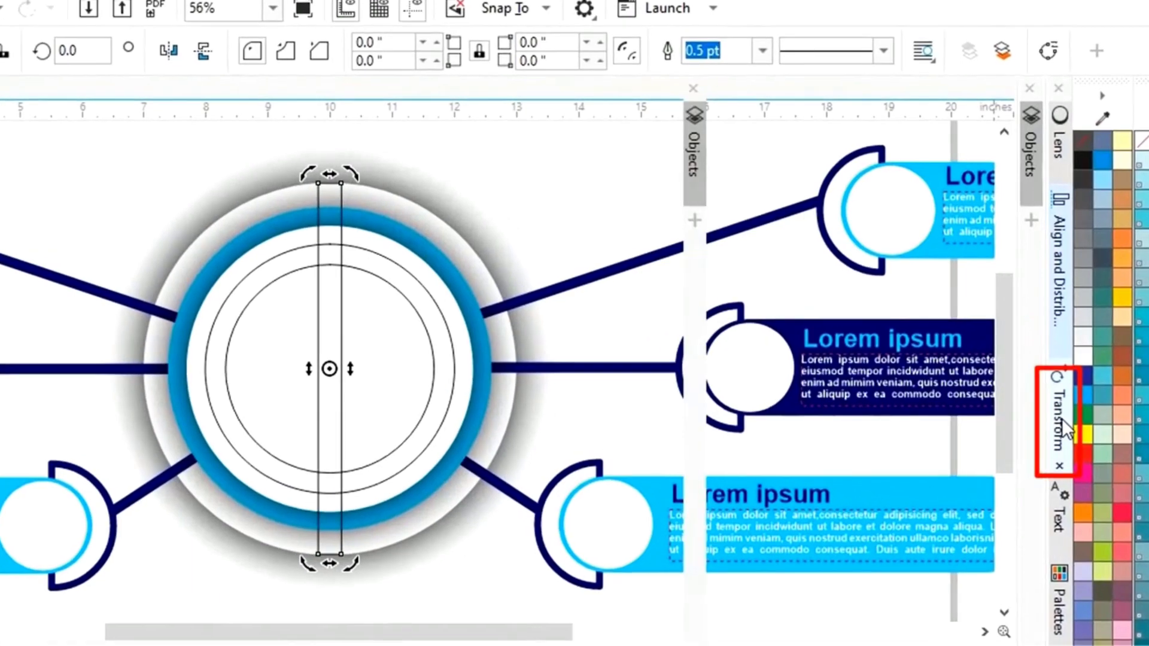
left_click(1052, 352)
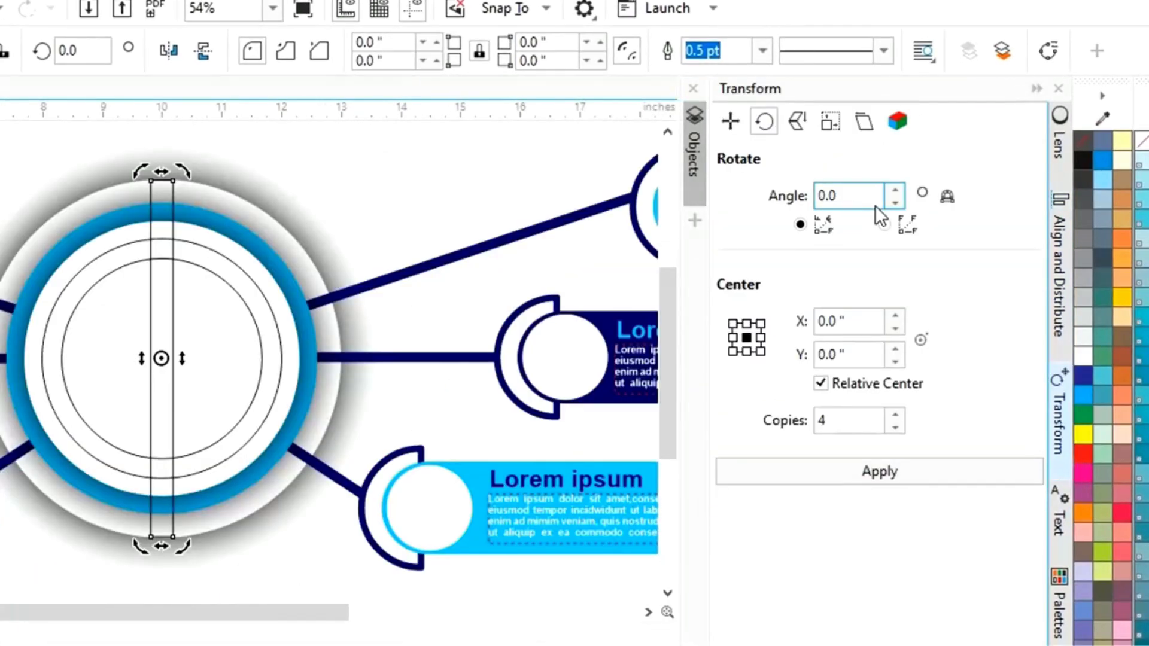
left_click_drag(860, 196, 779, 196)
type("360/3")
double_click(841, 426)
type("2")
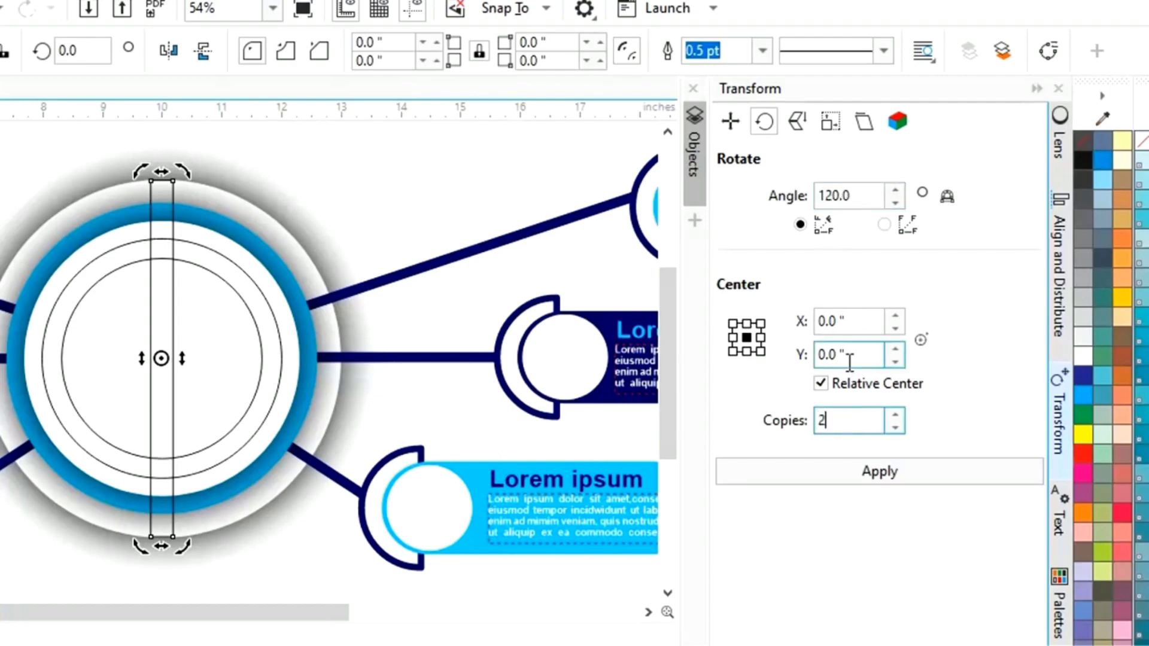
left_click(835, 474)
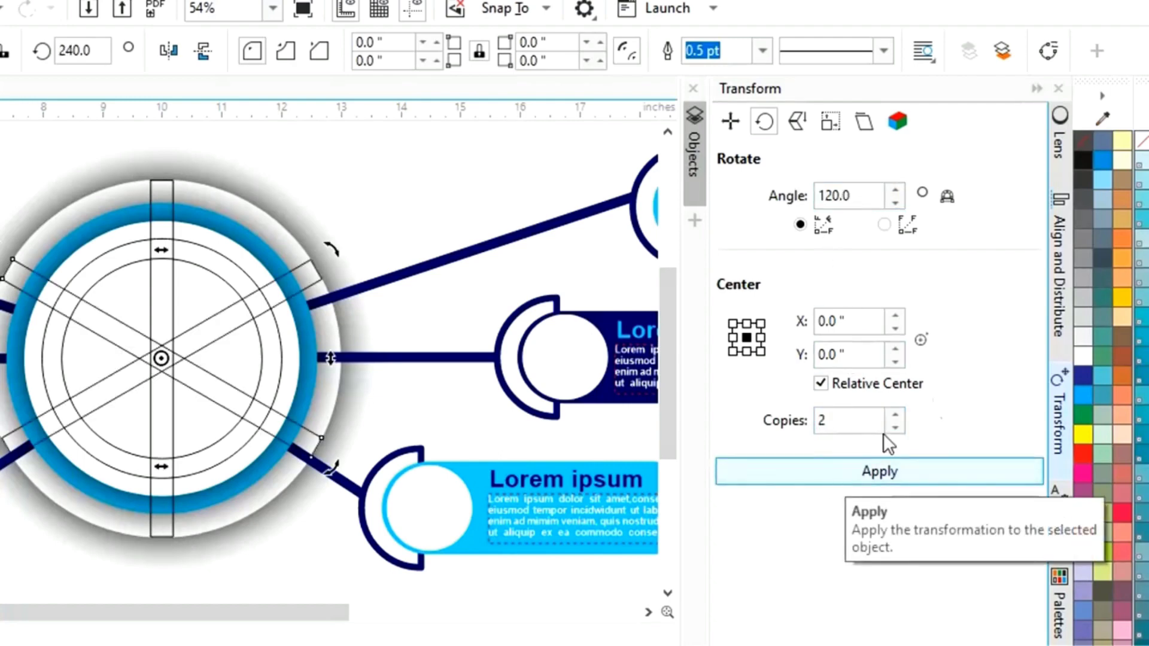
left_click(1037, 88)
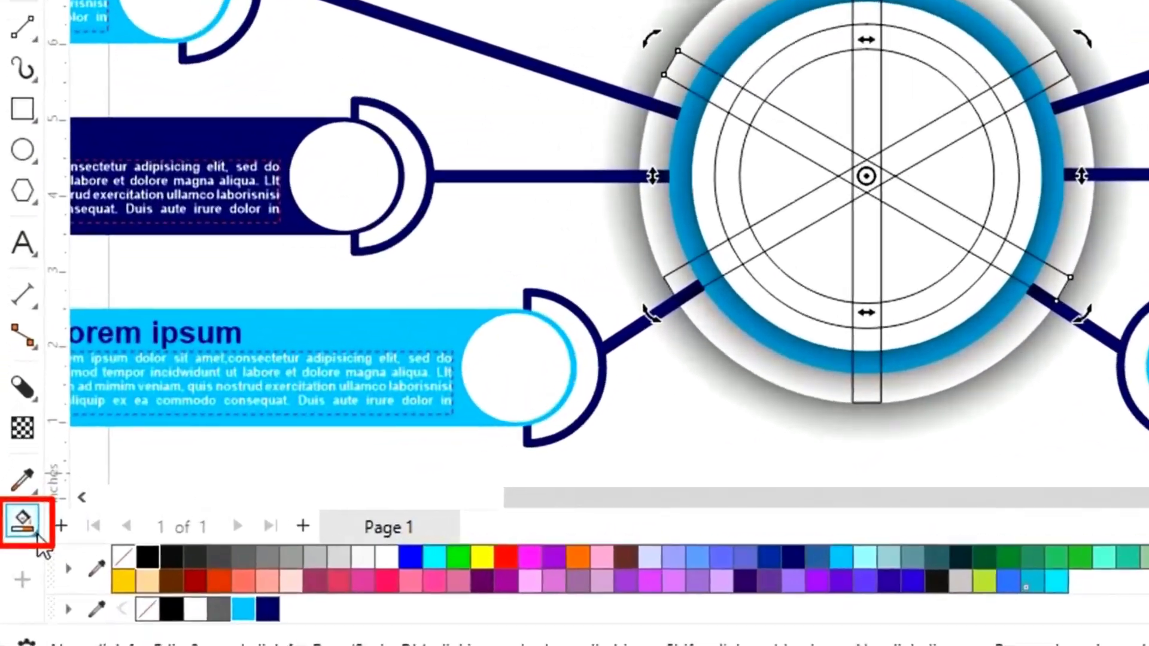
Step: Smart Fill the six ring segments between the two outlined circles and the crossing rectangles with grey (#666666)
left_click(22, 530)
left_click(61, 539)
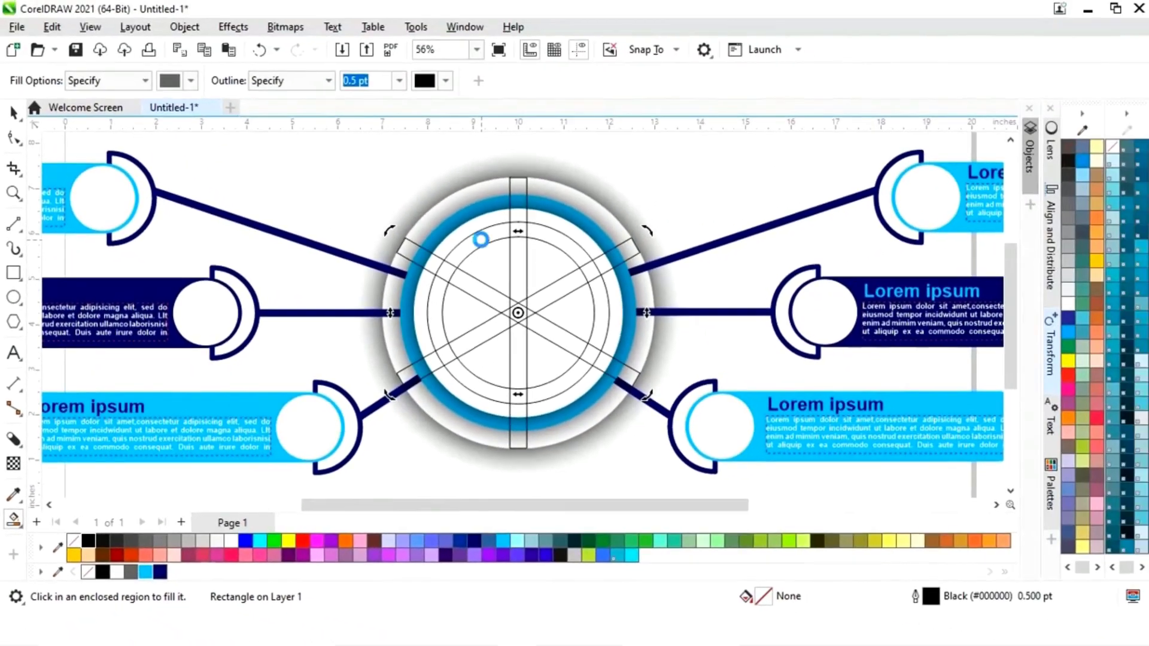
left_click(881, 86)
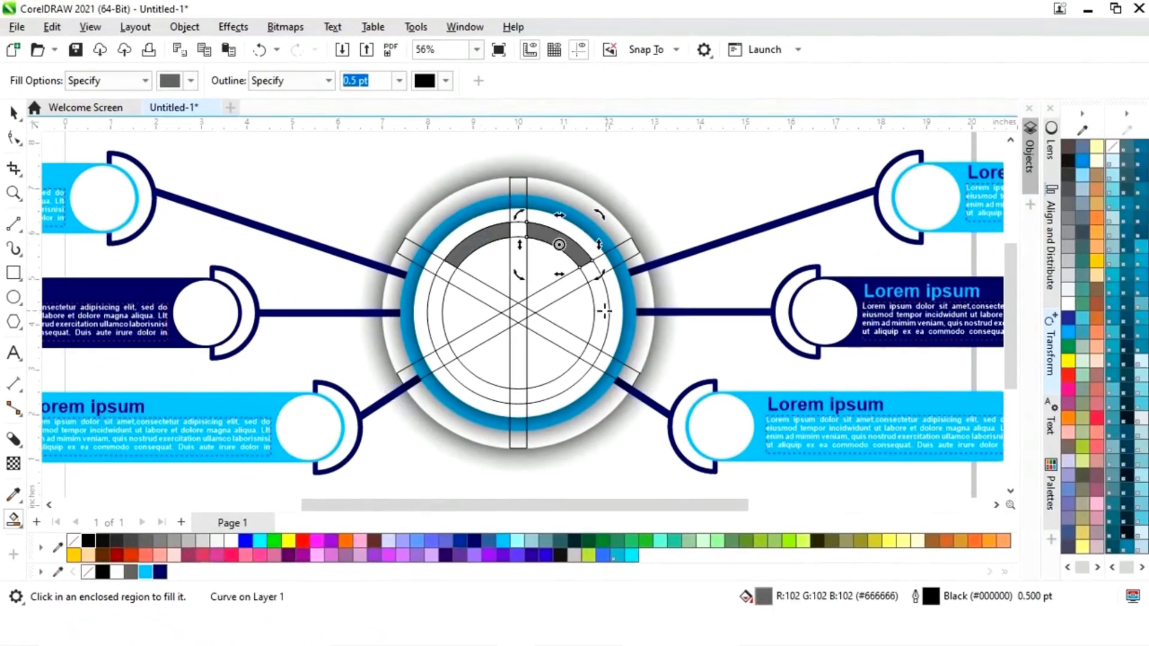
left_click(601, 312)
left_click(552, 393)
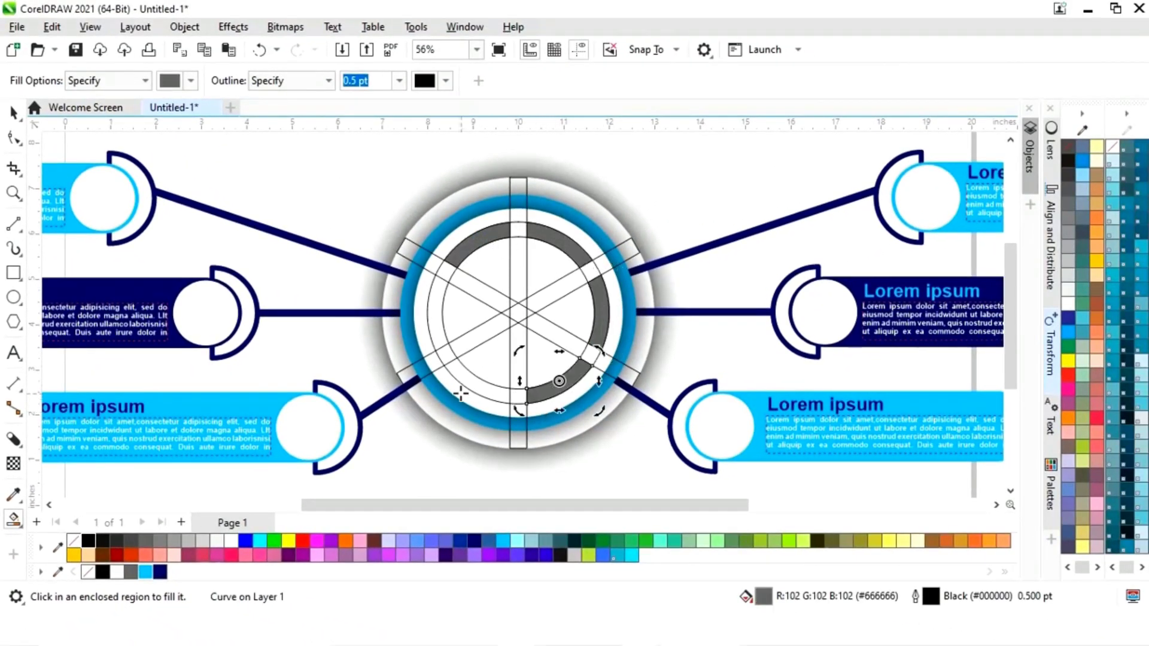
left_click(472, 383)
left_click(439, 310)
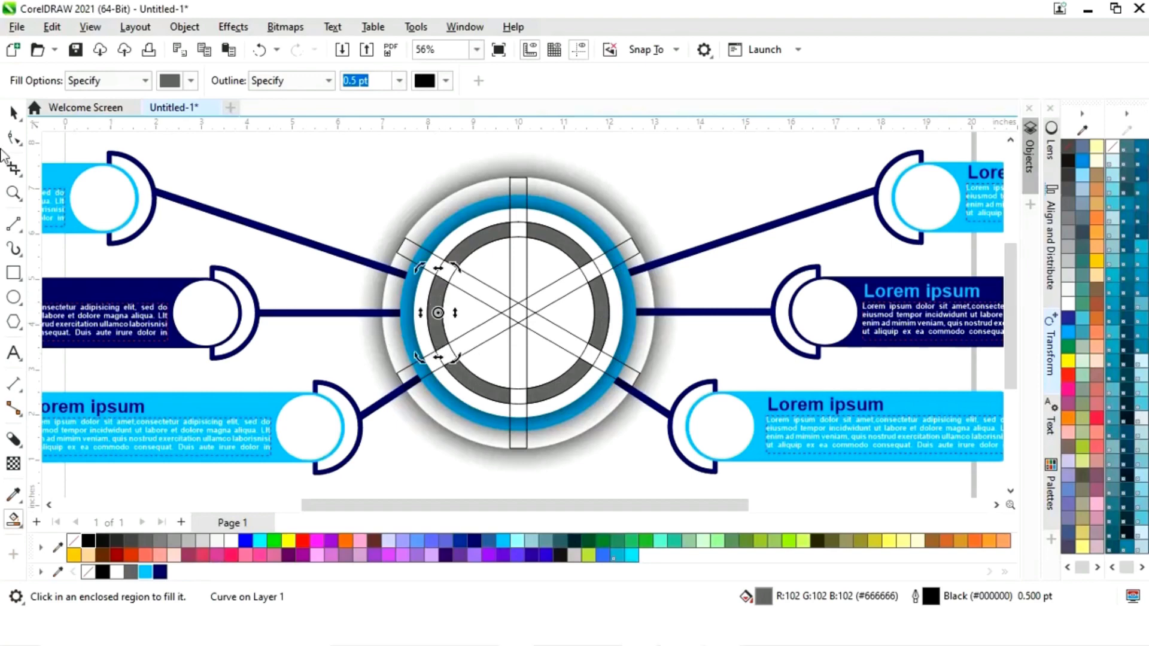
left_click(14, 112)
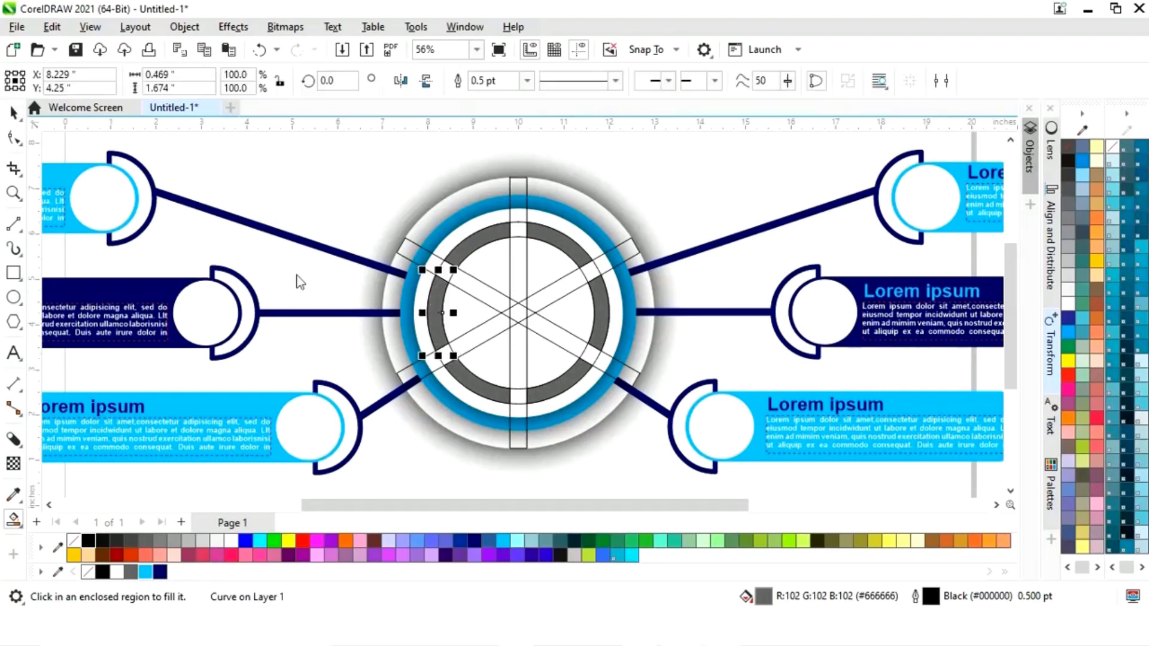
Step: Delete the three crossing rectangles over the central circle
left_click(526, 189)
key("Delete")
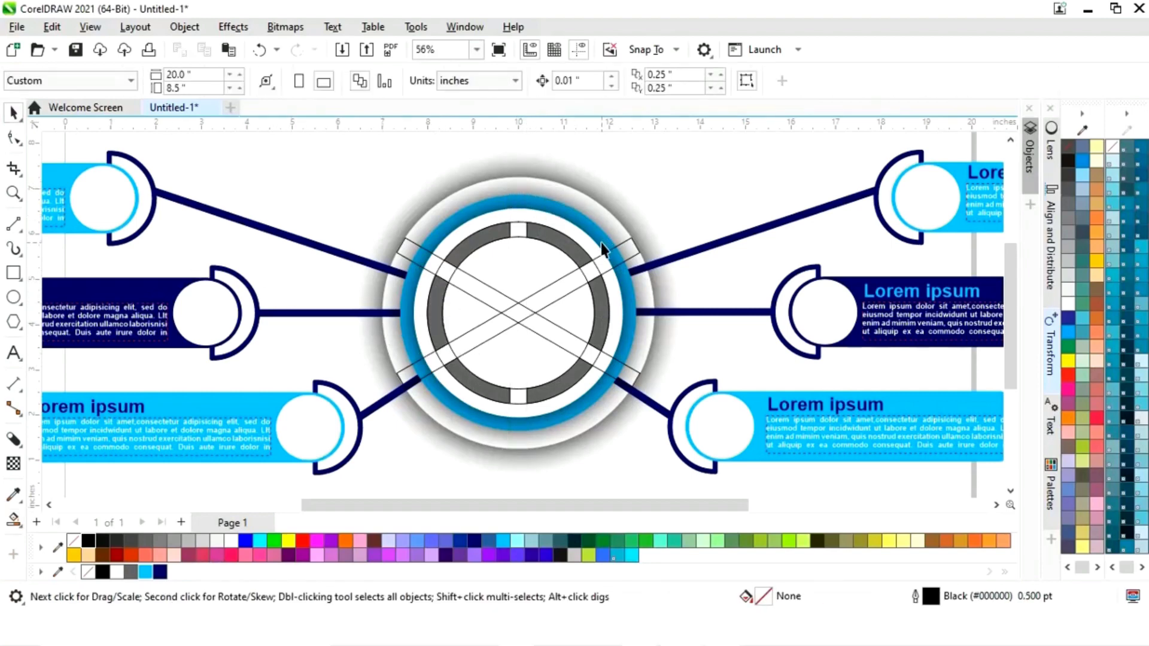
left_click(623, 240)
key("Delete")
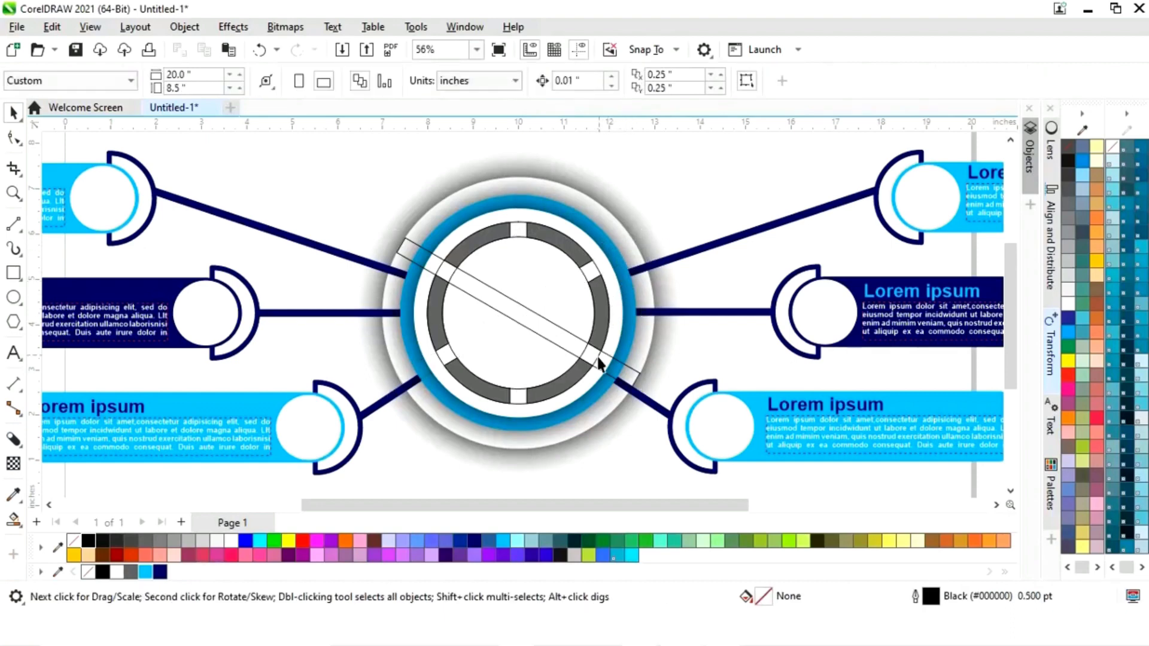
left_click(609, 363)
key("Delete")
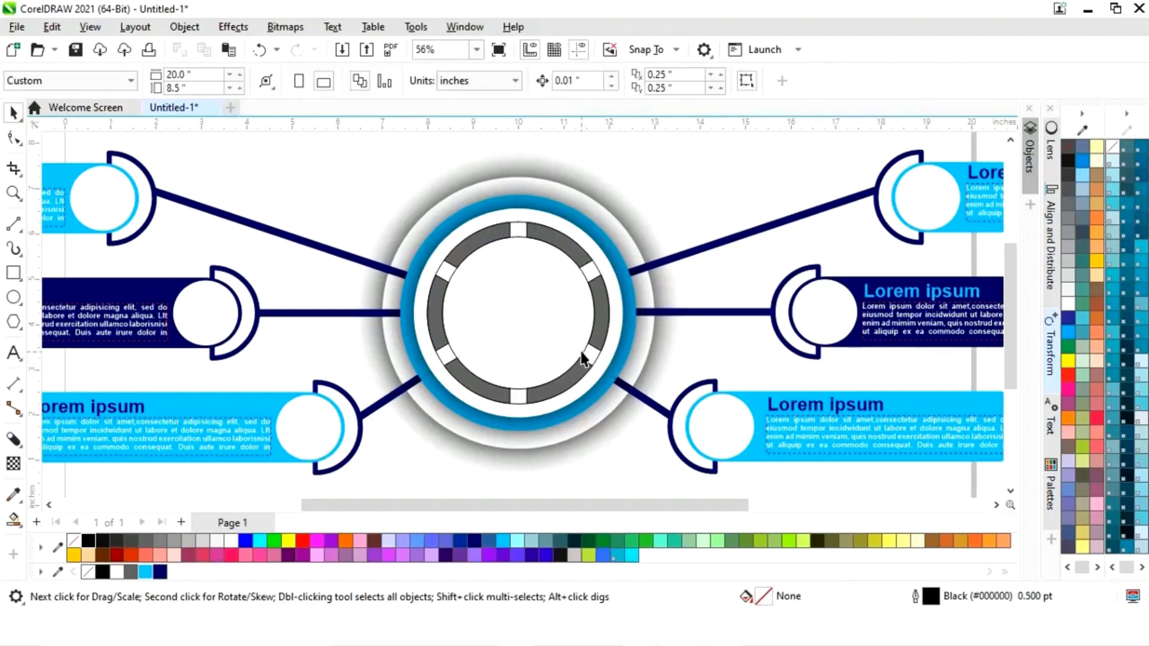
Step: Delete the two black-outlined guide circles, keeping the six grey ring segments
left_click(584, 358)
key("Delete")
left_click(597, 364)
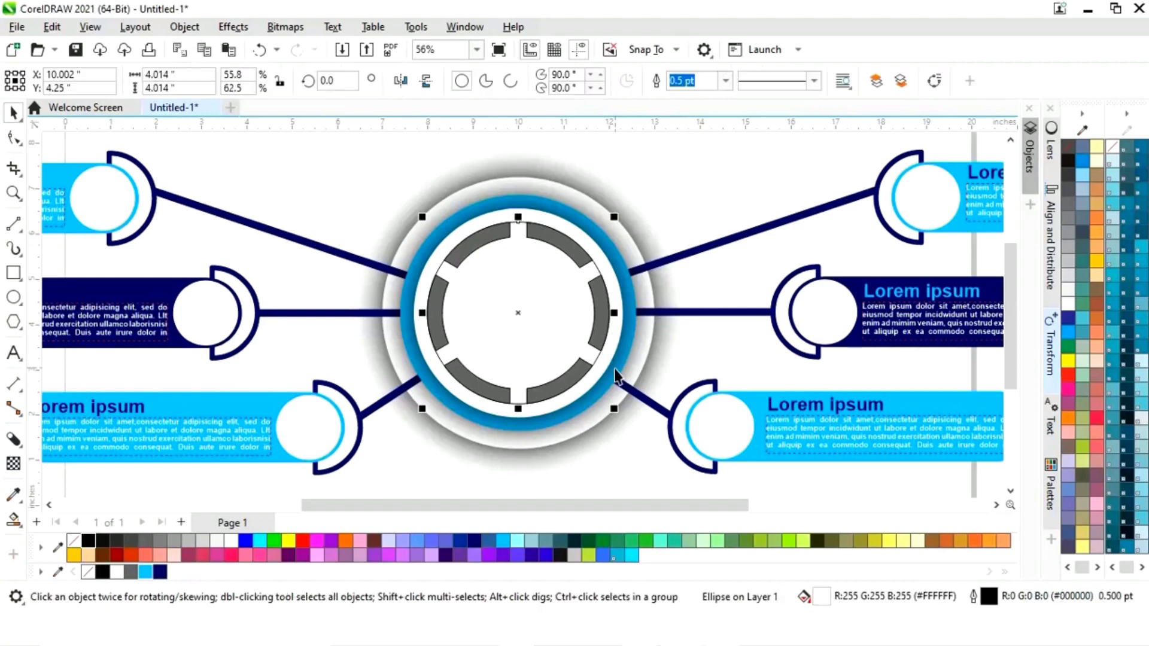
key("Delete")
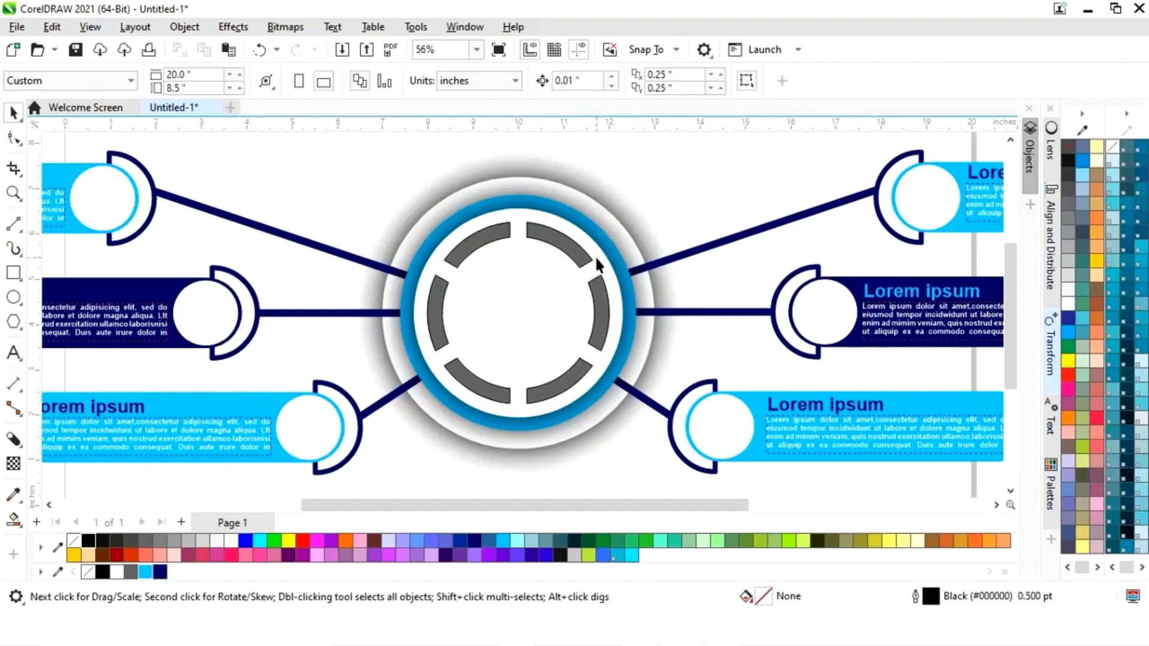
Step: Colour the six ring segments alternately Deep Navy Blue (#000066) and Sky Blue (#00CCFF), without outlines
left_click(482, 238)
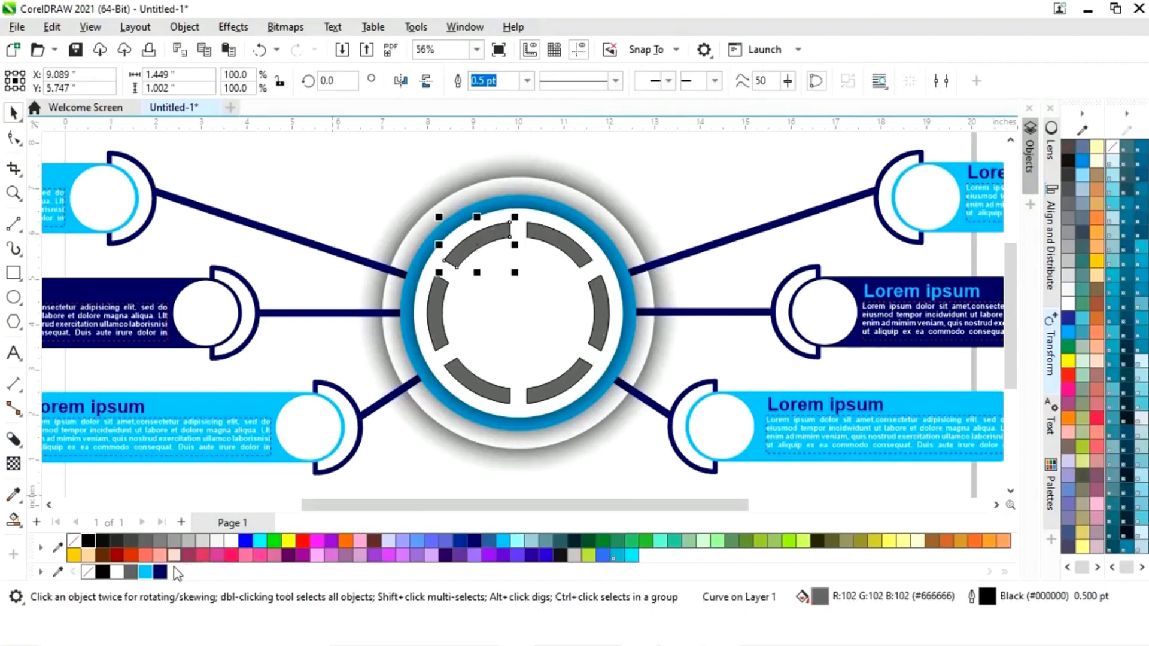
left_click(160, 572)
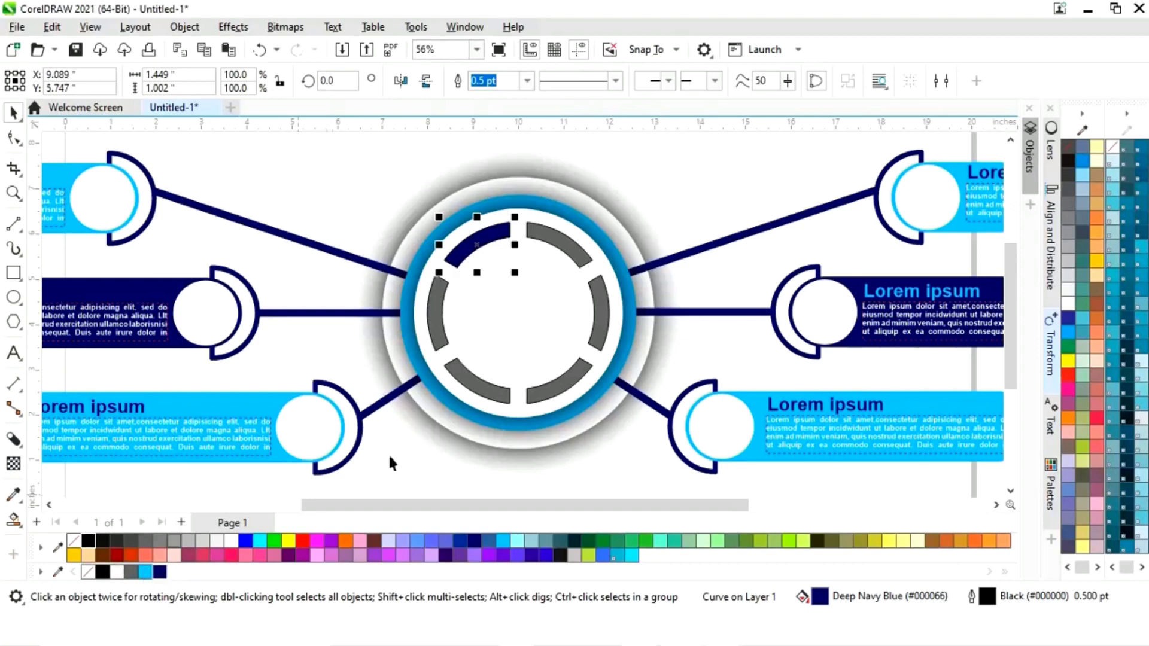
left_click(572, 246)
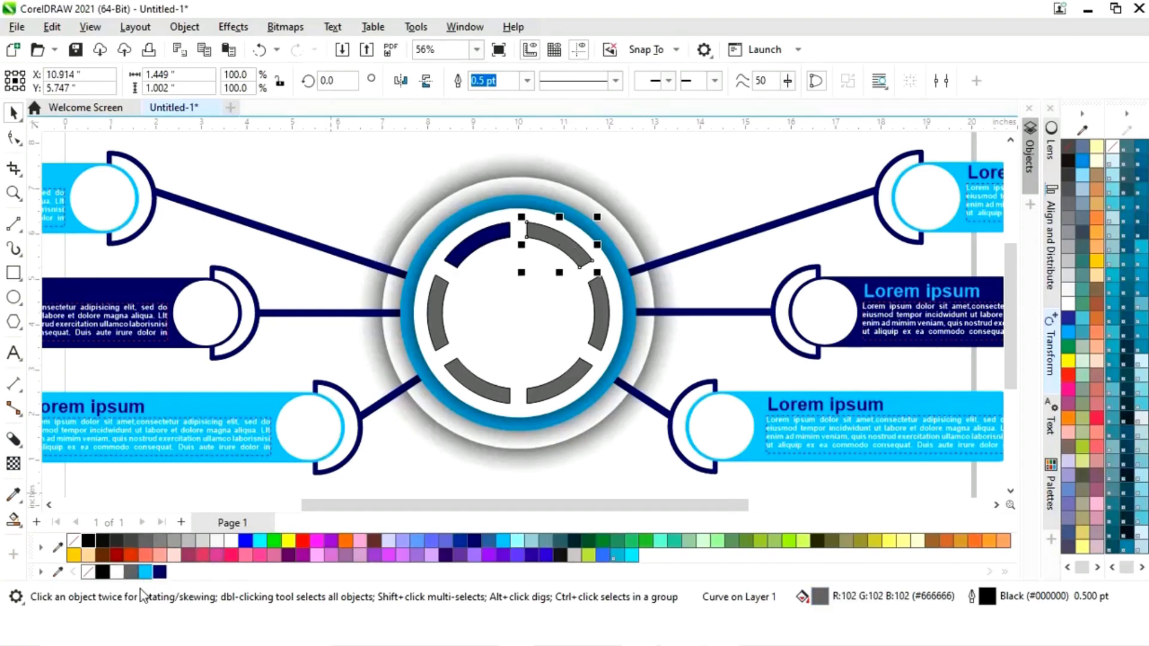
left_click(145, 572)
key("Tab")
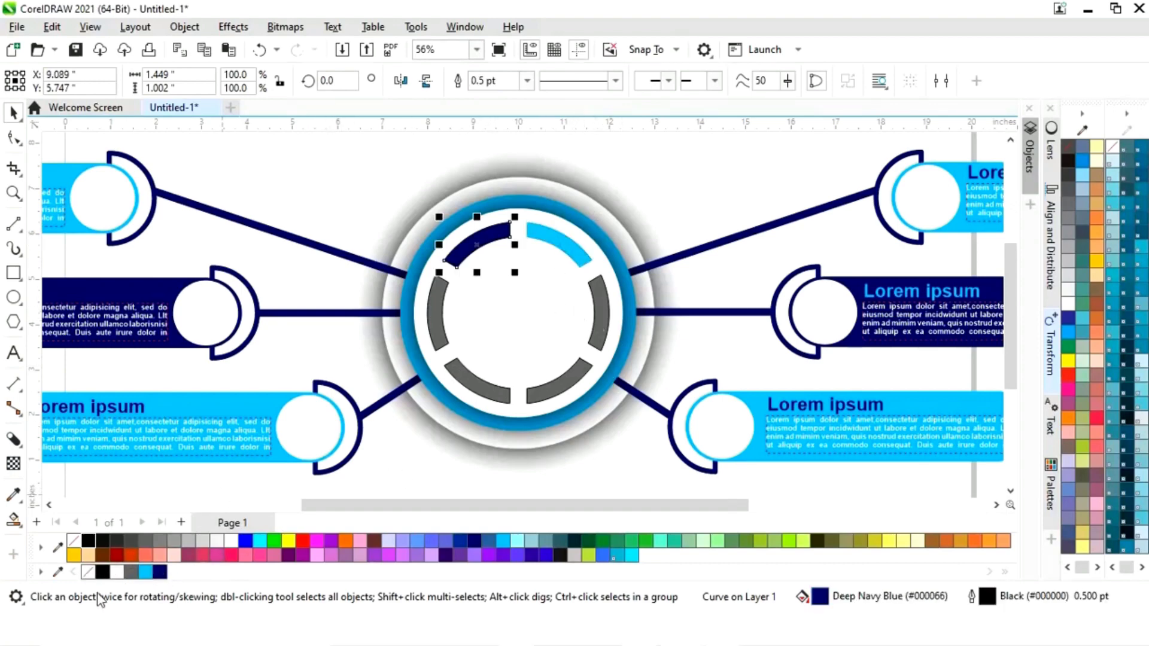
key("Tab")
left_click(161, 572)
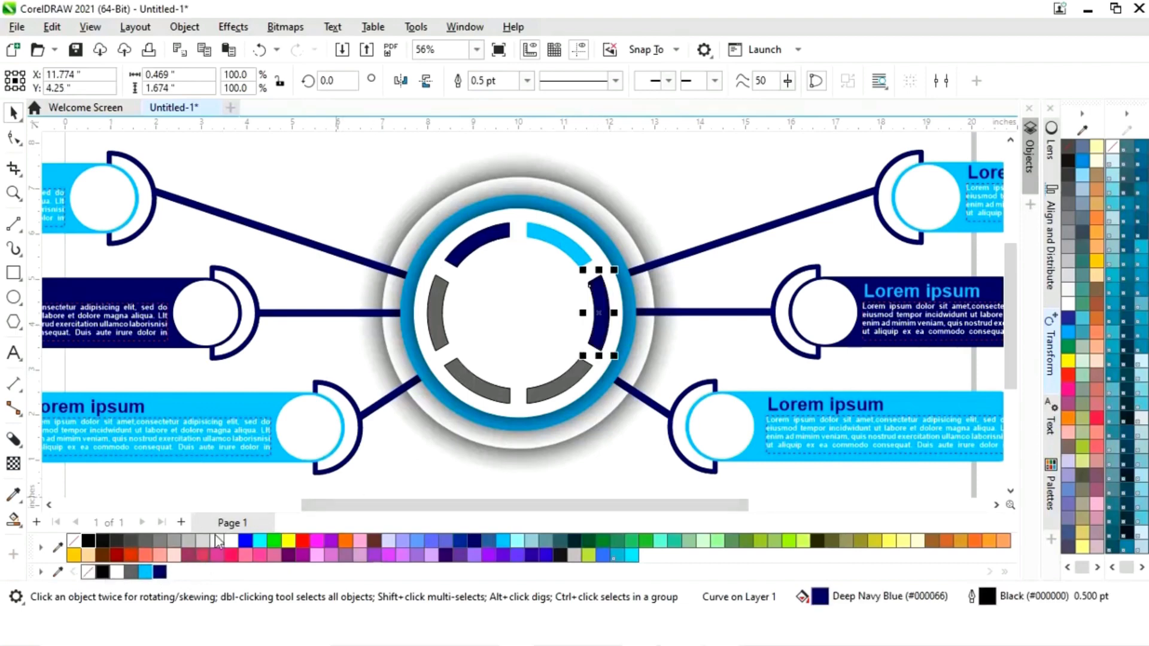
key("Tab")
left_click(146, 572)
key("Tab")
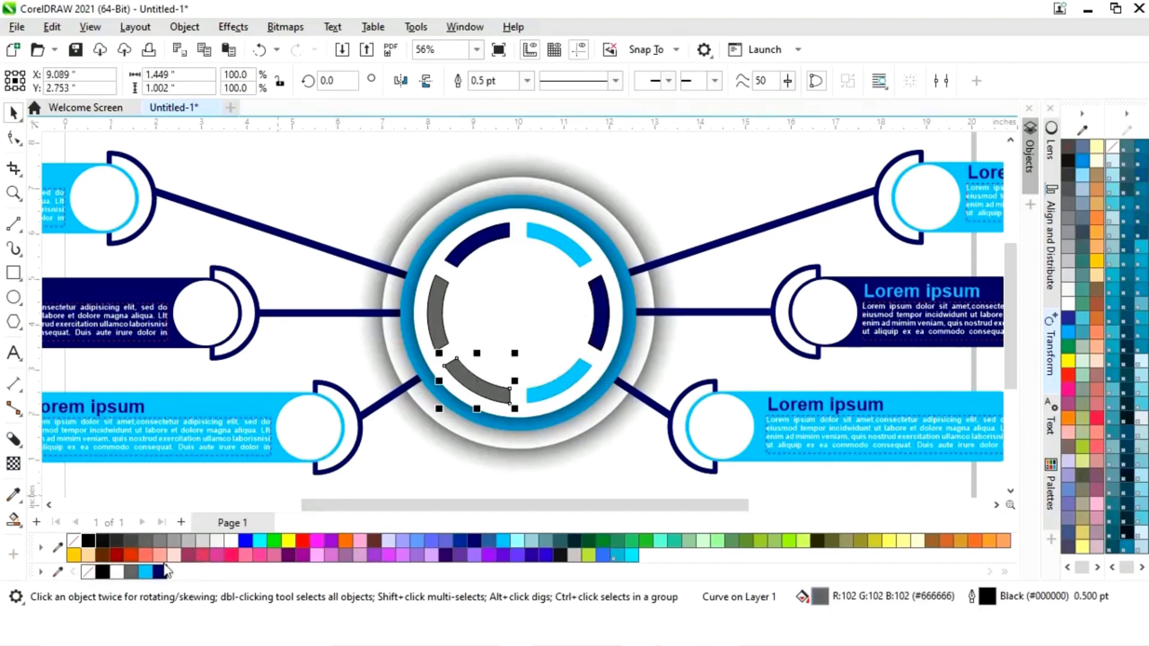
left_click(160, 572)
key("Tab")
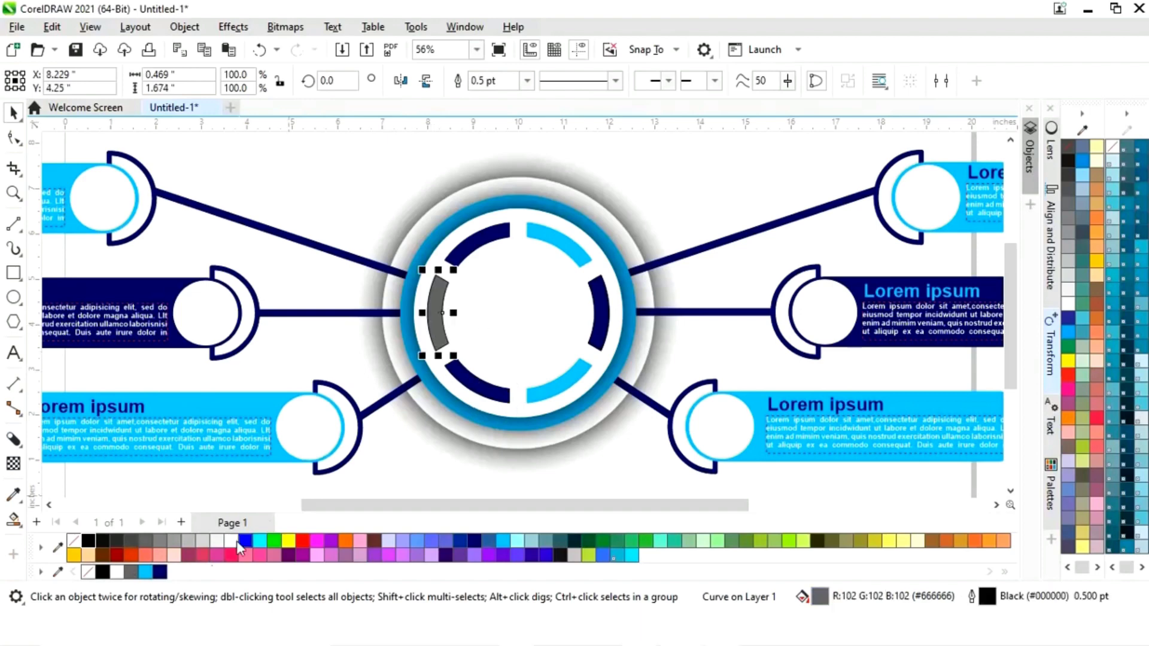
left_click(146, 573)
right_click(88, 572)
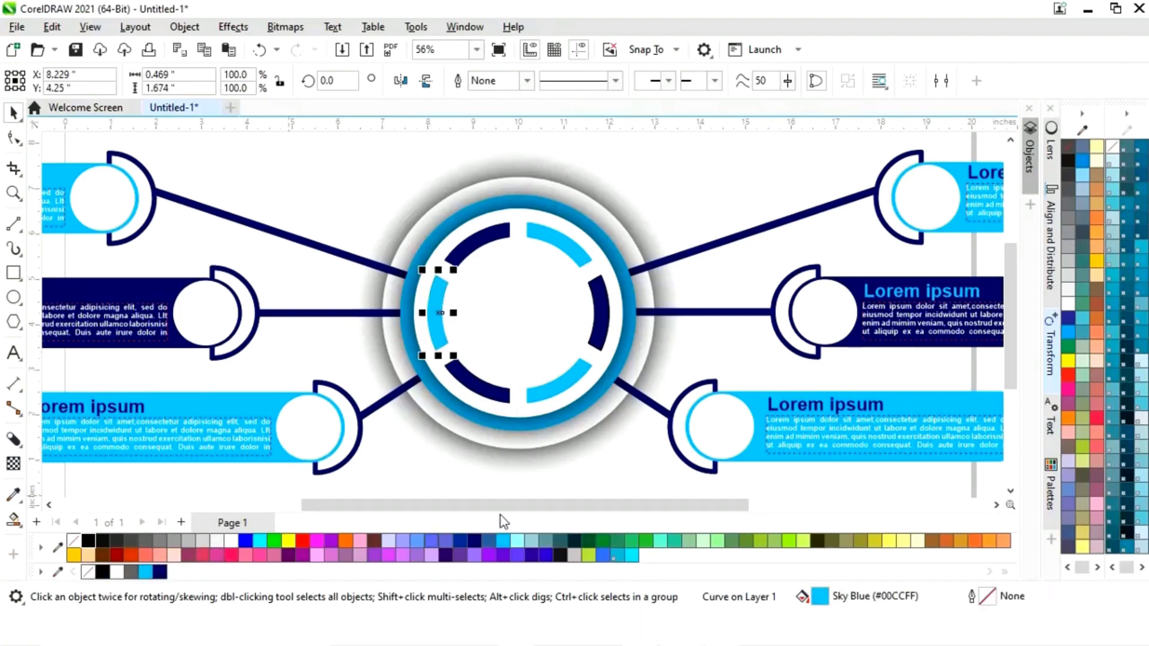
key("F4")
left_click(622, 448)
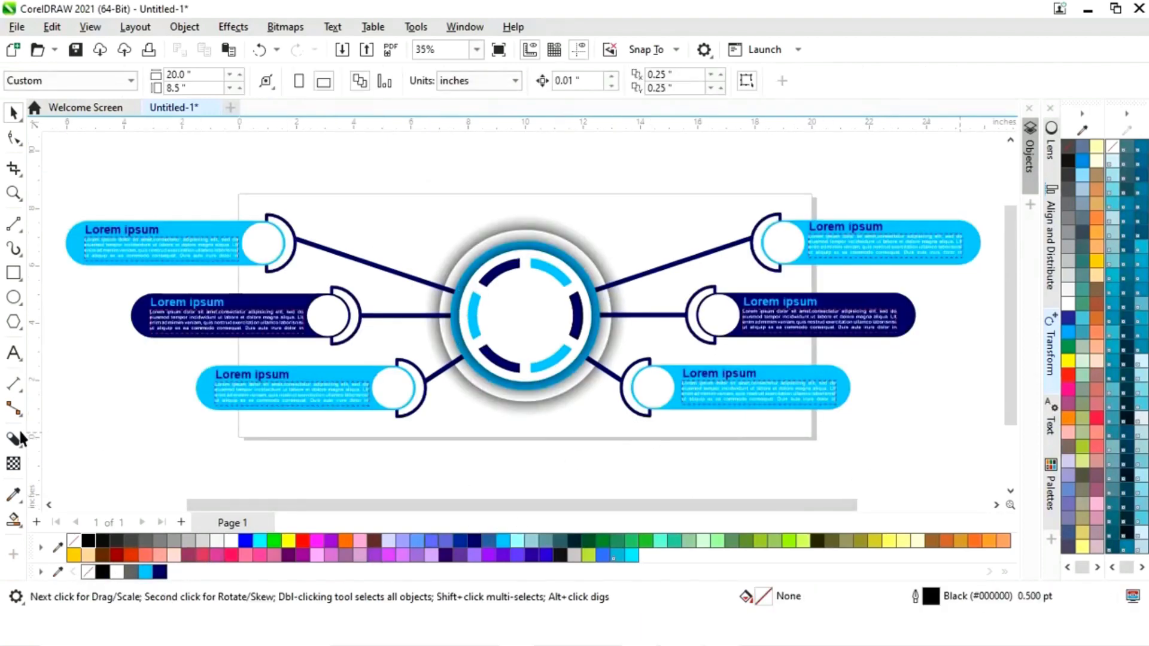
Step: Add the text MODERN and place it inside the segmented ring, enlarged to about 42 pt
left_click(14, 354)
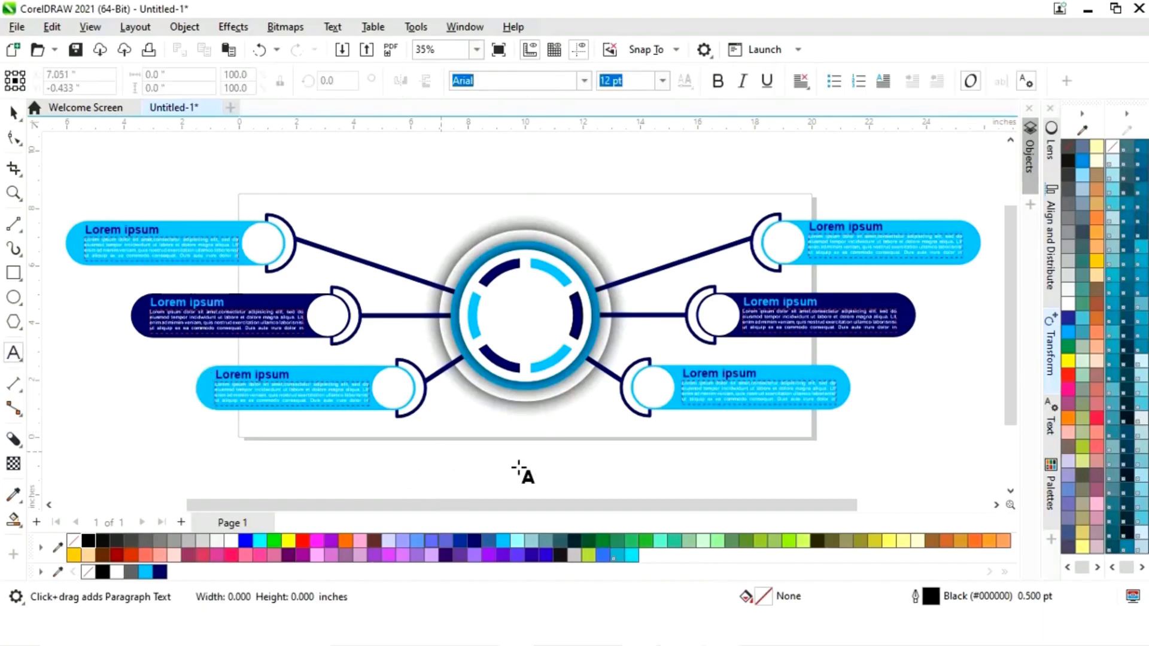
type("MODERN")
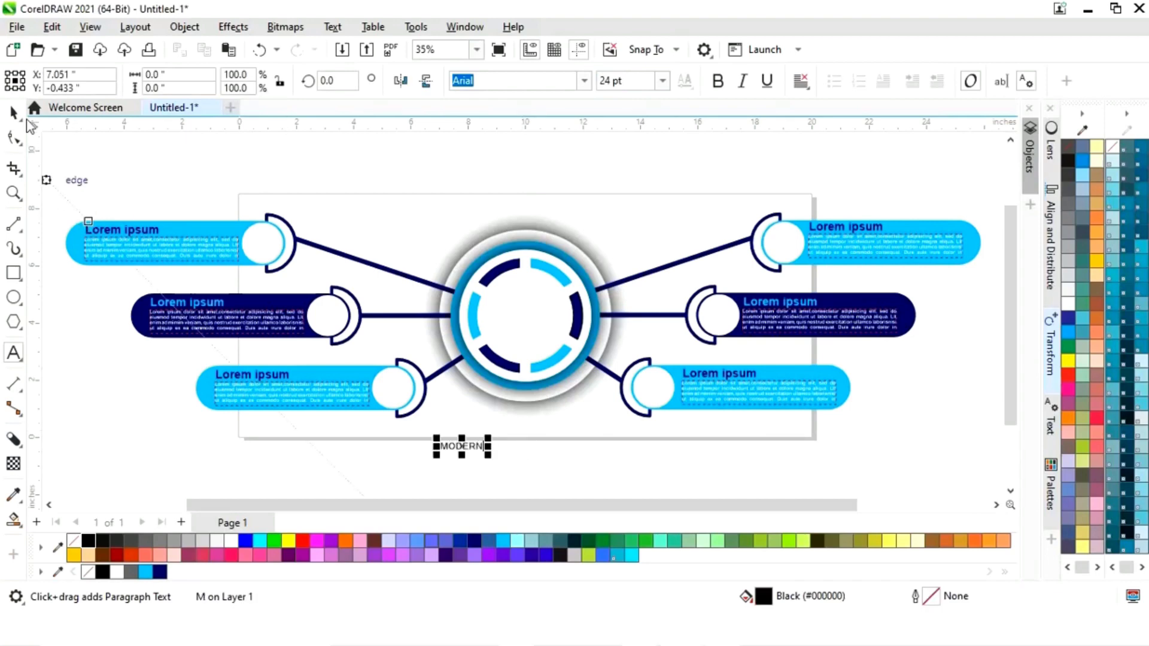
left_click(13, 113)
left_click_drag(495, 441, 527, 309)
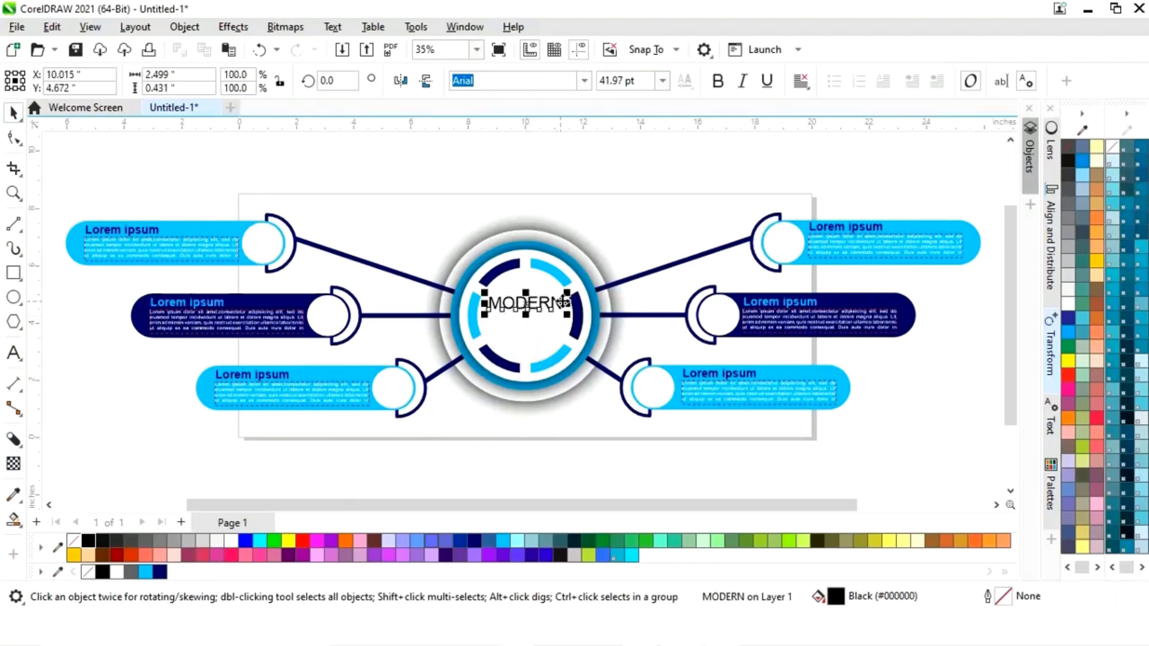
key("a")
left_click_drag(579, 307, 557, 291)
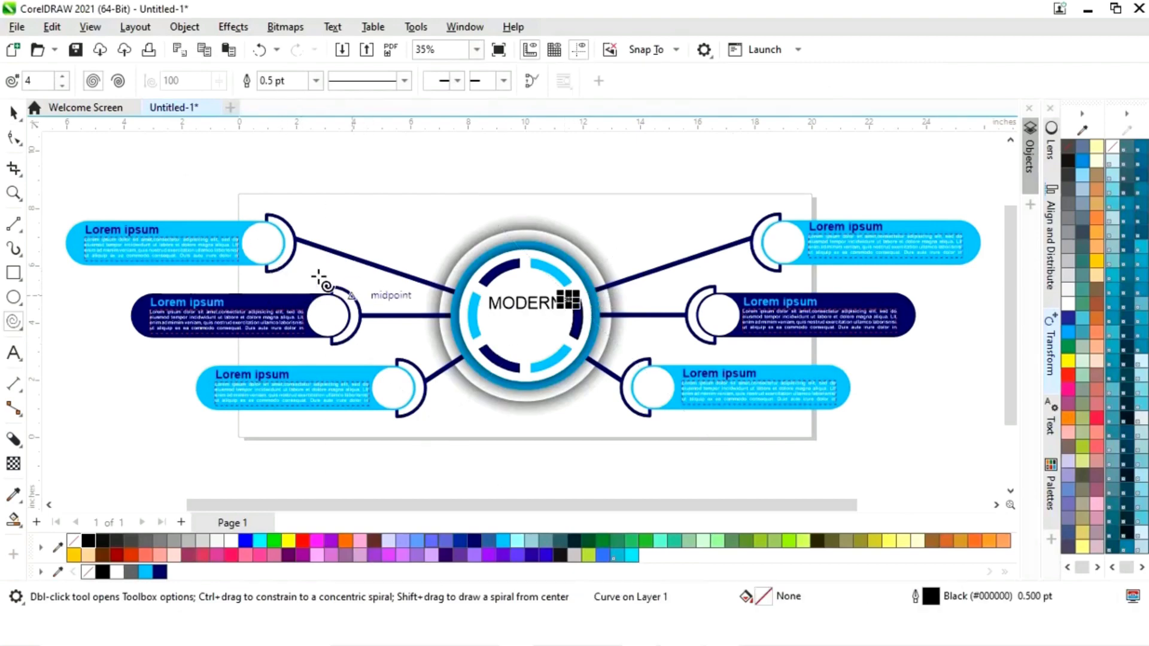
left_click(13, 111)
key("Delete")
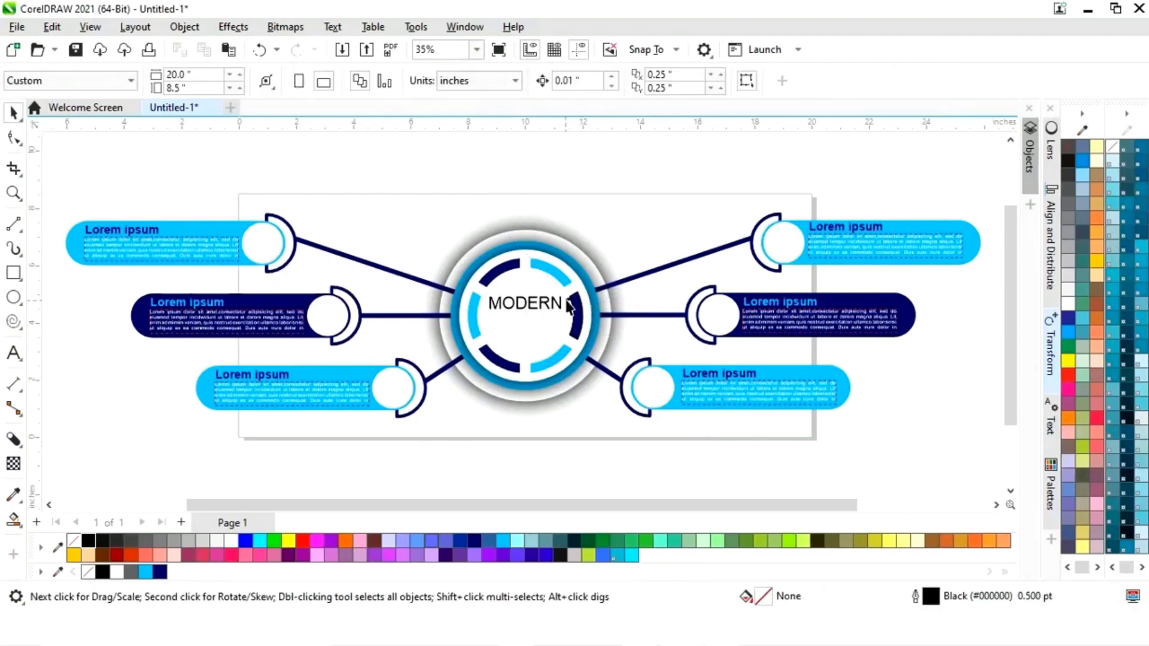
key("ctrl+z")
key("Delete")
Step: Format the MODERN text as bold Sky Blue (#00CCFF) and scale it down to about 36 pt within the ring
left_click(544, 300)
left_click(146, 572)
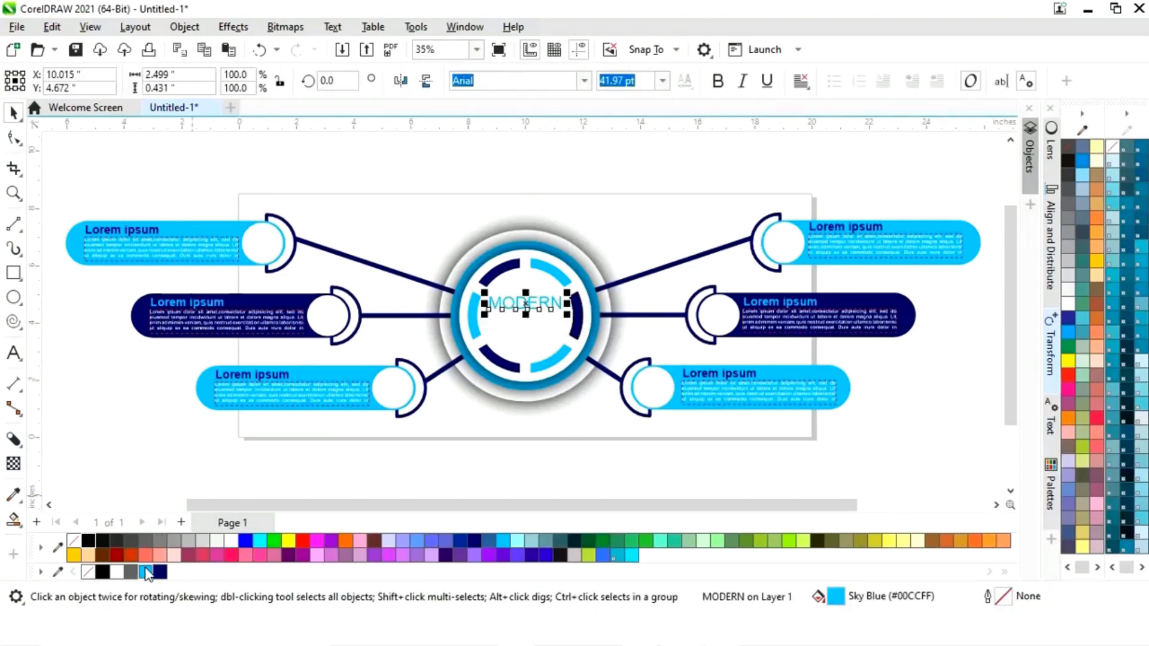
left_click(719, 82)
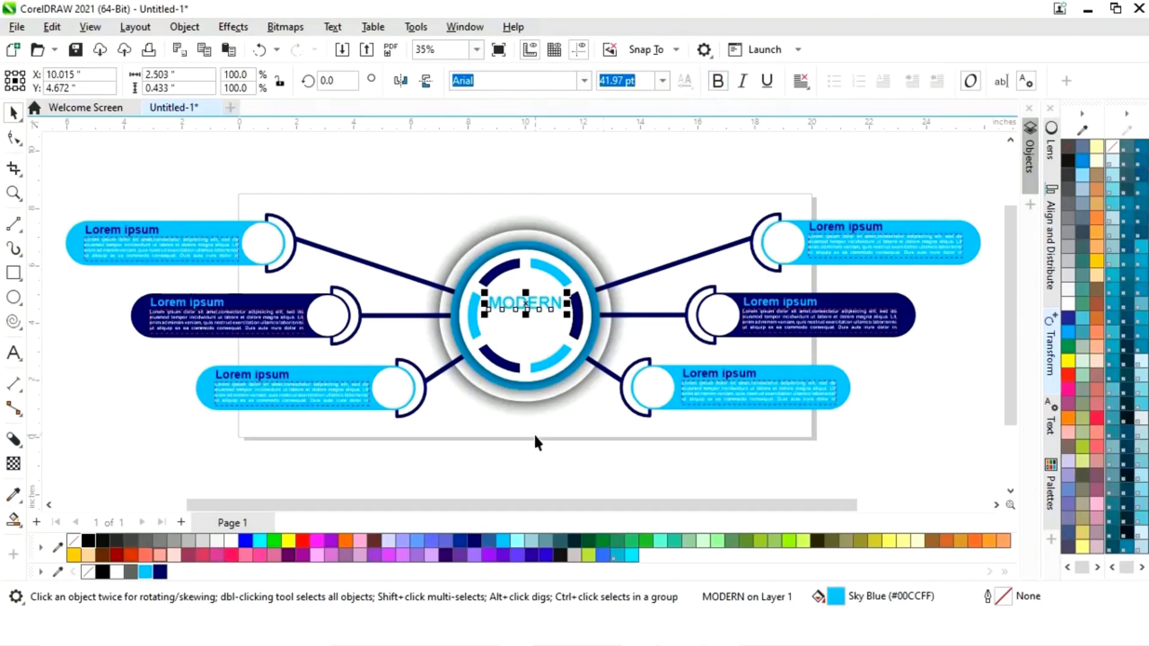
left_click(535, 416)
left_click(539, 304)
left_click_drag(567, 292, 561, 294)
left_click(551, 456)
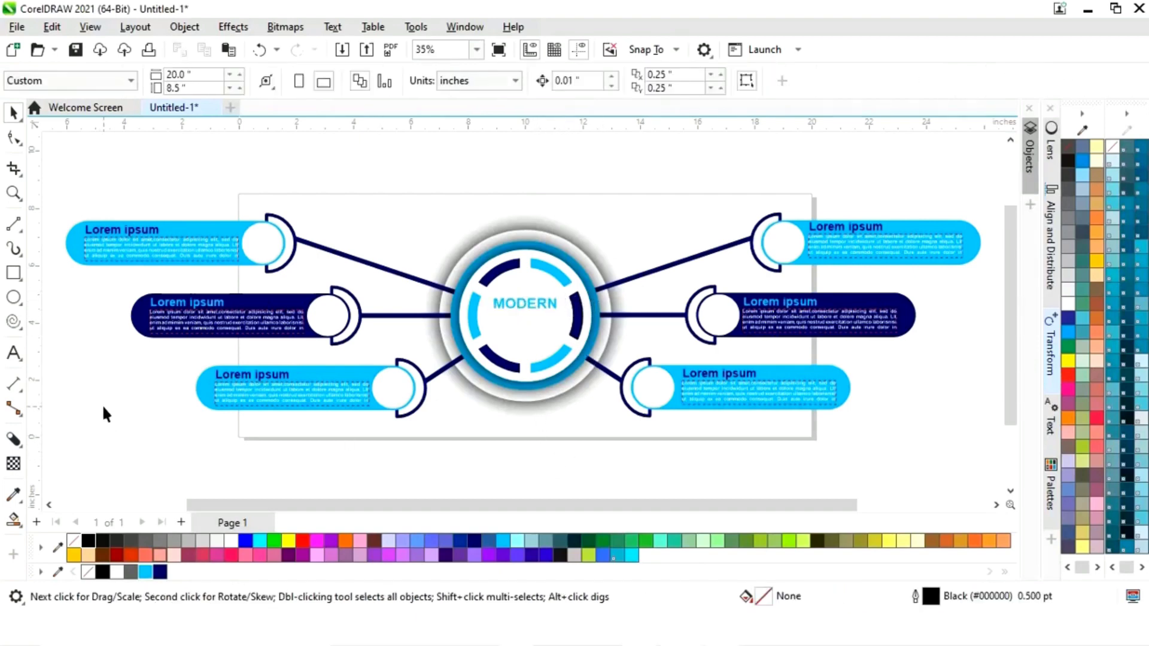
Step: Add the text INFOGRAPHICS in Arial 24 pt in the empty area below the page
left_click(13, 353)
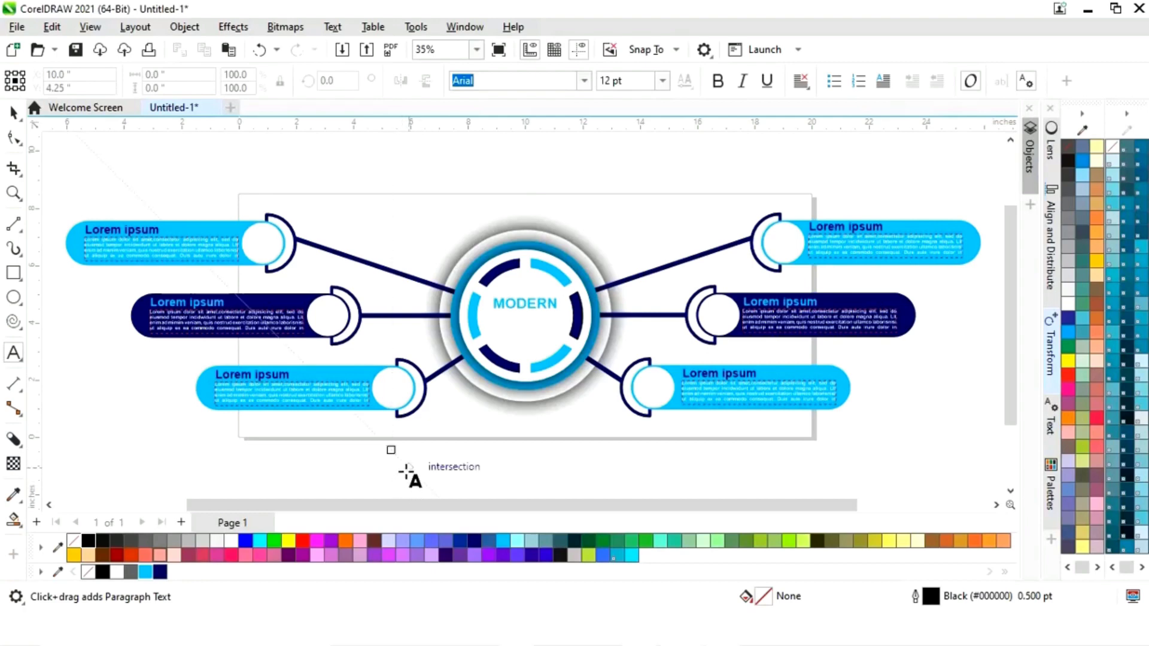
left_click(410, 466)
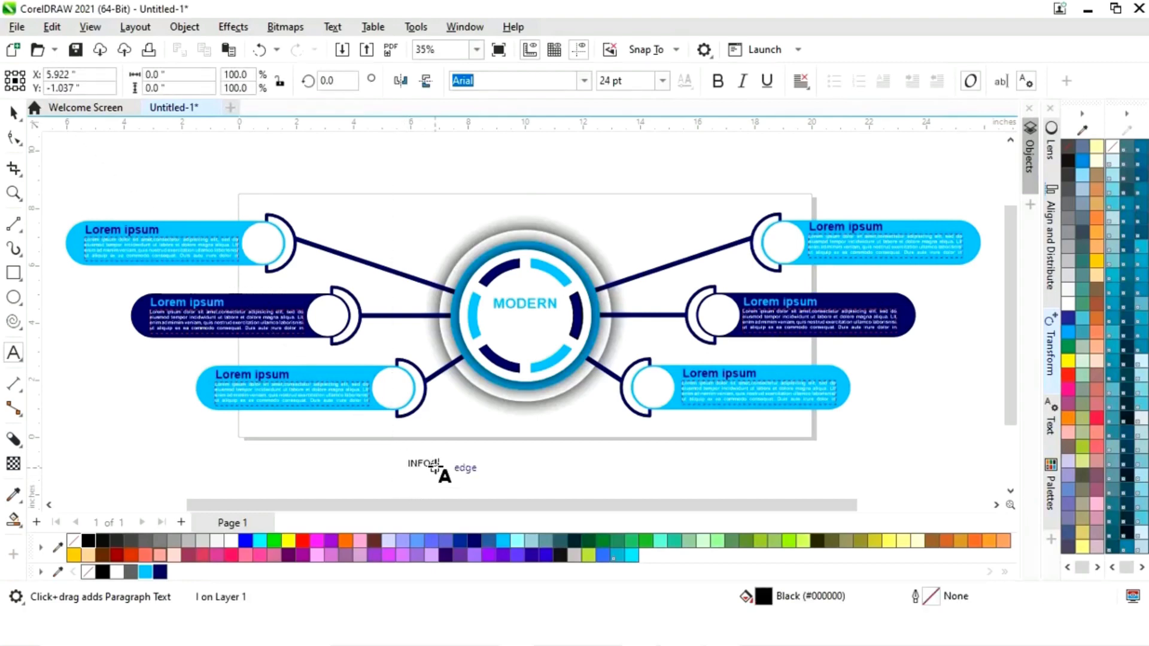
type("INFOGRAPHICS")
left_click(13, 113)
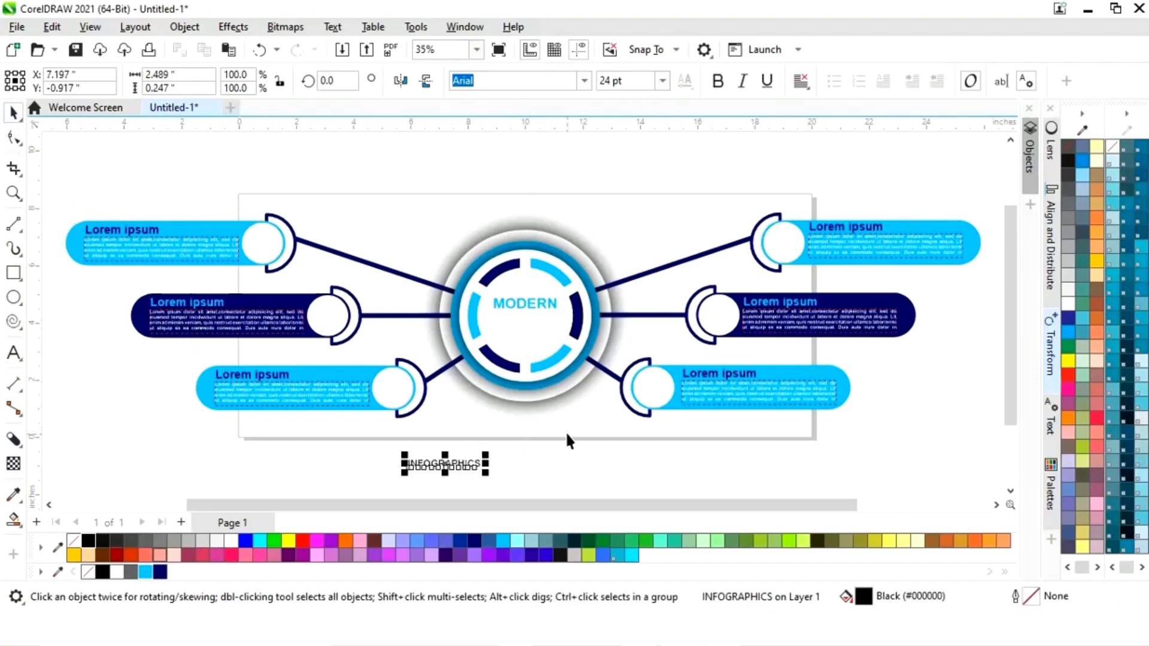
Step: Make INFOGRAPHICS bold Deep Navy Blue (#000066) and place it under MODERN in the ring, enlarged to about 28 pt
left_click(160, 572)
left_click(718, 80)
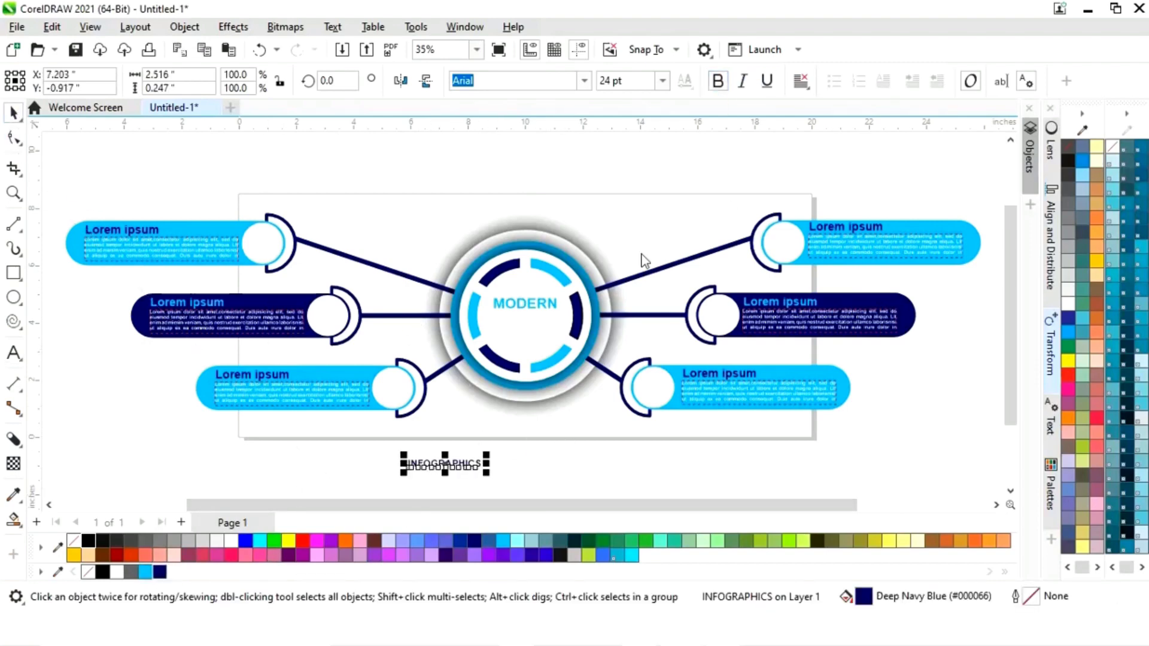
left_click_drag(440, 473, 592, 323)
left_click(543, 304, "shift")
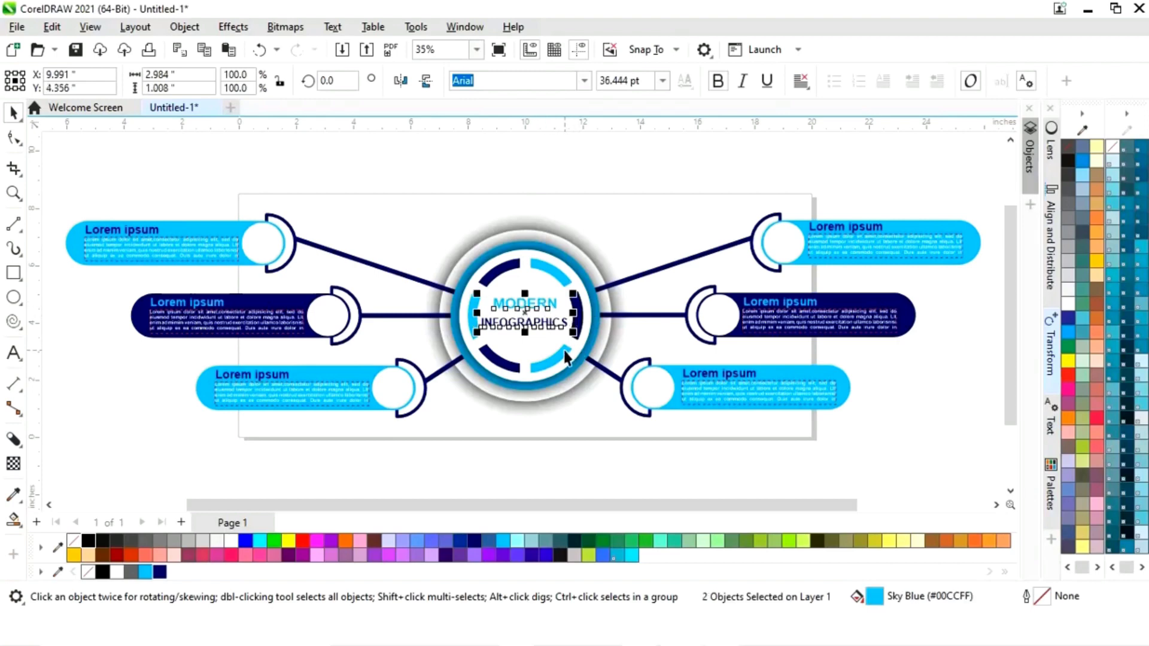
left_click(600, 486)
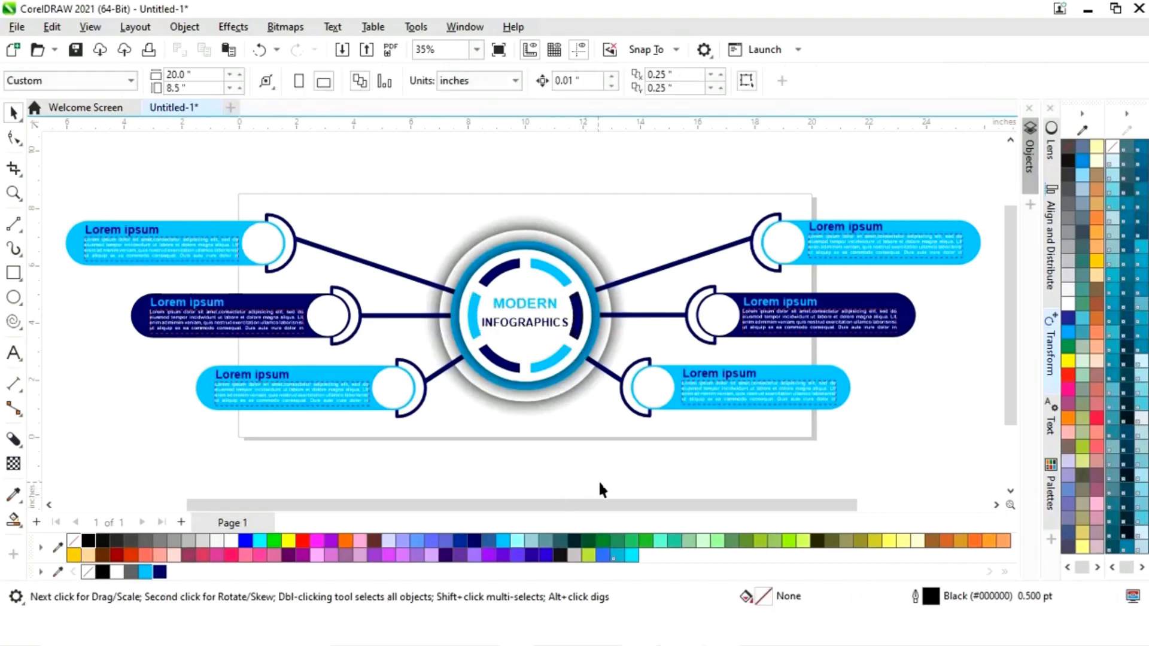
Step: Group the MODERN and INFOGRAPHICS texts and centre the group vertically on the central circle
left_click(530, 318)
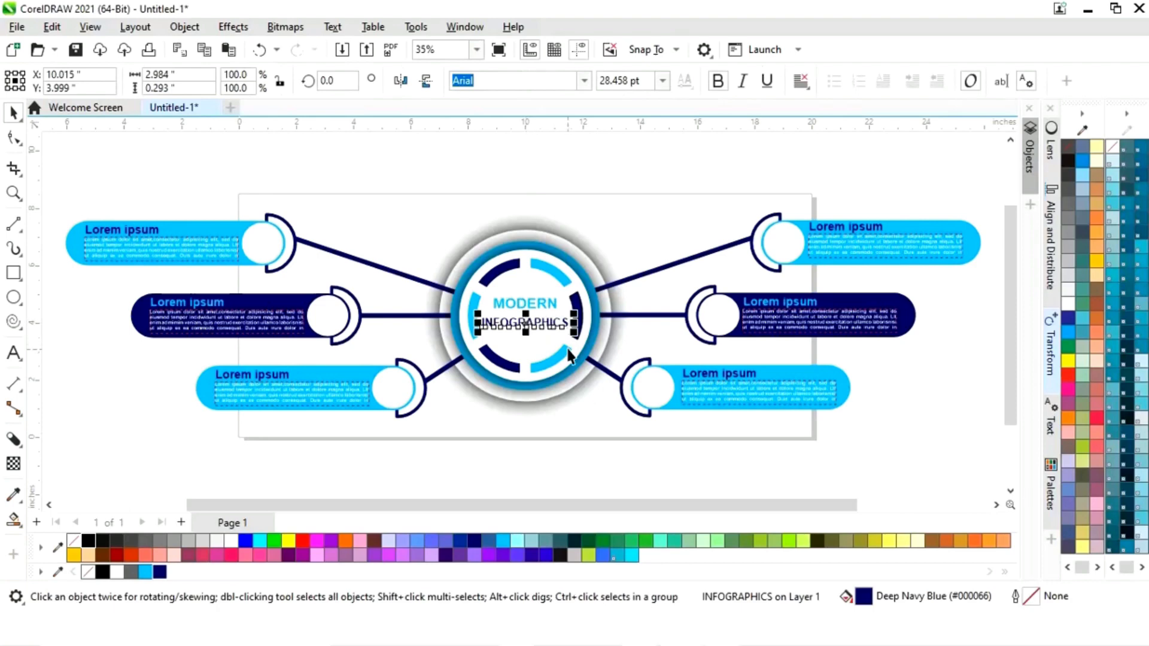
left_click(546, 304, "shift")
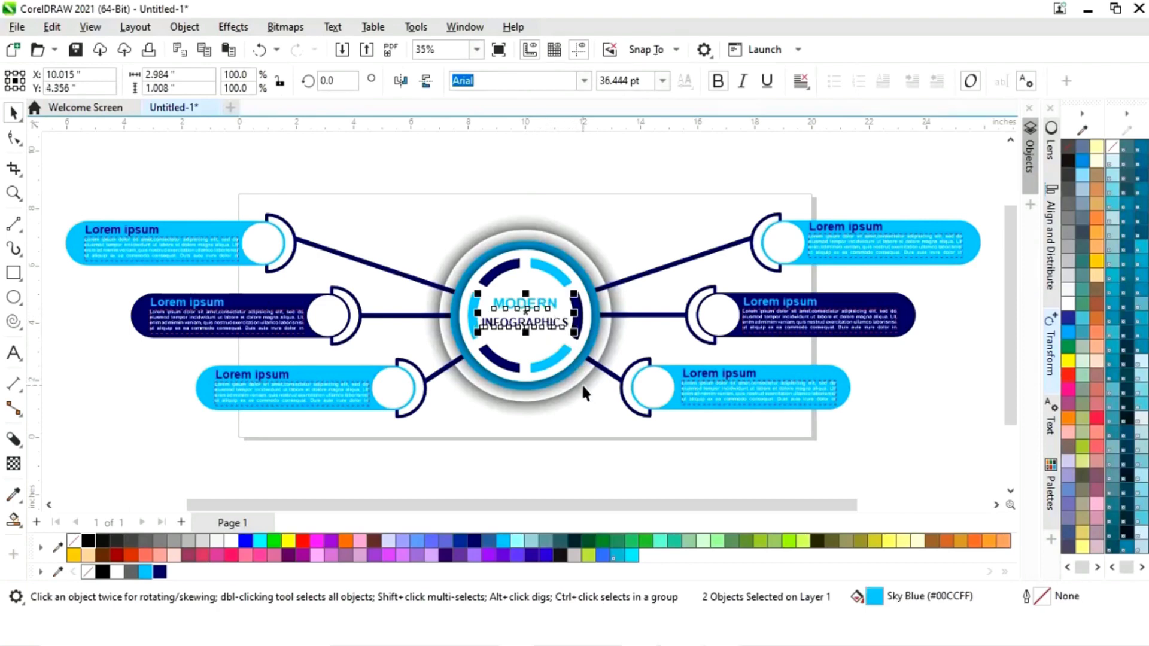
key("ctrl+g")
left_click(546, 348, "shift")
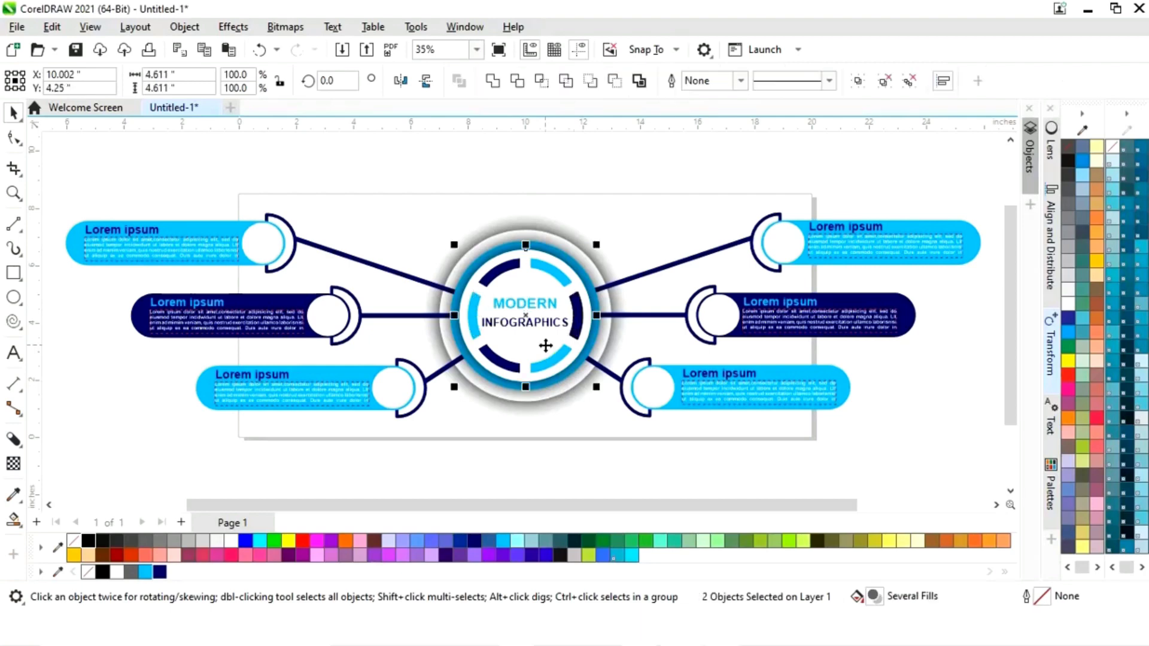
left_click(1051, 236)
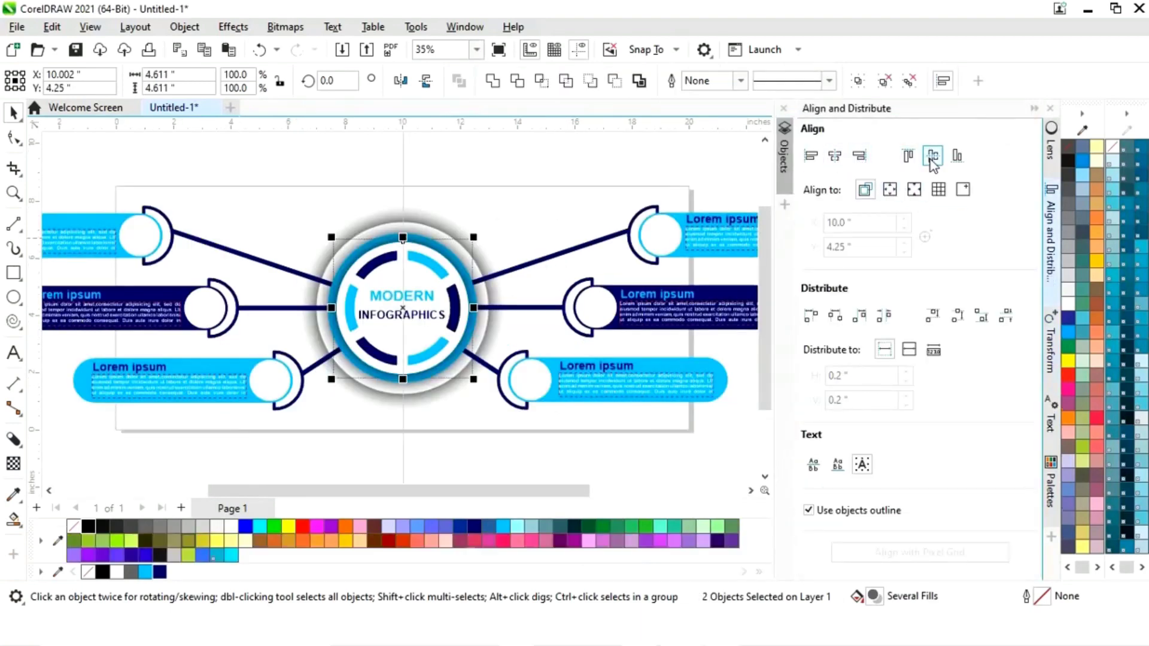
left_click(932, 157)
left_click(1034, 110)
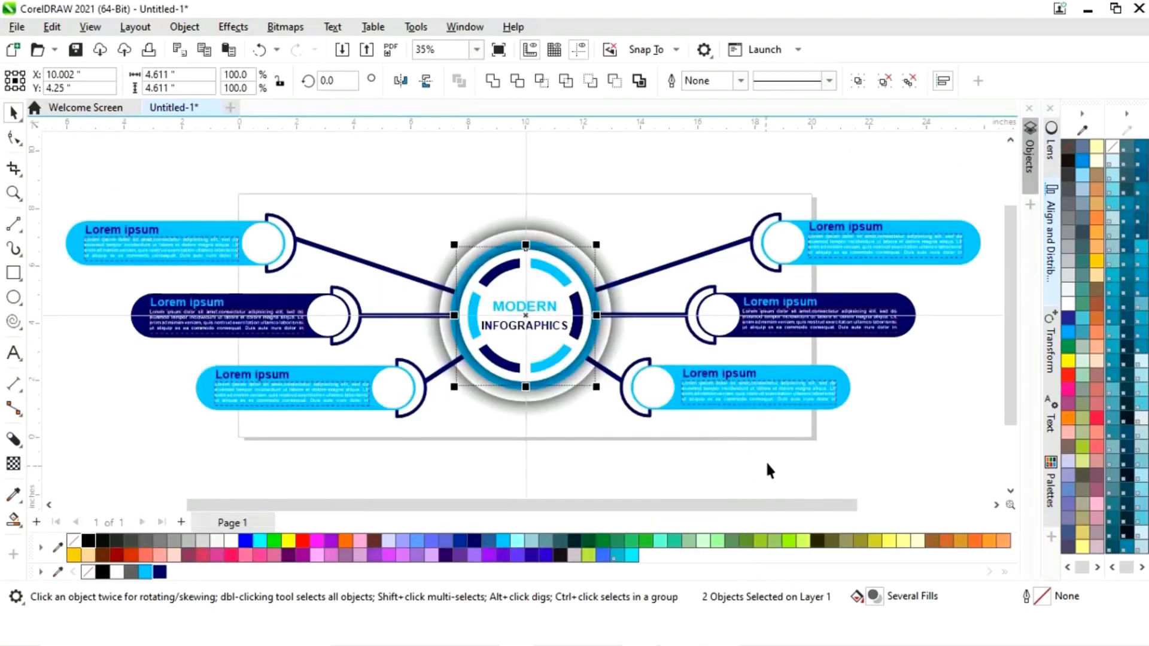
left_click(767, 459)
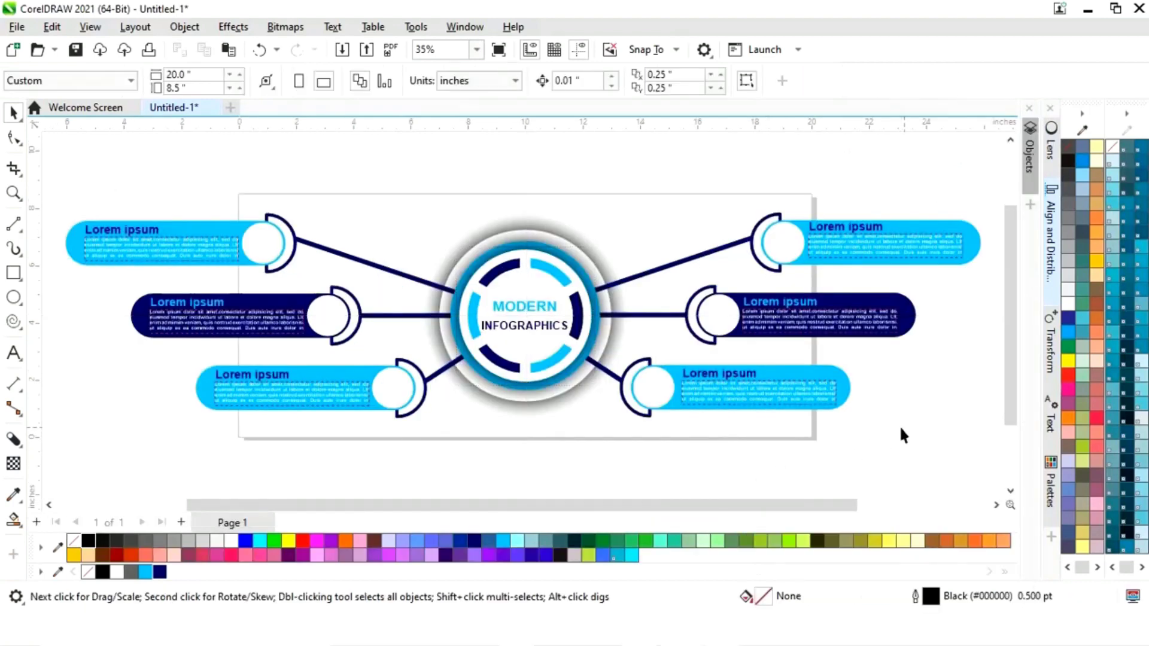
Step: Add the numbers 1 to 6 as six separate 24 pt Arial texts below the page
left_click(14, 353)
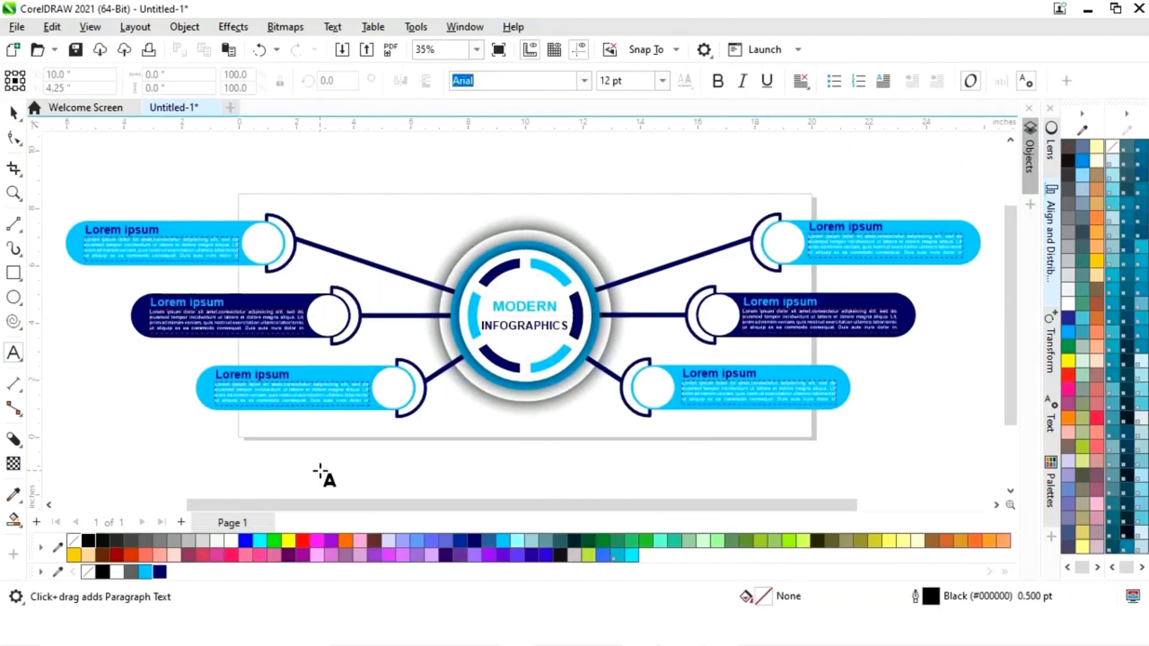
type("1")
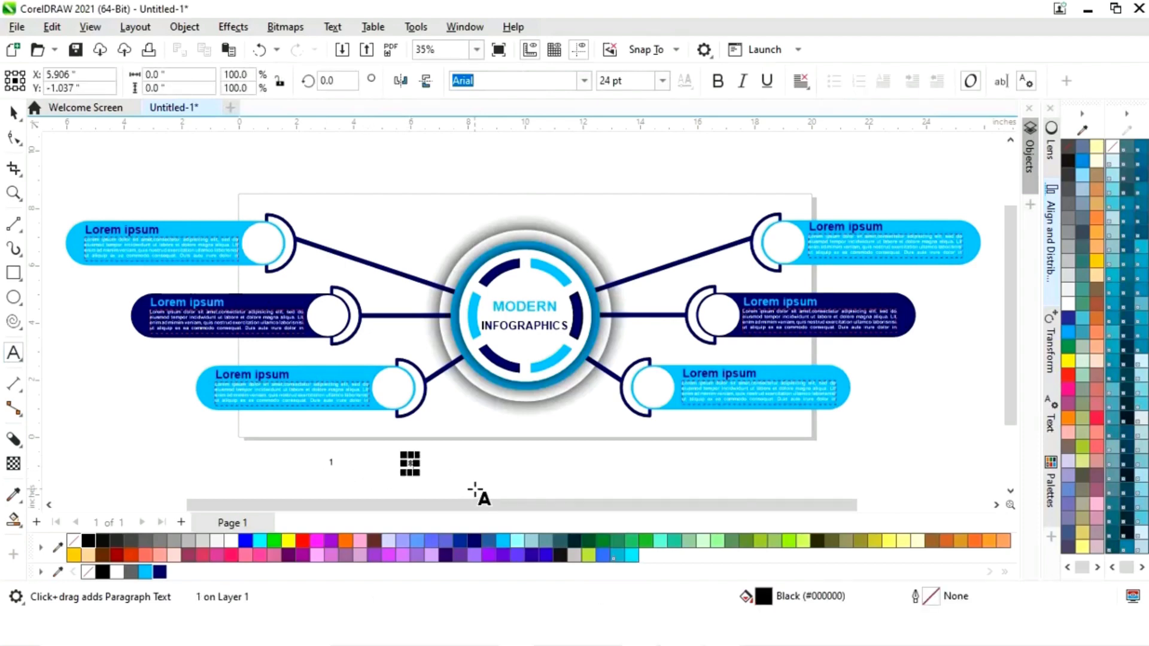
type("2")
left_click(502, 477)
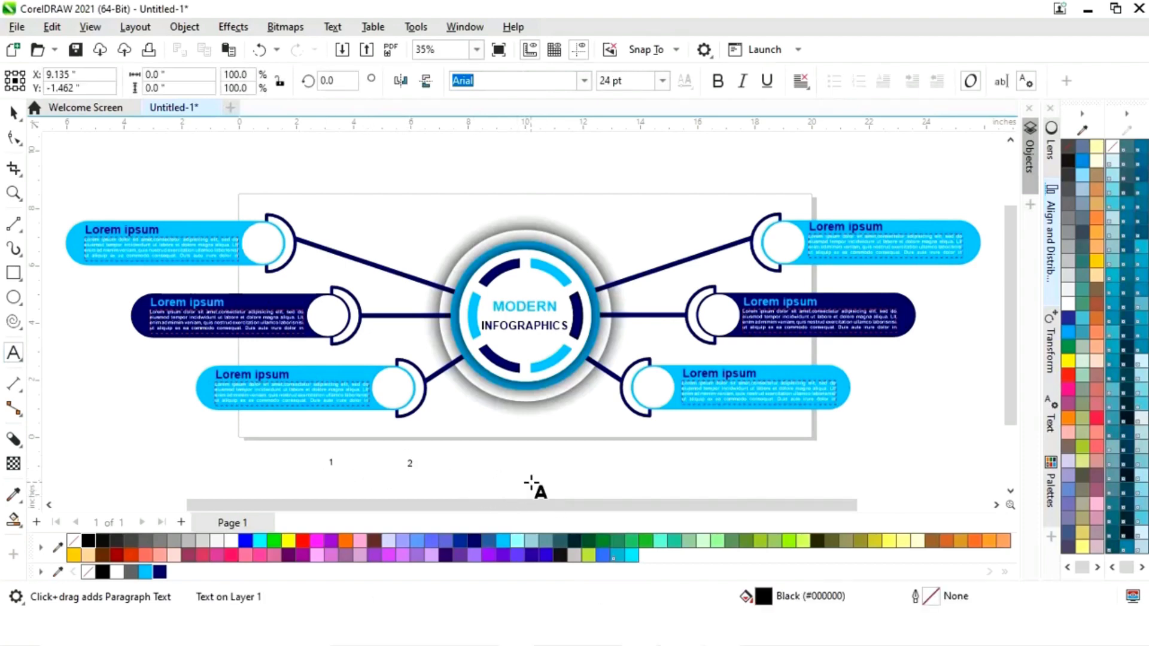
type("3")
left_click(569, 479)
type("4")
left_click(611, 464)
type("5")
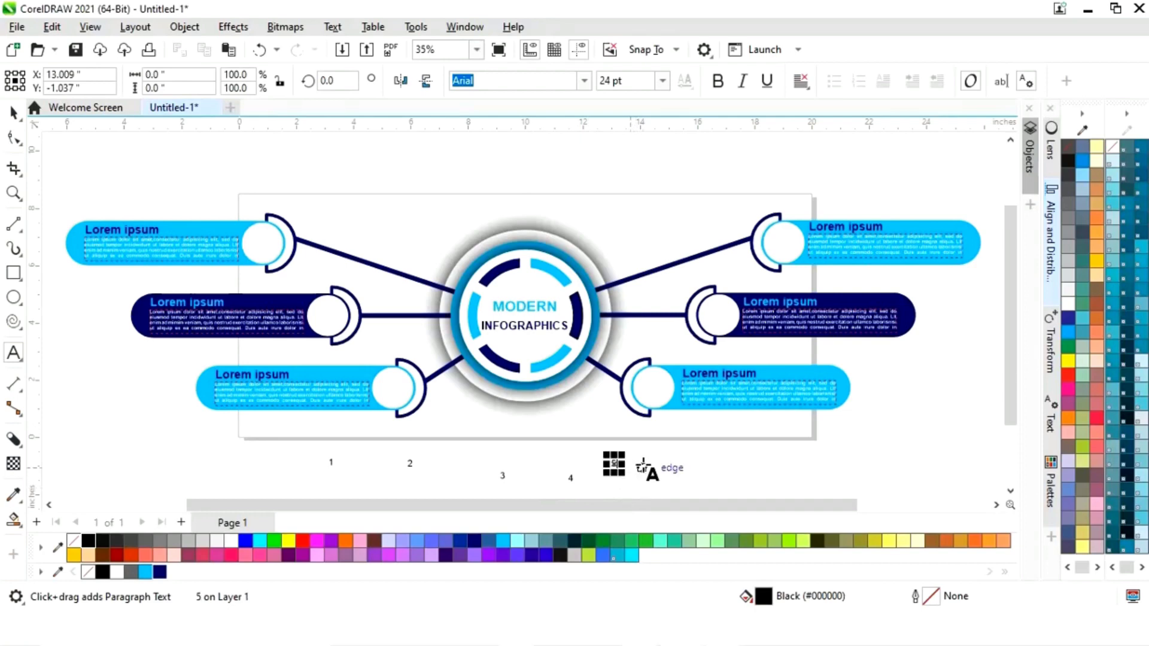
left_click(645, 464)
type("6")
key("Escape")
left_click(13, 112)
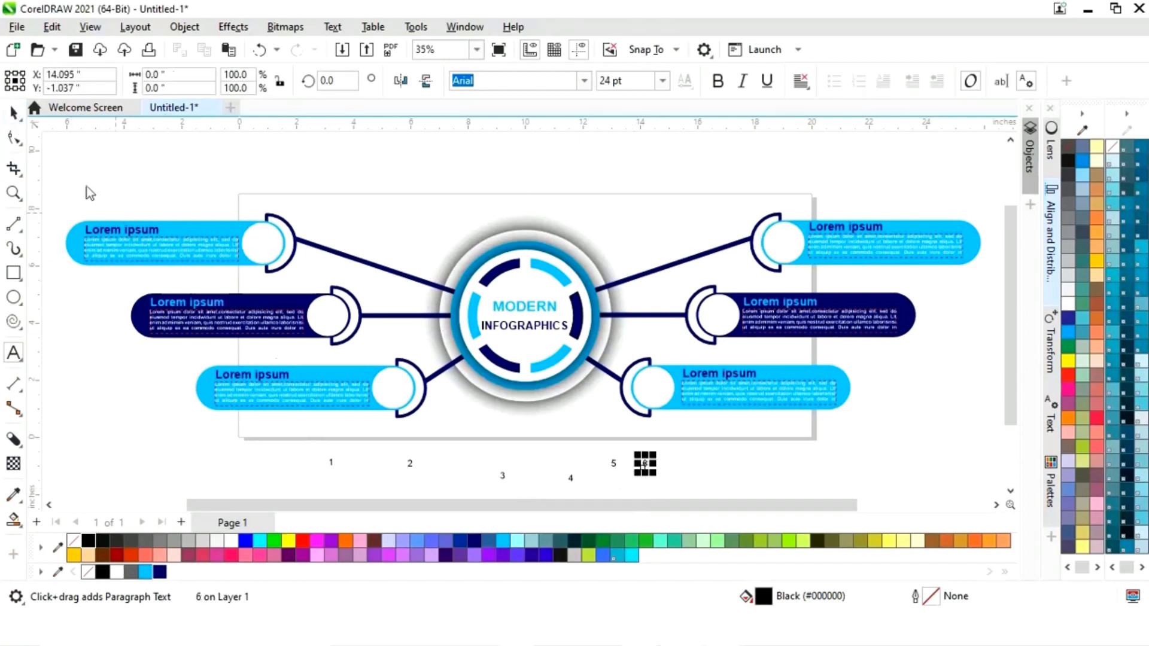
Step: Place the number 1 in the white circle of the upper-left bar, at 72 pt in Deep Navy Blue (#000066)
left_click(333, 465)
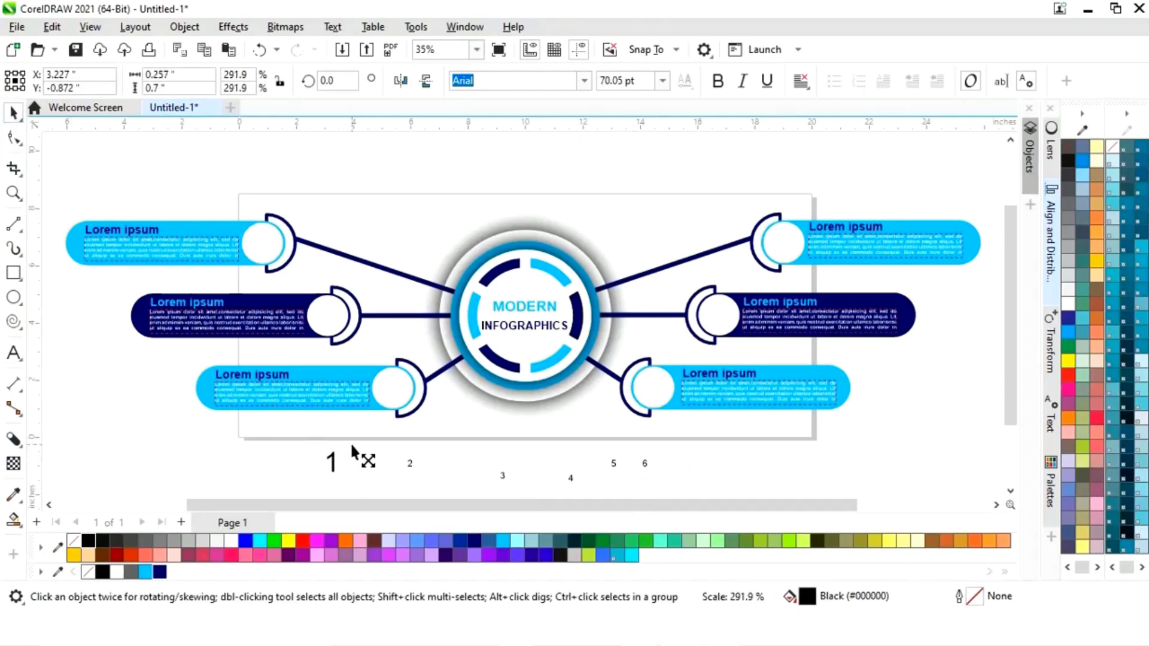
left_click_drag(333, 464, 262, 243)
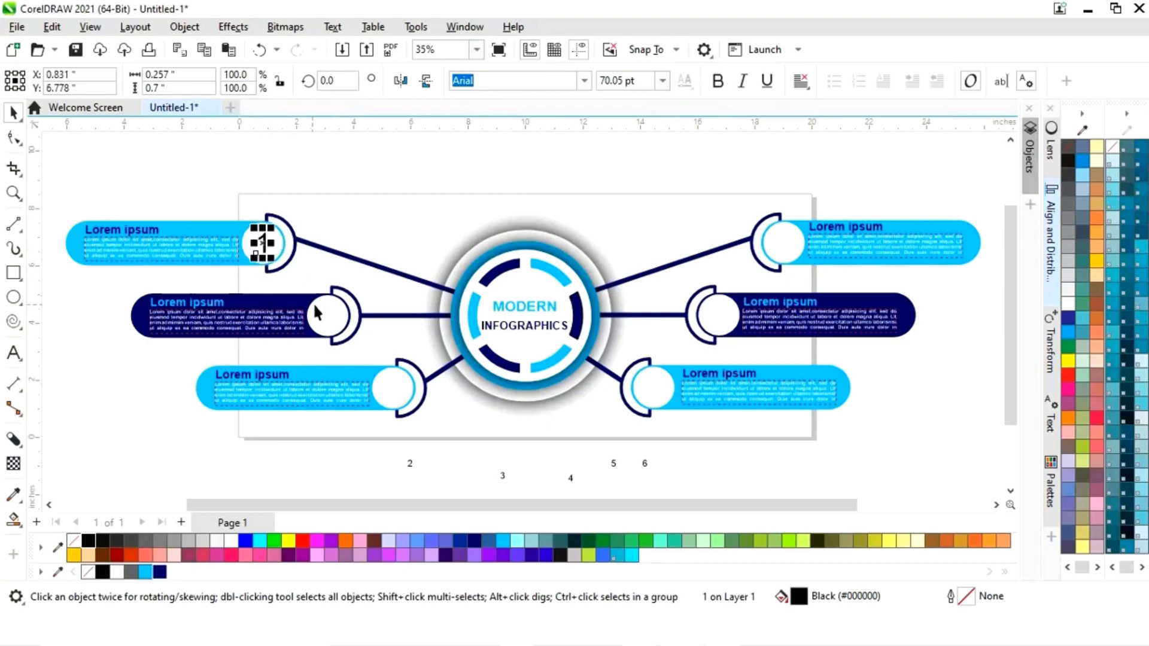
left_click(663, 81)
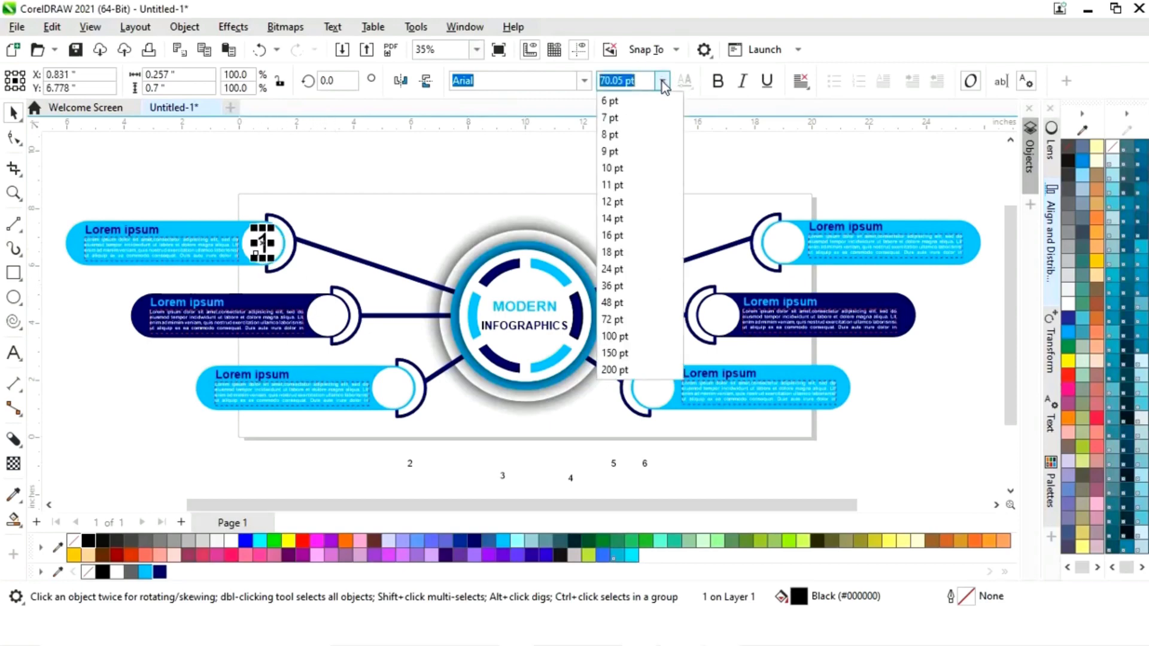
left_click(616, 322)
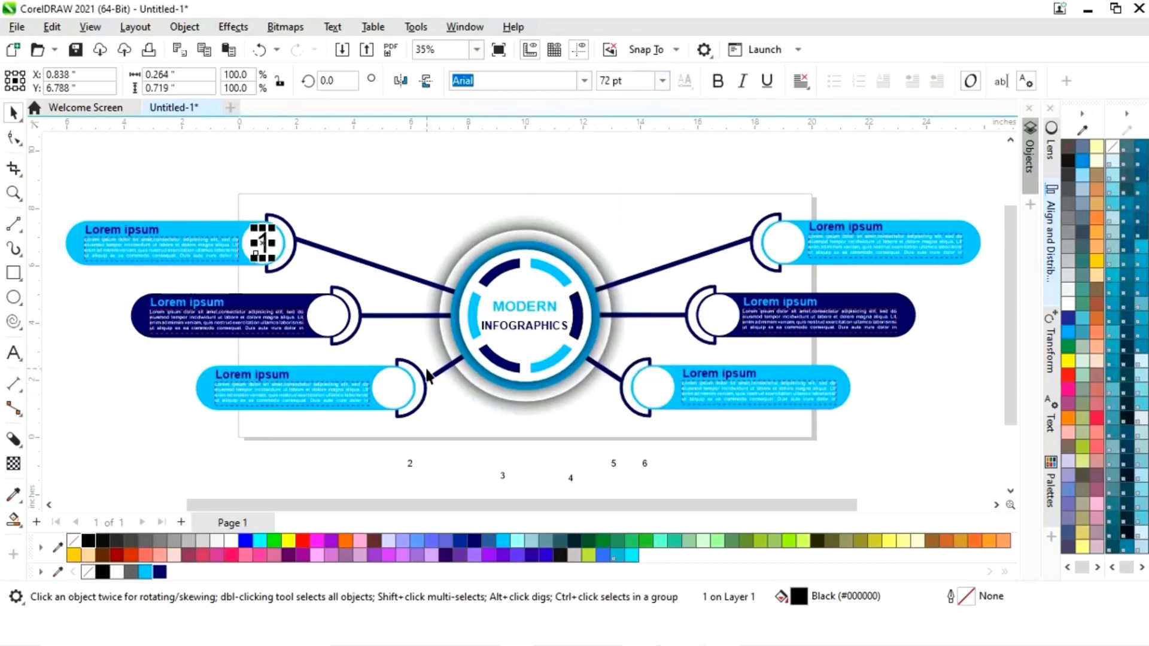
left_click(160, 572)
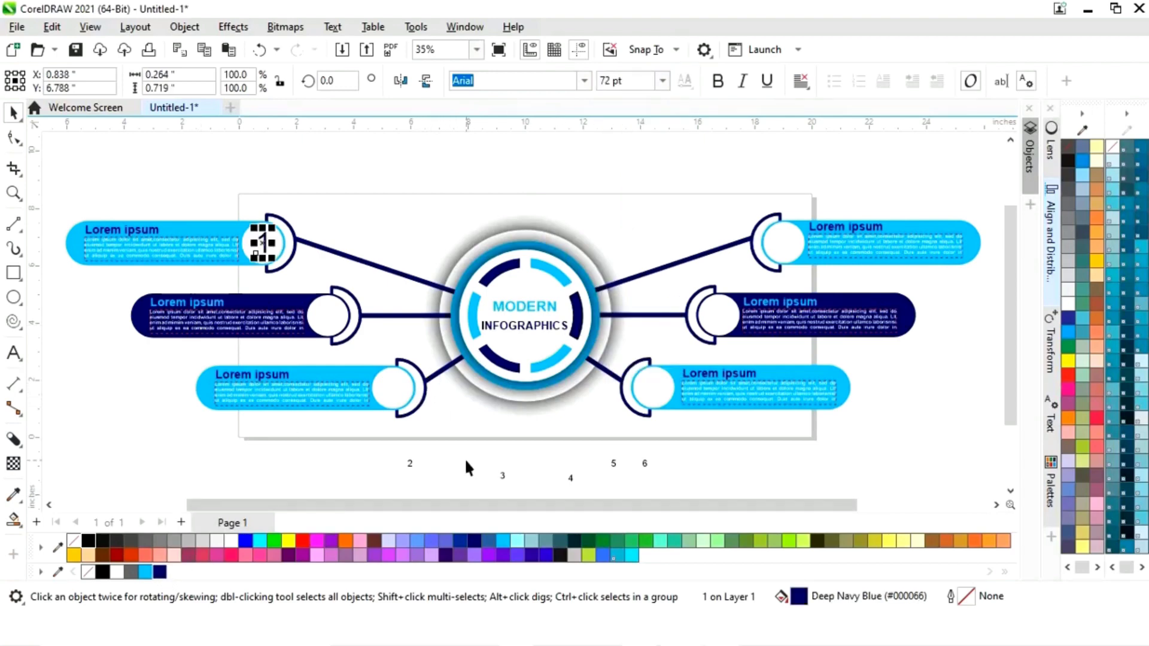
Step: Set the numbers 2 and 3 to 72 pt in navy and place them in the circles of the middle and lower bars on the left
left_click(409, 466)
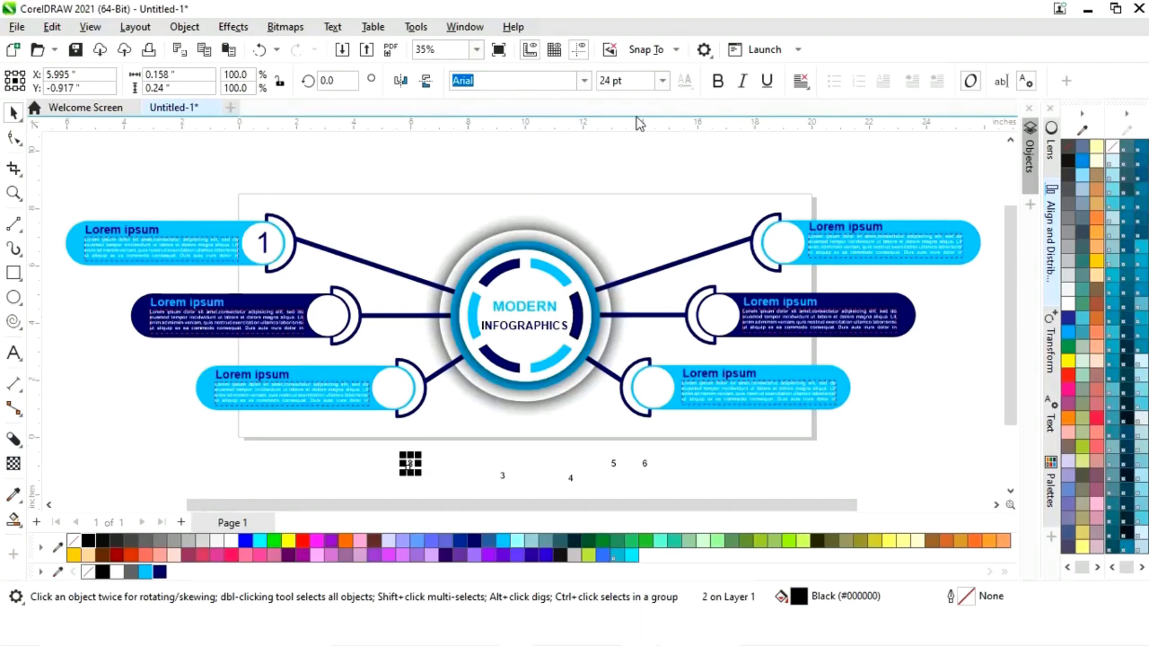
left_click(663, 81)
left_click(616, 323)
key("Tab")
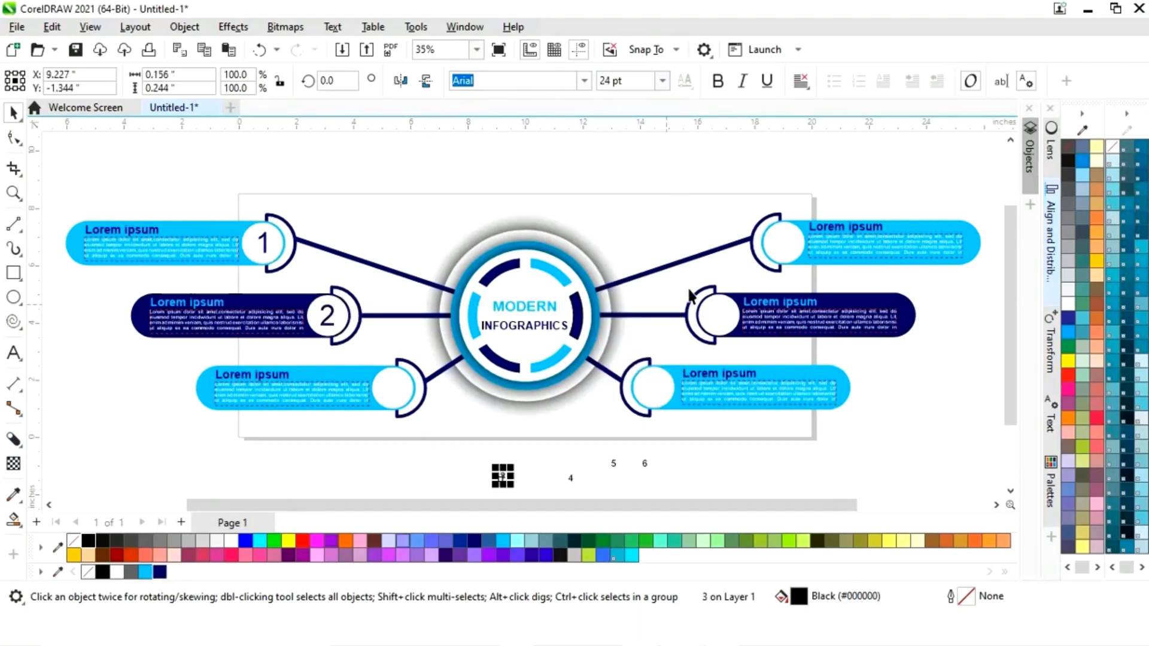
left_click(663, 81)
left_click(617, 323)
left_click_drag(504, 475, 395, 389)
Step: Enlarge the number 4 to 72 pt, place it in the circle of the upper-right bar and fill it Deep Navy Blue (#000066)
left_click(571, 478)
left_click(662, 80)
left_click(617, 322)
left_click_drag(573, 476, 784, 243)
left_click(160, 572)
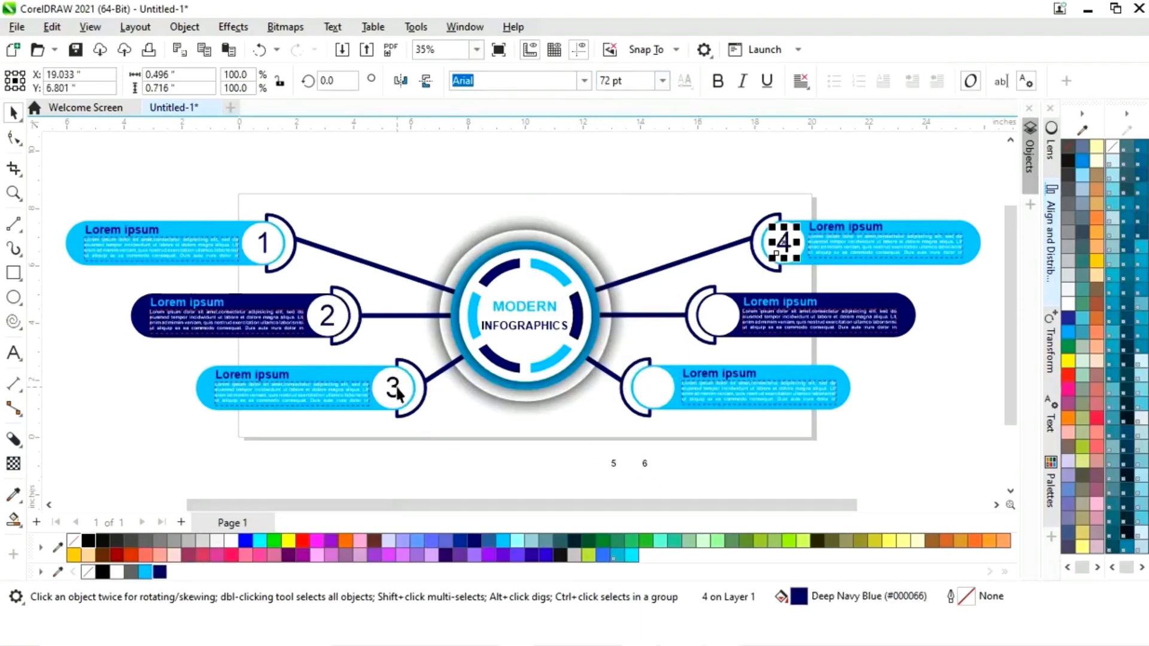
Step: Set the numbers 5 and 6 to 72 pt in navy and place them in the circles of the middle and lower bars on the right
key("Tab")
left_click(663, 80)
left_click(617, 322)
left_click_drag(620, 464, 719, 315)
key("Tab")
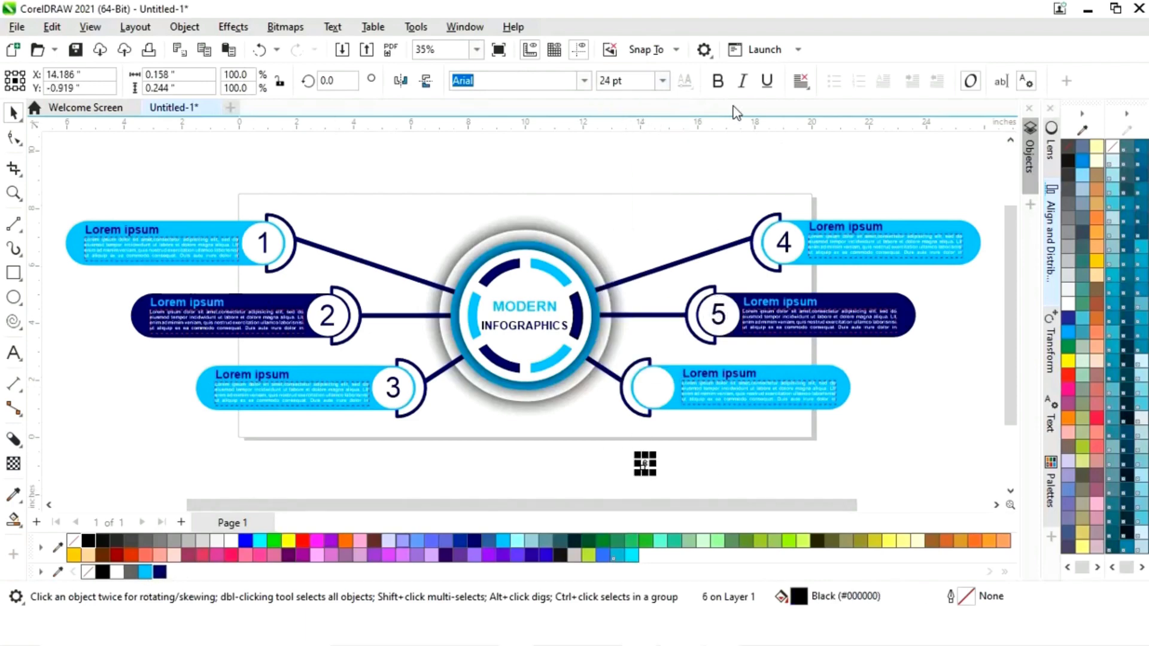
left_click(663, 80)
left_click(617, 322)
left_click_drag(670, 448, 673, 378)
left_click(315, 357)
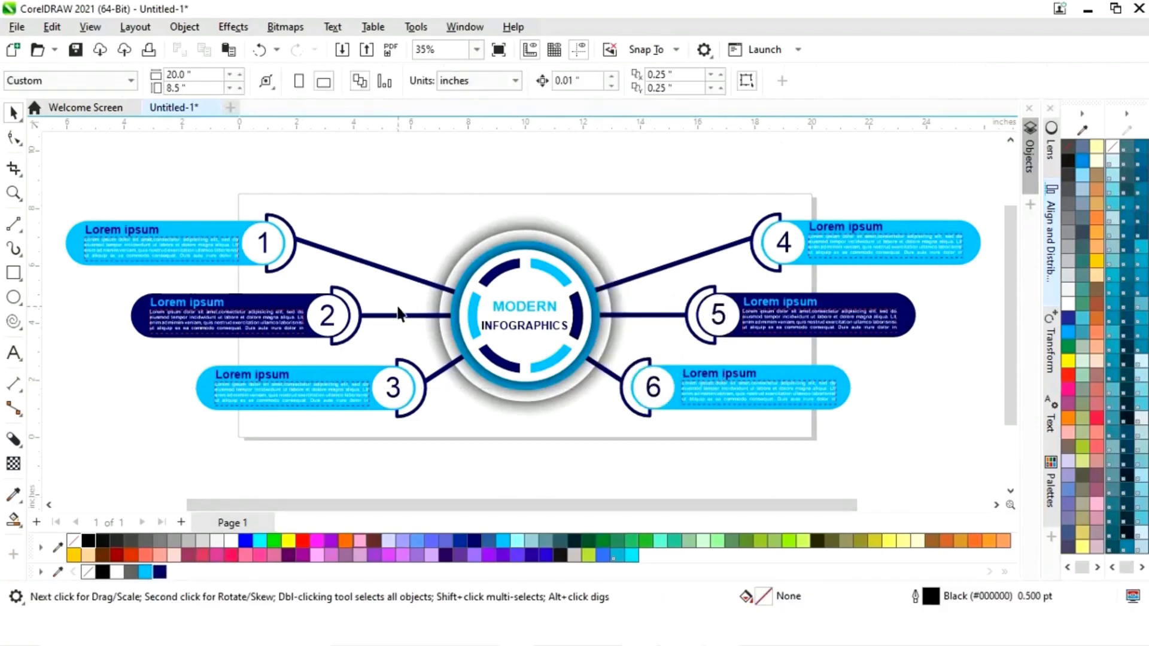
Step: Group the six label bars with their texts, numbers, circles and connectors, and move the group one level forward
left_click_drag(64, 176, 438, 437)
left_click(525, 386, "shift")
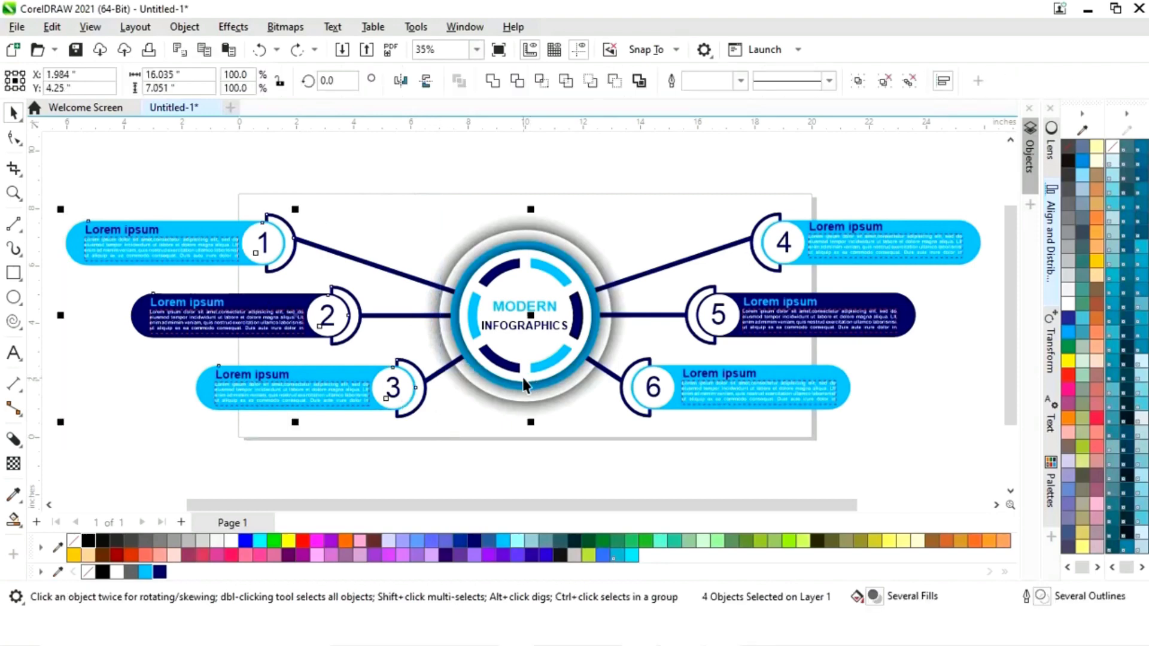
left_click(668, 390, "shift")
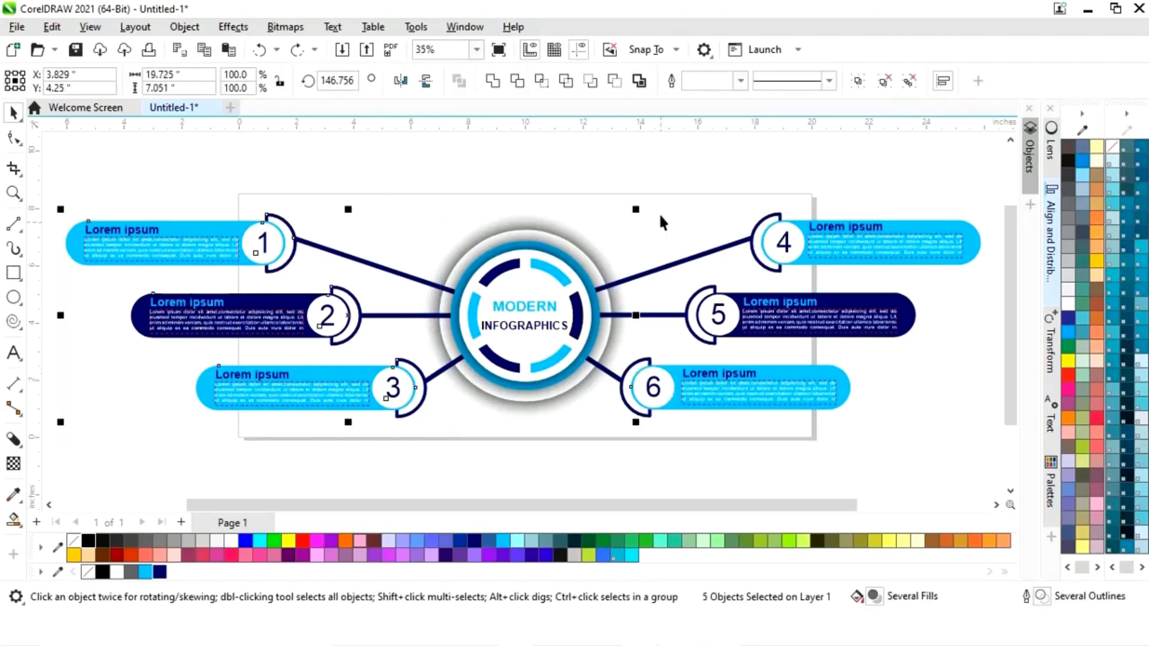
left_click_drag(791, 264, 994, 439)
left_click_drag(771, 505, 726, 504)
left_click(608, 317, "shift")
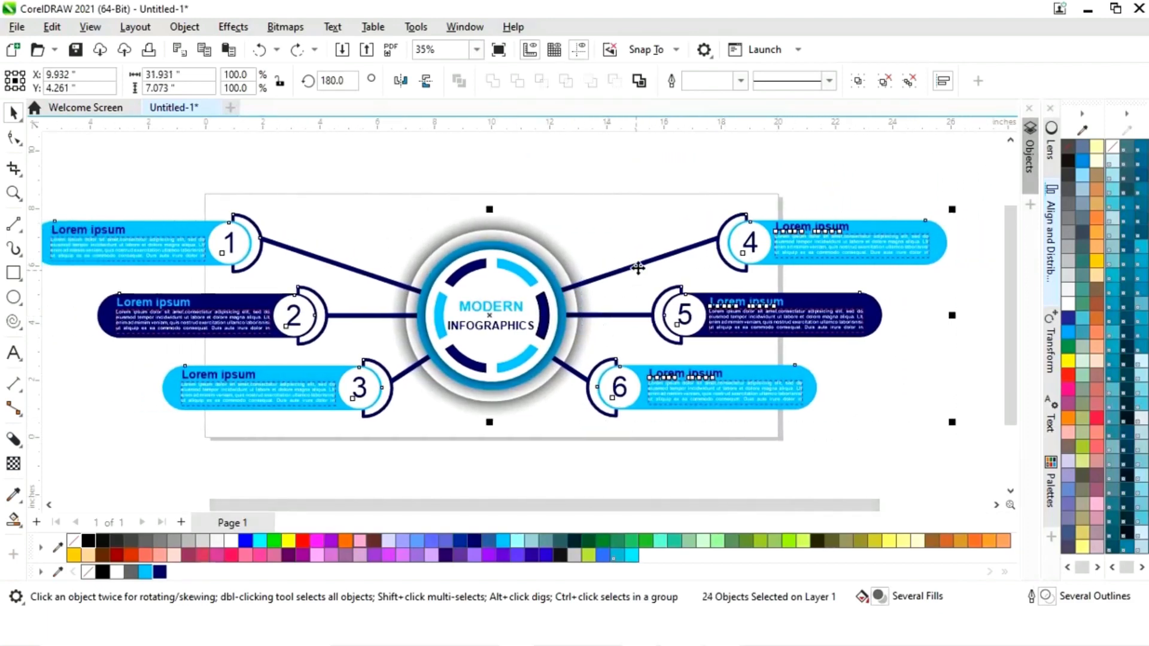
left_click(639, 264, "shift")
key("ctrl+g")
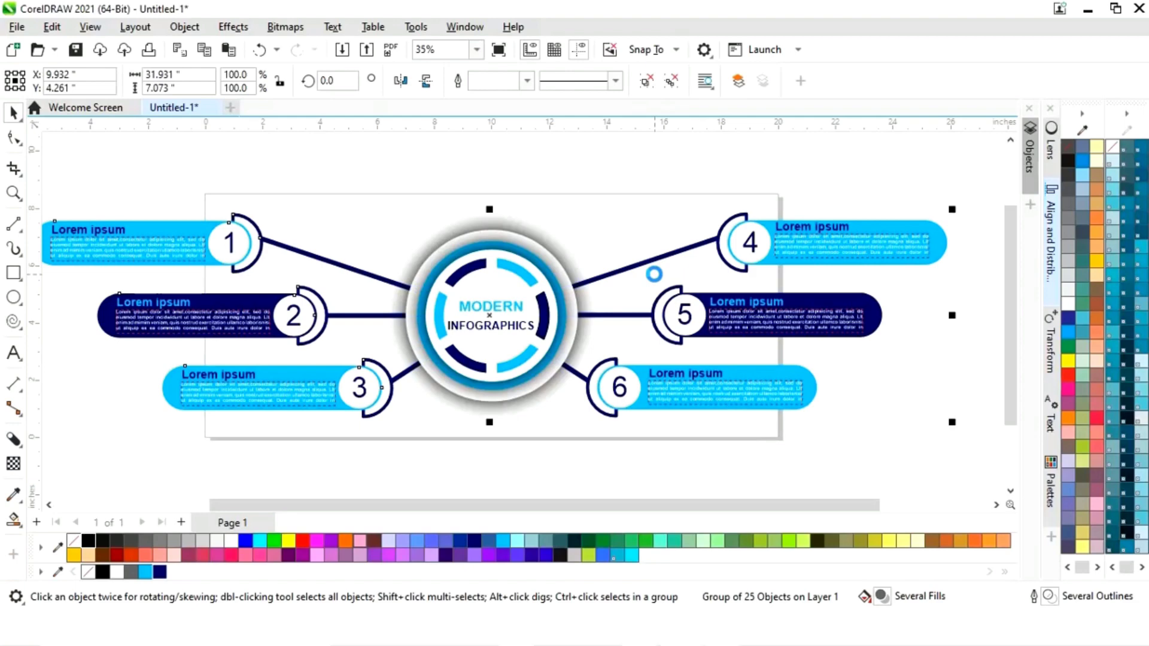
key("ctrl+Page_Up")
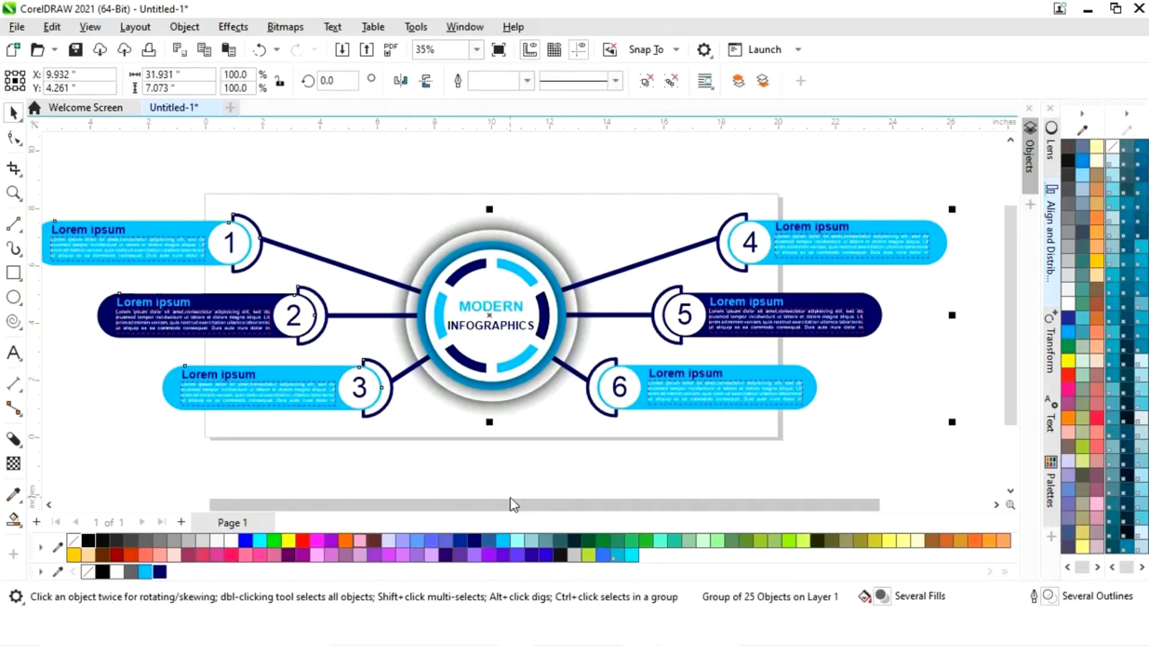
Step: Add a black Multiply drop shadow to the group, cast straight down at 270° with about 105 stretch, 50 opacity and 15 feathering
left_click_drag(487, 508, 459, 508)
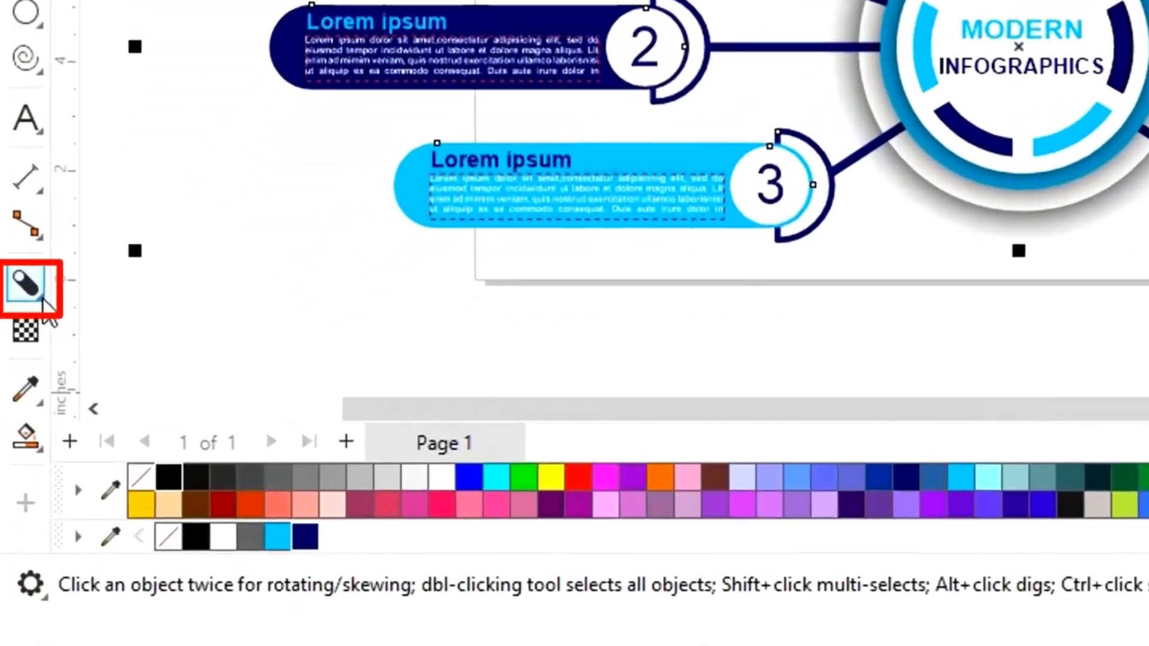
left_click(22, 449)
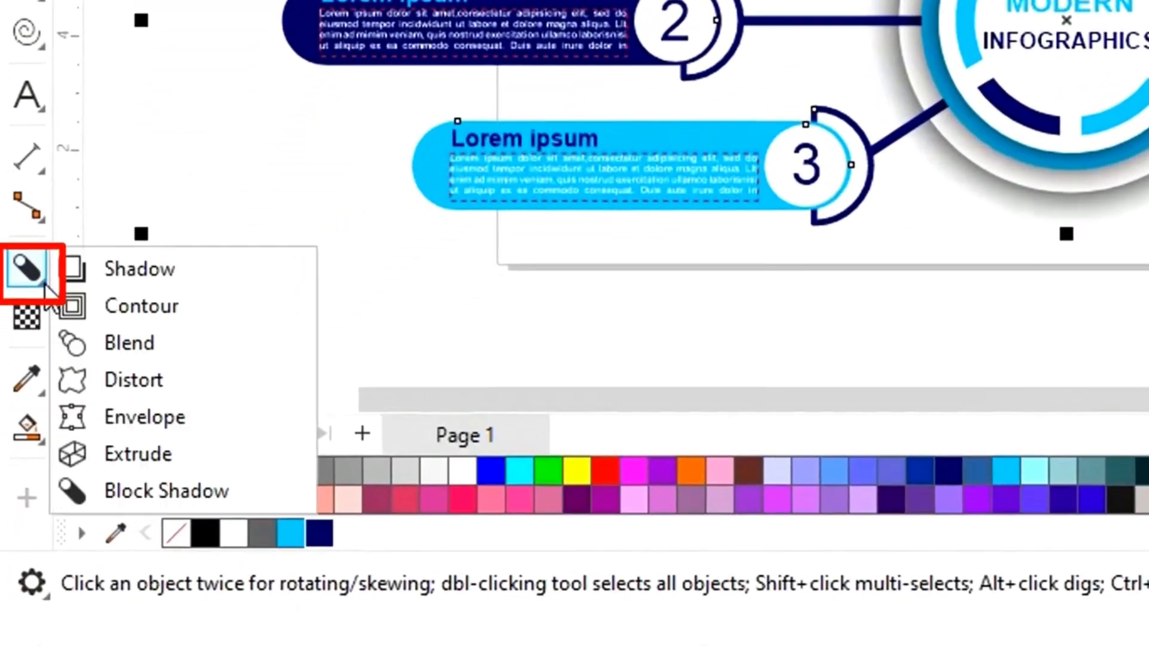
left_click(171, 295)
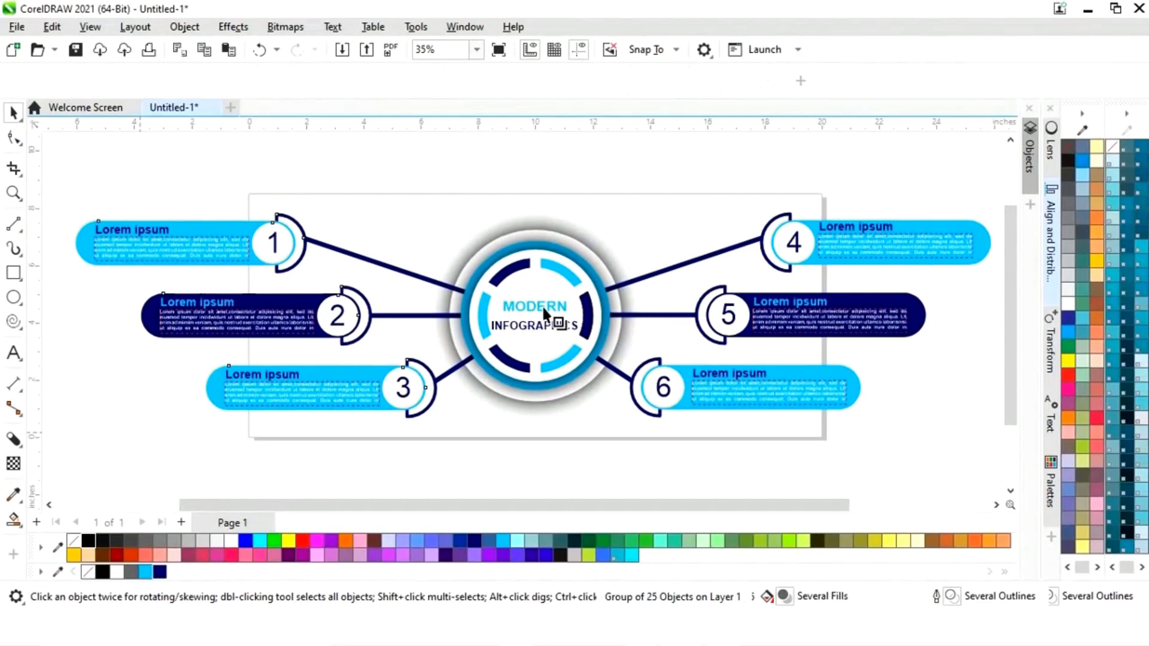
left_click_drag(554, 317, 539, 433)
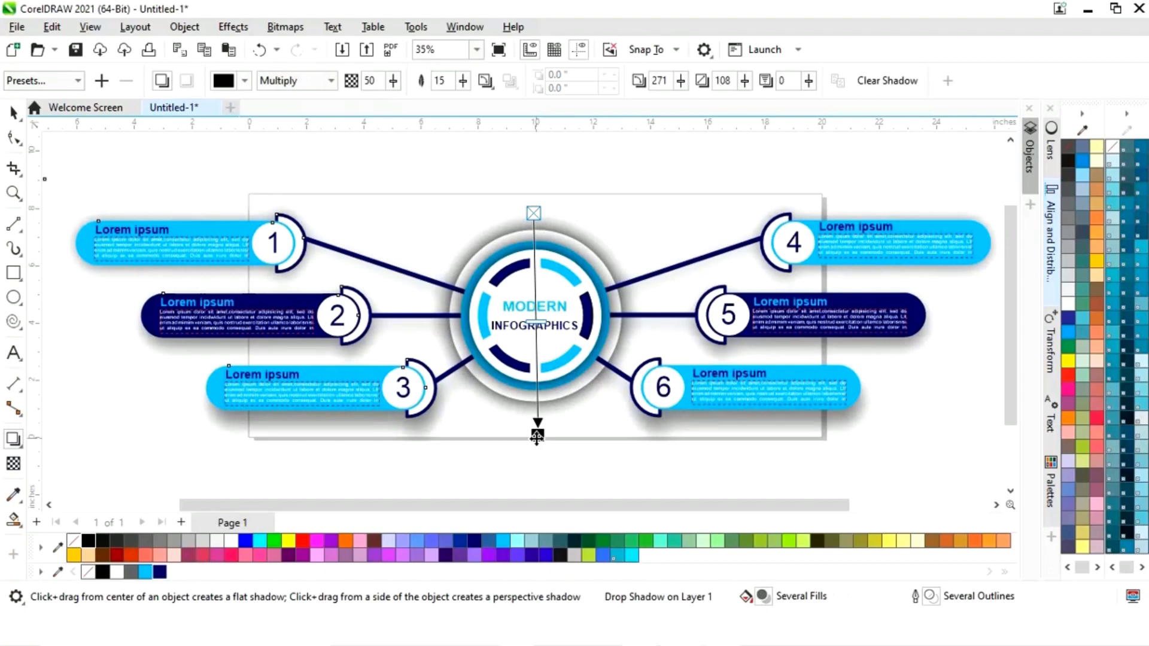
left_click_drag(537, 437, 534, 423)
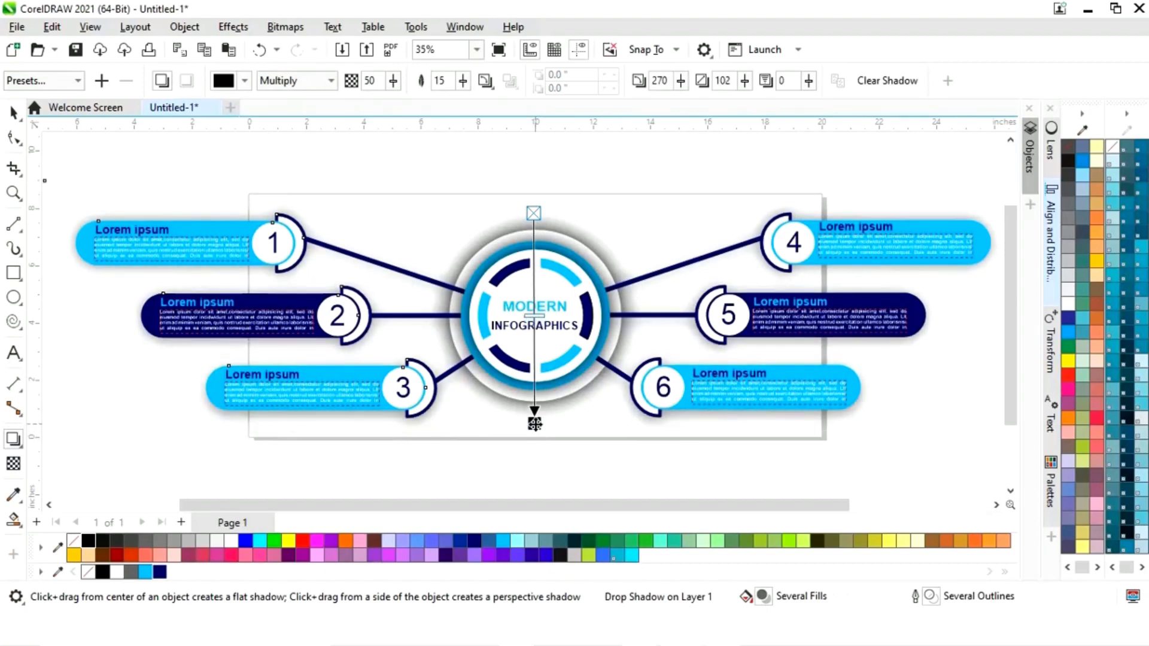
left_click_drag(535, 423, 535, 429)
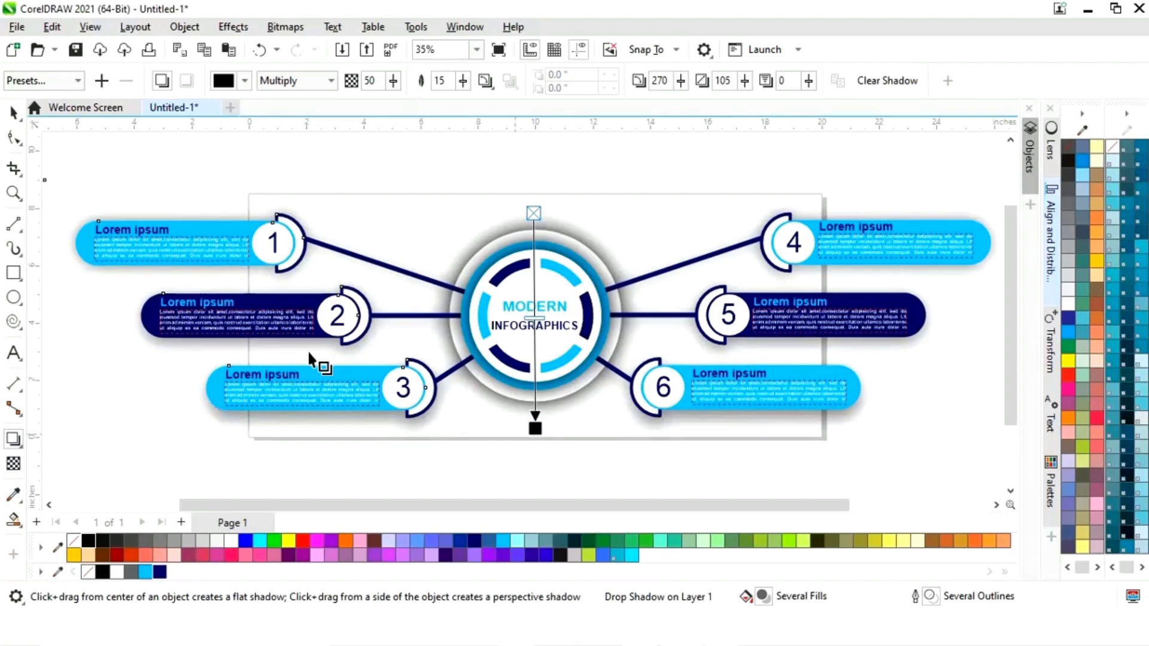
Step: Deselect the shadowed group and preview the finished infographic in full screen
left_click(13, 113)
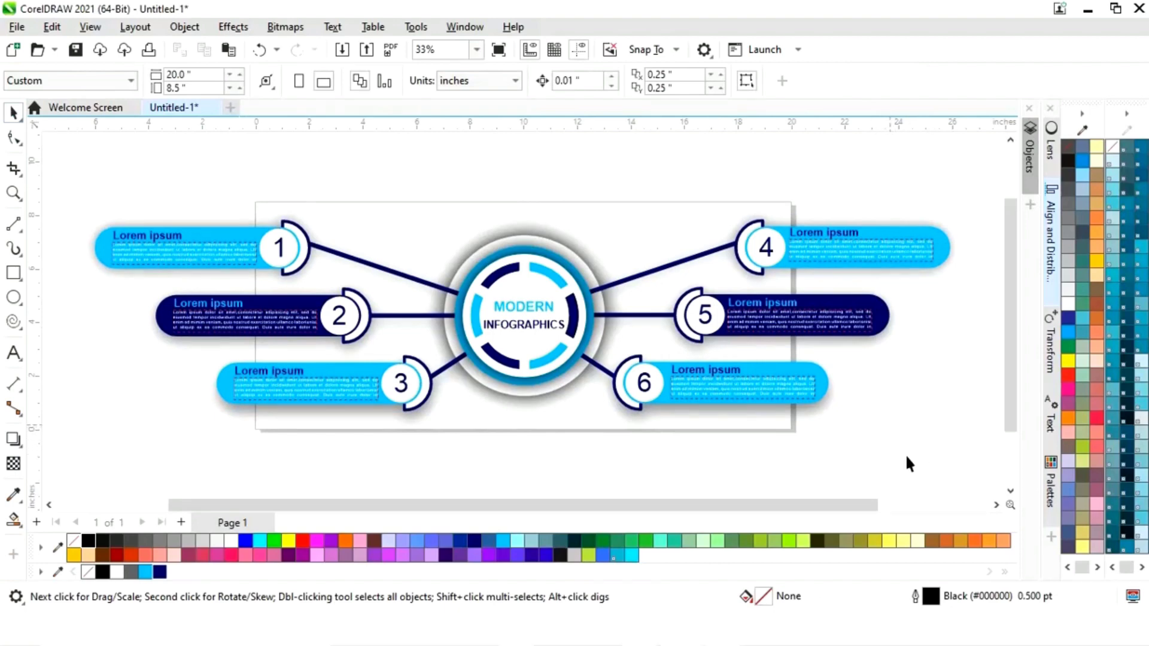
key("F9")
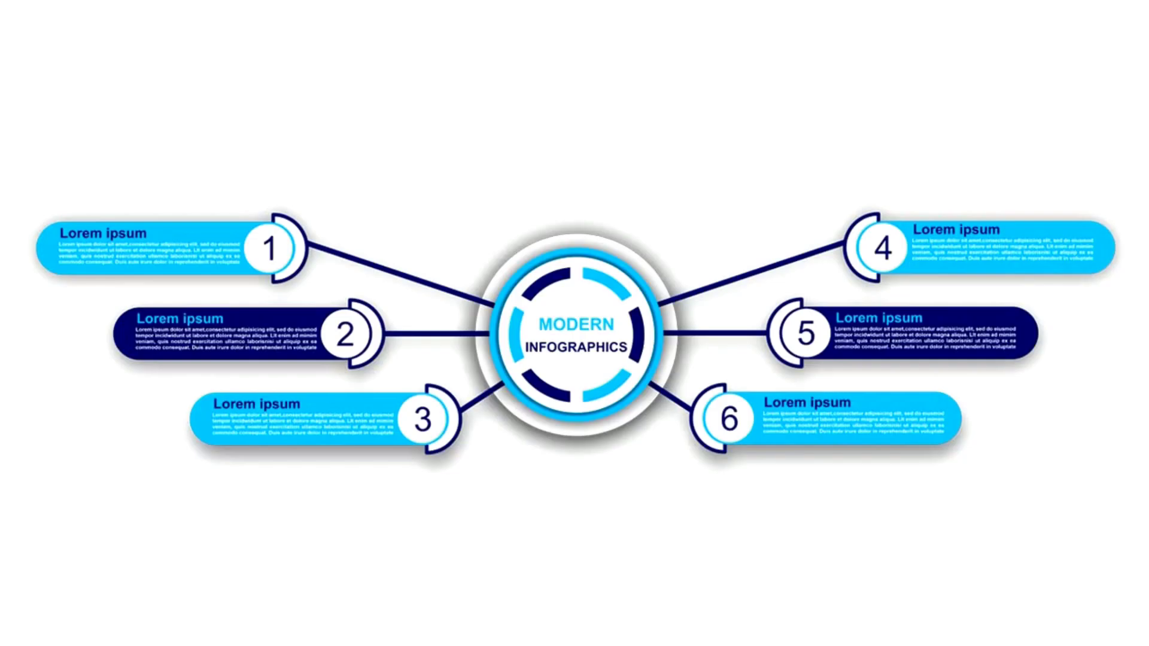